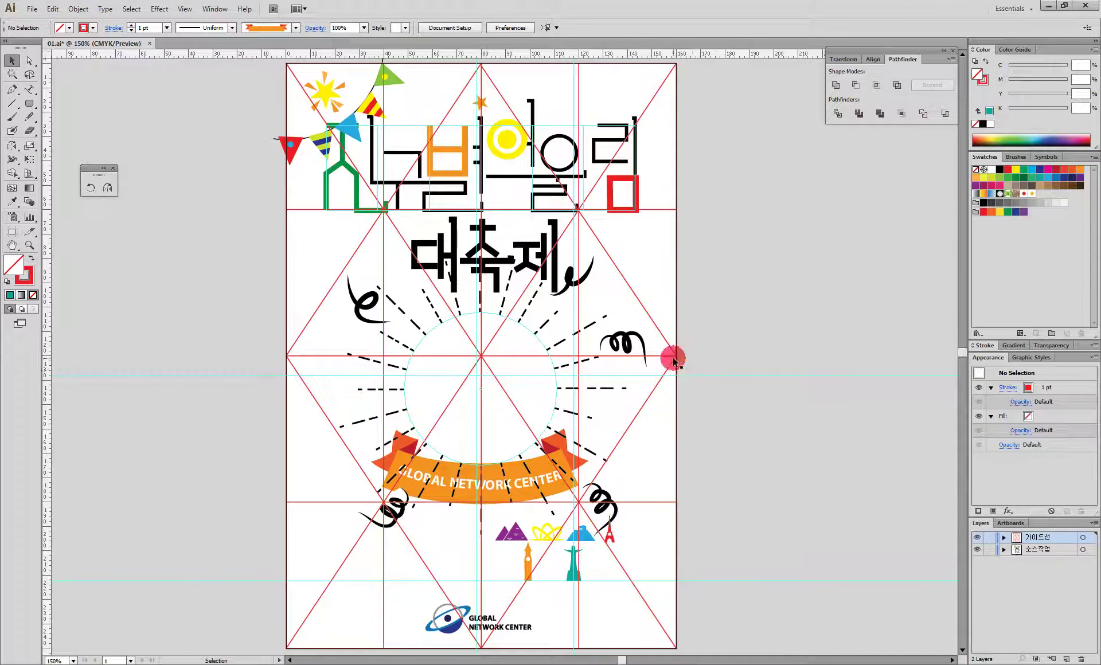
# Step: Copy the red guide-line group from the Illustrator artwork and paste it as Pixels into the blank Photoshop document
pyautogui.click(675, 356)
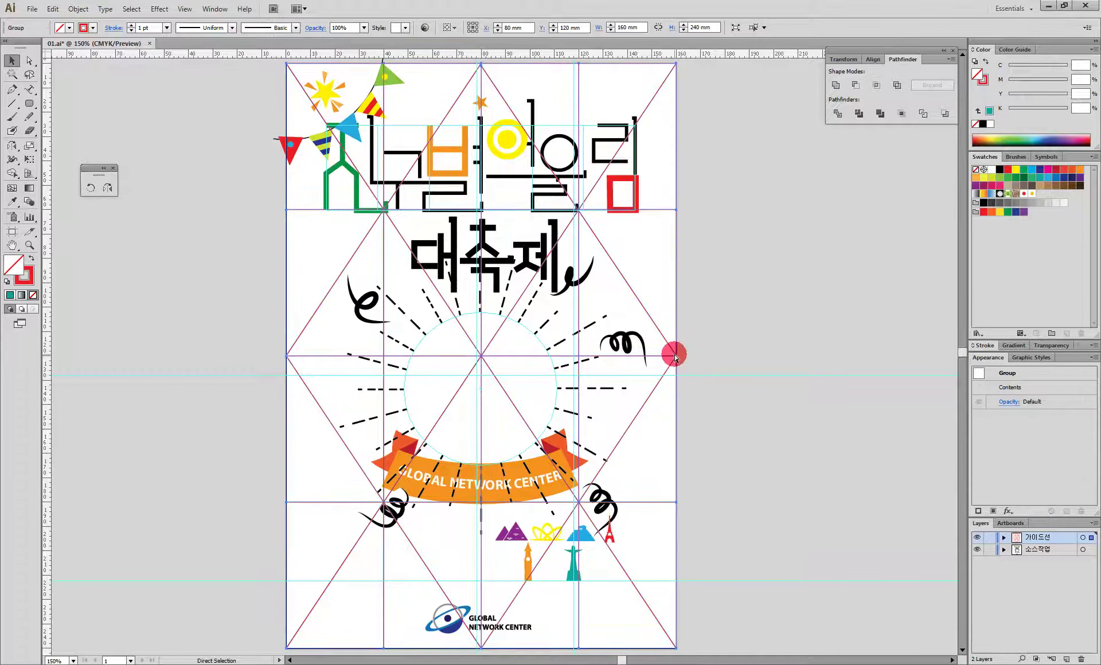
pyautogui.moveTo(367, 664)
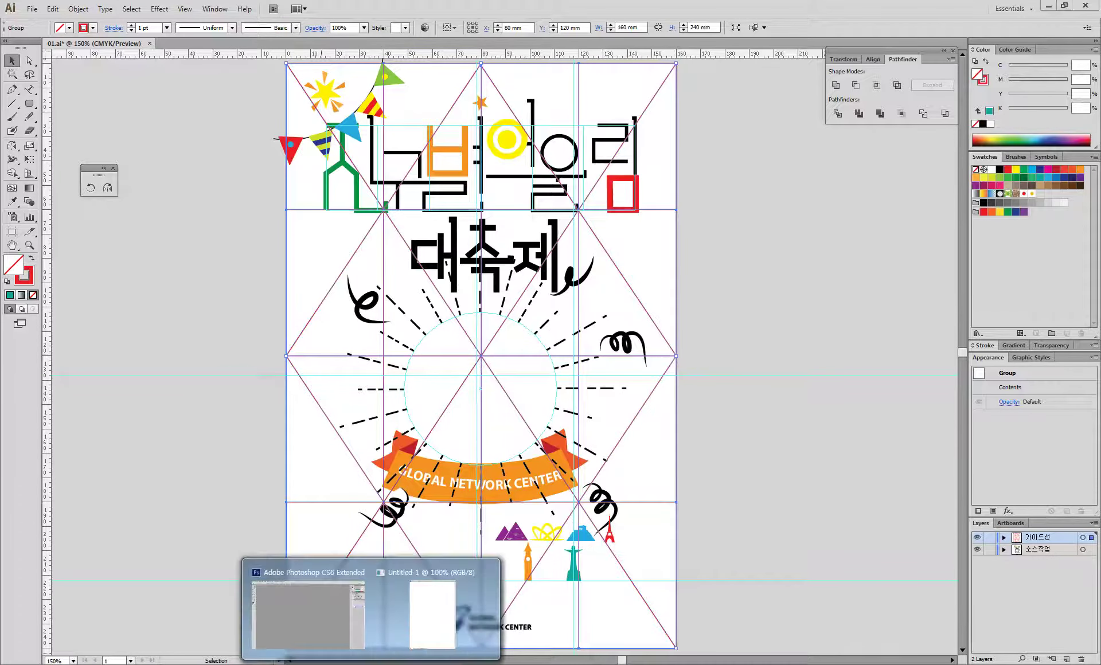
pyautogui.click(431, 633)
pyautogui.hotkey('ctrl', 'v')
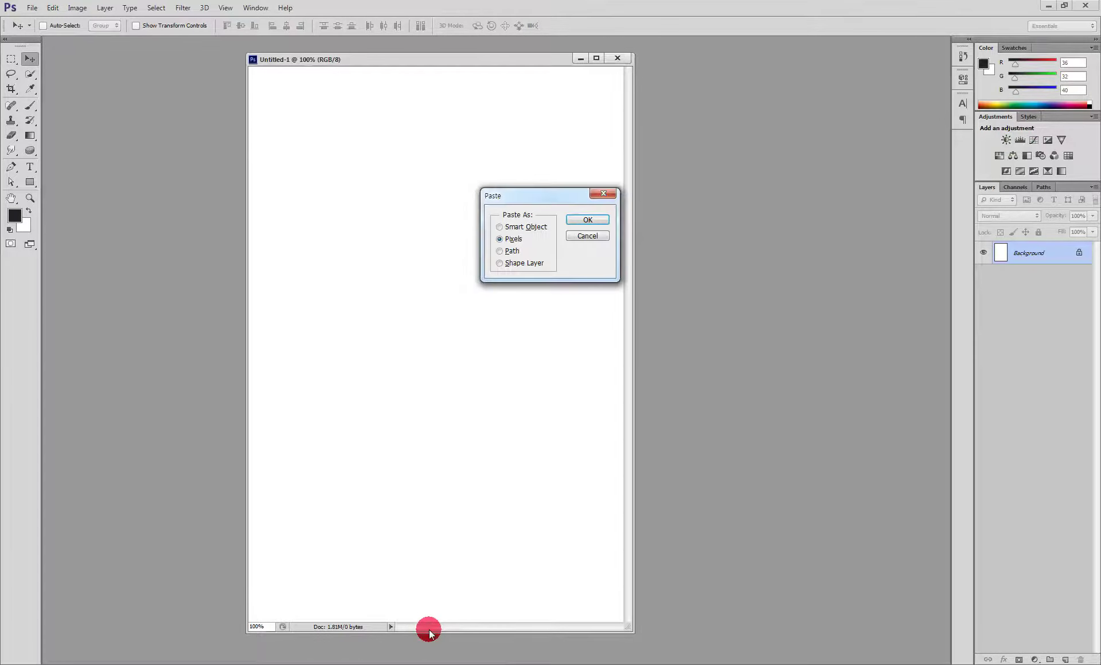
pyautogui.click(588, 221)
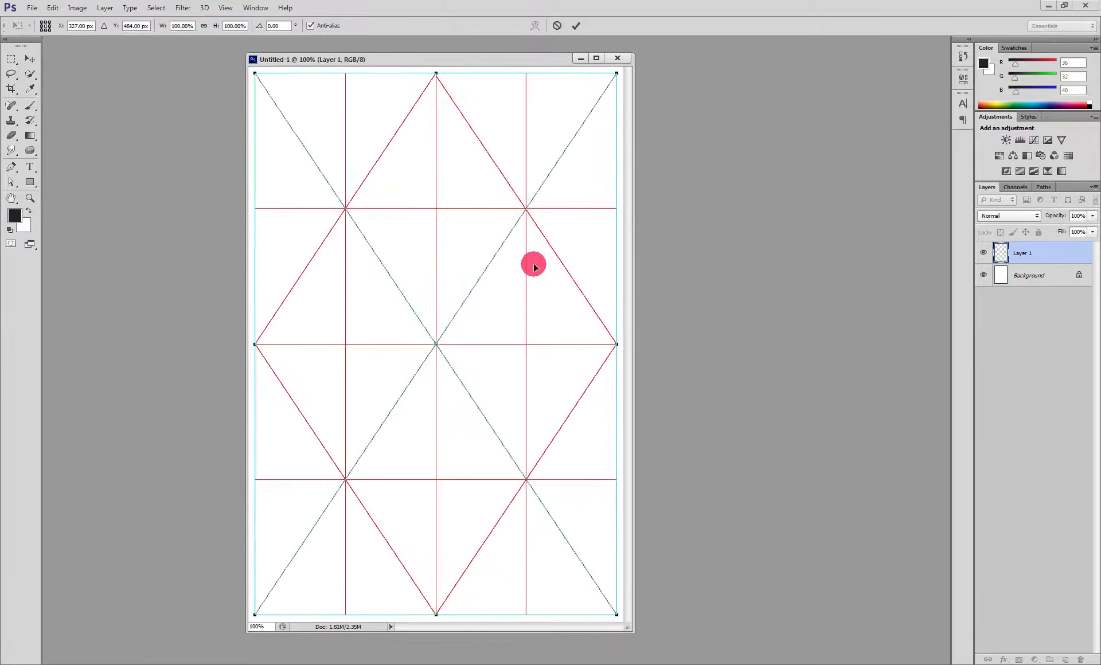
pyautogui.press('Return')
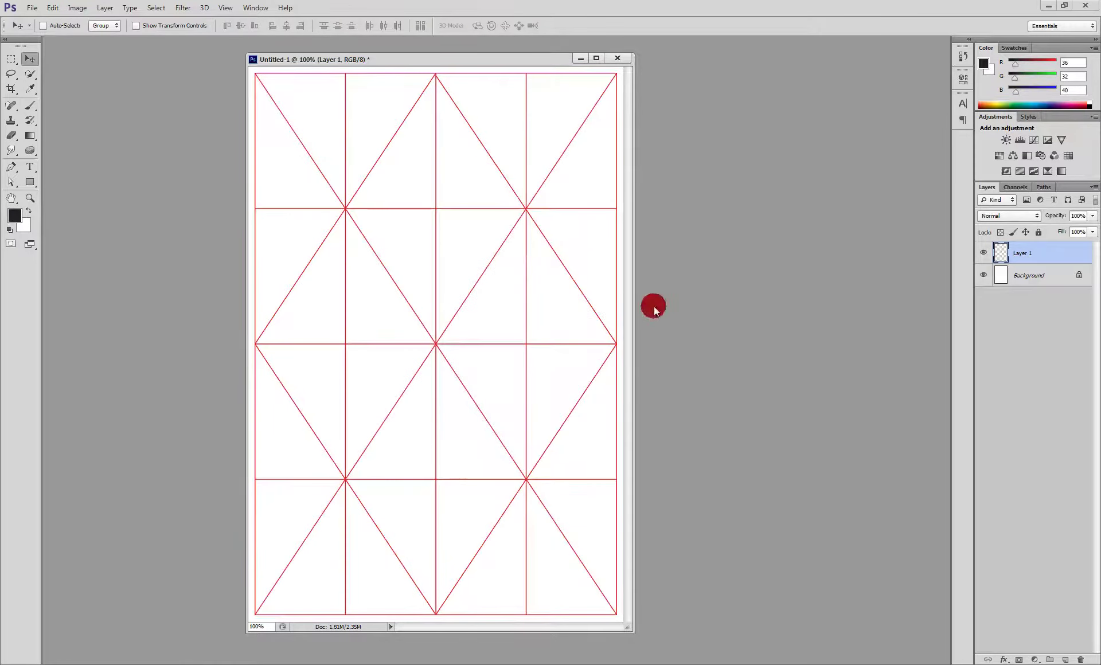
# Step: Rename the pasted guide-line layer as 가이드선
pyautogui.doubleClick(1021, 252)
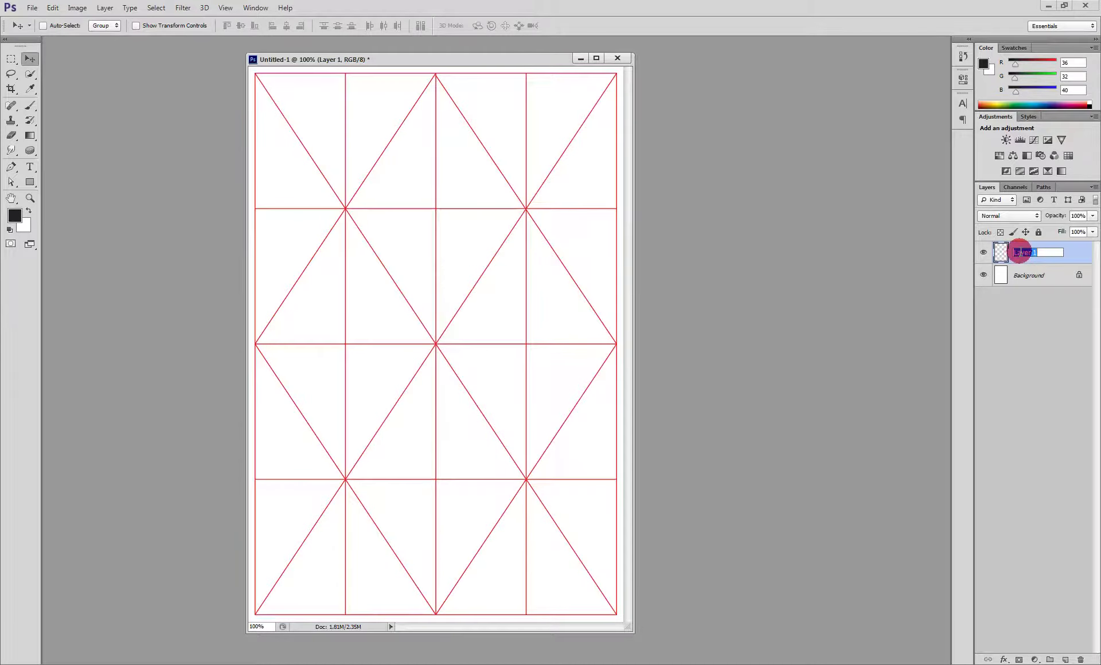
pyautogui.write('가이드선')
pyautogui.press('Return')
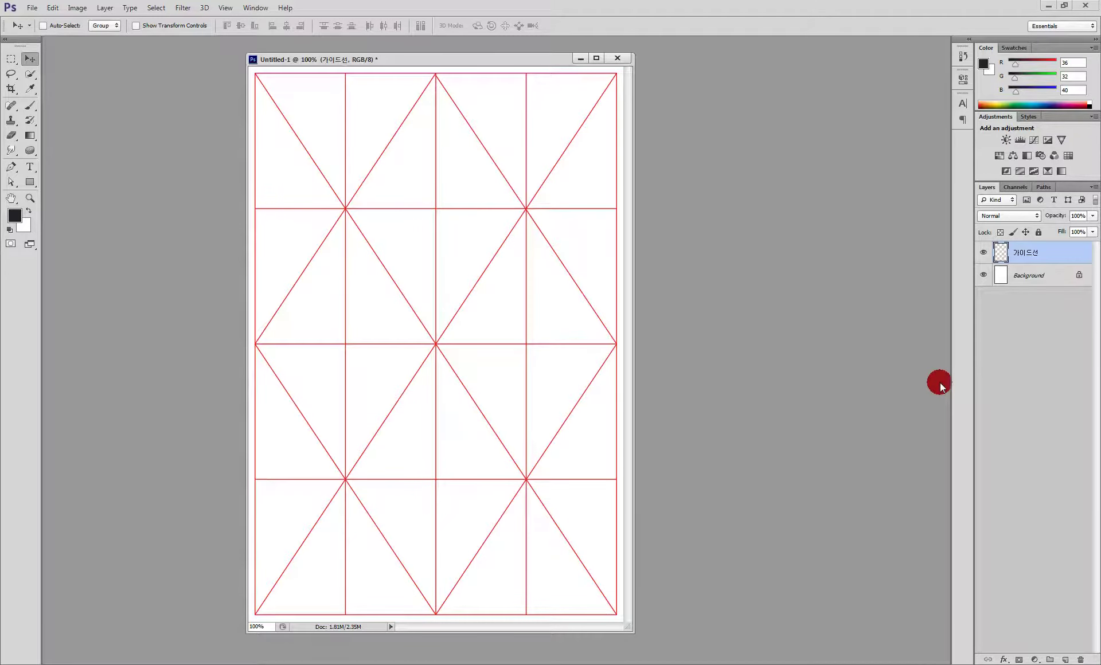
# Step: Try a Solid Color fill layer with C 45, M 0, Y 0, K 0, and delete it
pyautogui.click(1033, 660)
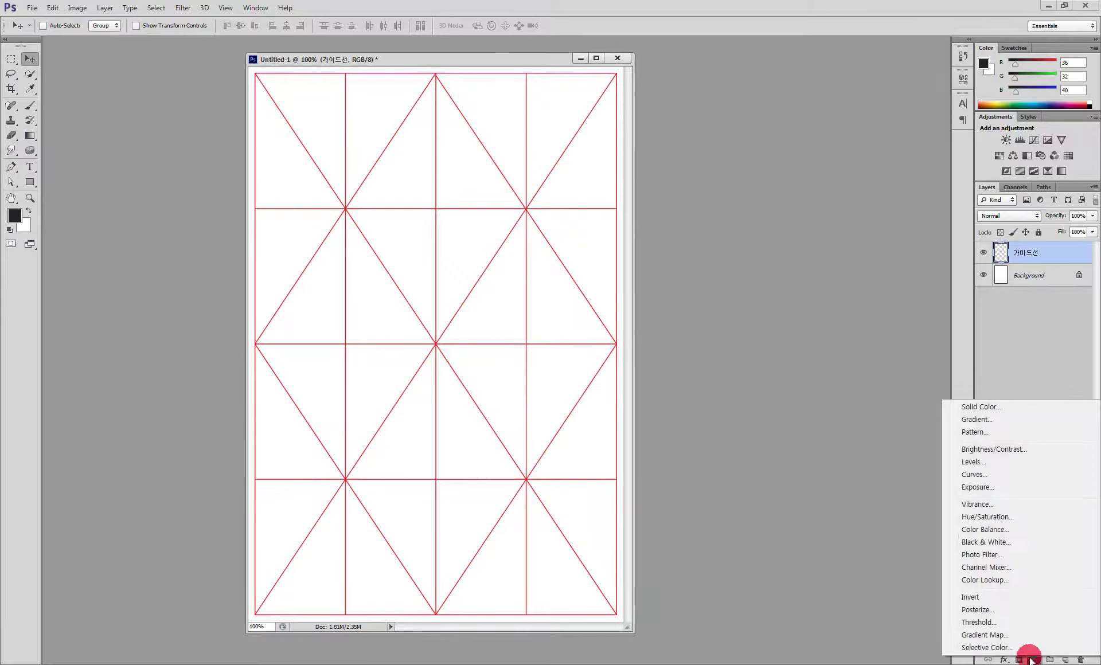
pyautogui.click(976, 408)
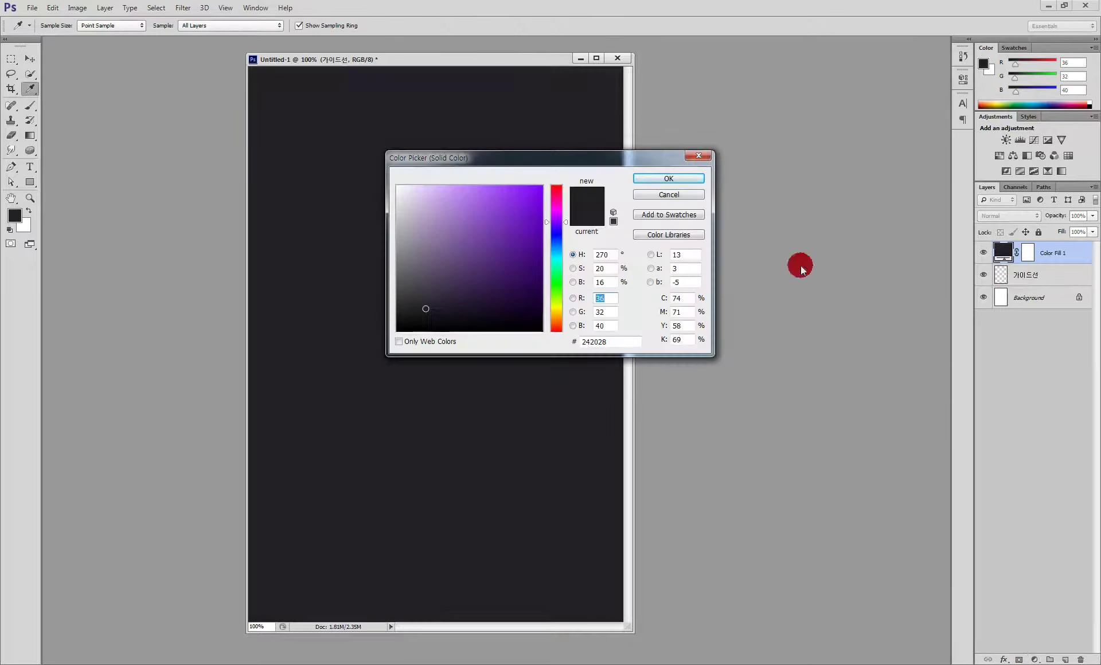
pyautogui.click(678, 298)
pyautogui.write('45')
pyautogui.press('Tab')
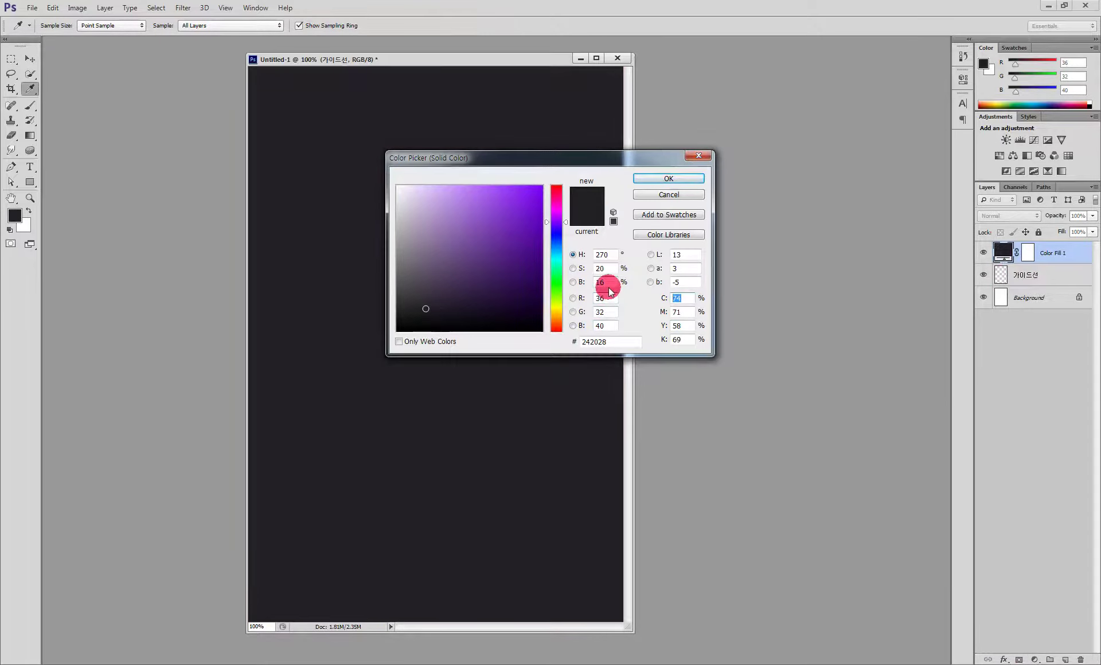
pyautogui.write('0')
pyautogui.press('Tab')
pyautogui.write('0')
pyautogui.press('Tab')
pyautogui.write('0')
pyautogui.press('Tab')
pyautogui.press('Return')
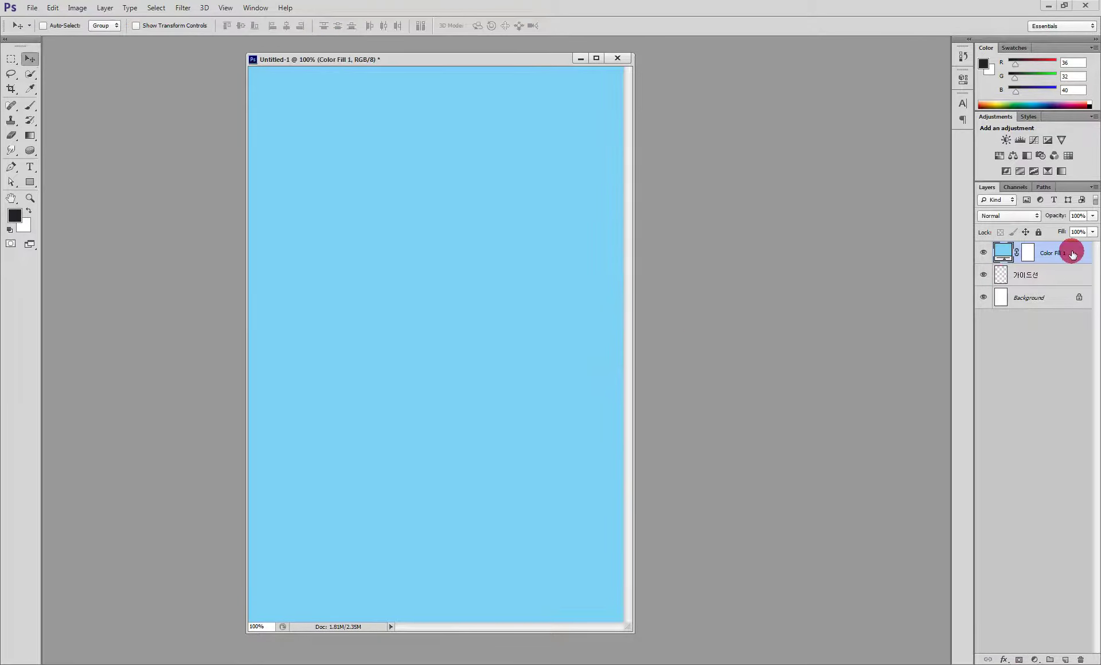
pyautogui.press('Delete')
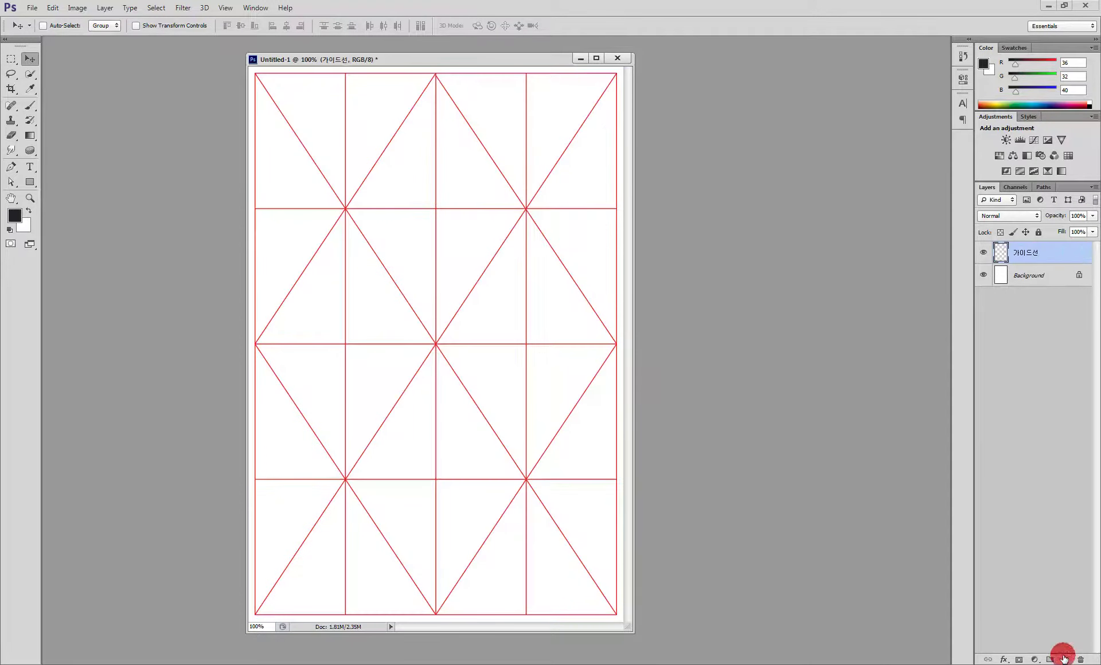
# Step: Add a new layer and set the foreground colour to light blue, RGB 126, 211, 247
pyautogui.click(1064, 660)
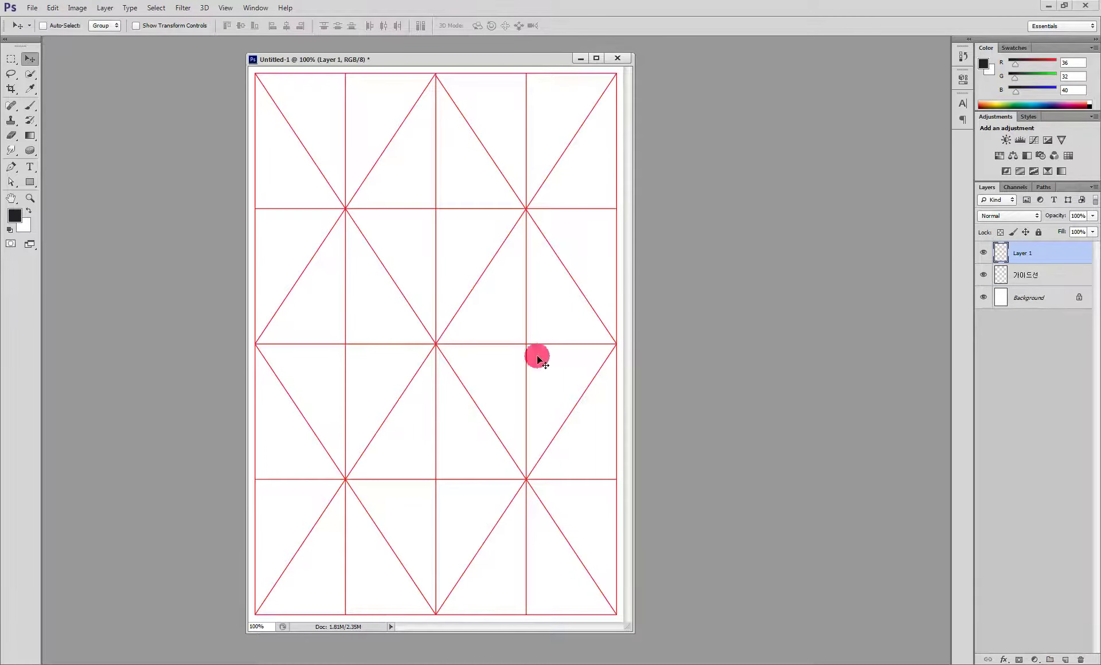
pyautogui.click(15, 216)
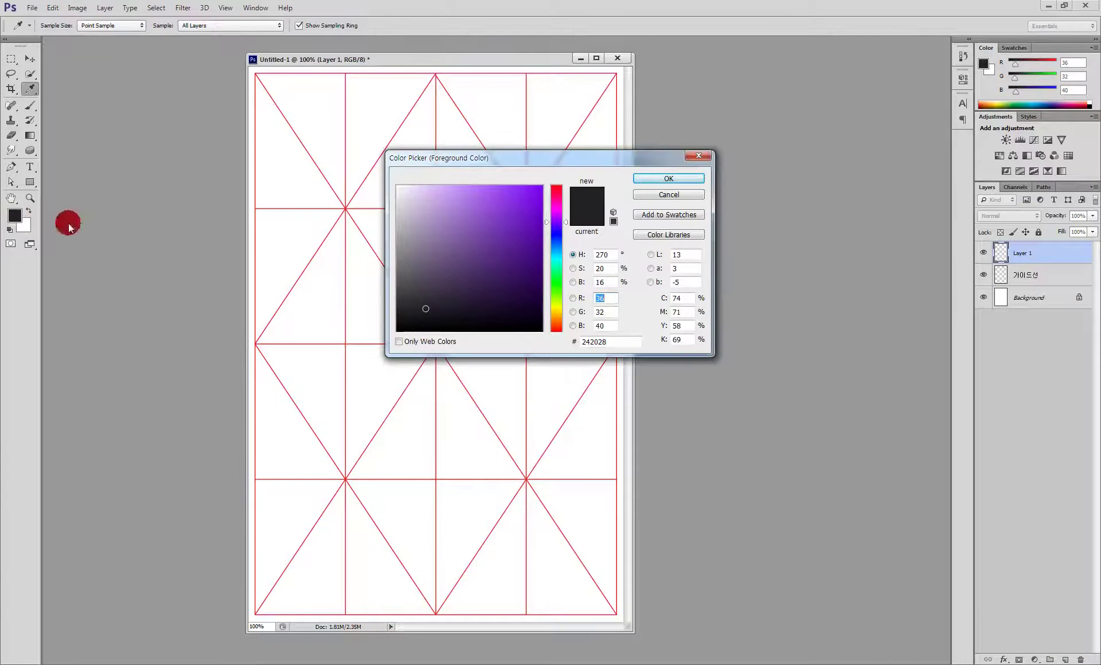
pyautogui.write('126')
pyautogui.press('Tab')
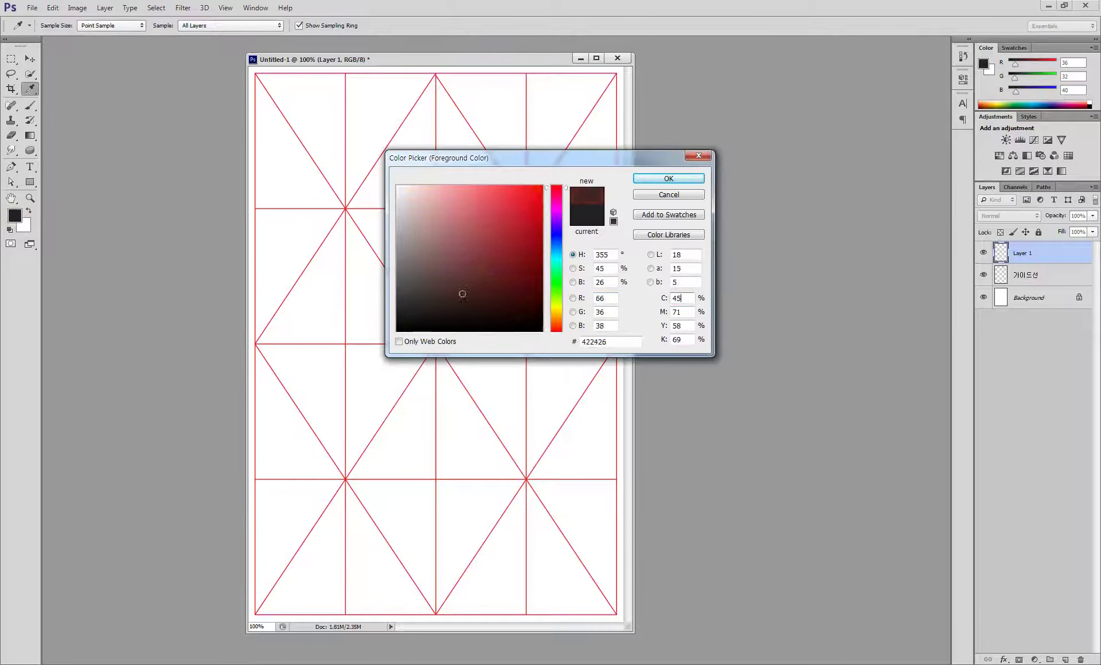
pyautogui.write('211')
pyautogui.press('Tab')
pyautogui.write('247')
pyautogui.press('Tab')
pyautogui.click(674, 182)
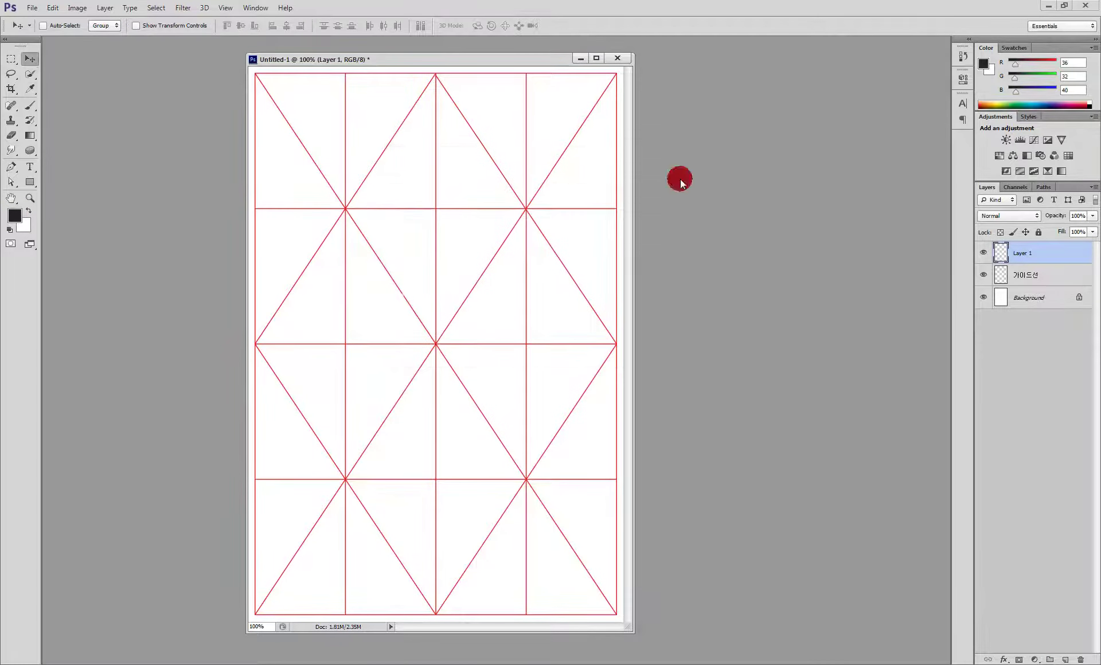
# Step: Fill the new layer with the foreground colour at 100% opacity and move it below the 가이드선 layer
pyautogui.click(53, 7)
pyautogui.click(103, 171)
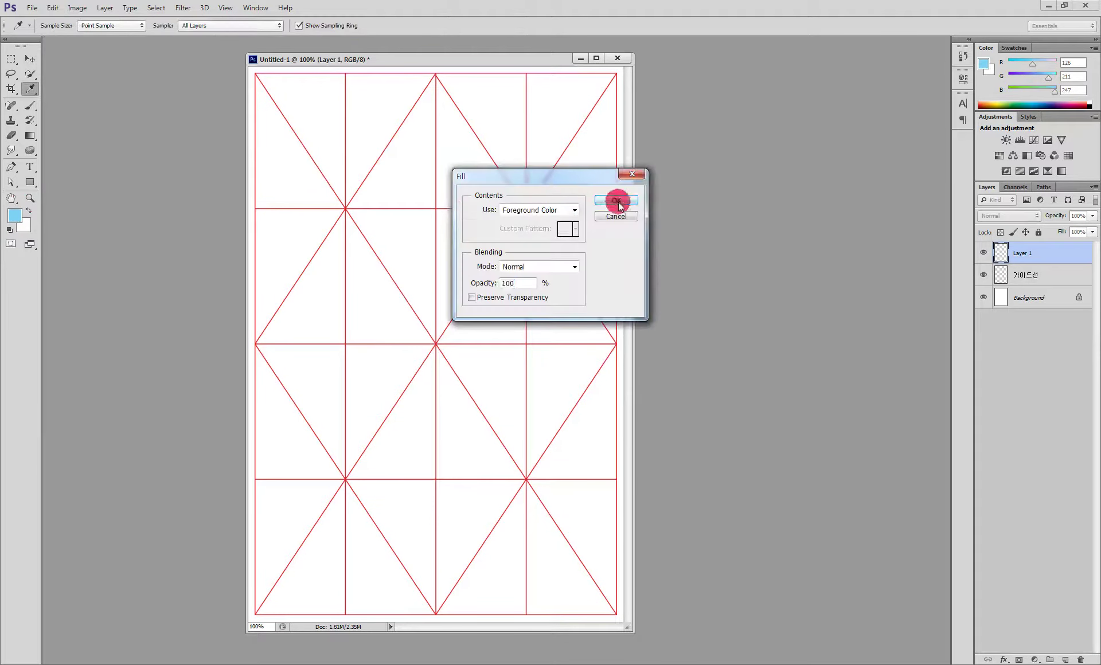
pyautogui.click(617, 201)
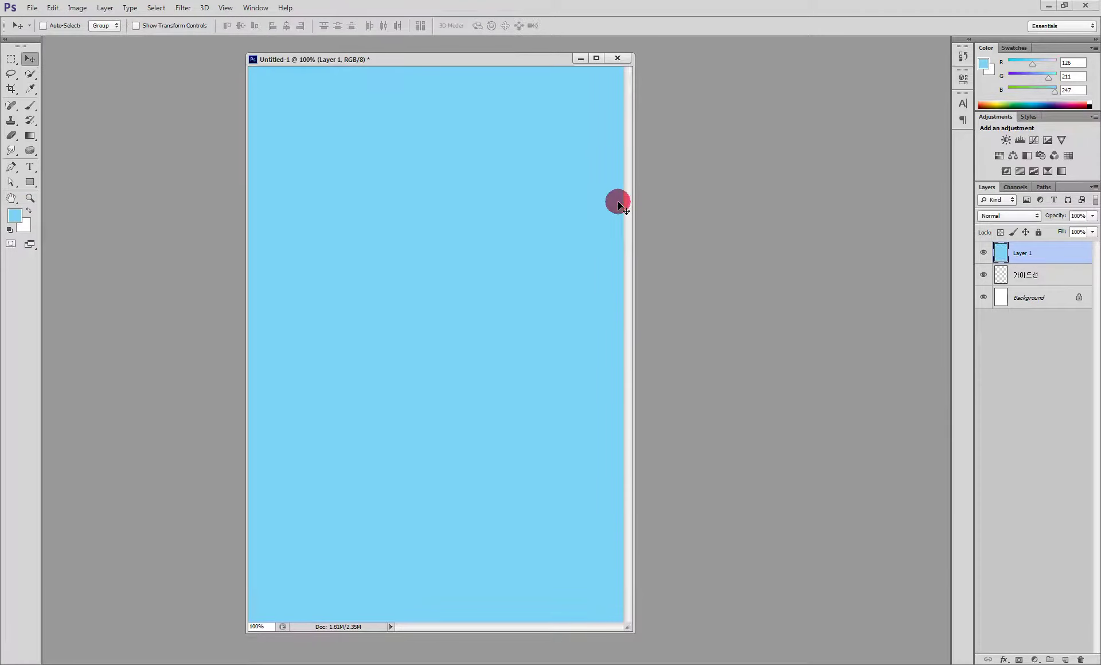
pyautogui.moveTo(1015, 257); pyautogui.dragTo(1039, 287)
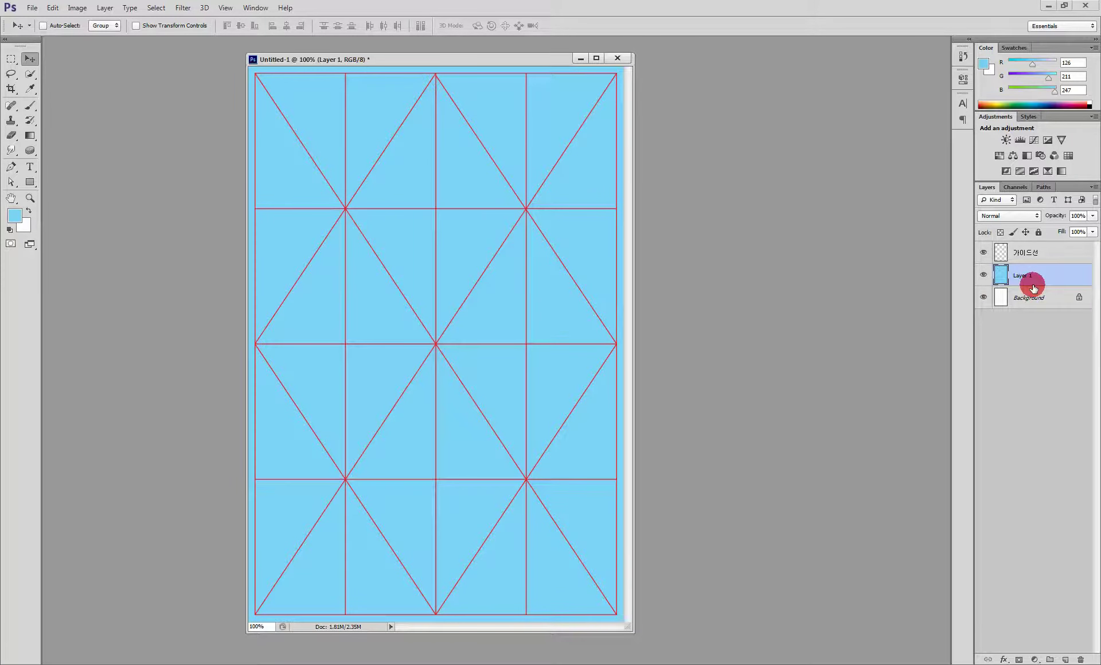
# Step: Add another layer above the blue one, reset the colours to default black and white, and fill the layer with black
pyautogui.click(1064, 660)
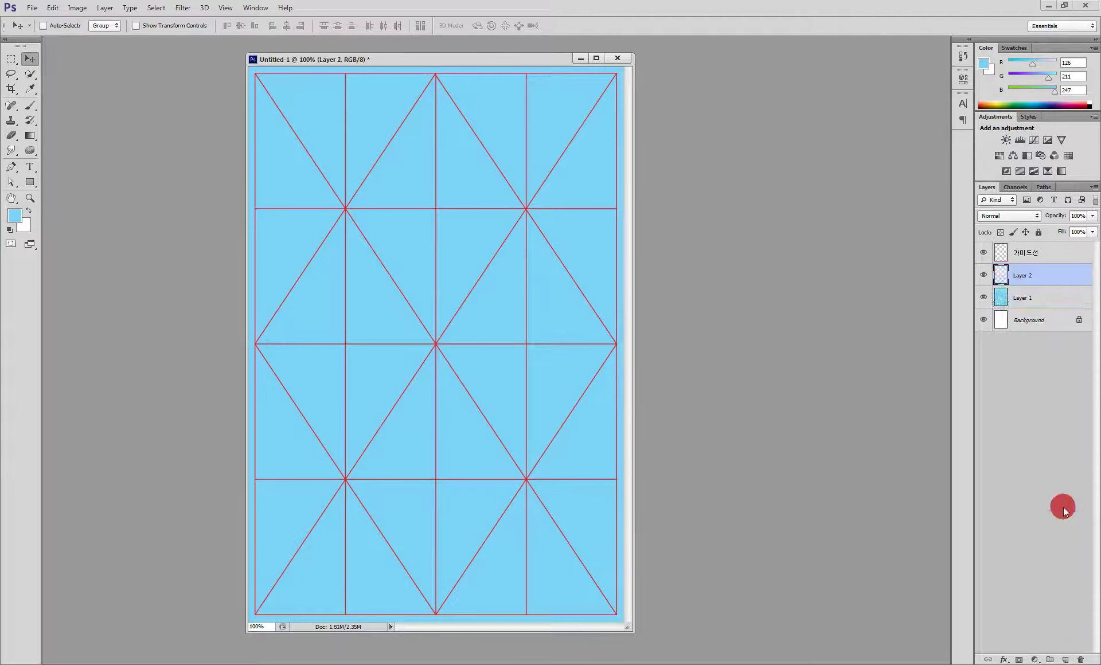
pyautogui.click(10, 230)
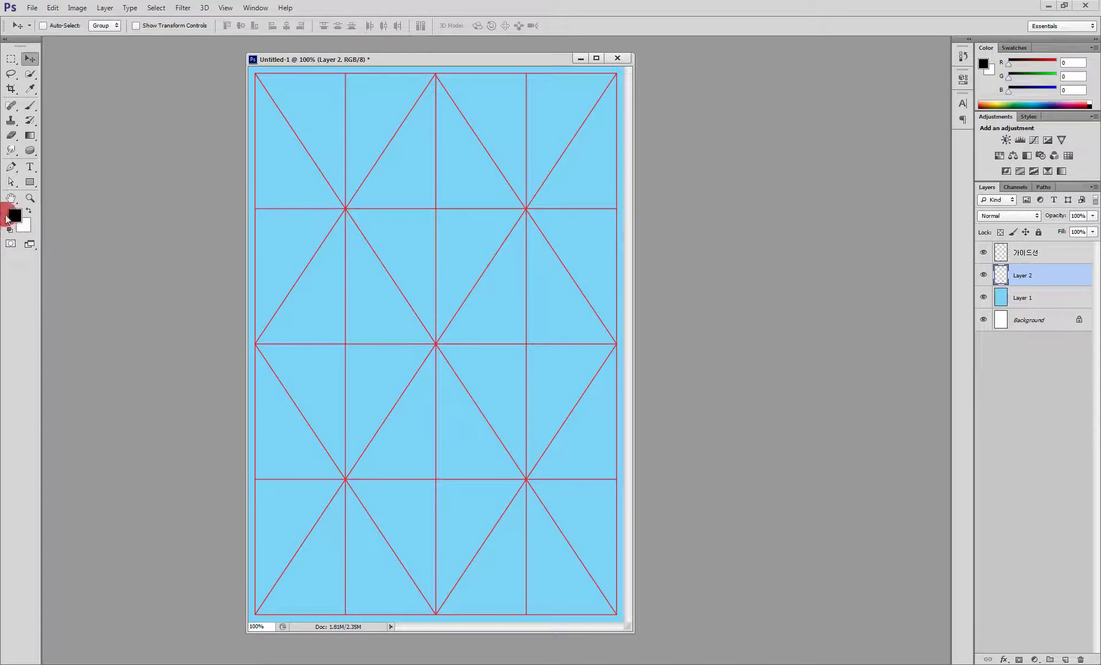
pyautogui.click(53, 8)
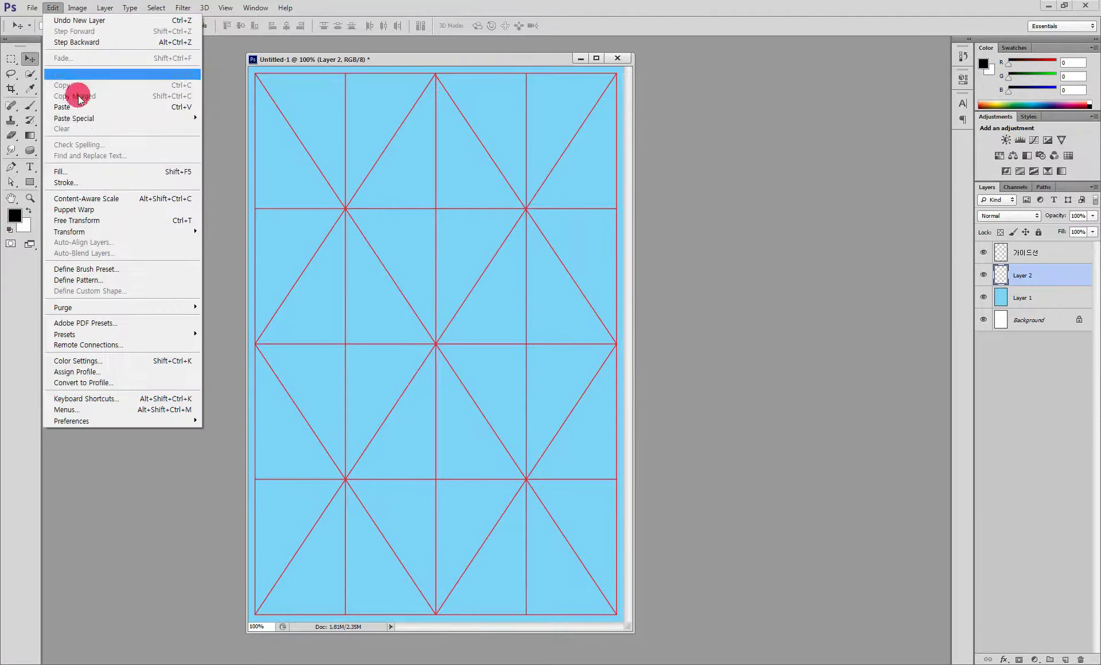
pyautogui.click(155, 173)
pyautogui.click(610, 200)
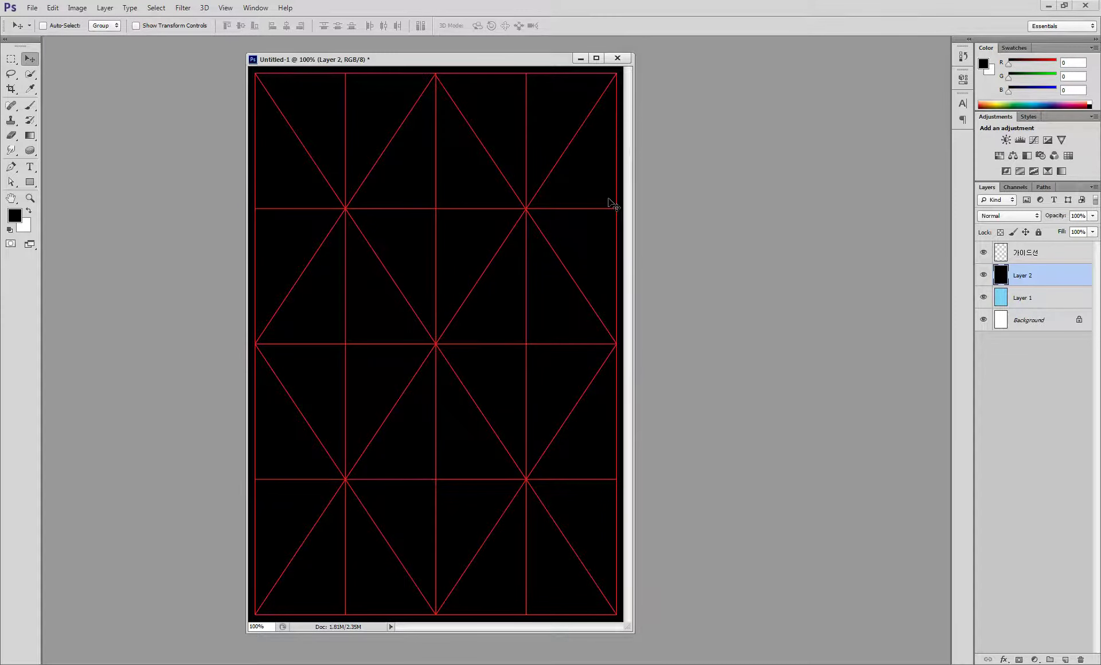
# Step: Render the Clouds filter on the black layer
pyautogui.click(14, 217)
pyautogui.click(182, 8)
pyautogui.moveTo(226, 166)
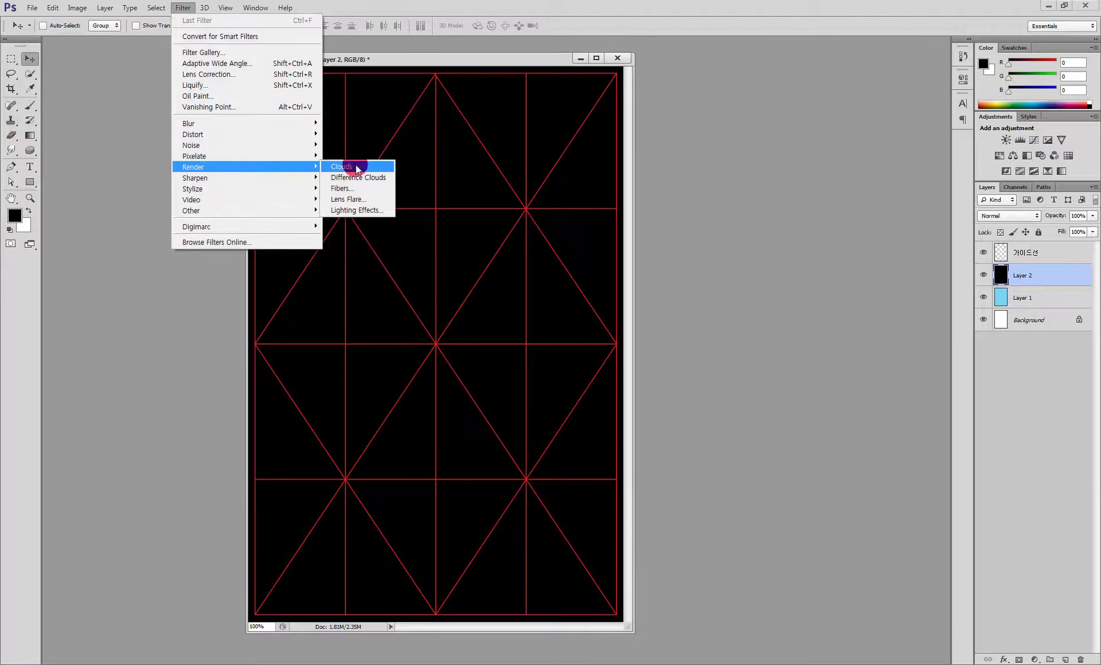
pyautogui.click(356, 168)
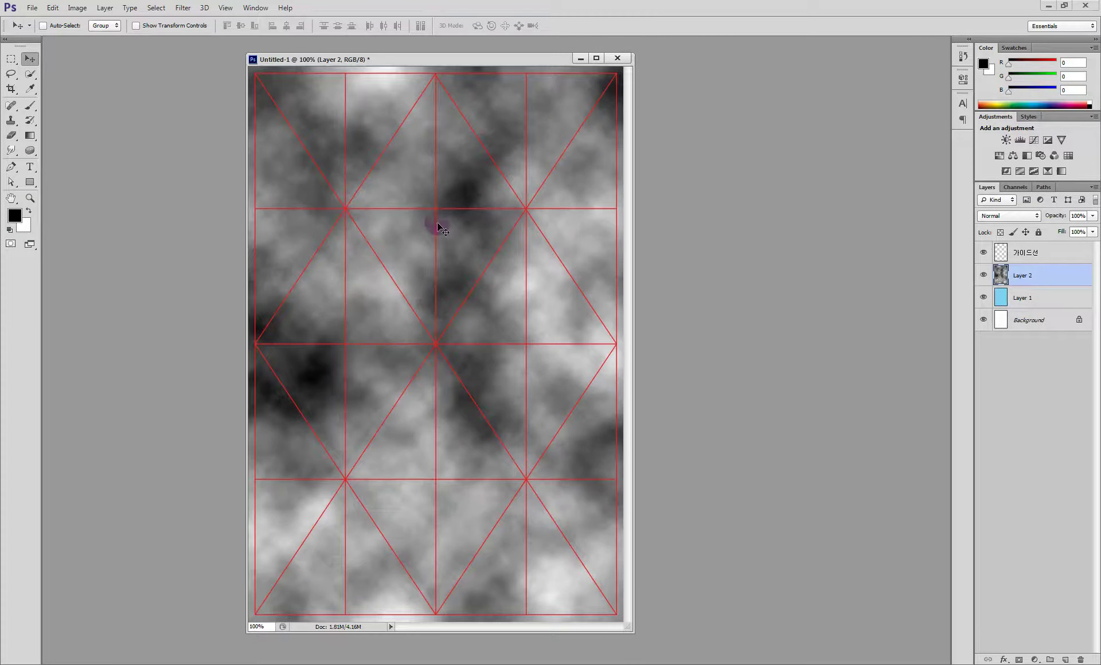
# Step: Set the clouds layer's blending mode to Screen
pyautogui.moveTo(1001, 288); pyautogui.dragTo(1037, 217)
pyautogui.click(1038, 216)
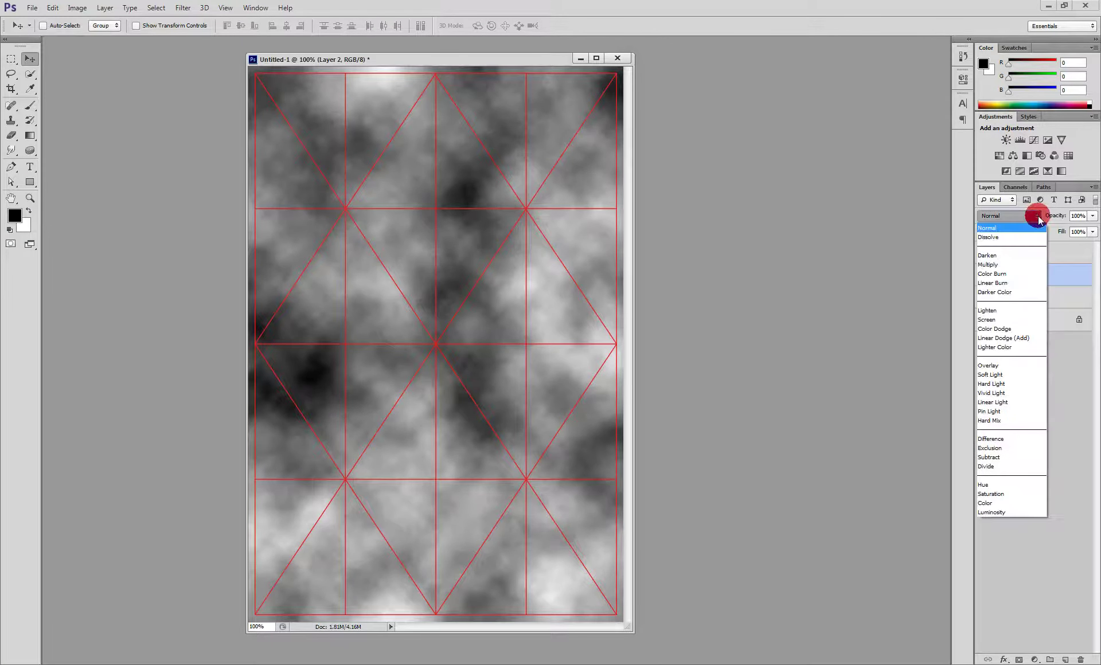
pyautogui.click(999, 320)
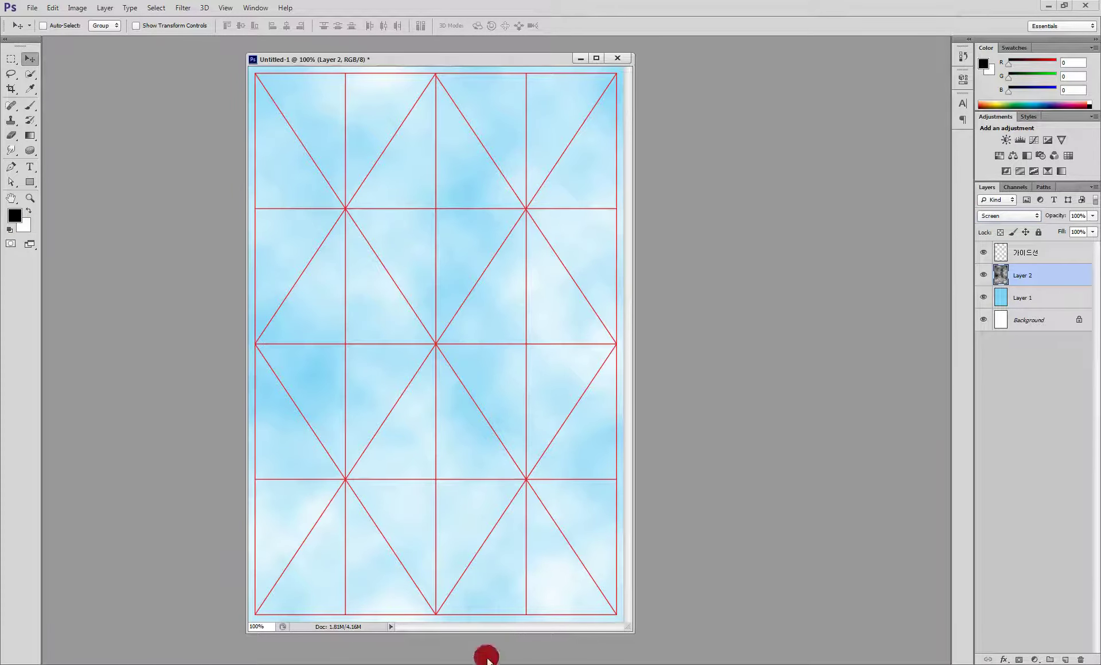
# Step: Copy the bunting and firework group from the Illustrator artwork and paste it as a Smart Object into the Photoshop poster
pyautogui.click(442, 664)
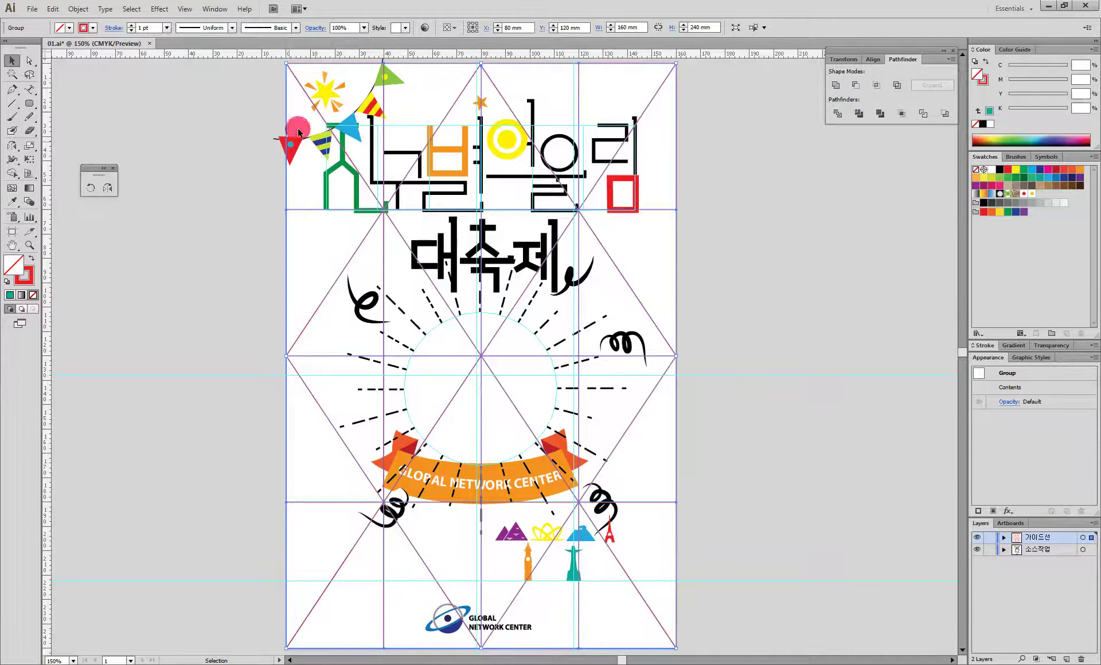
pyautogui.click(348, 130)
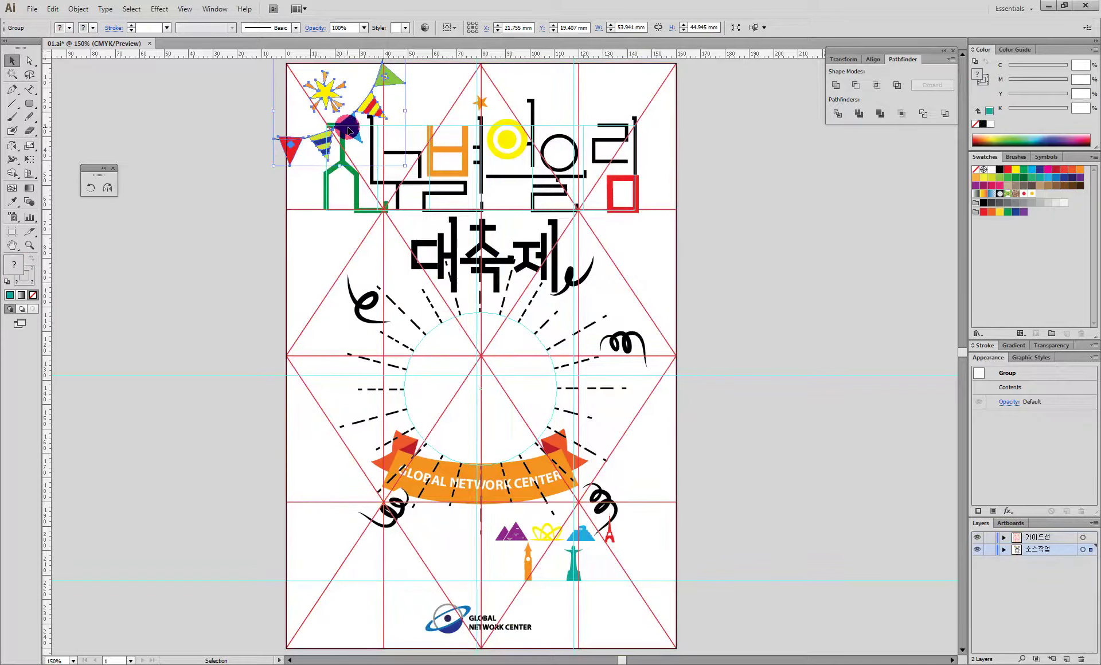
pyautogui.press('a')
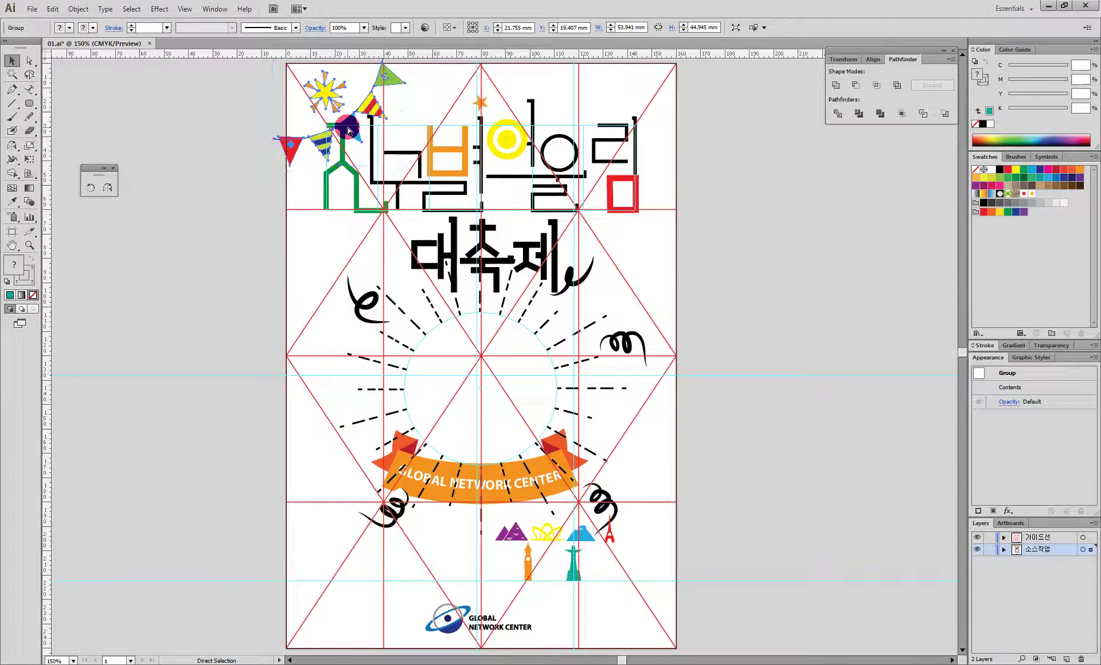
pyautogui.press('v')
pyautogui.moveTo(395, 664)
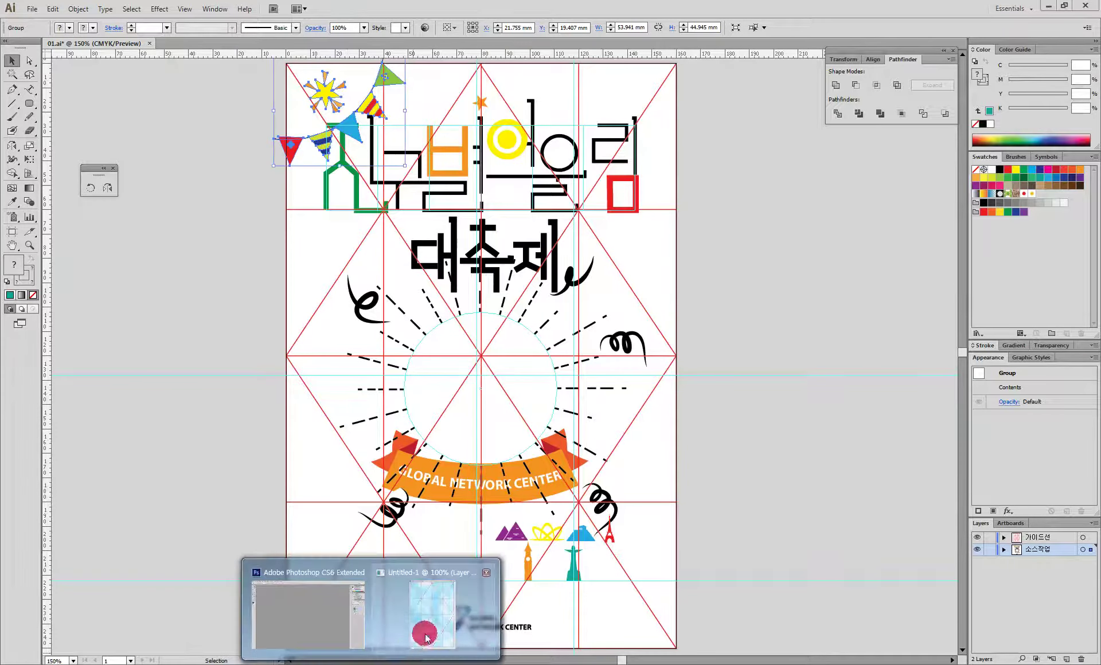
pyautogui.click(432, 602)
pyautogui.hotkey('ctrl', 'v')
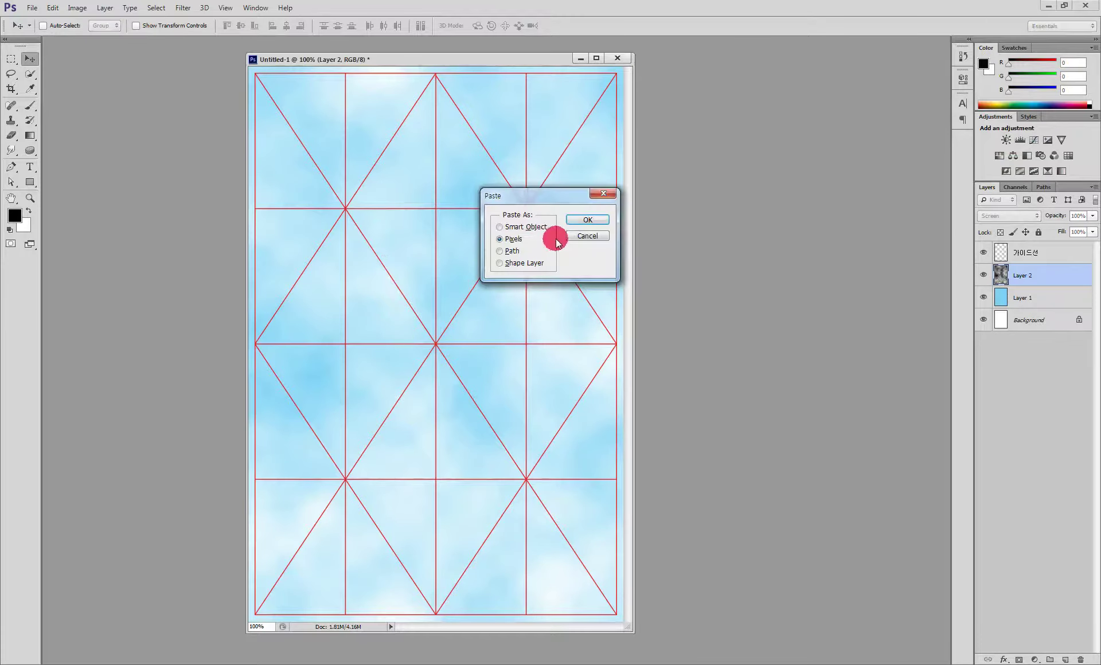
pyautogui.click(535, 229)
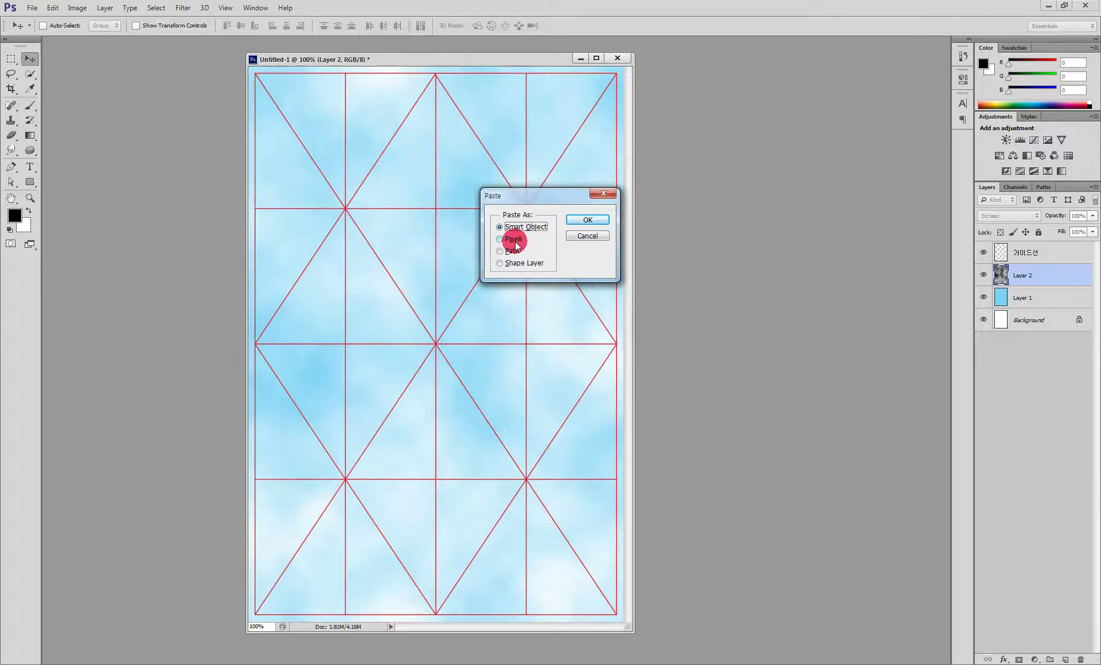
pyautogui.click(604, 221)
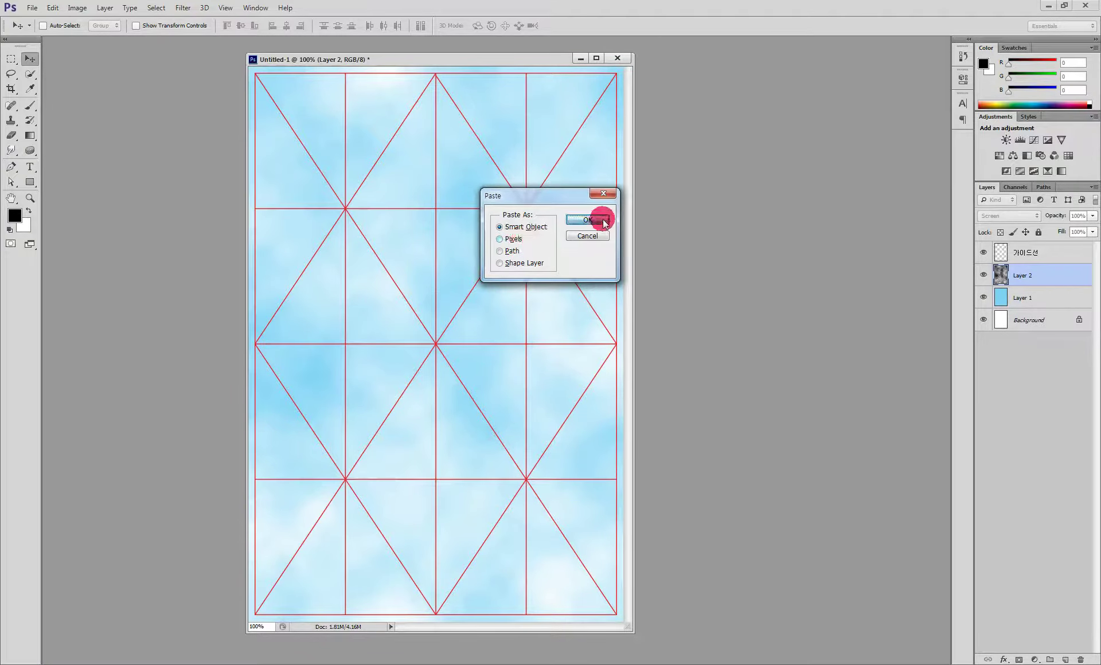
# Step: Place the bunting Smart Object in the poster's upper-left corner and commit the placement
pyautogui.moveTo(482, 328); pyautogui.dragTo(352, 113)
pyautogui.press('Return')
pyautogui.click(31, 59)
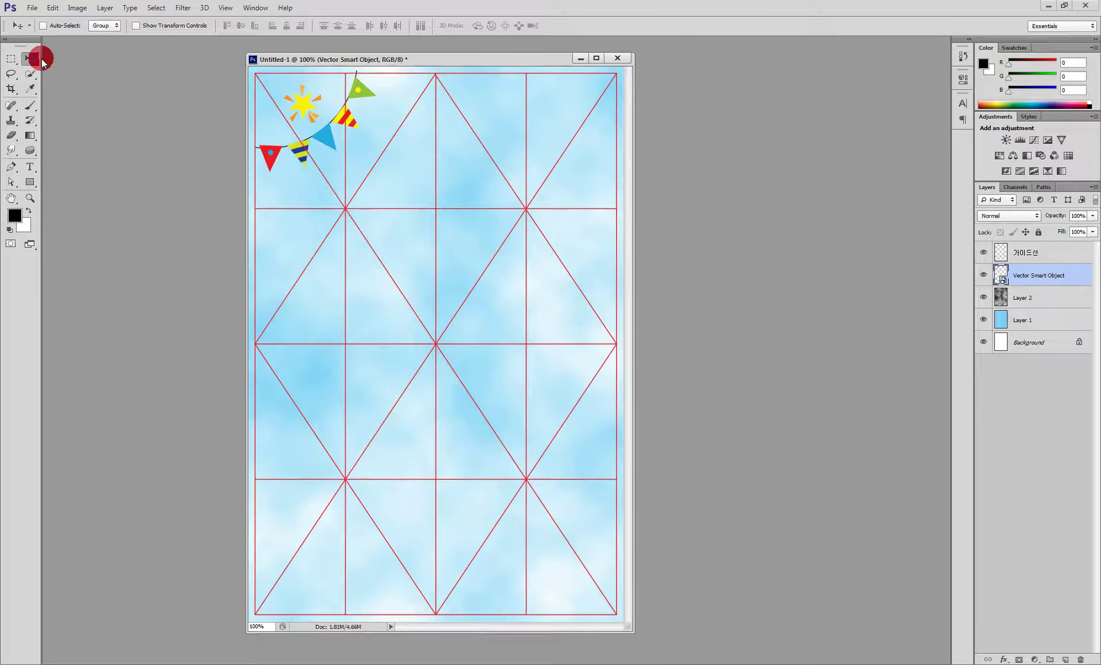
pyautogui.moveTo(414, 108); pyautogui.dragTo(546, 159)
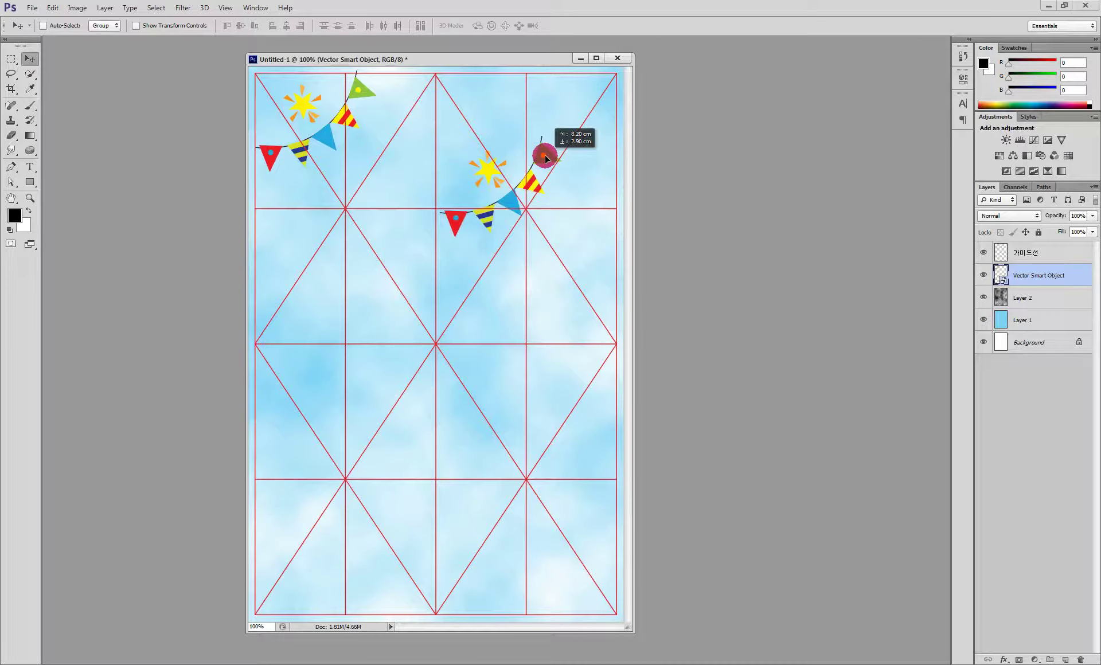
pyautogui.moveTo(546, 158); pyautogui.dragTo(546, 155)
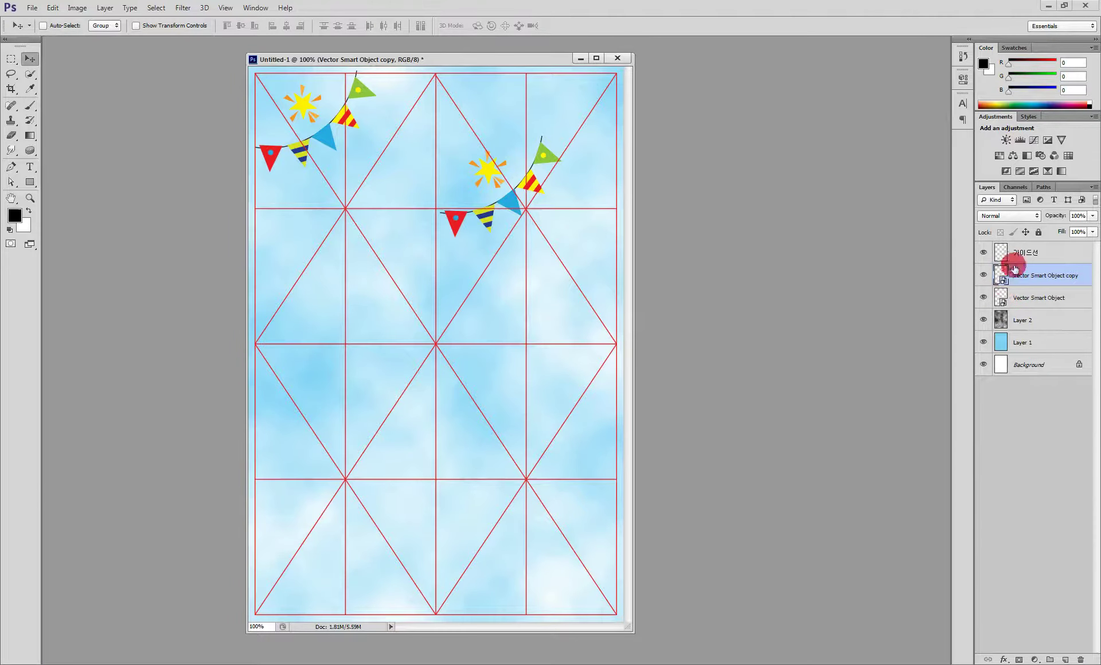
pyautogui.hotkey('ctrl', 'z')
# Step: Duplicate the bunting layer, rotate the copy a quarter turn clockwise and place it in the poster's upper-right corner
pyautogui.moveTo(355, 131); pyautogui.dragTo(349, 124)
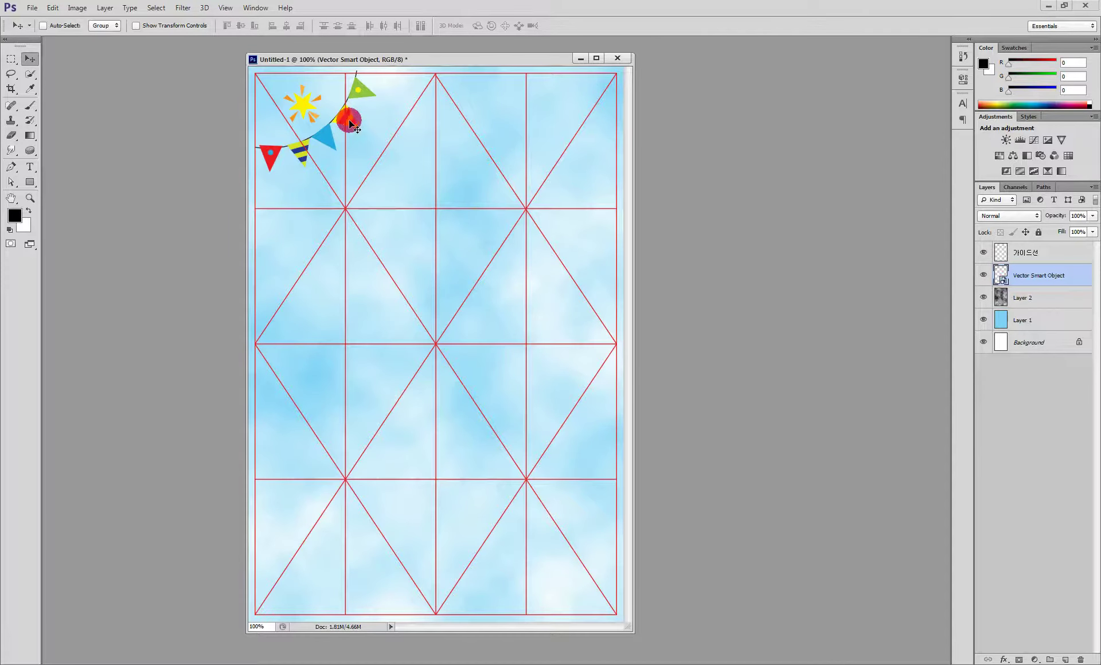
pyautogui.hotkey('ctrl', 'j')
pyautogui.click(1056, 285)
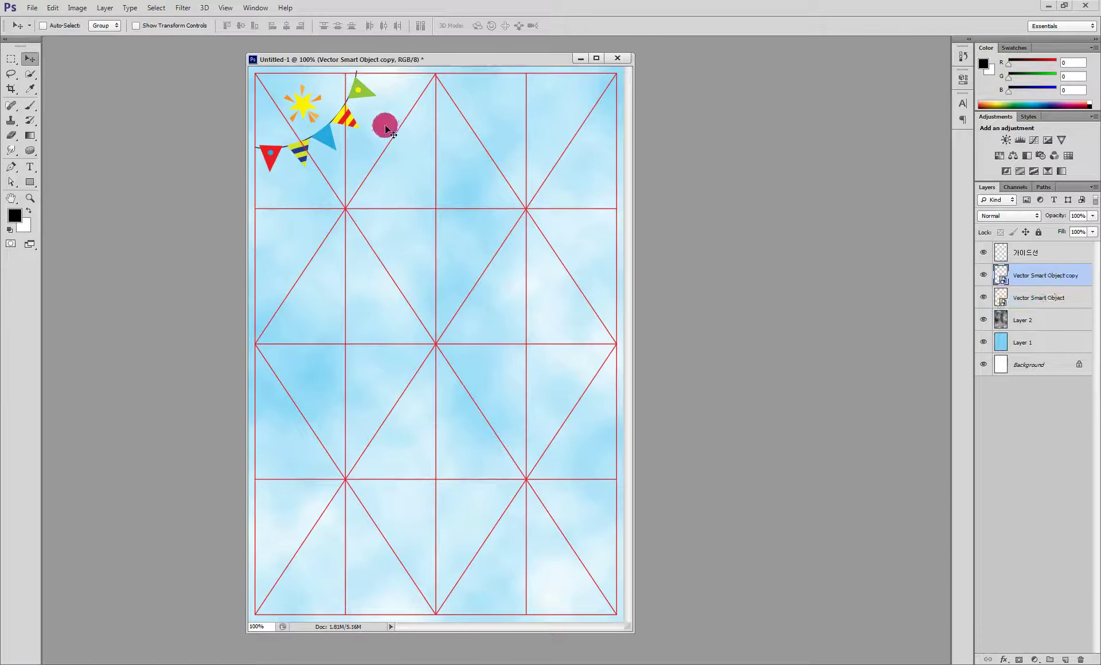
pyautogui.moveTo(346, 123); pyautogui.dragTo(526, 177)
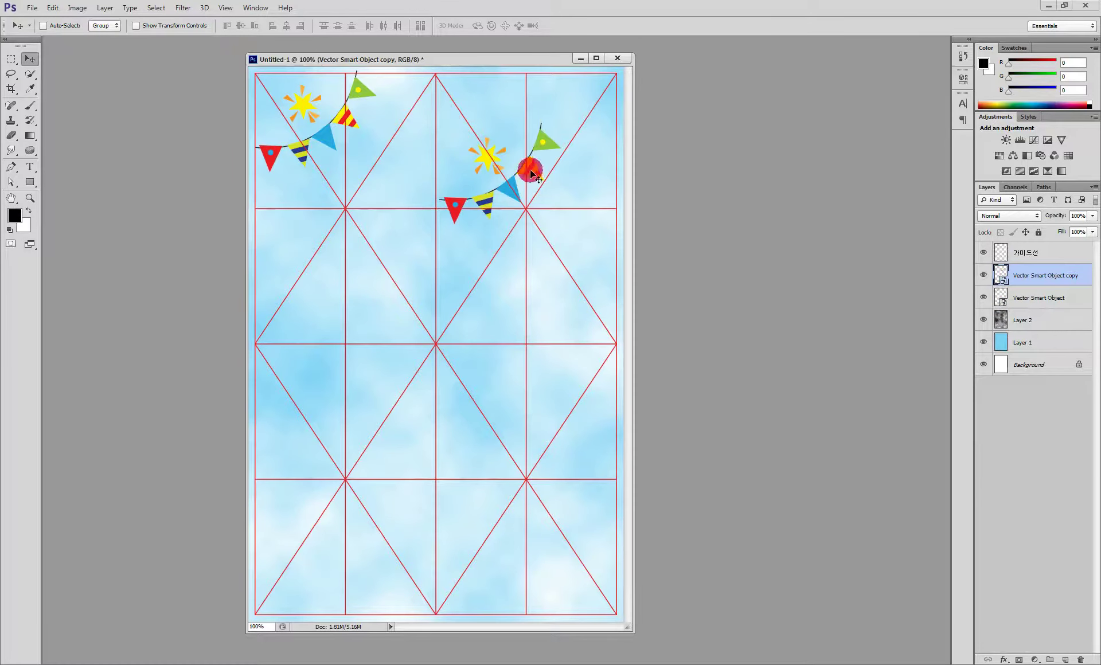
pyautogui.hotkey('ctrl', 't')
pyautogui.moveTo(592, 206); pyautogui.dragTo(528, 264)
pyautogui.moveTo(509, 212); pyautogui.dragTo(574, 161)
pyautogui.press('Return')
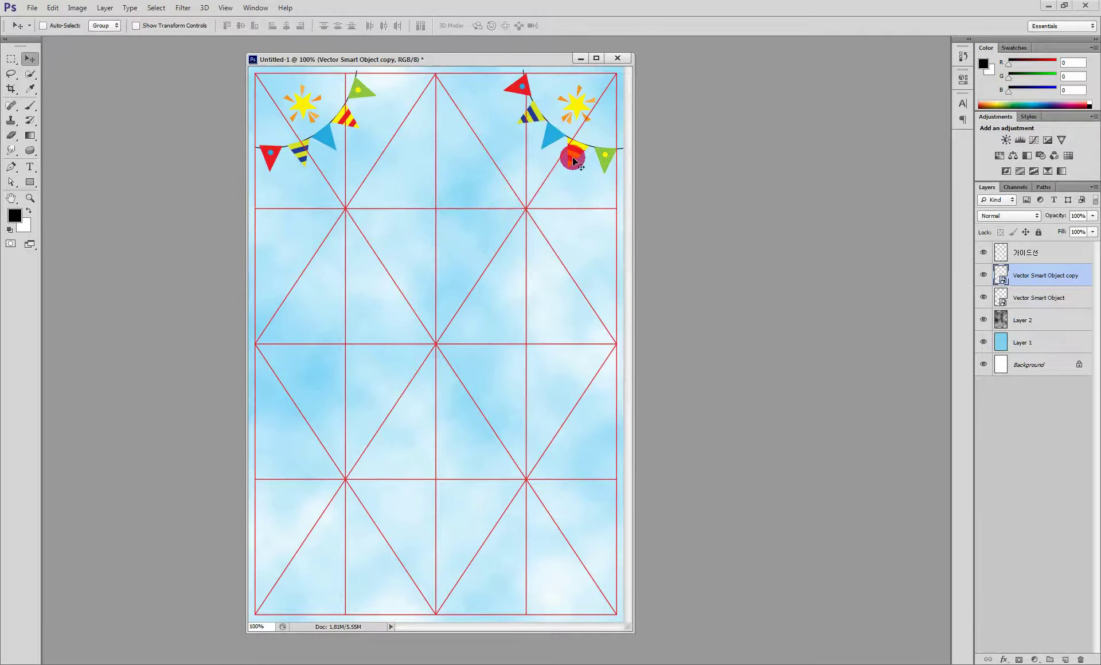
# Step: Duplicate both bunting Smart Objects together into the lower part of the poster and start a Free Transform on the copies
pyautogui.keyDown('shift'); pyautogui.click(1021, 300); pyautogui.keyUp('shift')
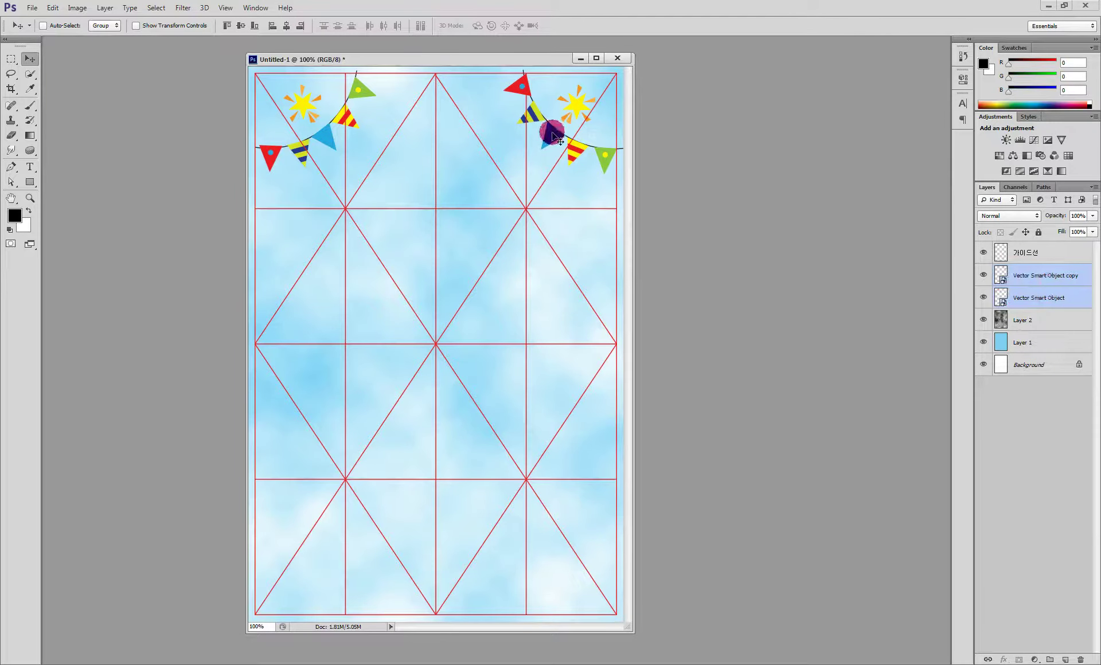
pyautogui.moveTo(552, 135); pyautogui.dragTo(549, 429)
pyautogui.hotkey('ctrl', 'z')
pyautogui.moveTo(553, 142); pyautogui.dragTo(549, 469)
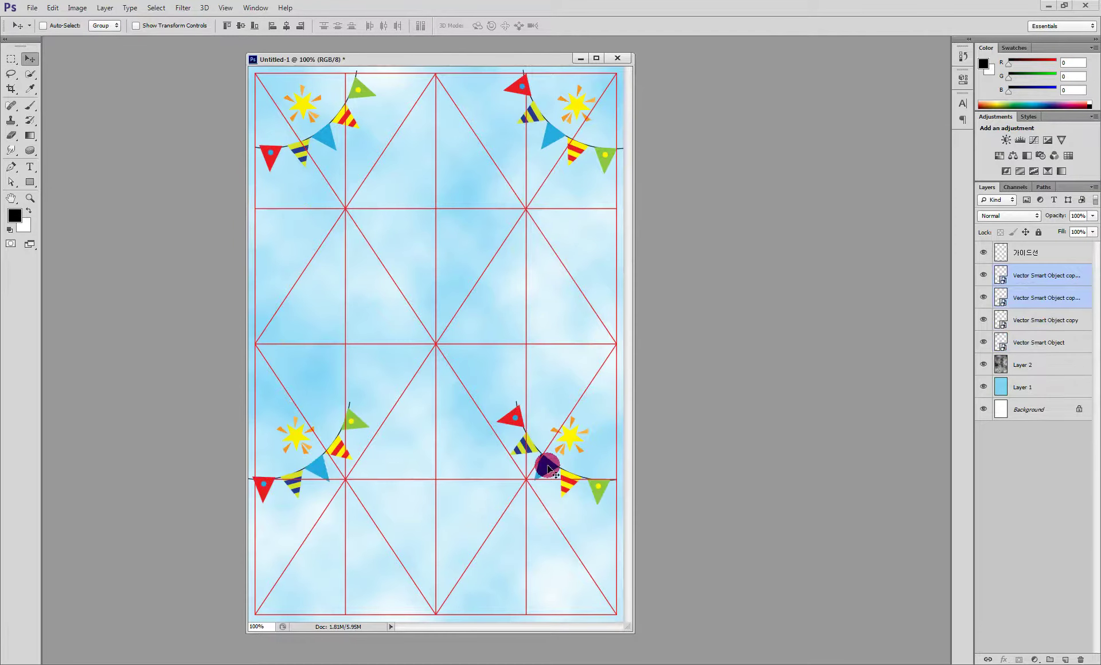
pyautogui.hotkey('ctrl', 't')
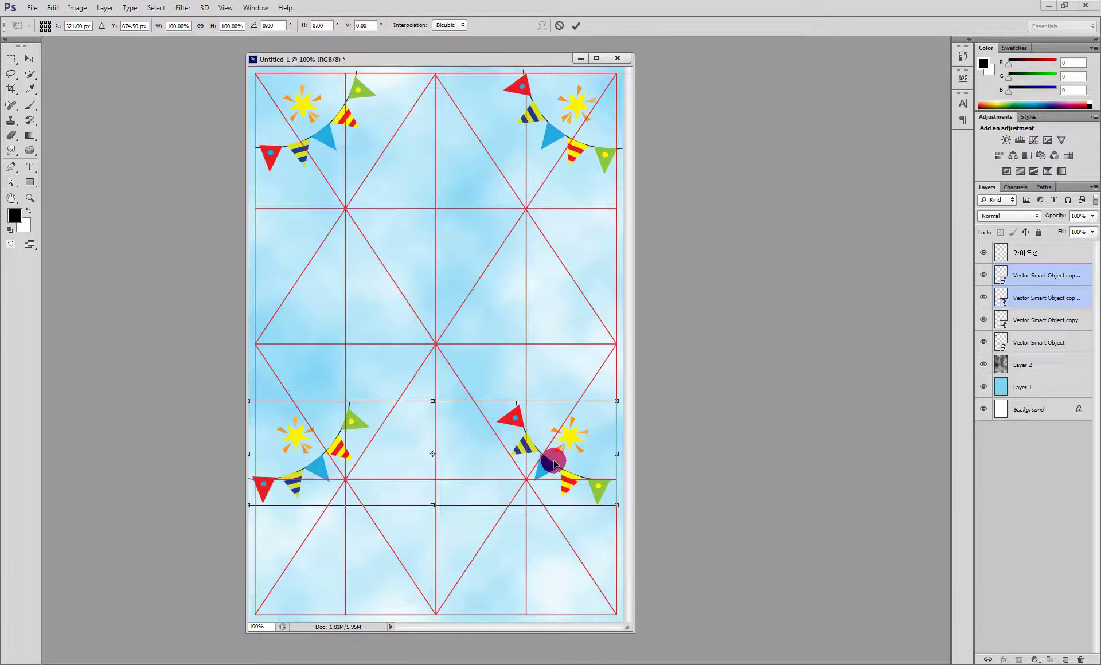
pyautogui.rightClick(553, 462)
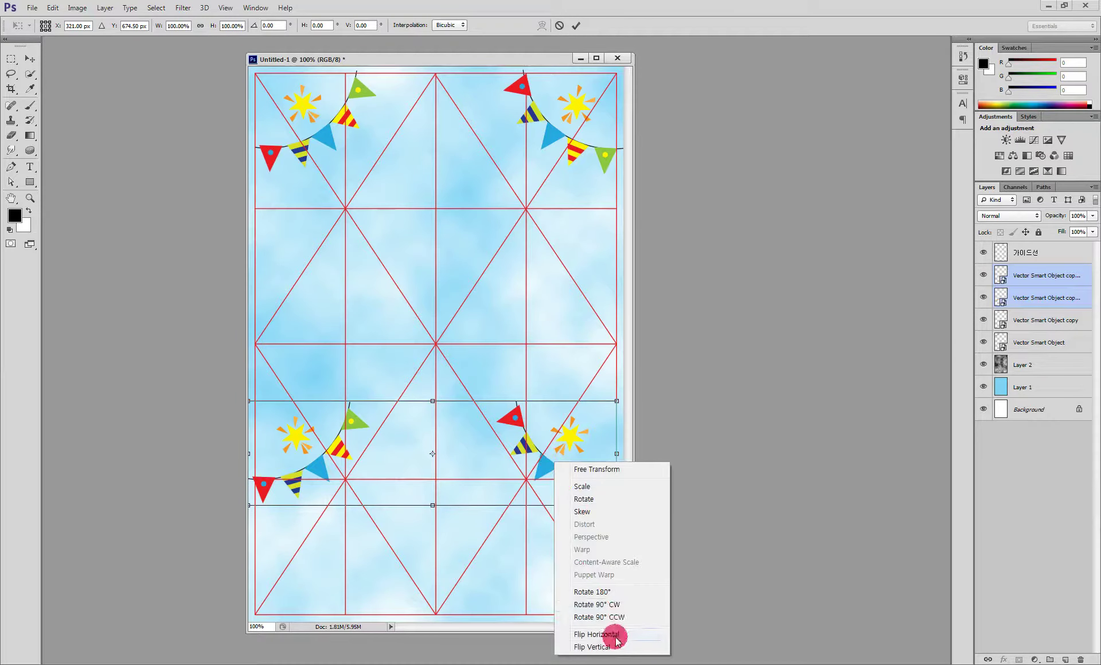
pyautogui.click(596, 635)
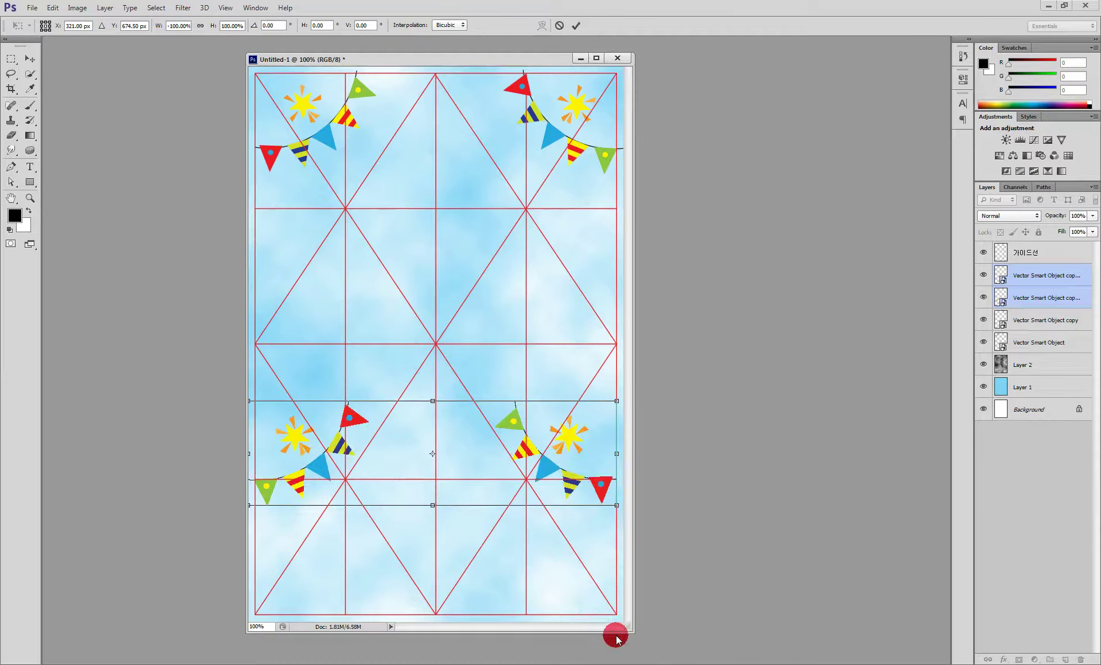
pyautogui.rightClick(557, 507)
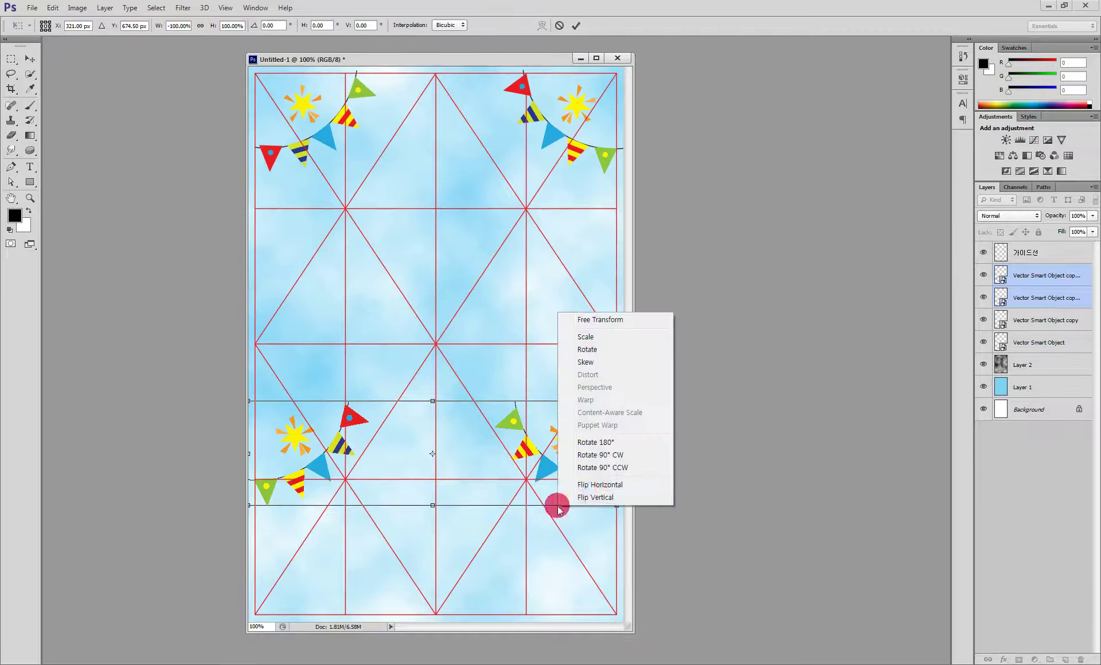
pyautogui.click(603, 485)
pyautogui.moveTo(605, 489); pyautogui.dragTo(607, 530)
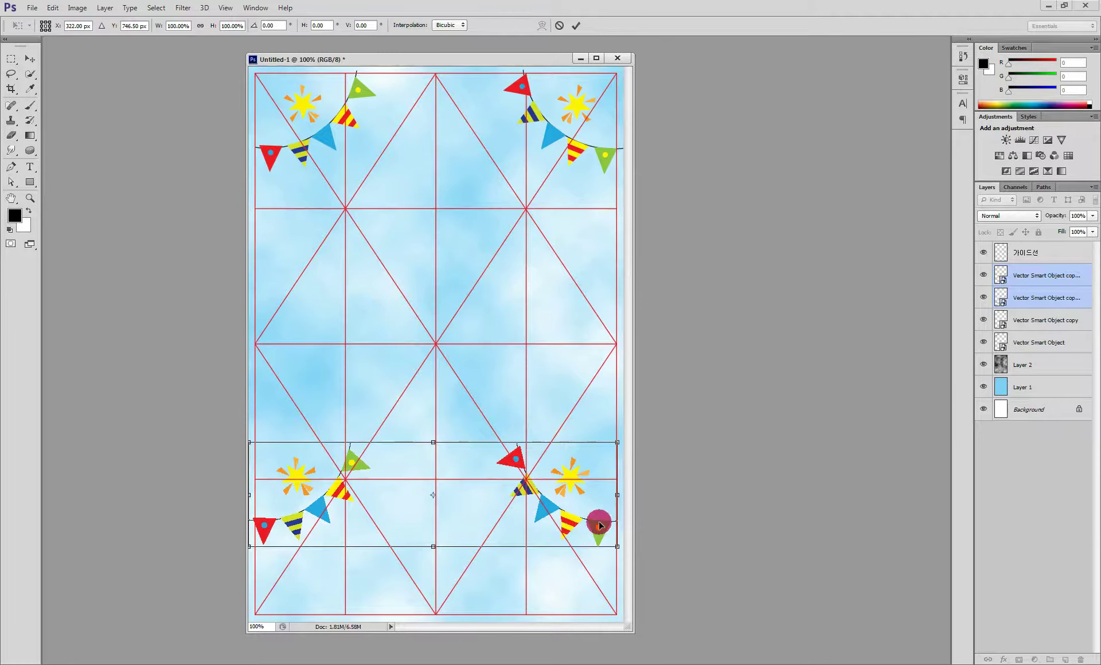
pyautogui.hotkey('ctrl', 'z')
# Step: Flip the two bunting copies horizontally and vertically, place them in the poster's bottom corners and commit the transform
pyautogui.rightClick(579, 465)
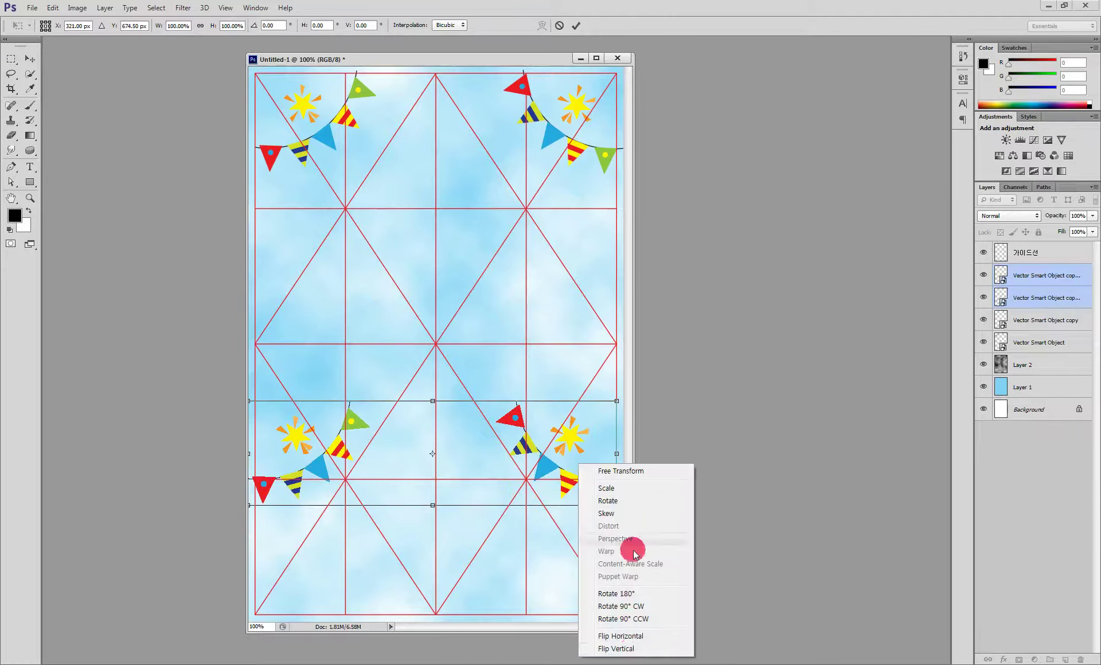
pyautogui.click(643, 635)
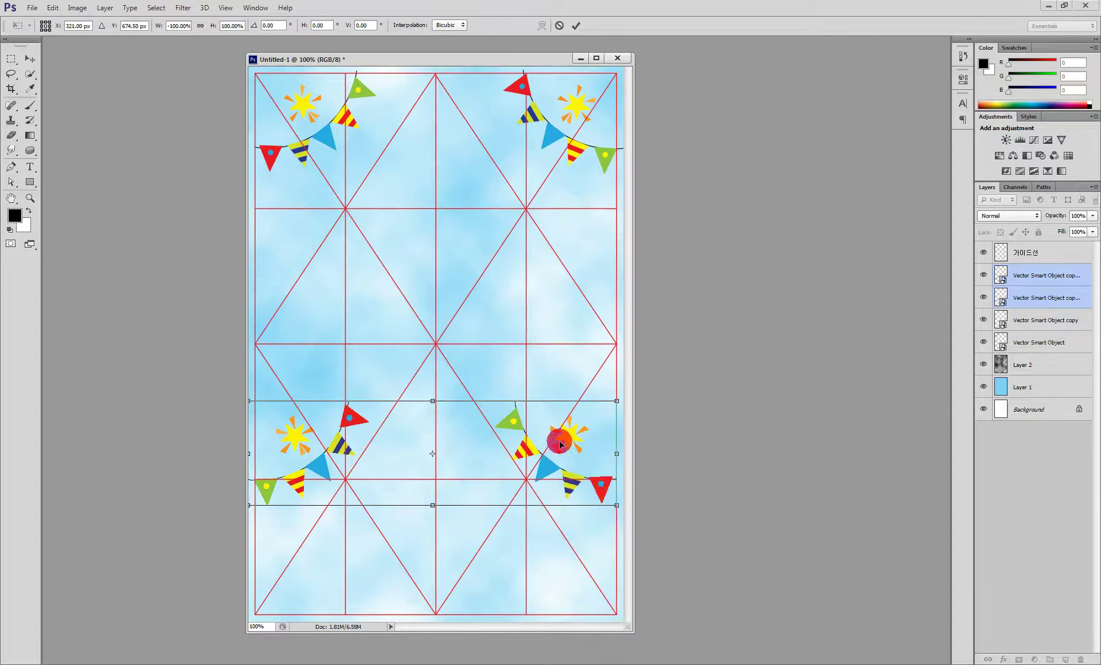
pyautogui.rightClick(560, 444)
pyautogui.click(607, 631)
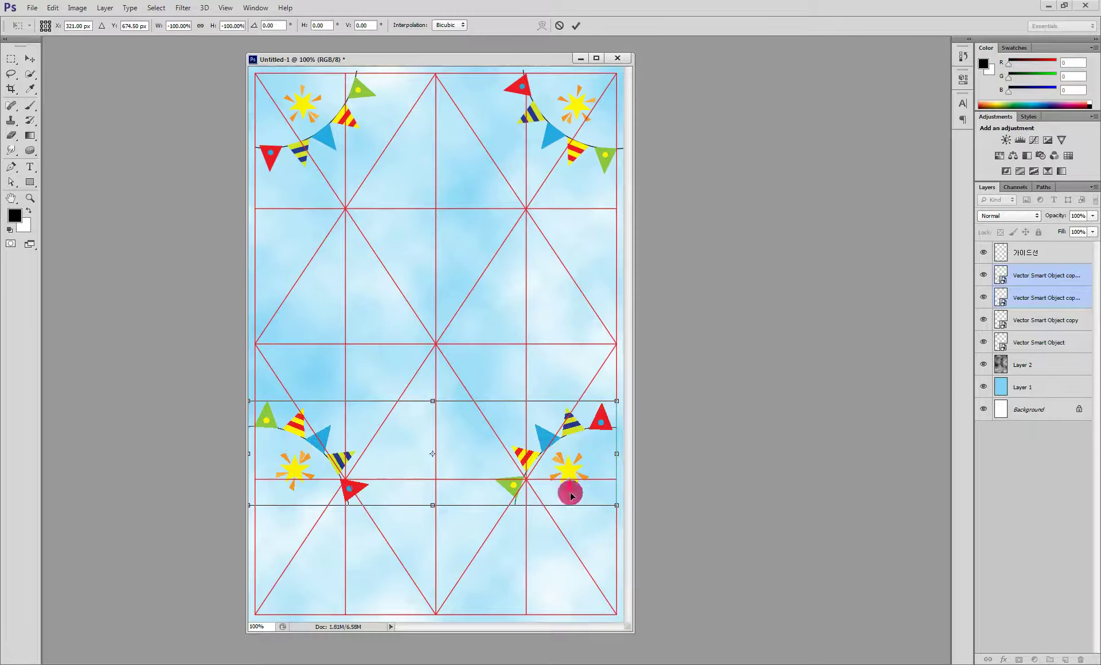
pyautogui.moveTo(577, 475); pyautogui.dragTo(586, 544)
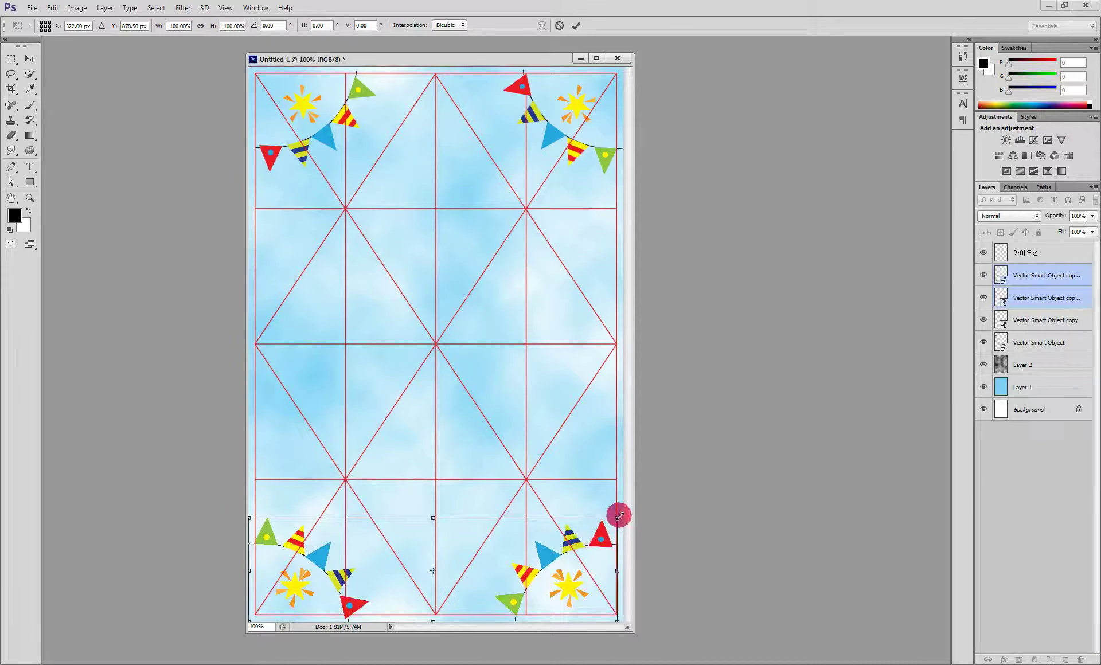
pyautogui.press('Return')
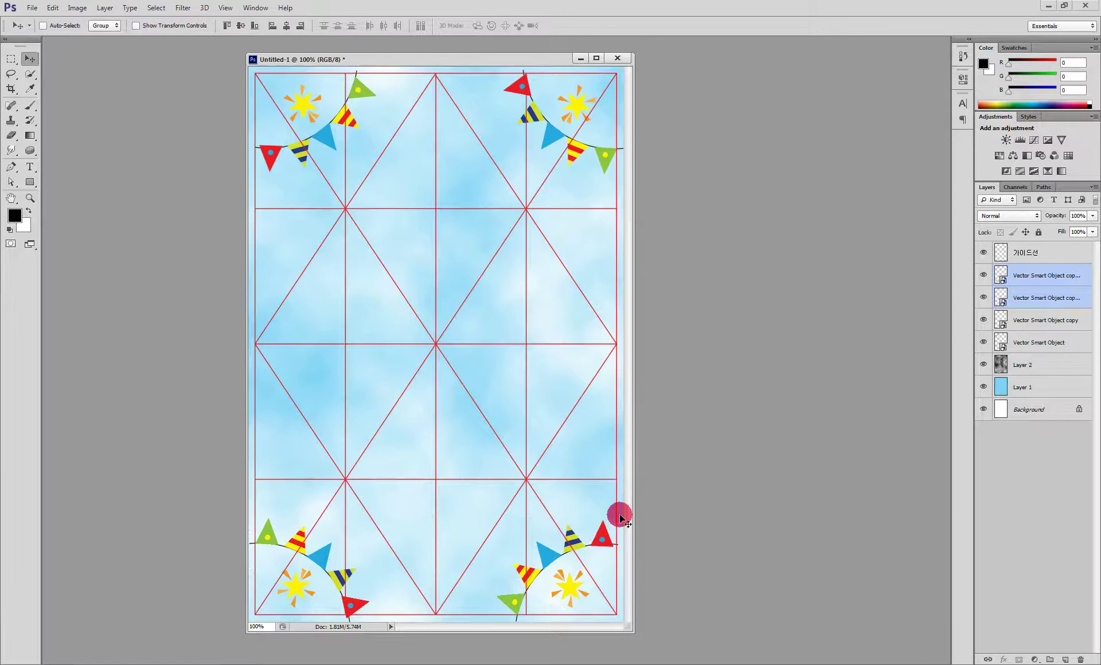
# Step: Hide the guide-line layer to check the corner decorations without it, and show it again
pyautogui.click(983, 252)
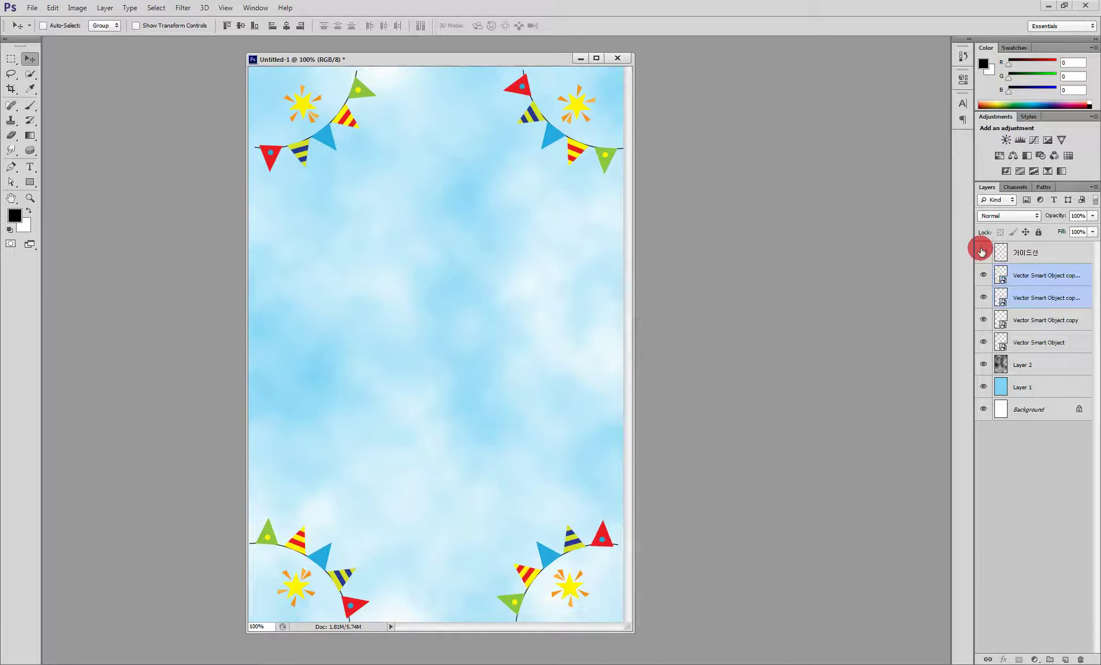
pyautogui.click(982, 252)
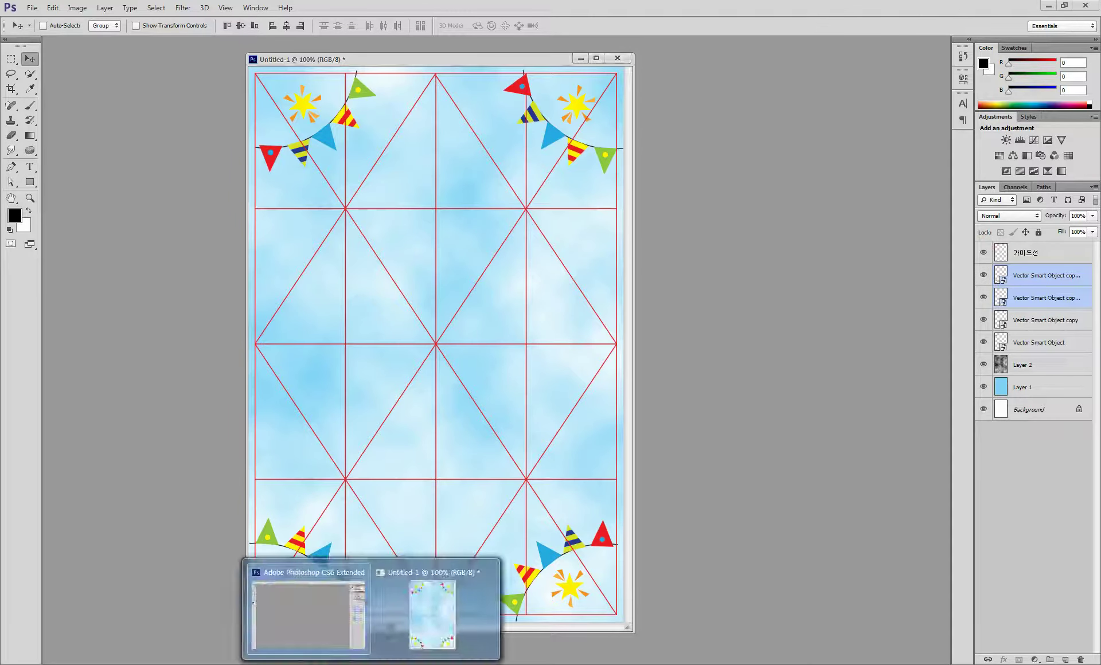
# Step: Switch to Illustrator and scale the festival title lettering group down to about 123 mm wide
pyautogui.click(402, 664)
pyautogui.click(636, 189)
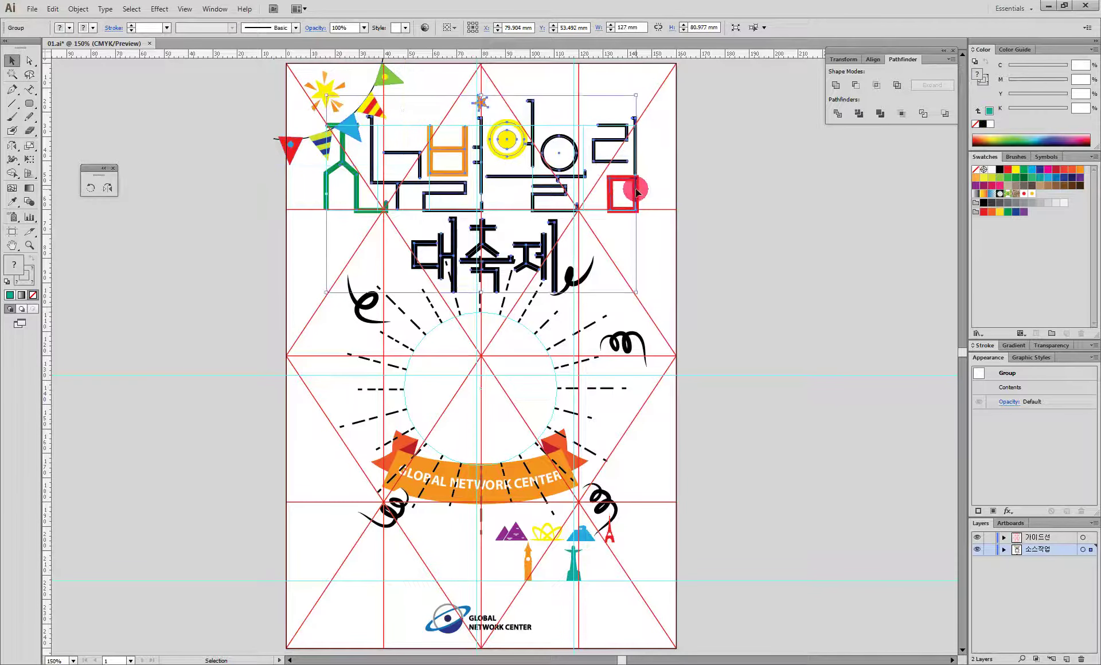
pyautogui.moveTo(637, 192); pyautogui.dragTo(630, 99)
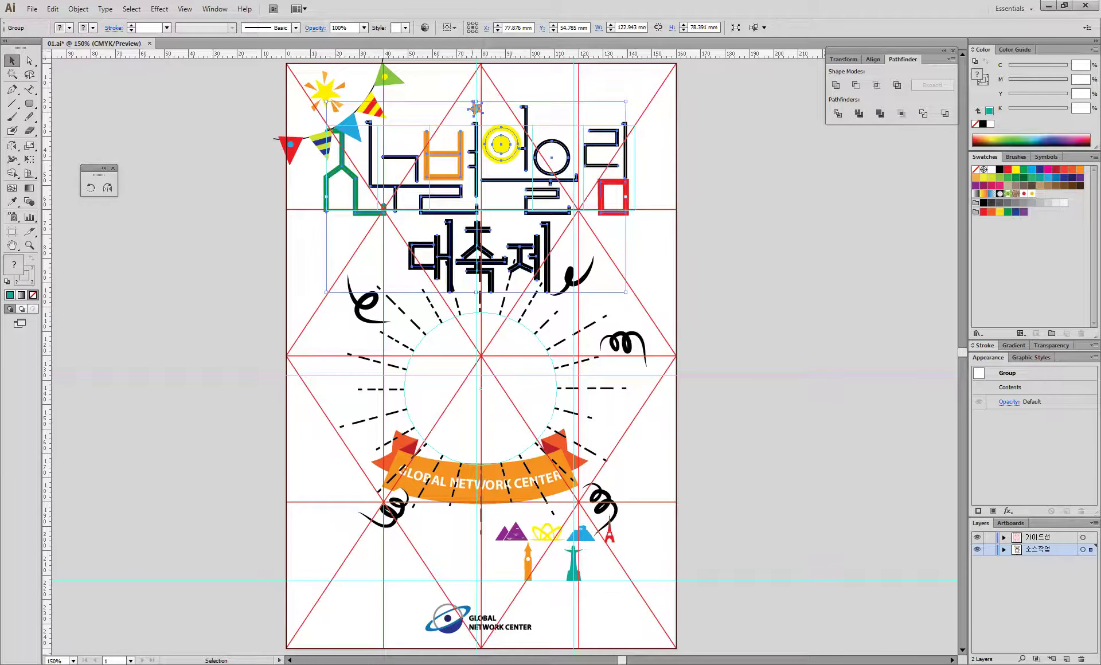
# Step: Copy the title lettering group and paste it as a Smart Object into the Photoshop poster
pyautogui.click(453, 613)
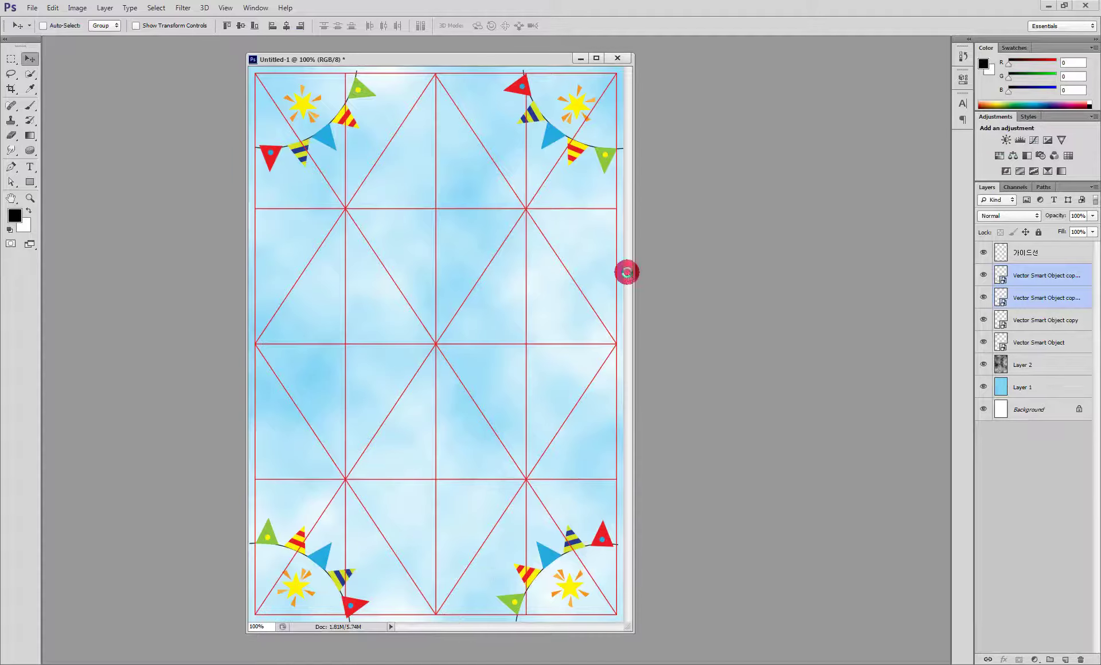
pyautogui.hotkey('ctrl', 'v')
pyautogui.click(595, 219)
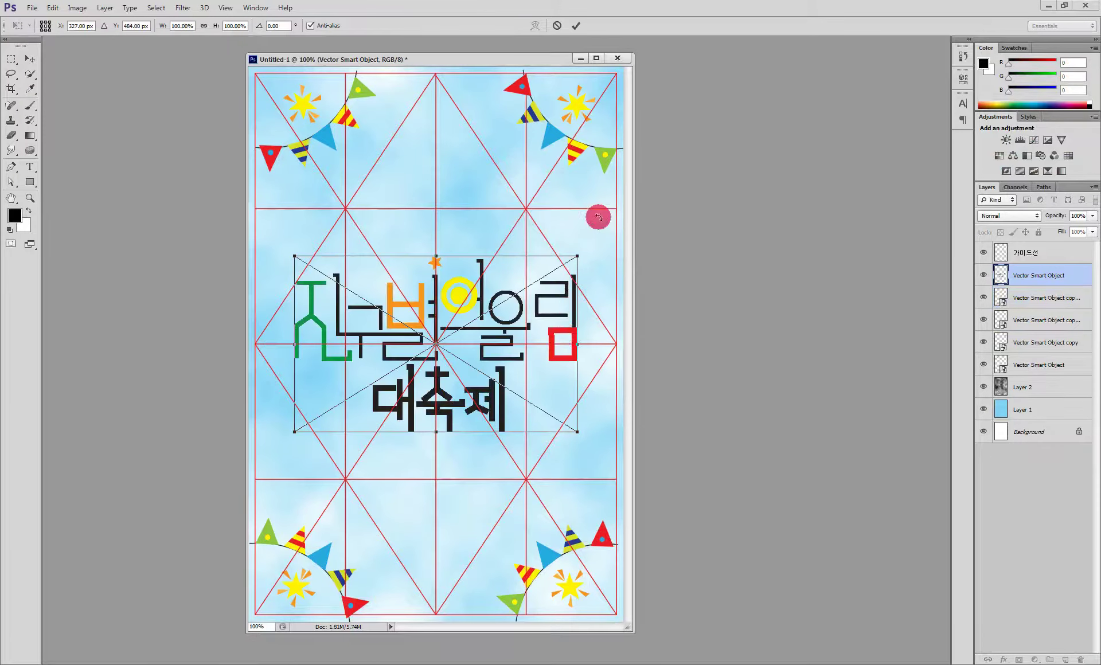
# Step: Scale the title to 95.75% width and 93.18% height, and position it centred in the upper part of the poster
pyautogui.moveTo(551, 336); pyautogui.dragTo(552, 176)
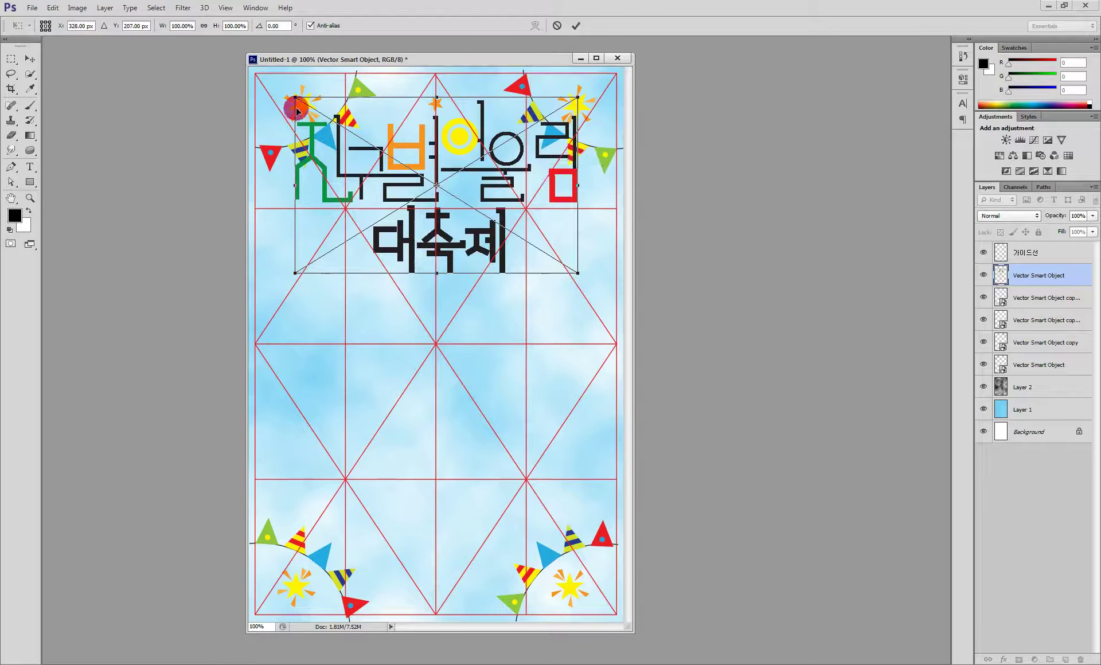
pyautogui.moveTo(294, 97); pyautogui.dragTo(308, 110)
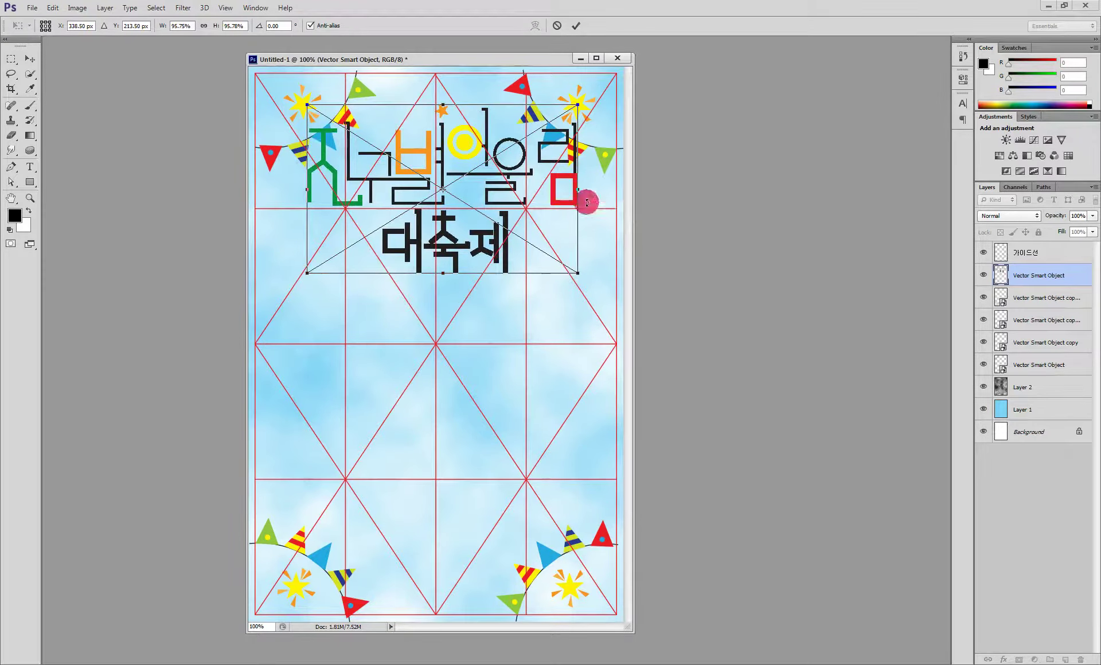
pyautogui.moveTo(564, 175); pyautogui.dragTo(561, 175)
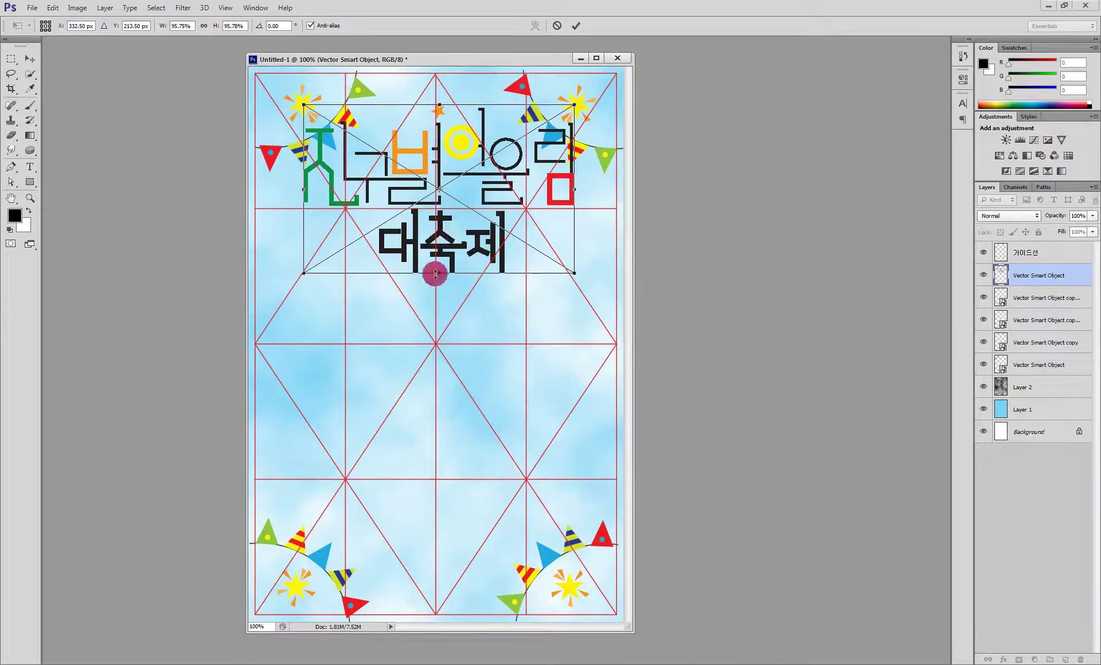
pyautogui.press('Return')
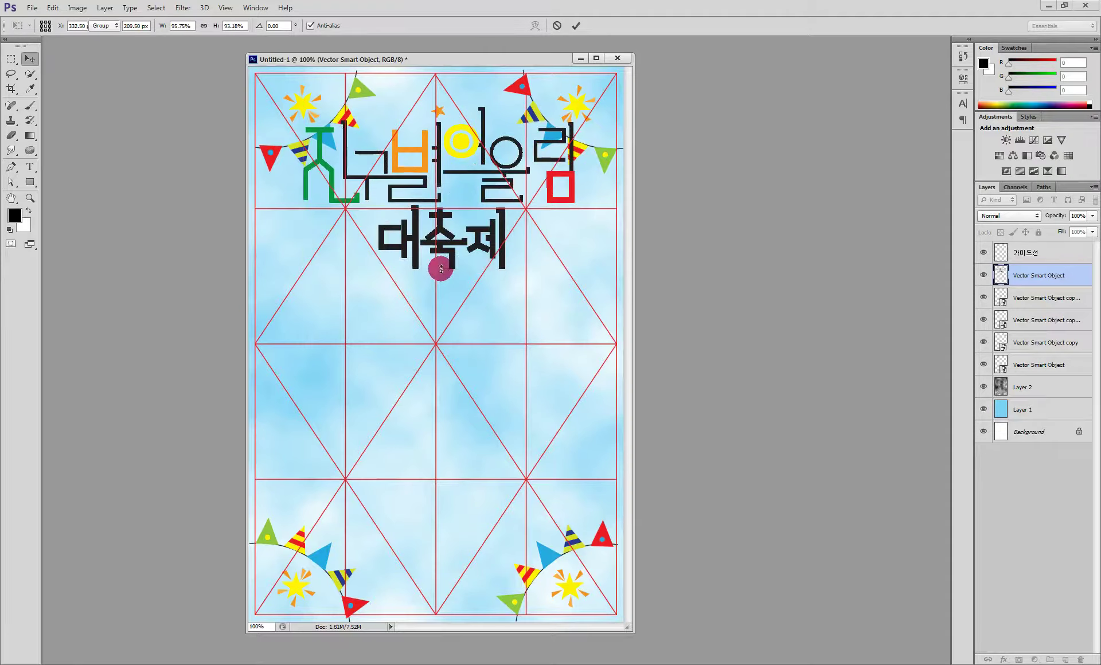
pyautogui.moveTo(445, 232); pyautogui.dragTo(447, 238)
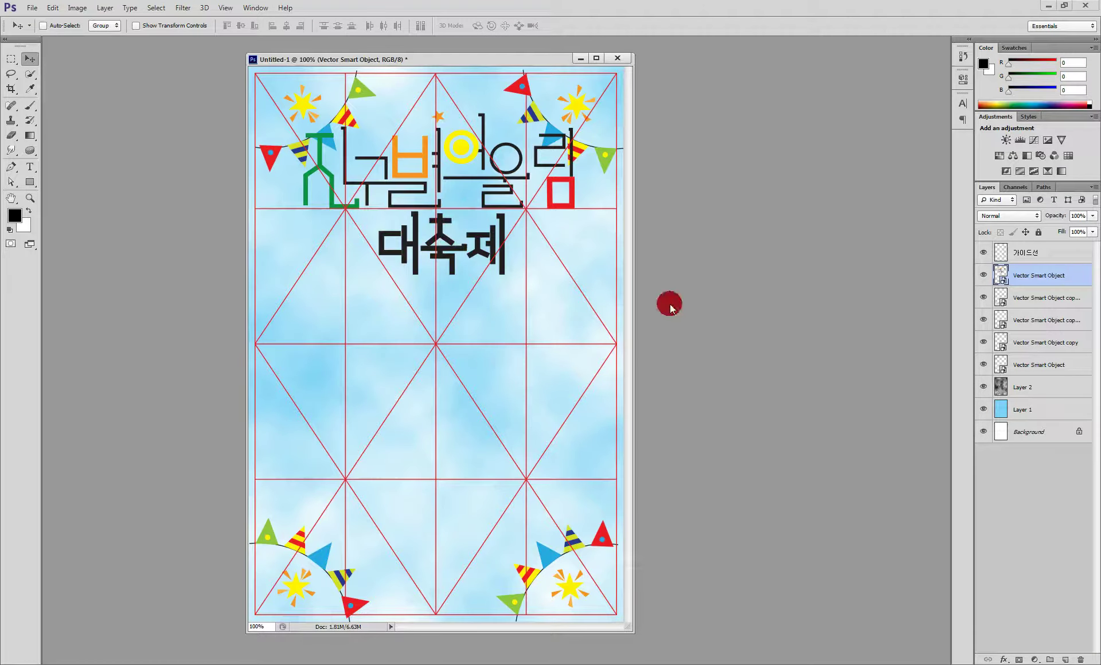
# Step: Add a white outside Stroke layer style to the title Smart Object and thicken the outline
pyautogui.doubleClick(1080, 276)
pyautogui.moveTo(534, 165)
pyautogui.mouseDown()
pyautogui.moveTo(686, 76)
pyautogui.moveTo(764, 79)
pyautogui.mouseUp()
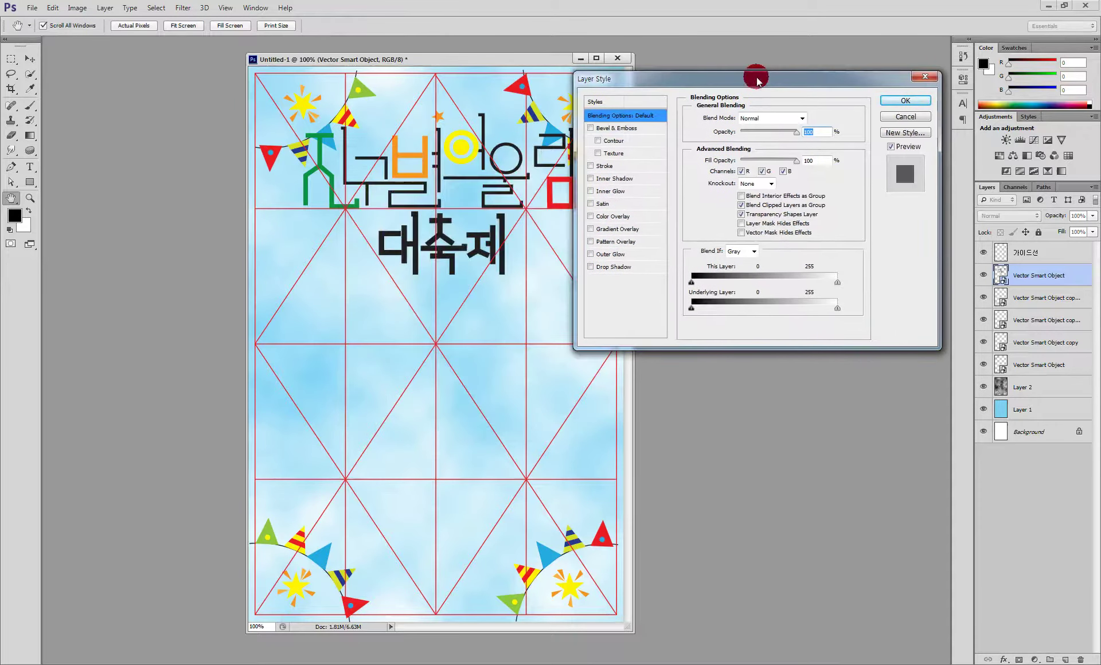
pyautogui.click(621, 168)
pyautogui.click(724, 197)
pyautogui.moveTo(413, 192); pyautogui.dragTo(368, 179)
pyautogui.click(669, 178)
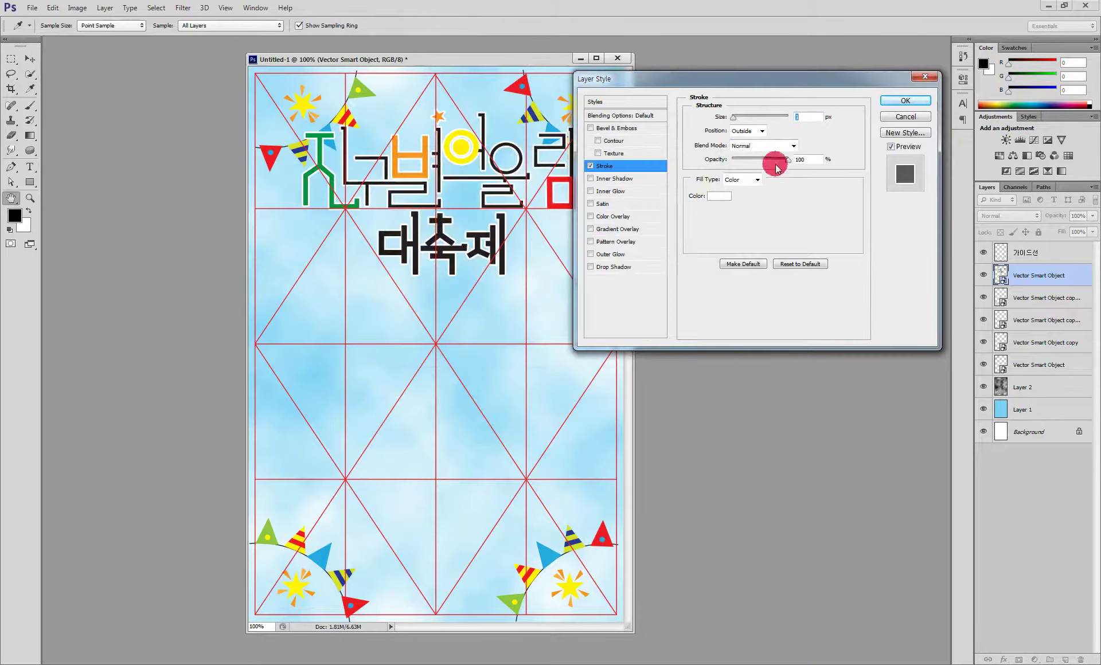
pyautogui.moveTo(734, 118); pyautogui.dragTo(727, 130)
# Step: Add a Drop Shadow at a 126° angle to the title, adjust its distance and apply the layer style
pyautogui.click(614, 267)
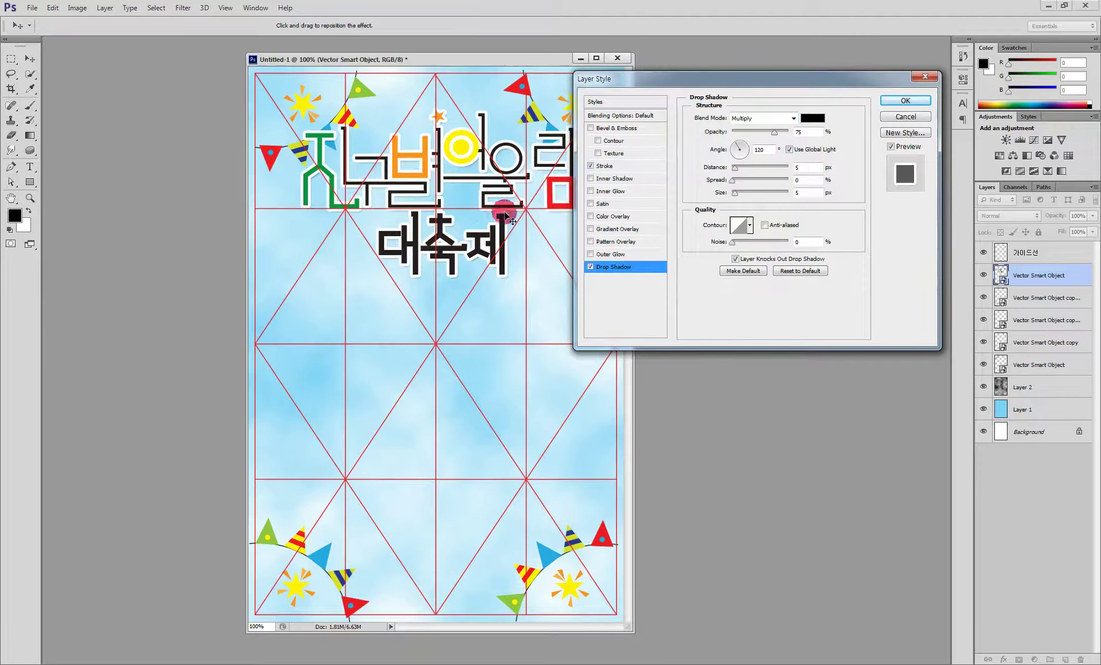
pyautogui.moveTo(462, 183)
pyautogui.mouseDown()
pyautogui.moveTo(470, 197)
pyautogui.moveTo(463, 184)
pyautogui.mouseUp()
pyautogui.click(809, 168)
pyautogui.moveTo(809, 168)
pyautogui.mouseDown()
pyautogui.moveTo(762, 160)
pyautogui.moveTo(799, 166)
pyautogui.mouseUp()
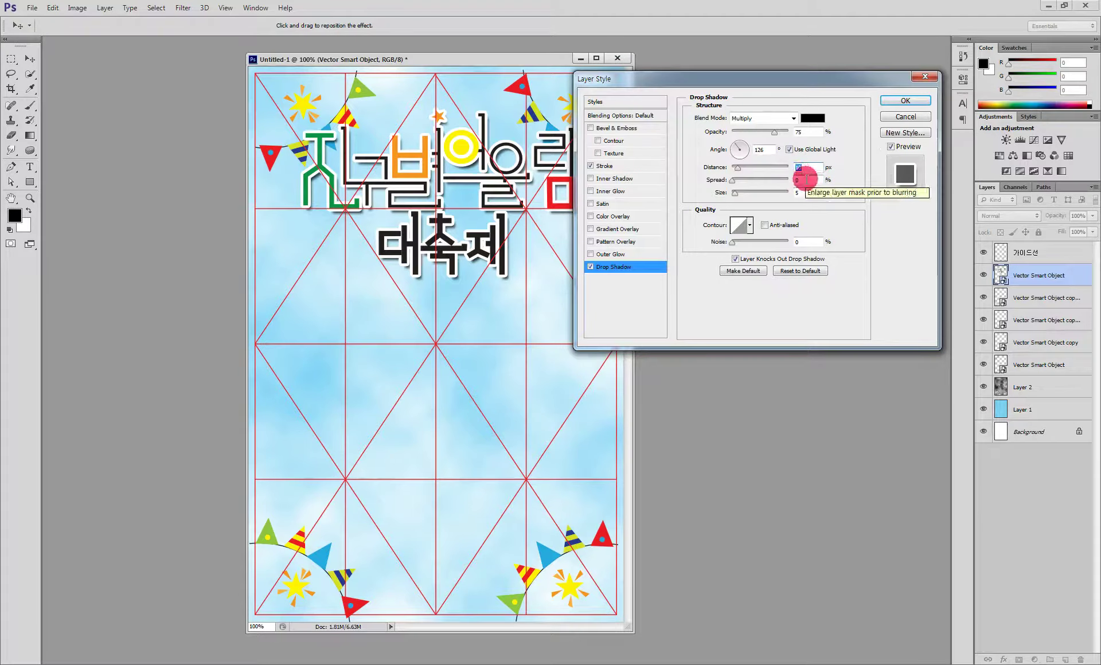
pyautogui.moveTo(806, 179); pyautogui.dragTo(797, 183)
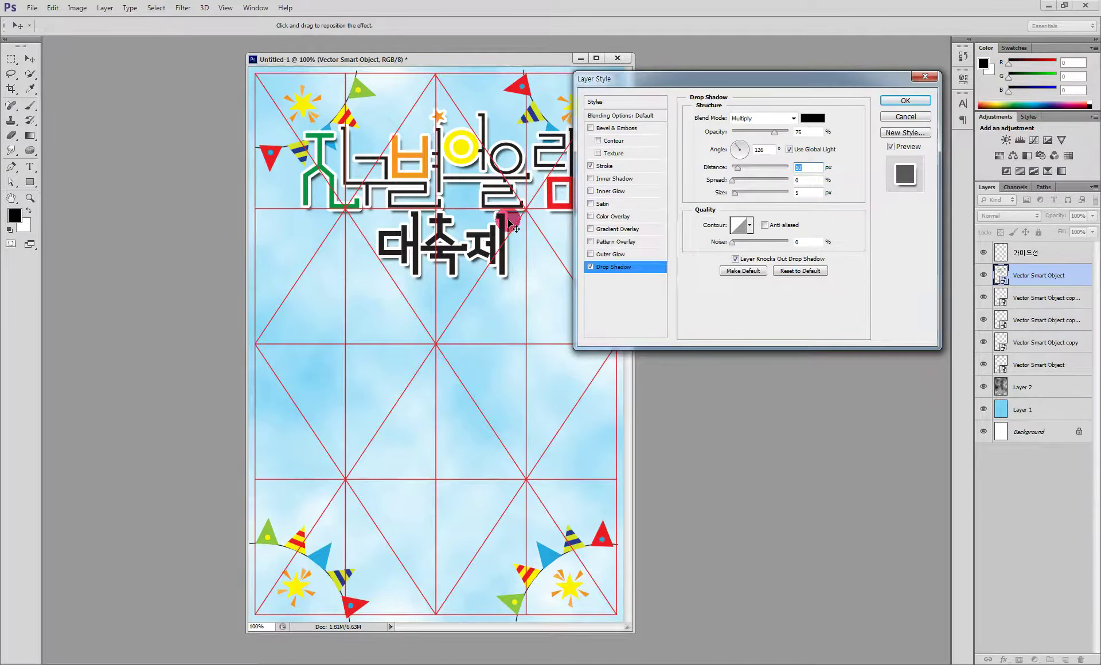
pyautogui.click(905, 102)
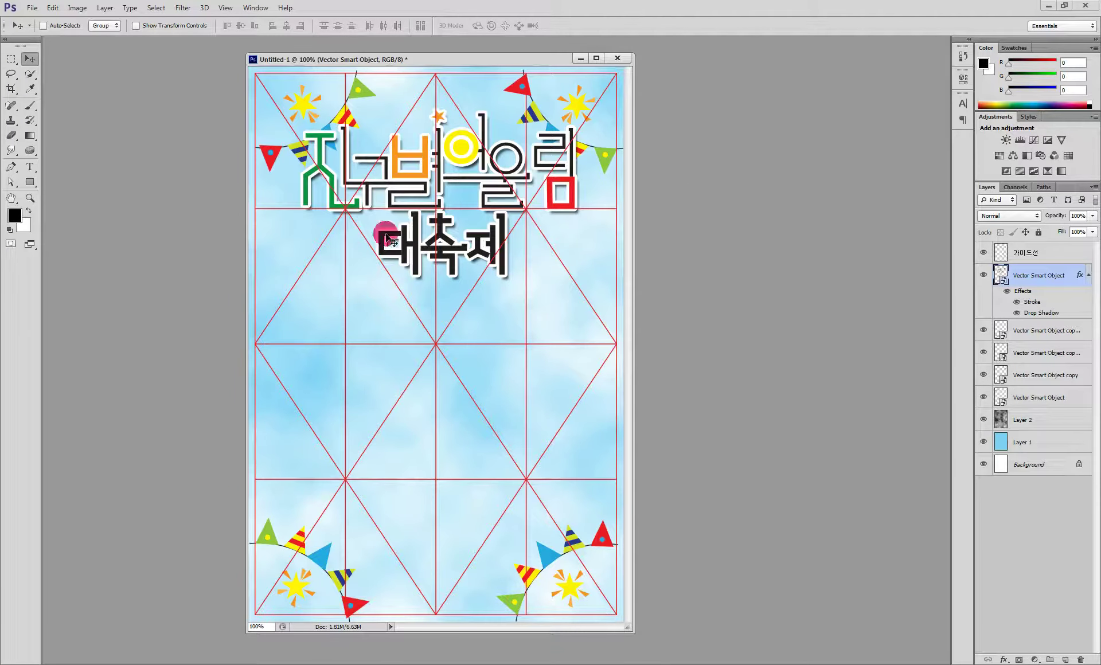
pyautogui.click(29, 182)
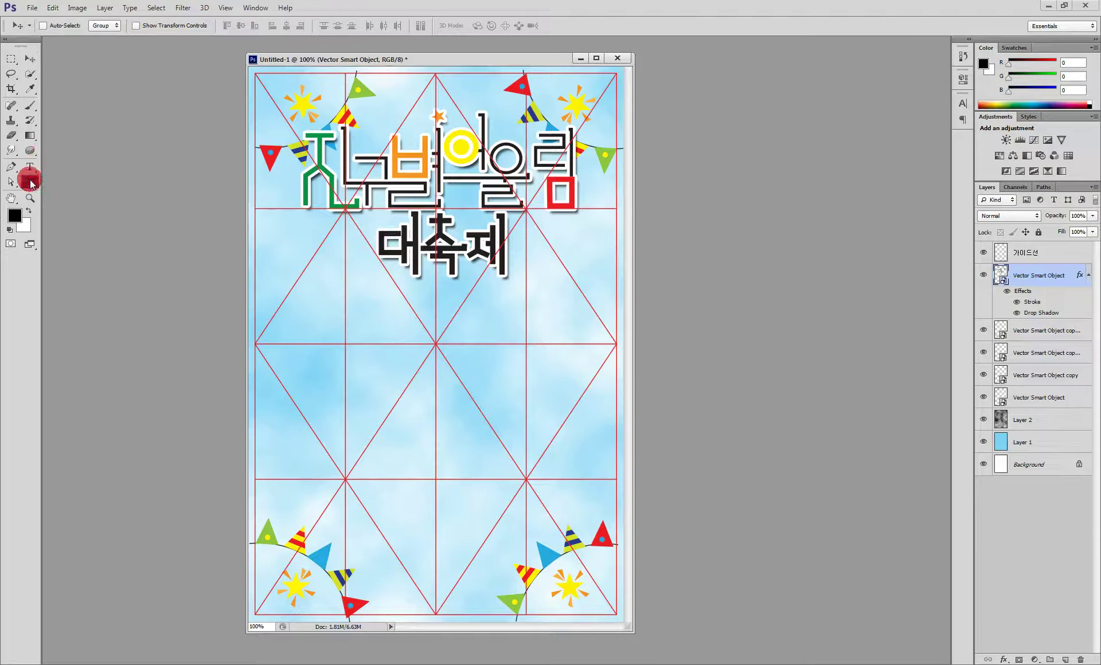
pyautogui.click(104, 205)
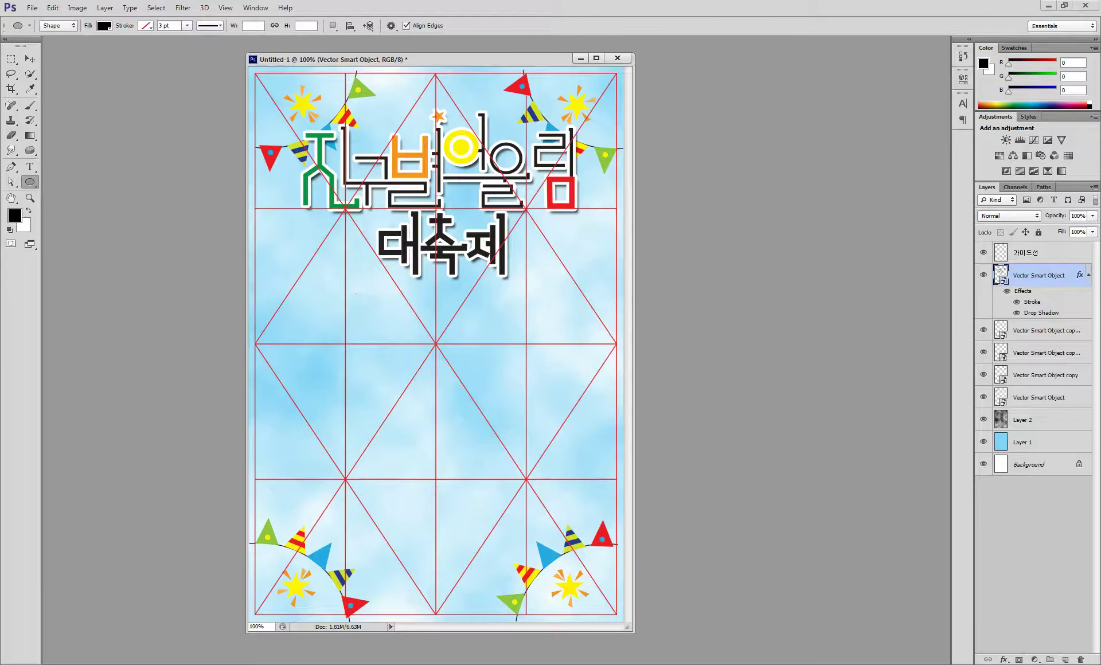
pyautogui.click(468, 664)
pyautogui.click(579, 356)
pyautogui.click(586, 362)
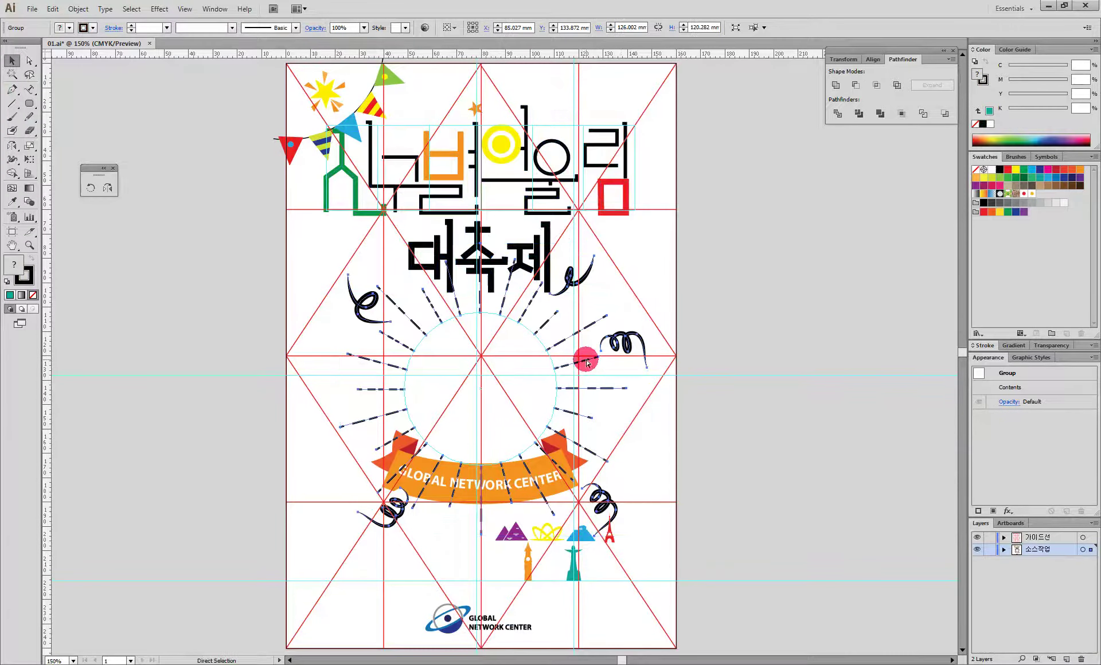
pyautogui.moveTo(371, 664)
pyautogui.click(432, 605)
pyautogui.click(538, 339)
pyautogui.hotkey('ctrl', 'v')
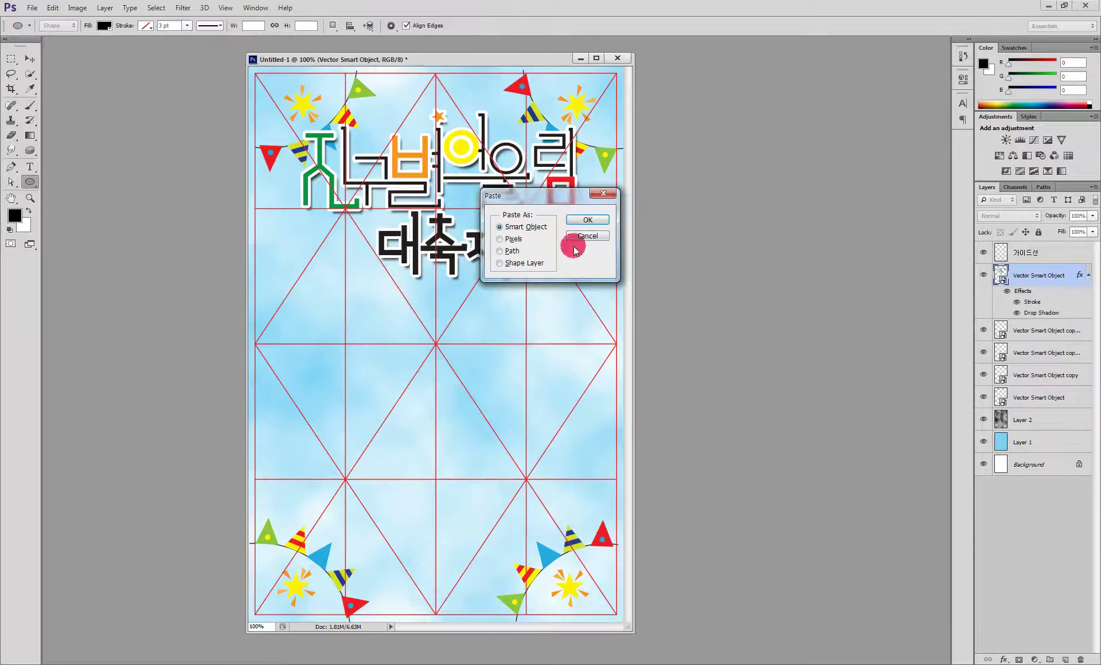
pyautogui.click(584, 218)
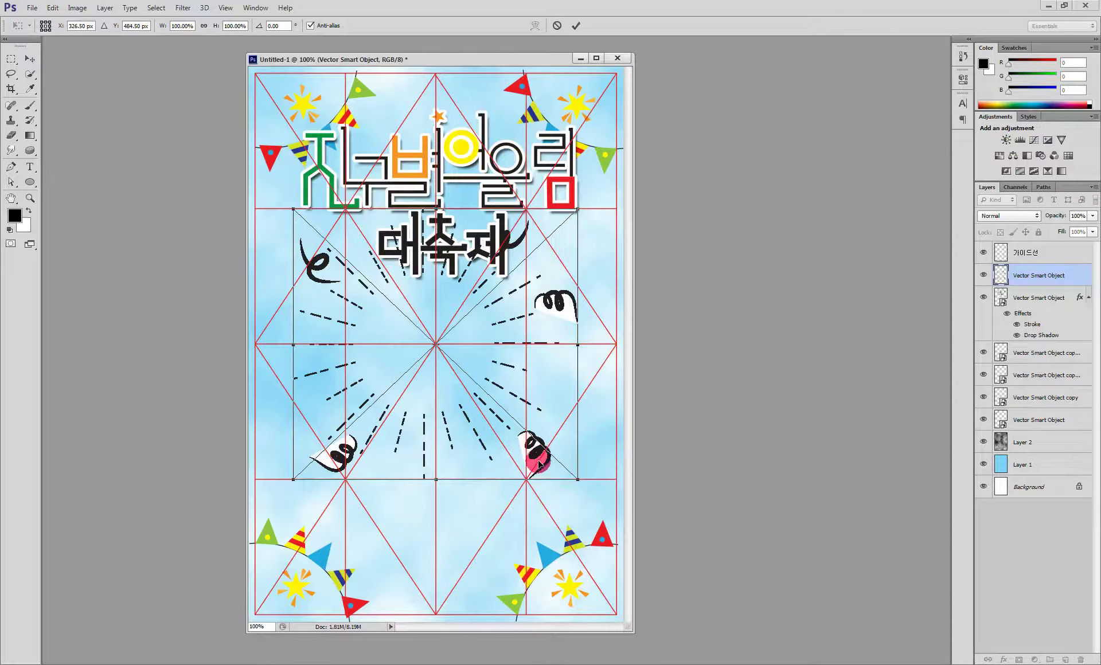
pyautogui.press('Escape')
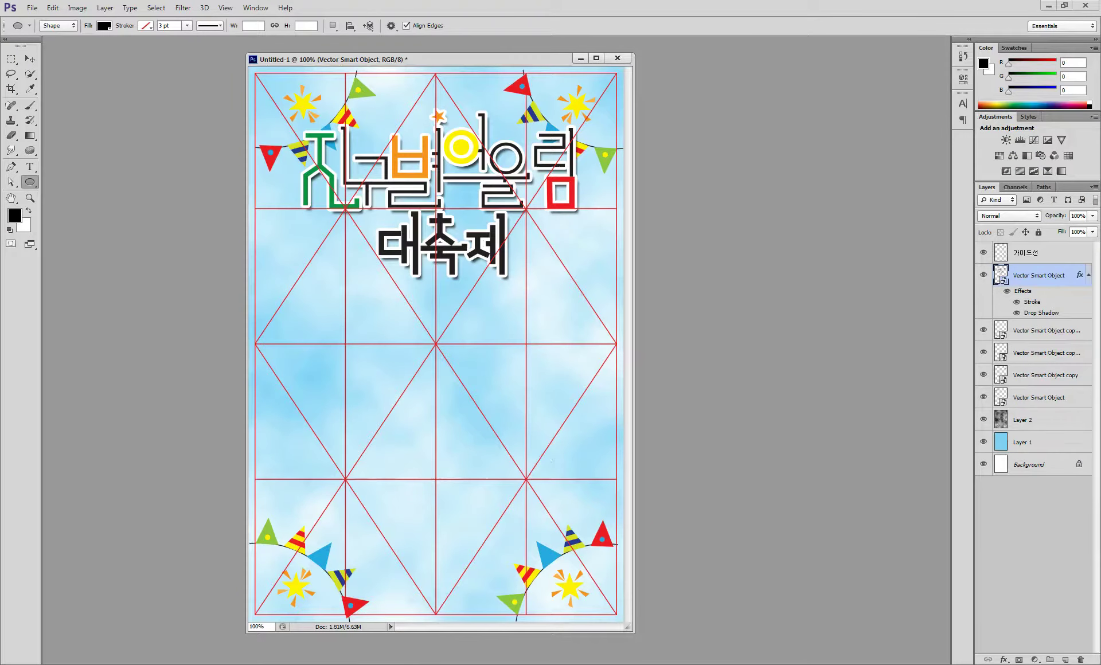
# Step: Switch to the Illustrator artwork and remove the fill from the two right-hand, the upper-right and the lower-left curly strokes around the burst
pyautogui.moveTo(373, 660)
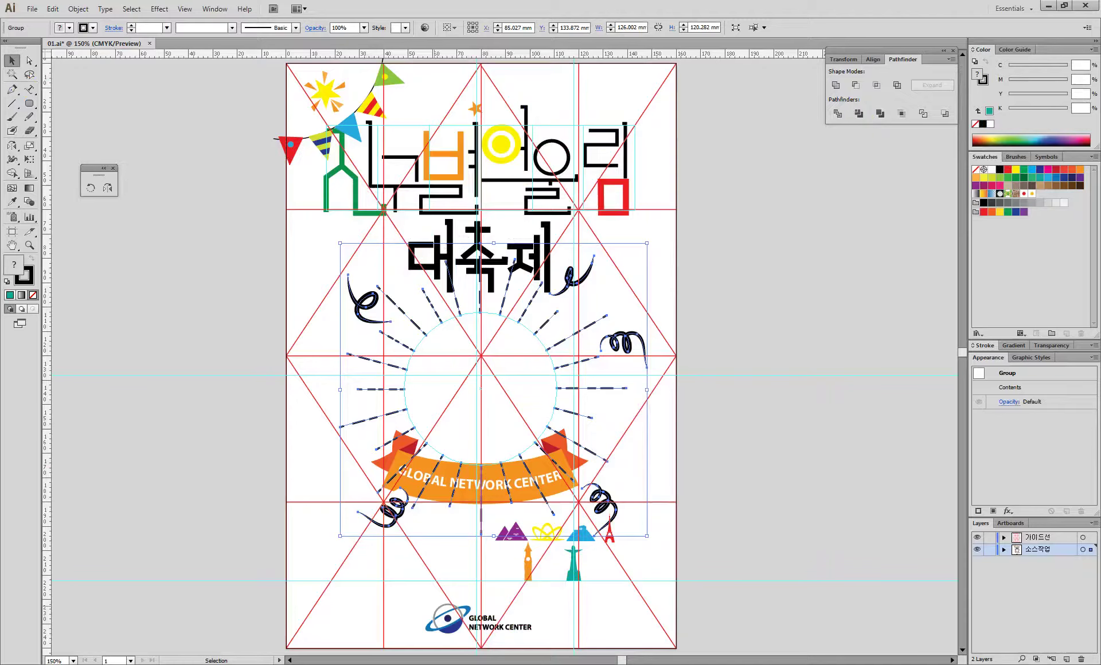
pyautogui.click(646, 368)
pyautogui.click(12, 58)
pyautogui.keyDown('ctrl'); pyautogui.click(611, 340); pyautogui.keyUp('ctrl')
pyautogui.keyDown('ctrl'); pyautogui.click(576, 278); pyautogui.keyUp('ctrl')
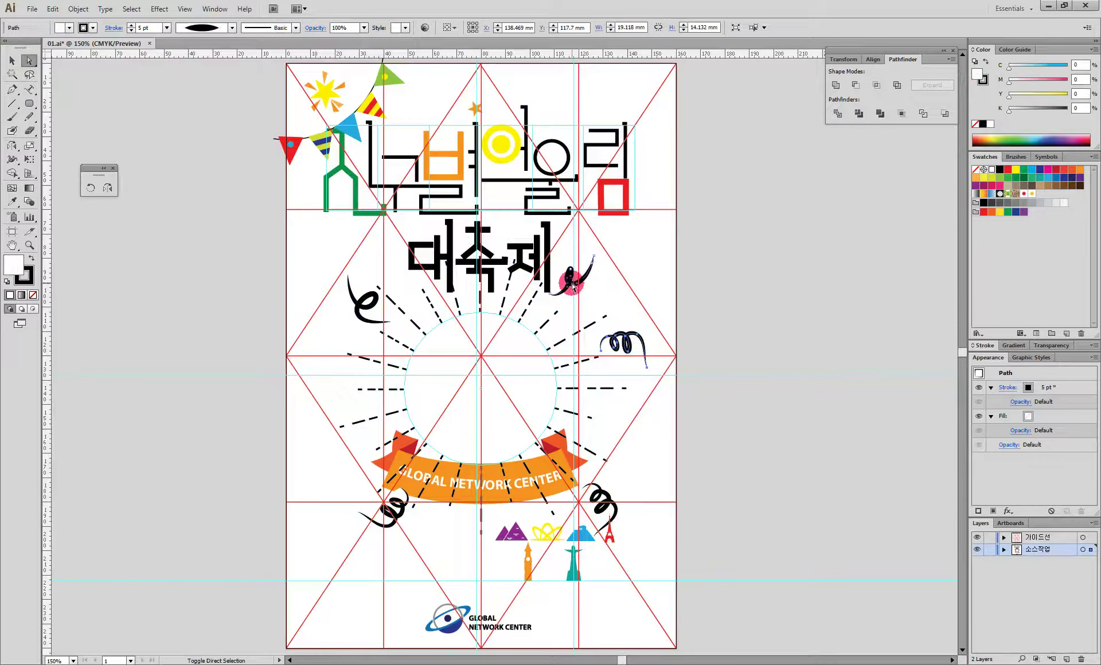
pyautogui.keyDown('shift'); pyautogui.click(404, 509); pyautogui.keyUp('shift')
pyautogui.keyDown('shift'); pyautogui.click(600, 506); pyautogui.keyUp('shift')
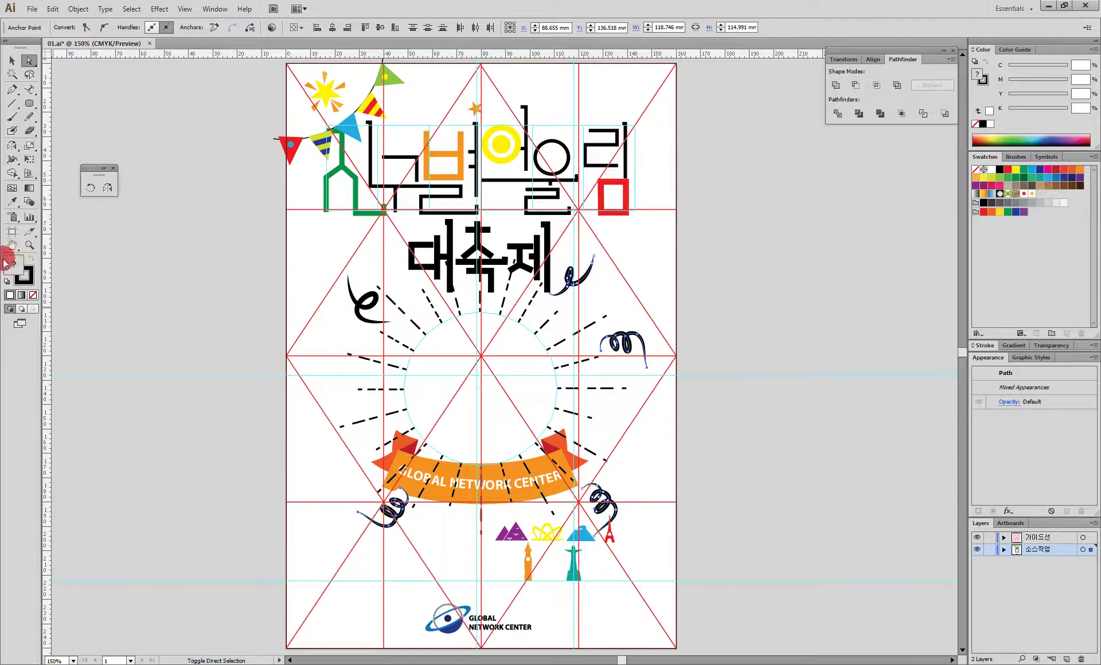
pyautogui.click(33, 295)
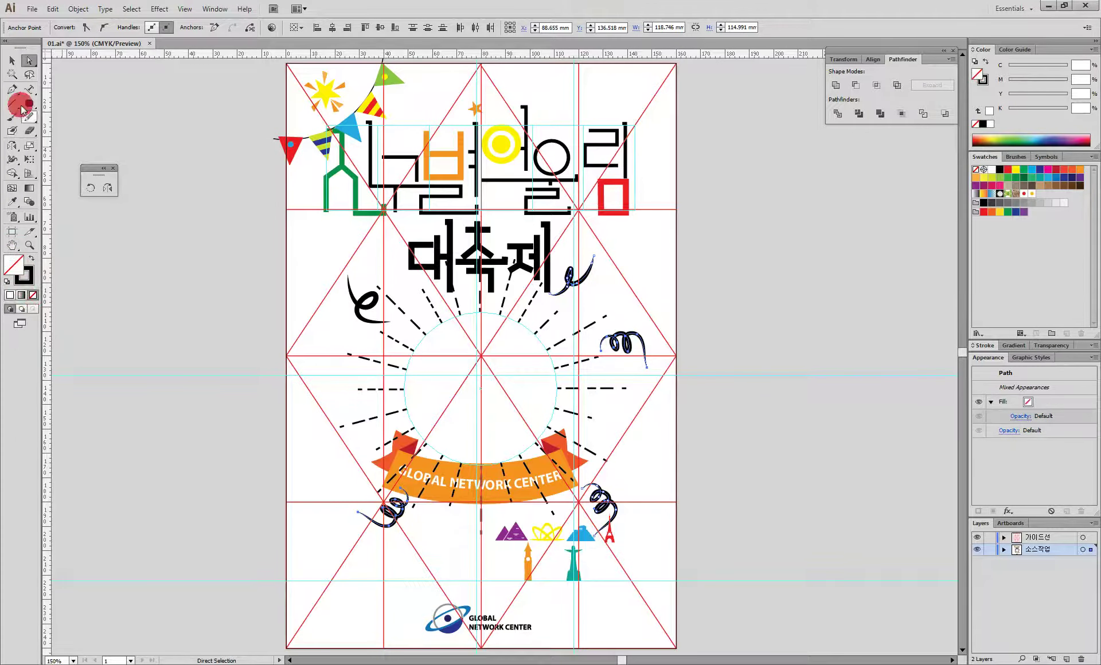
pyautogui.click(12, 60)
pyautogui.click(223, 349)
# Step: Copy the whole burst group of dashed rays and curls and paste it into the Photoshop poster as a Smart Object
pyautogui.click(363, 309)
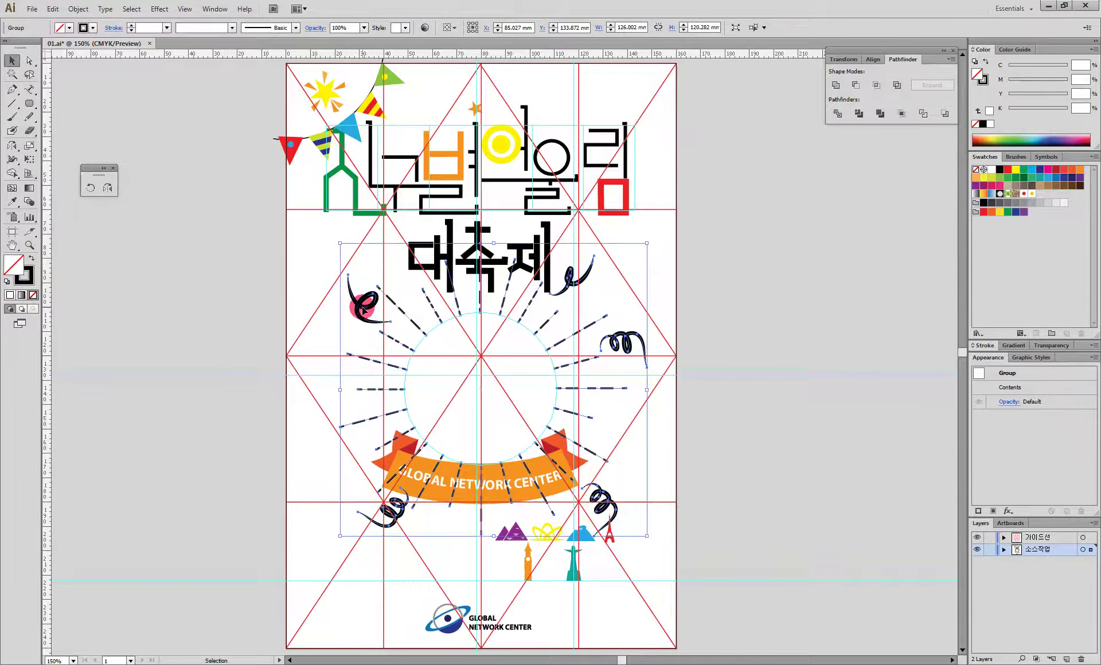
pyautogui.moveTo(371, 664)
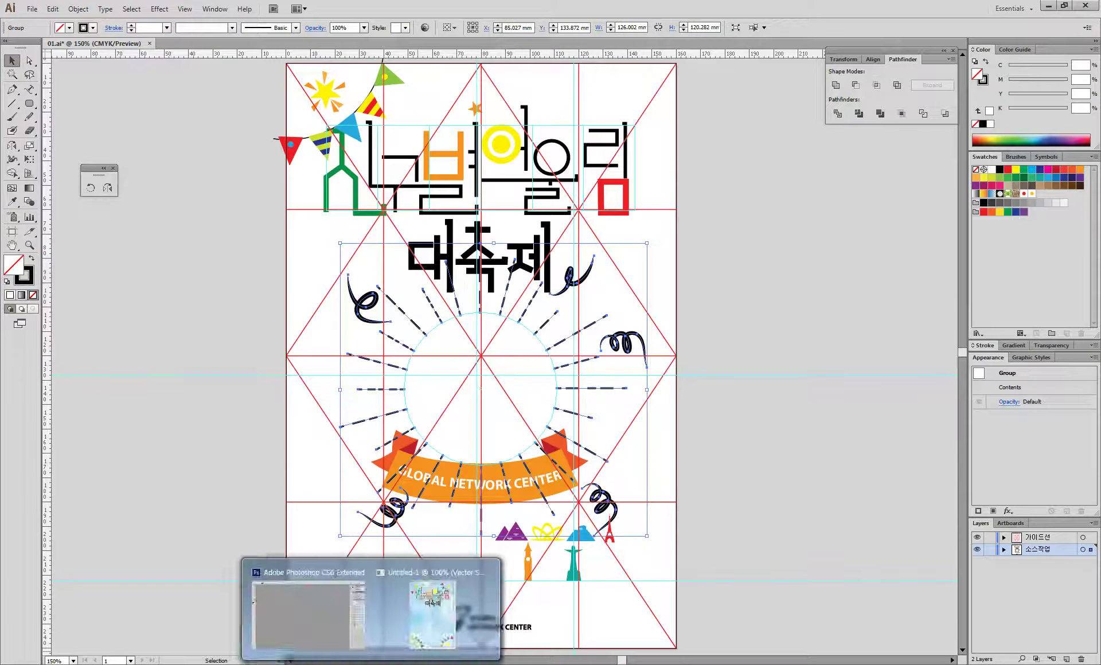
pyautogui.click(441, 626)
pyautogui.hotkey('ctrl', 'v')
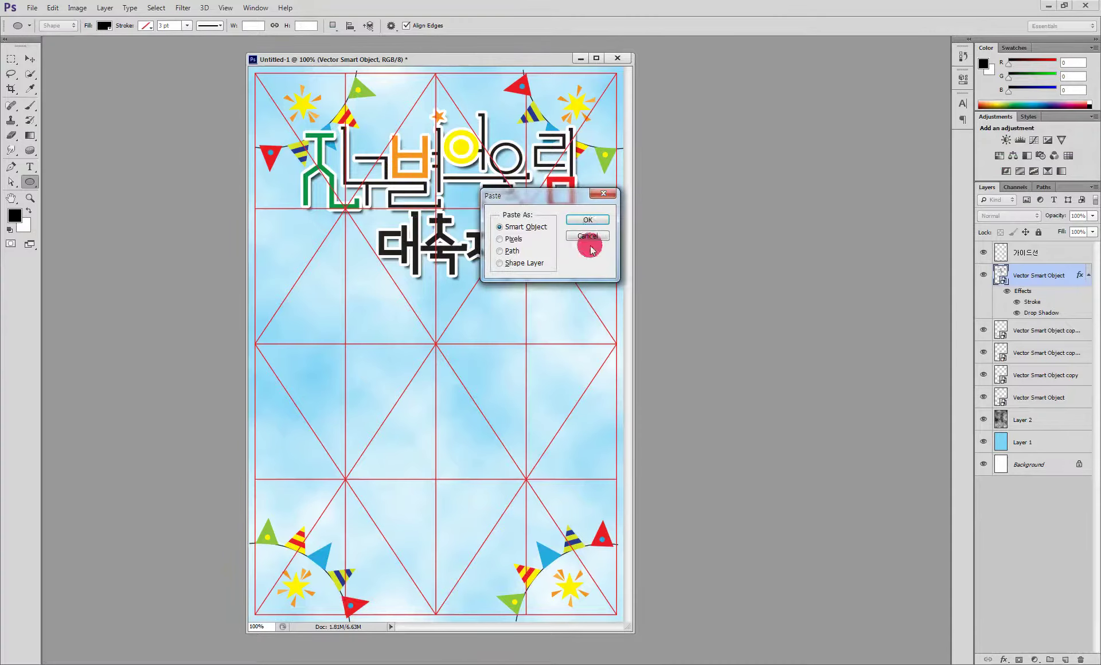
pyautogui.click(587, 221)
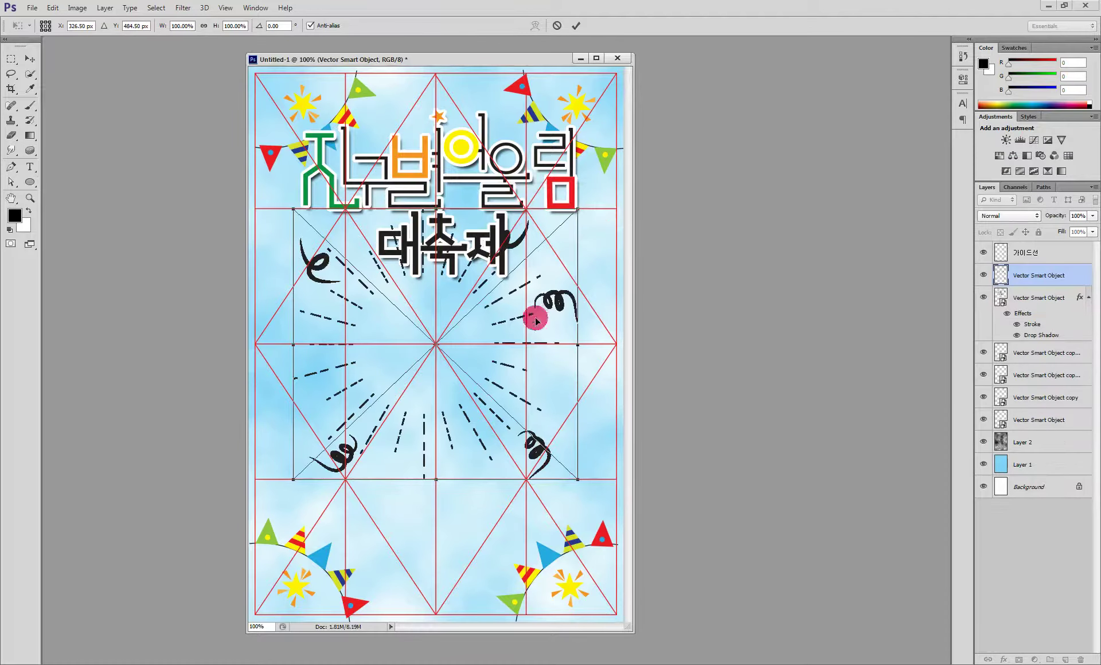
# Step: Place the burst centred beneath the title and move its layer below the title layer in the stacking order
pyautogui.moveTo(549, 304); pyautogui.dragTo(551, 327)
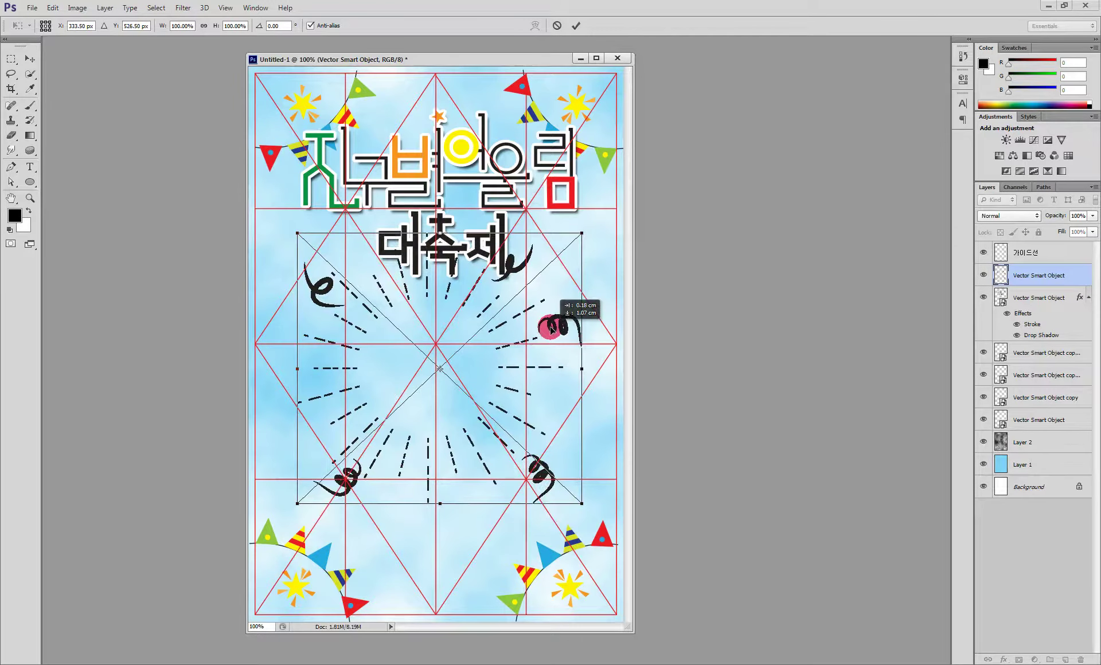
pyautogui.moveTo(551, 328); pyautogui.dragTo(559, 332)
pyautogui.press('Return')
pyautogui.press('u')
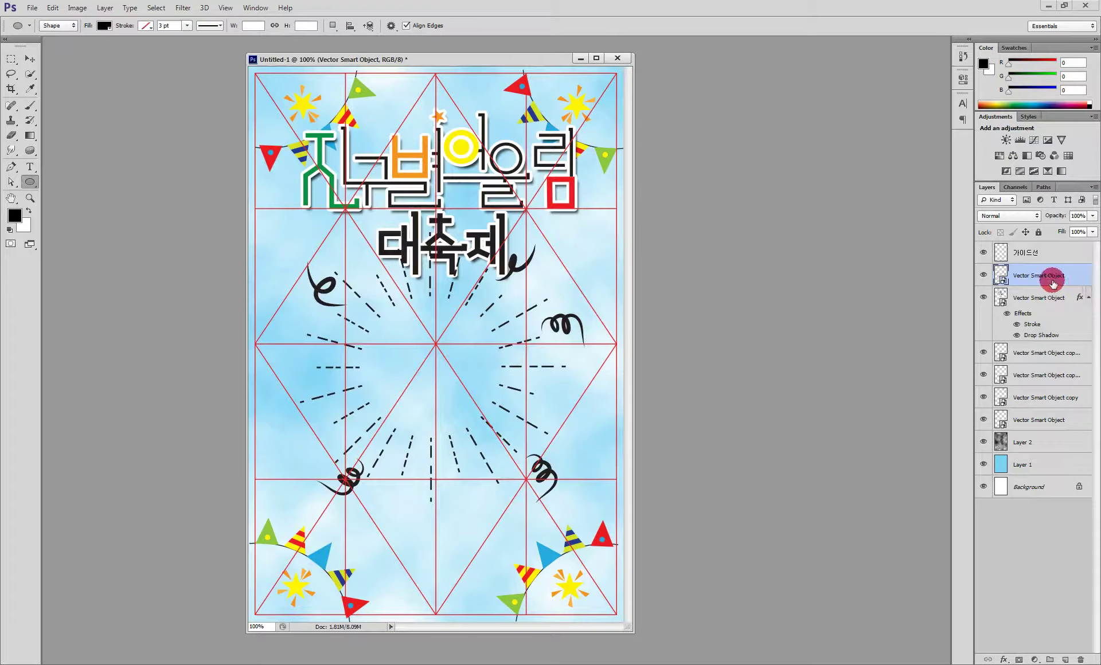
pyautogui.moveTo(1053, 284); pyautogui.dragTo(1045, 347)
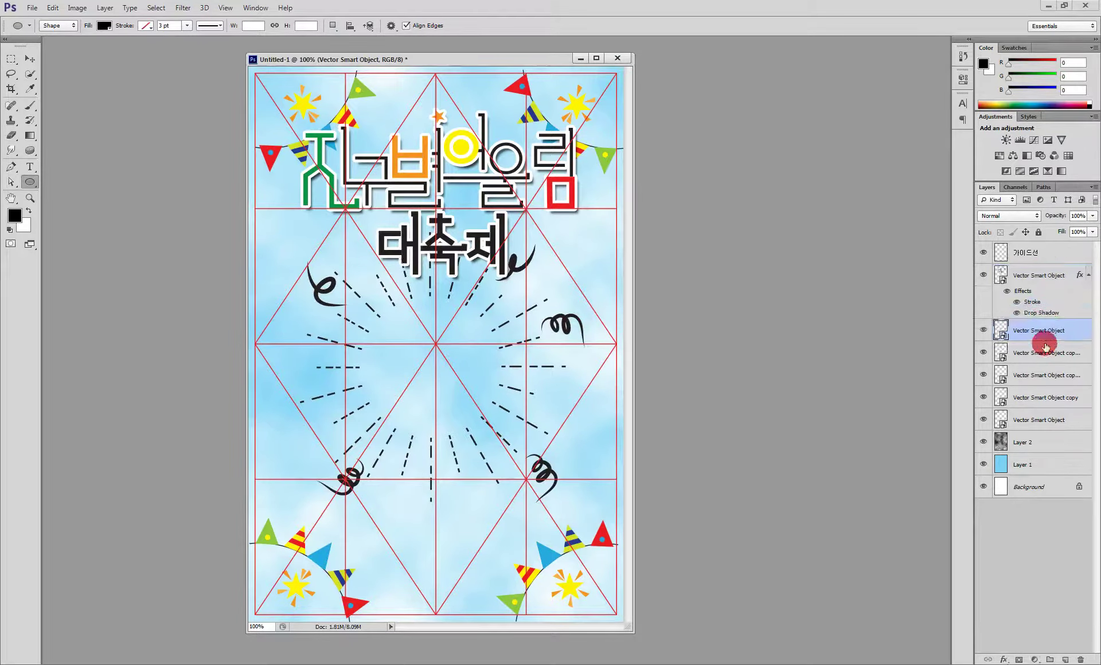
# Step: Add a white Color Overlay layer style in Normal blend mode at 100% opacity to the burst Smart Object
pyautogui.doubleClick(1076, 337)
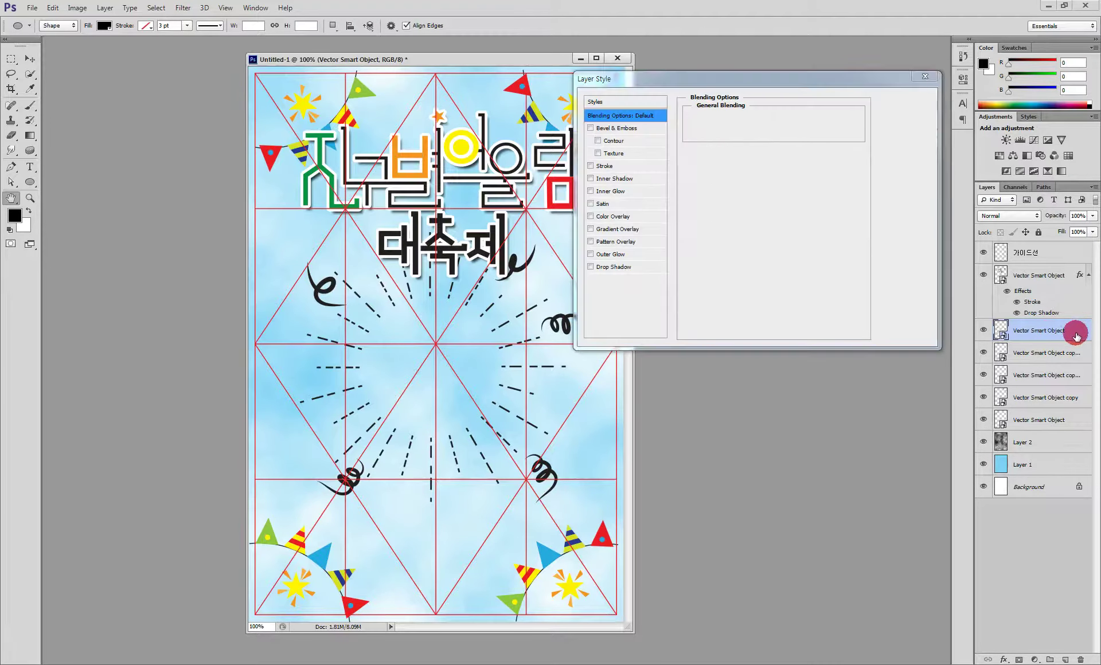
pyautogui.click(615, 218)
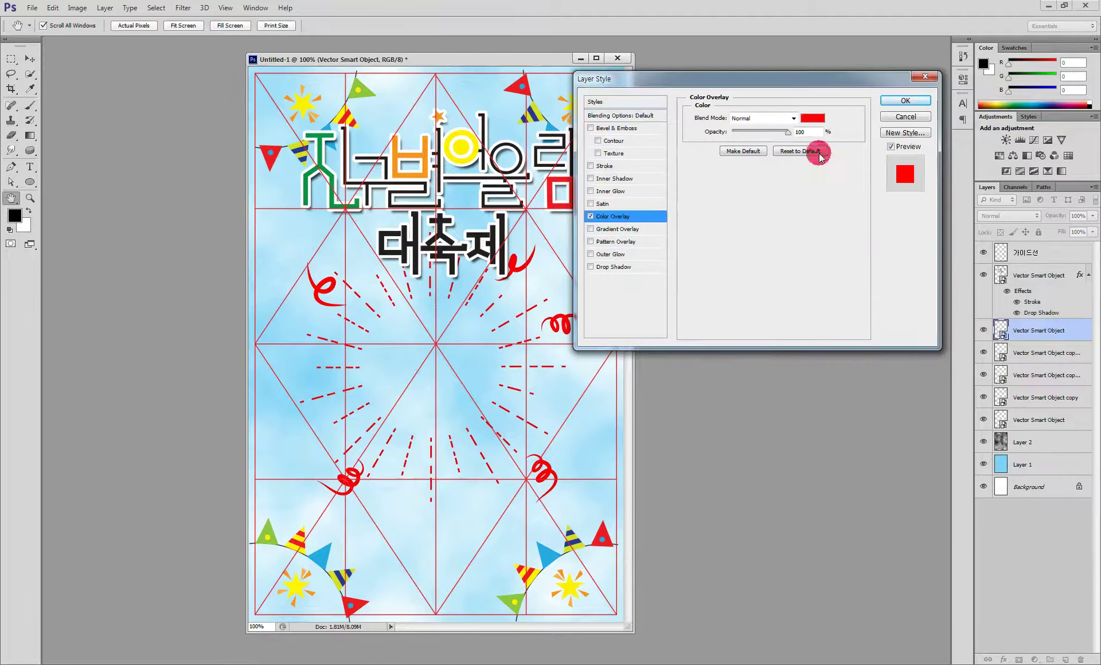
pyautogui.click(812, 118)
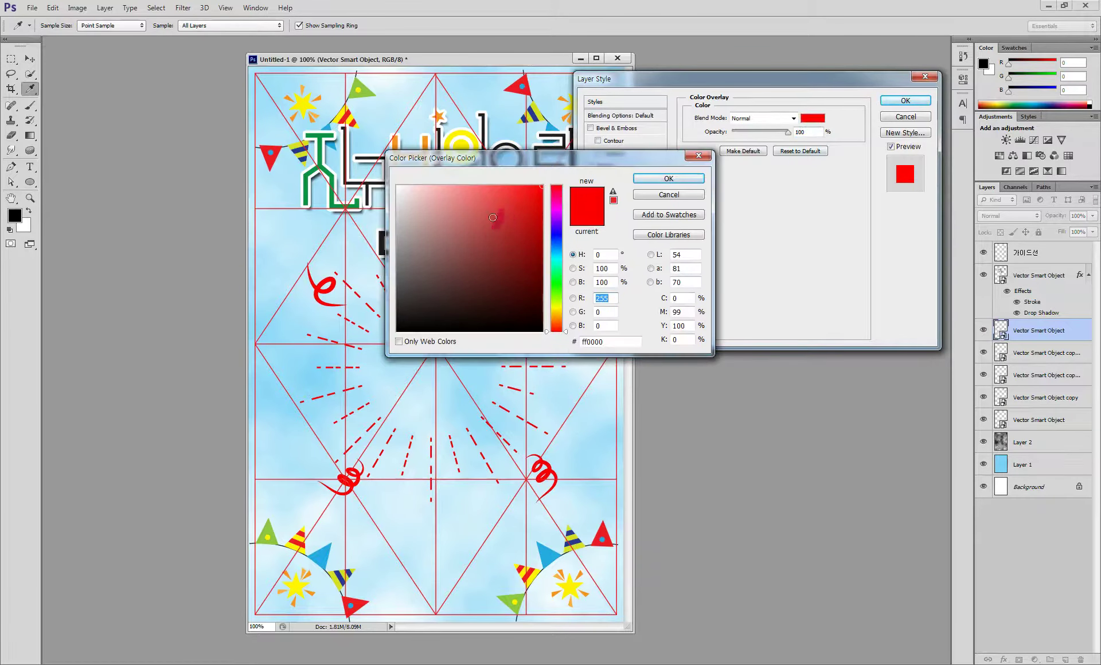
pyautogui.moveTo(450, 207); pyautogui.dragTo(397, 187)
pyautogui.click(646, 176)
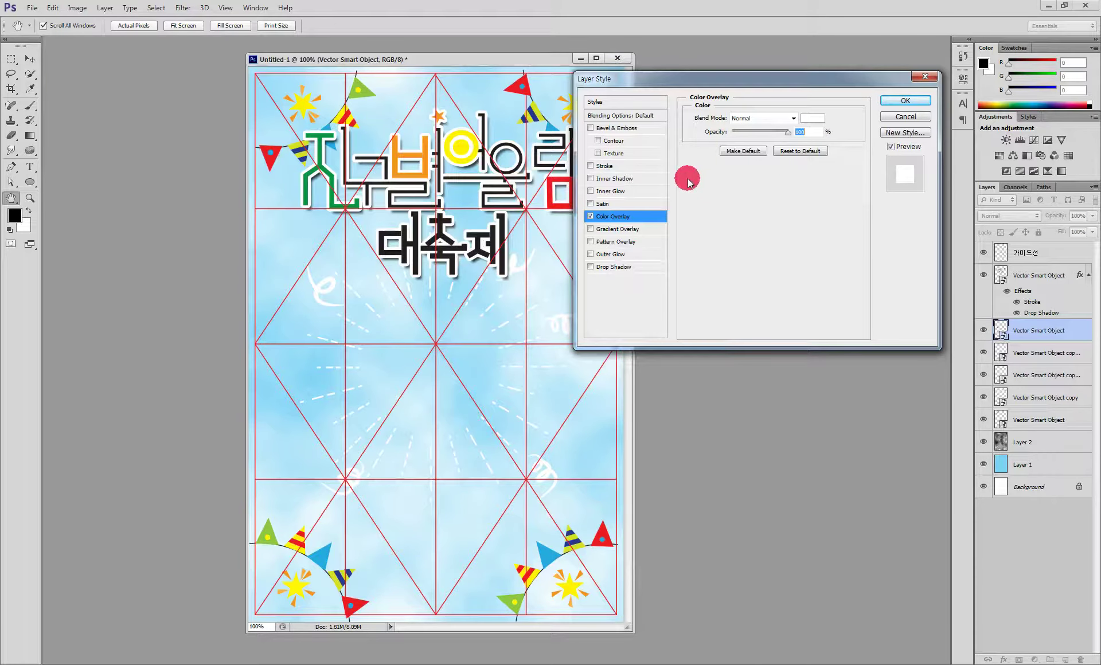
pyautogui.click(912, 100)
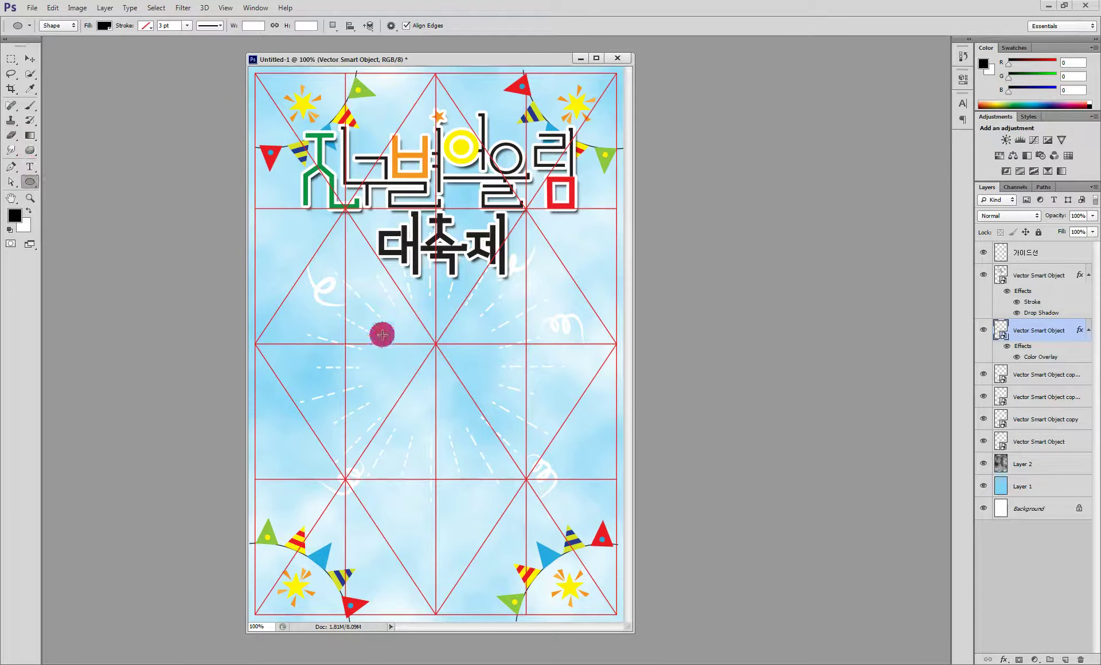
# Step: Draw a black circle shape about 252 px in diameter in the burst's middle and centre it on the vertical guide line
pyautogui.moveTo(359, 288); pyautogui.dragTo(504, 452)
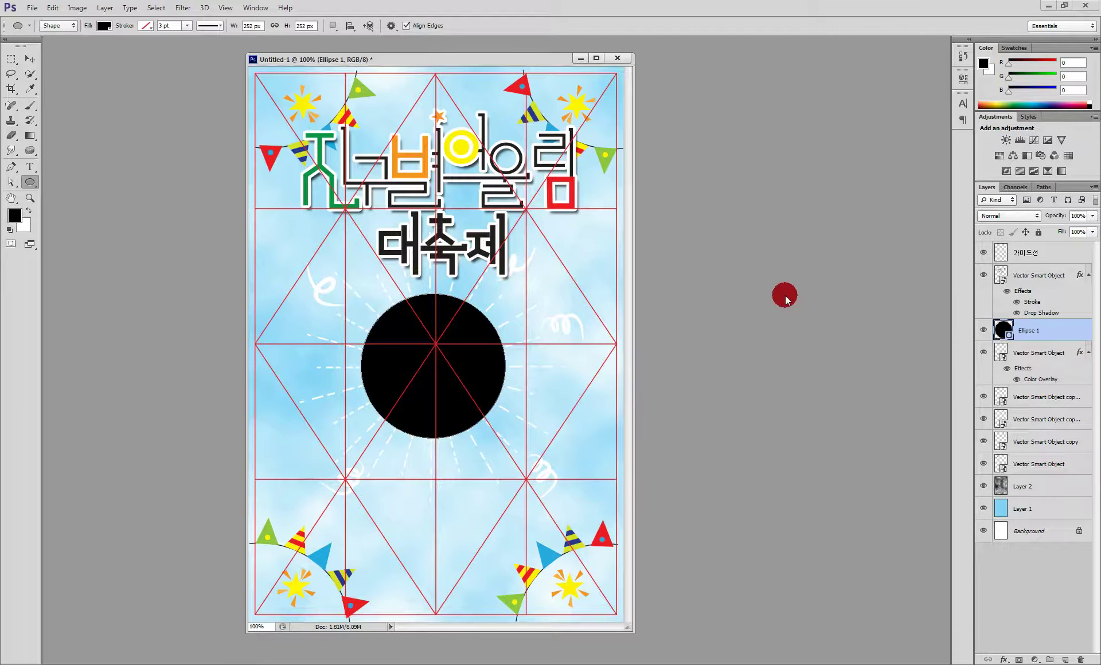
pyautogui.click(30, 59)
pyautogui.moveTo(431, 384); pyautogui.dragTo(433, 384)
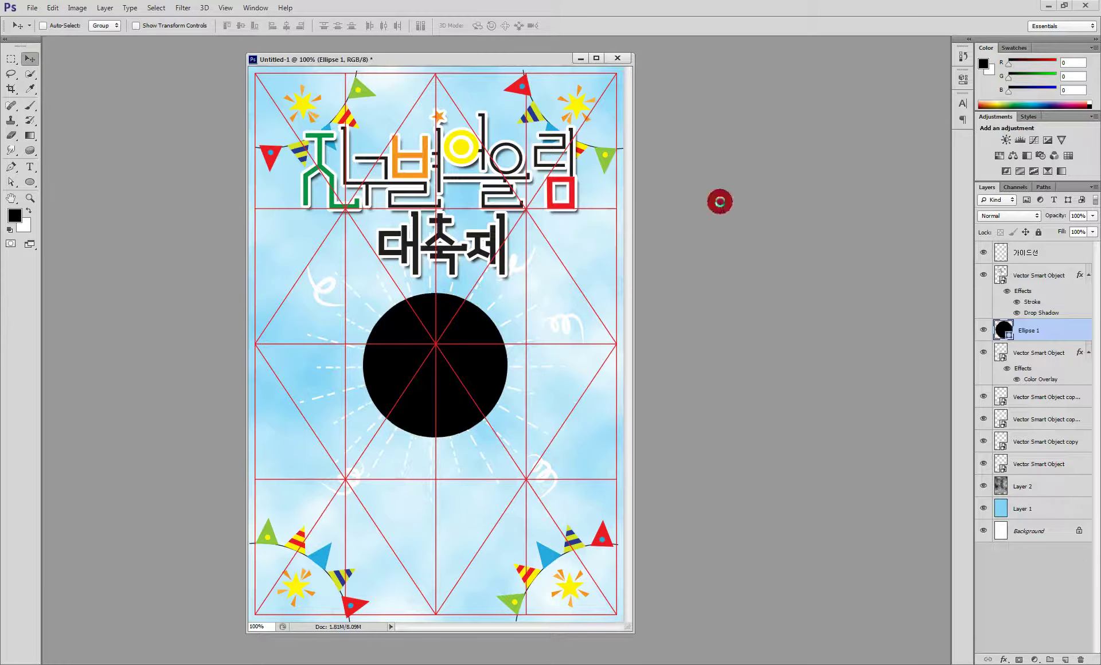
# Step: Open the world map image 01.jpg from the images folder inside the desktop's 01 folder
pyautogui.doubleClick(720, 201)
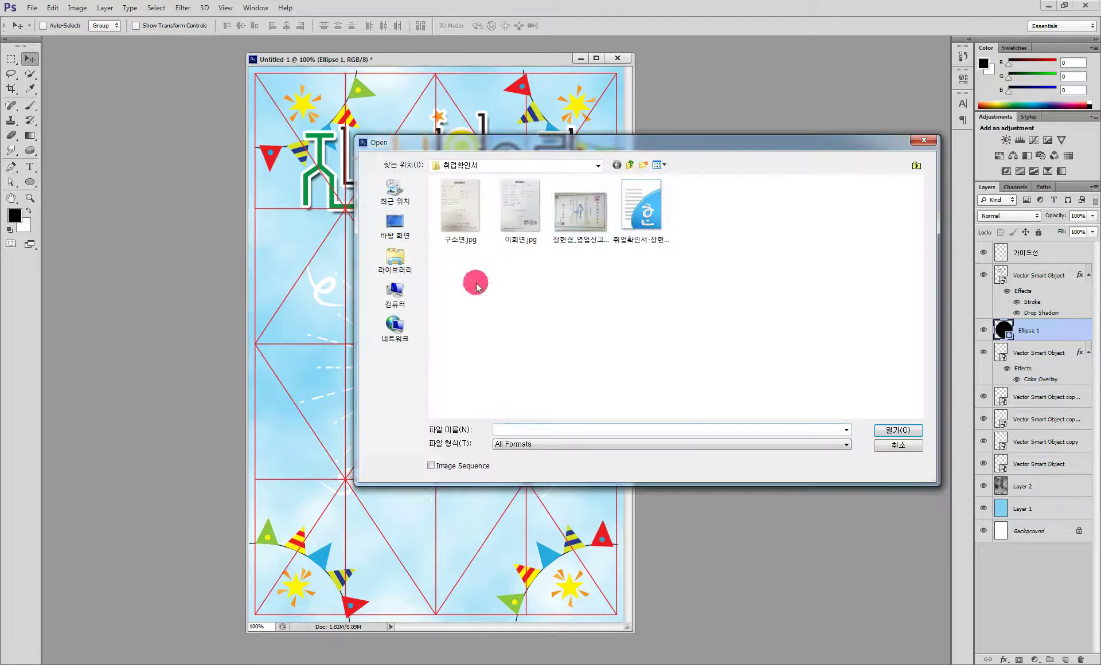
pyautogui.click(395, 234)
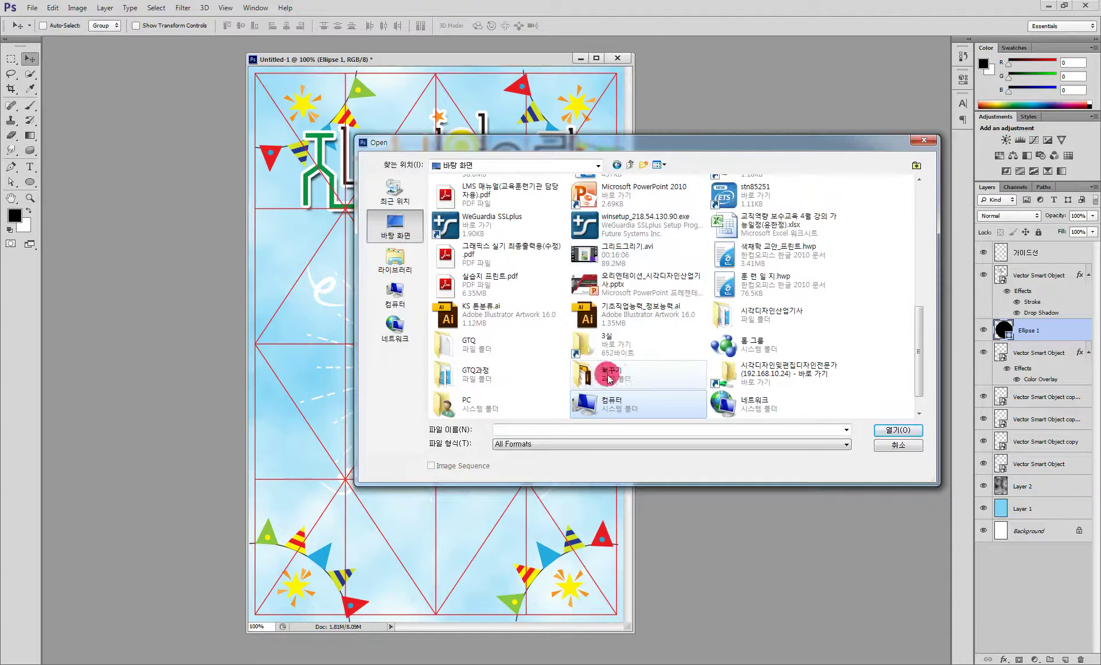
pyautogui.scroll(10, 539, 381)
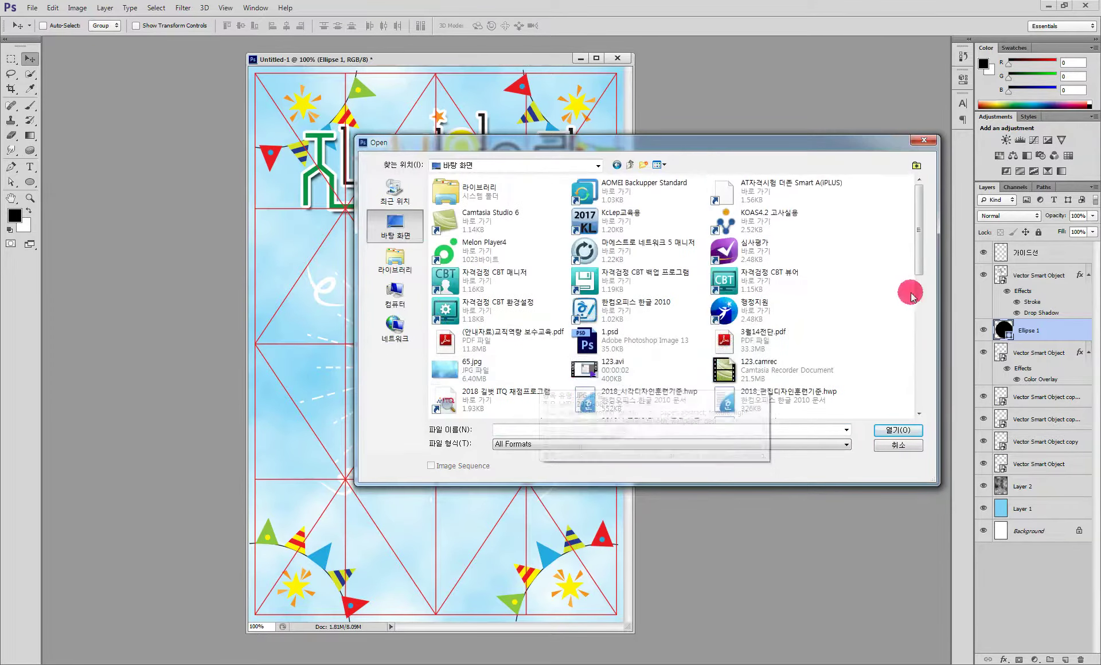
pyautogui.scroll(-8, 909, 307)
pyautogui.scroll(-2, 905, 376)
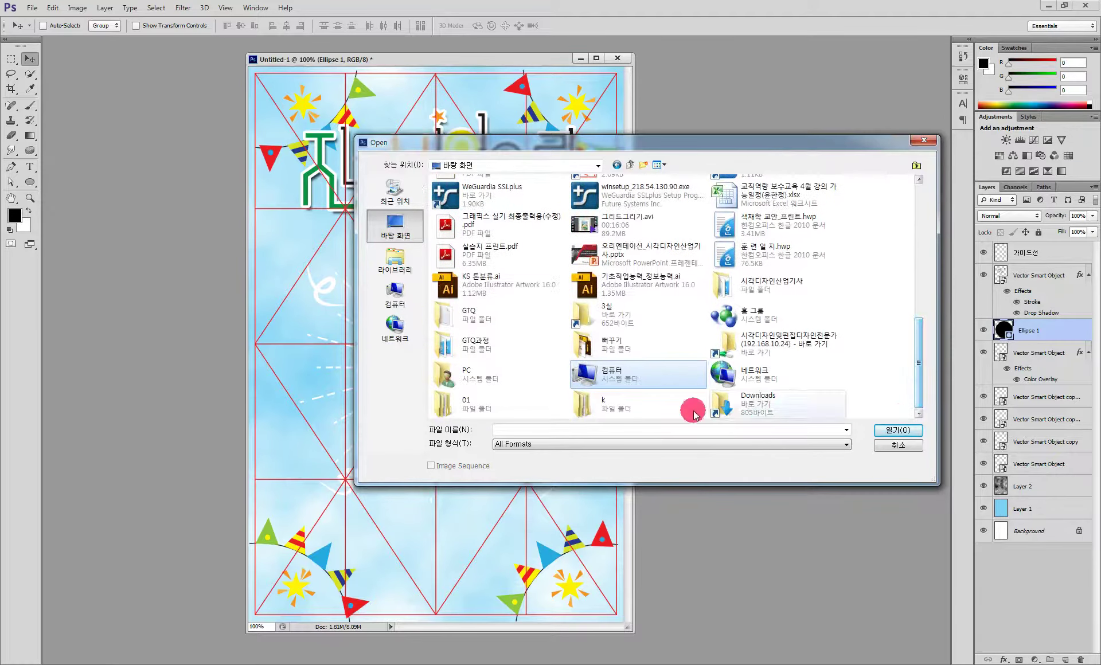
pyautogui.doubleClick(466, 403)
pyautogui.click(458, 195)
pyautogui.doubleClick(459, 201)
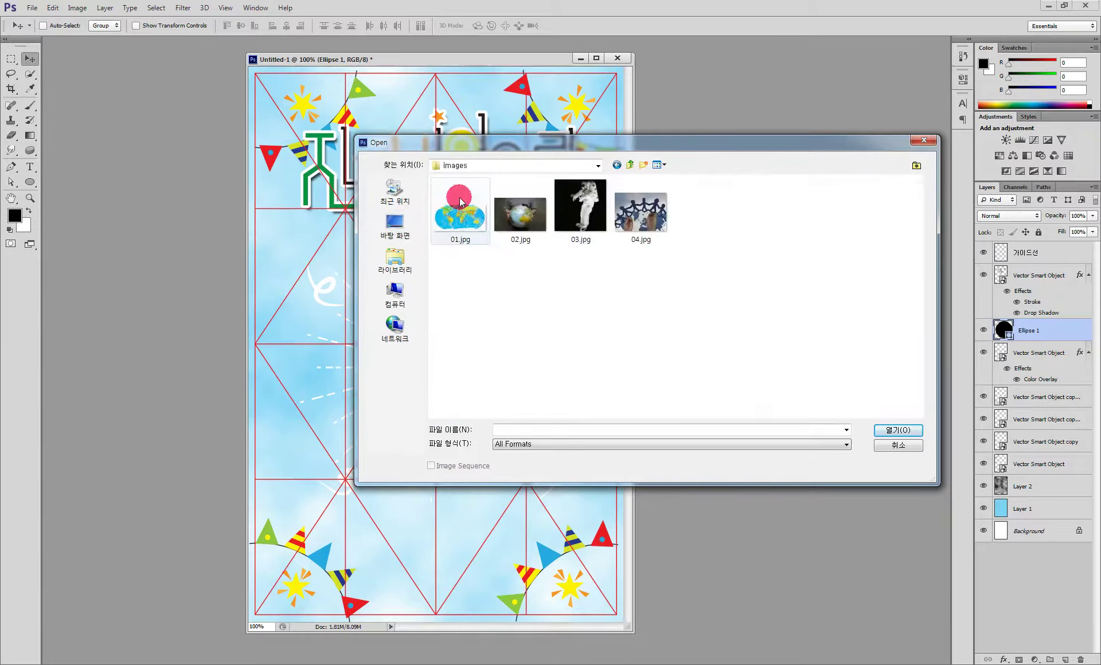
pyautogui.click(465, 227)
pyautogui.click(898, 431)
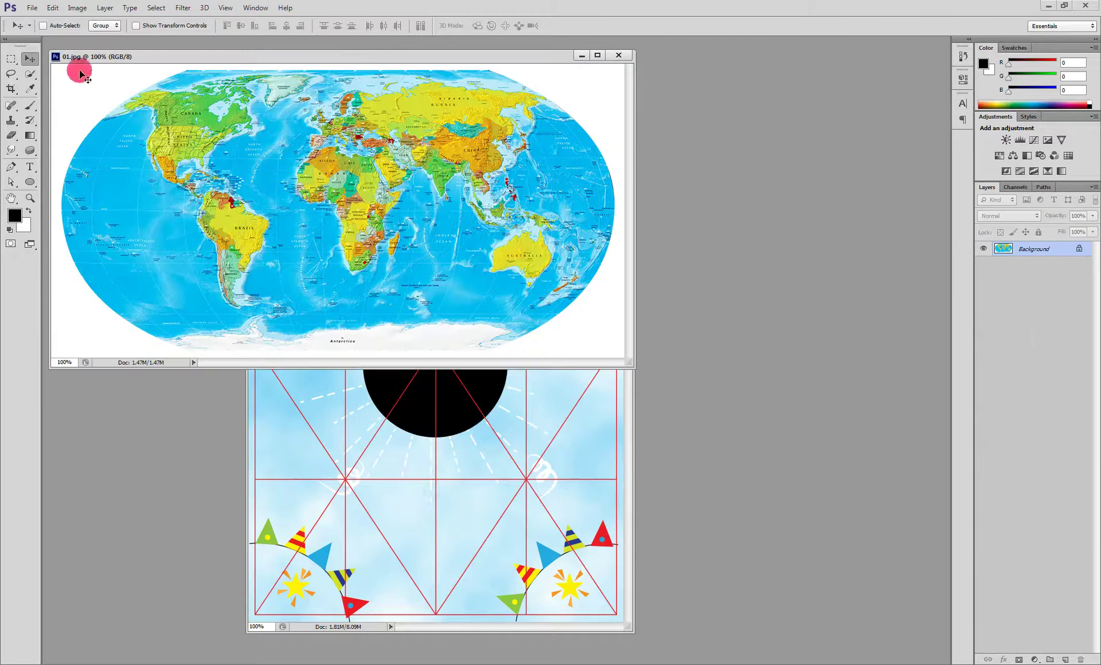
# Step: Bring the world map into the poster as a layer above the black circle and close 01.jpg
pyautogui.moveTo(500, 240); pyautogui.dragTo(481, 381)
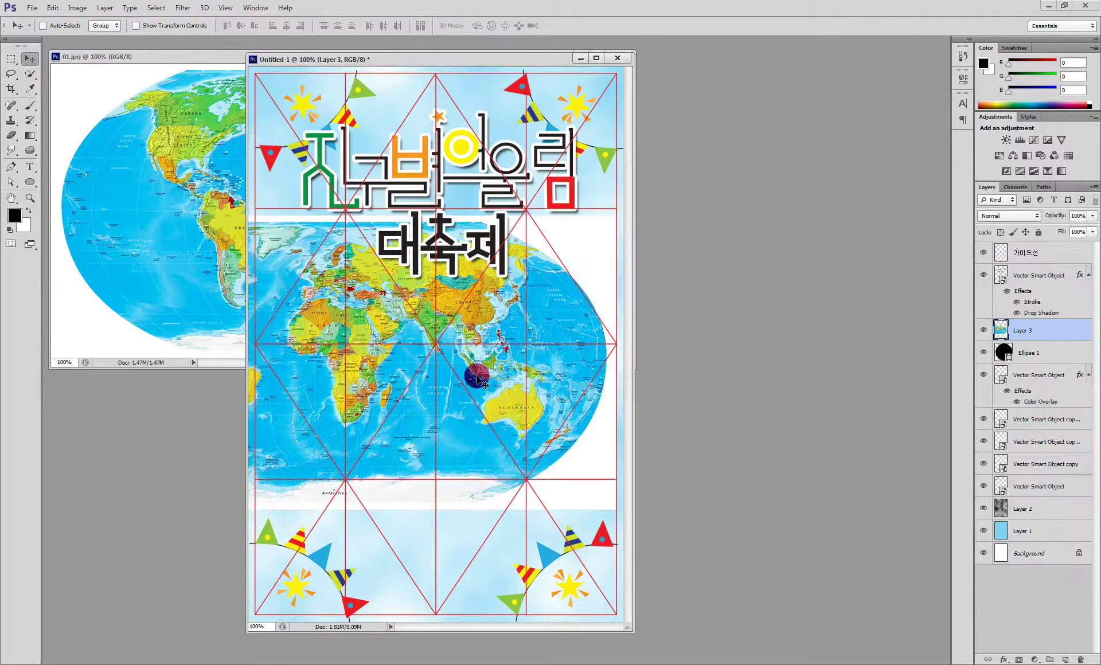
pyautogui.click(206, 55)
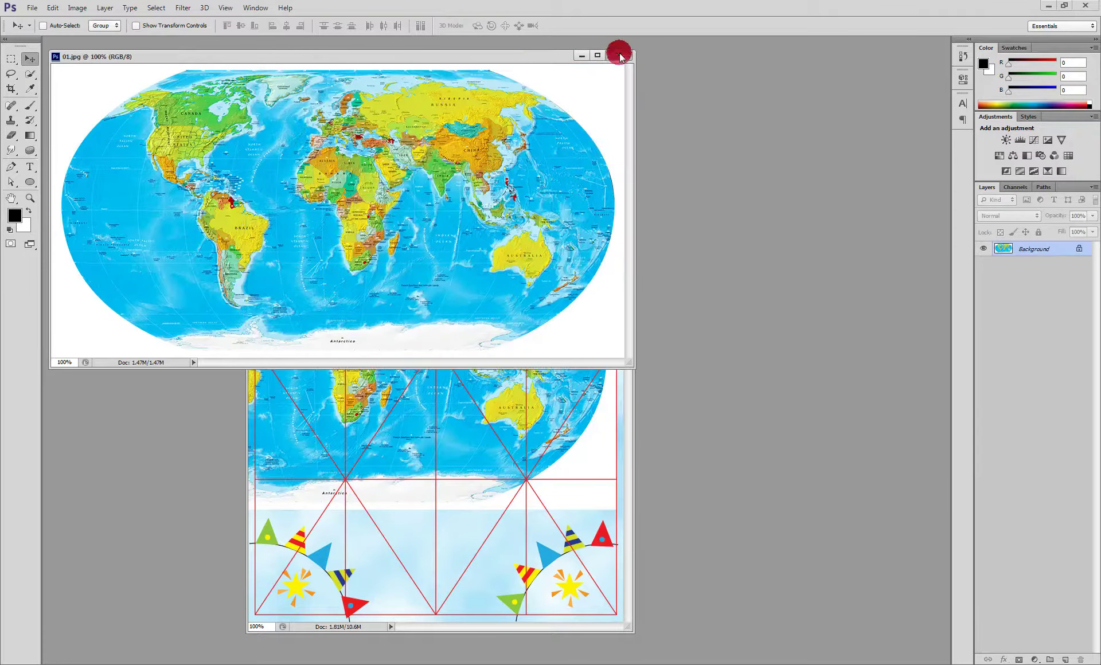
pyautogui.click(619, 55)
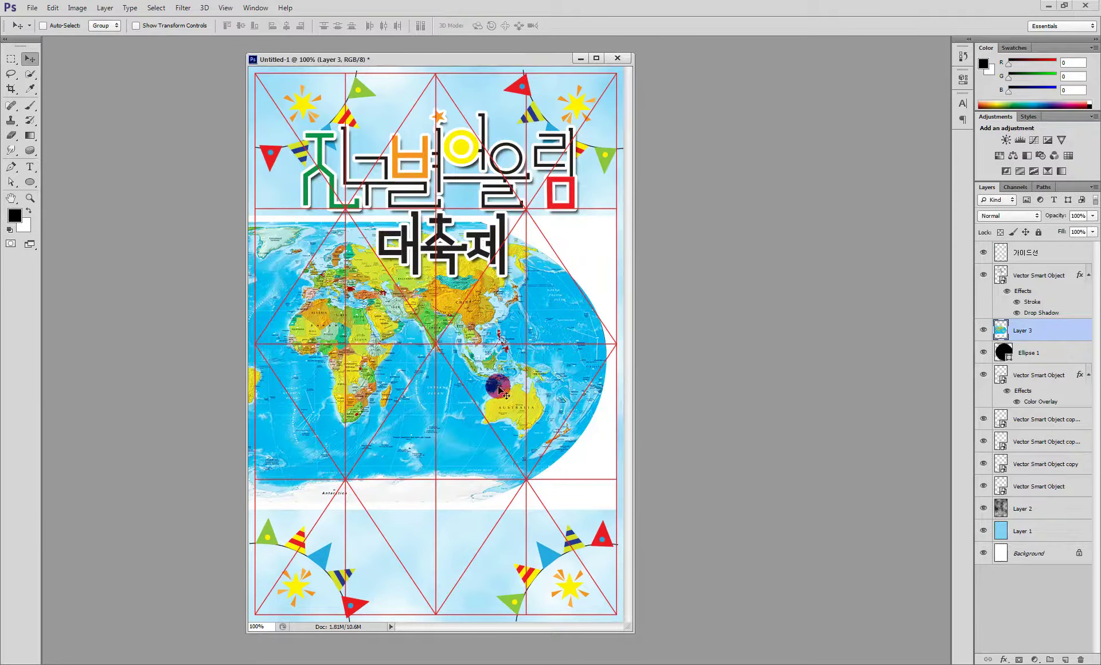
# Step: Clip the world map layer to the black circle beneath it with a clipping mask
pyautogui.click(1032, 354)
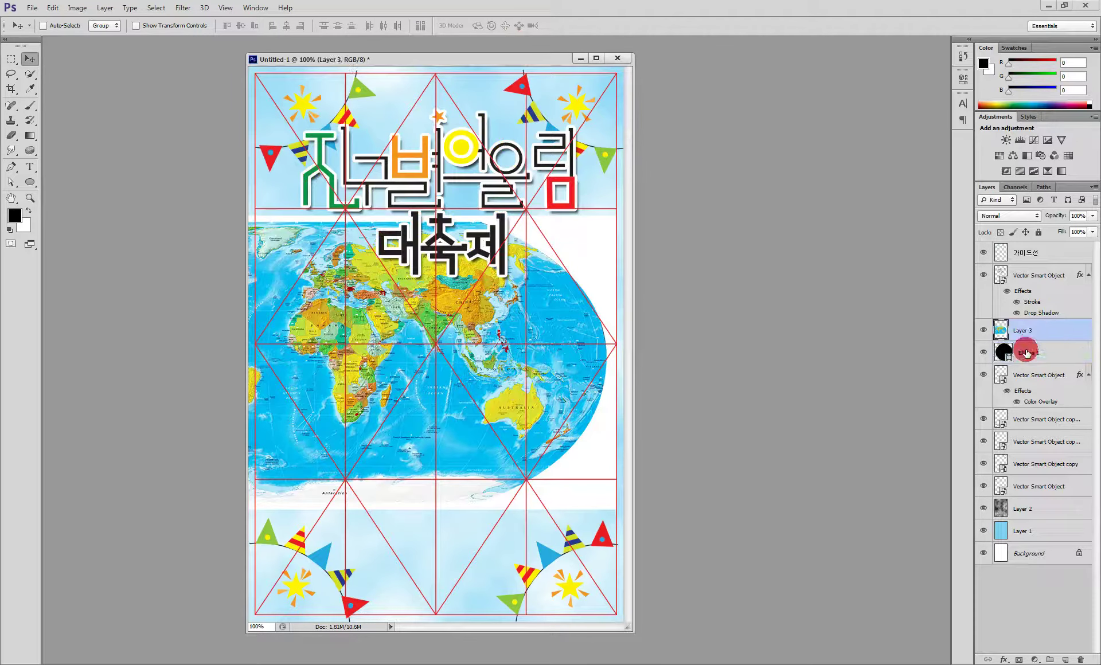
pyautogui.click(1018, 329)
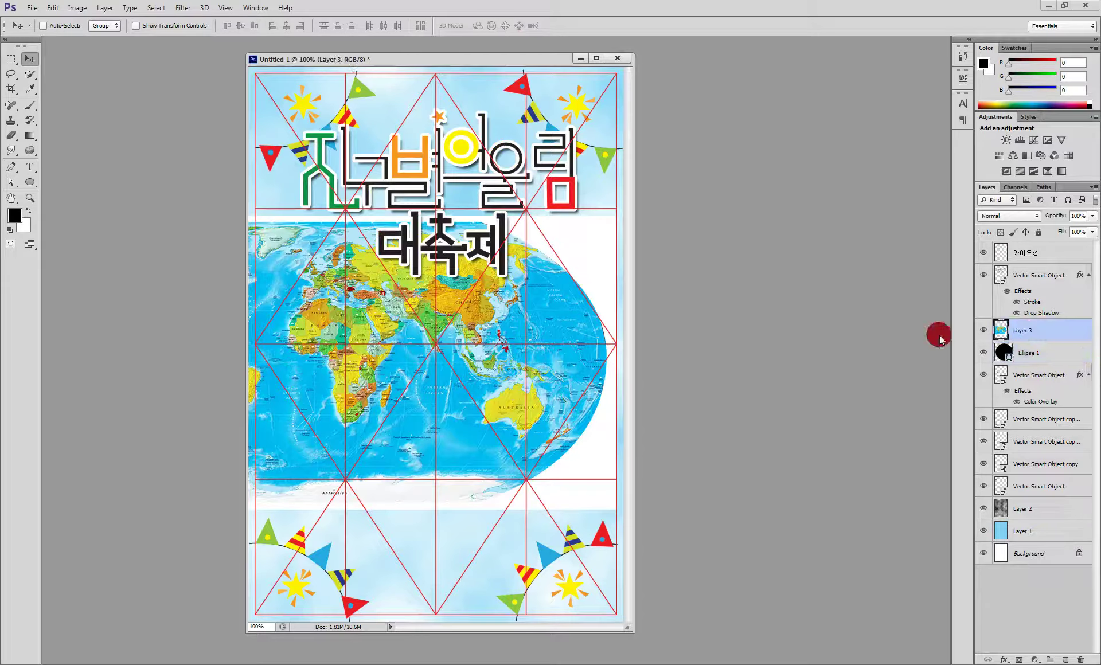
pyautogui.keyDown('alt'); pyautogui.click(1045, 339); pyautogui.keyUp('alt')
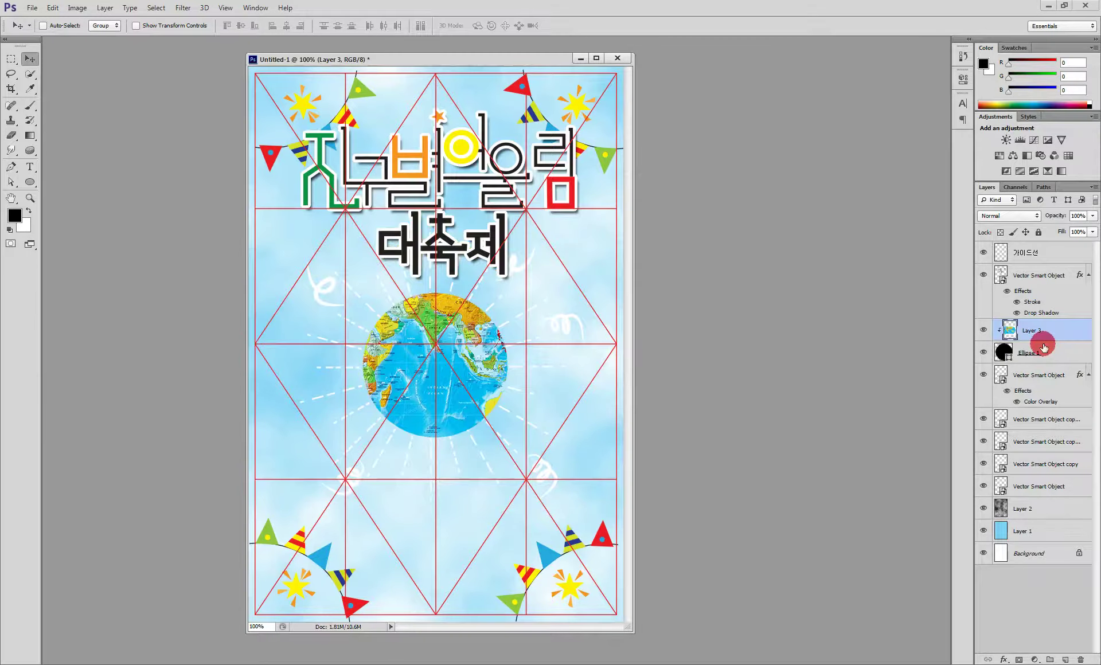
pyautogui.keyDown('alt'); pyautogui.click(1046, 340); pyautogui.keyUp('alt')
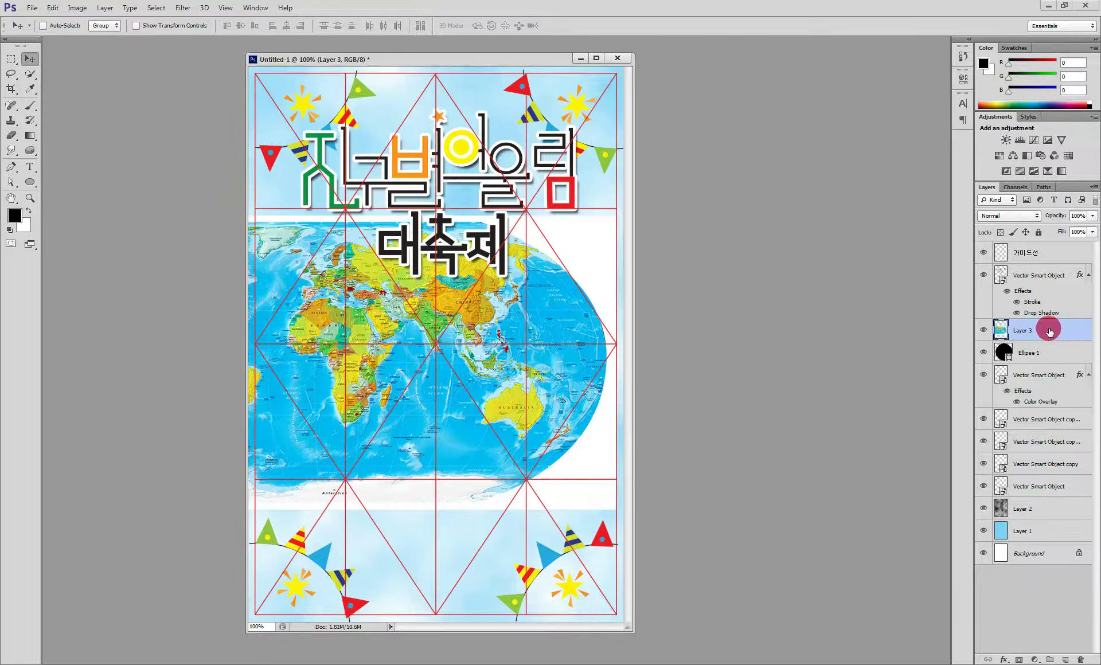
pyautogui.rightClick(1049, 331)
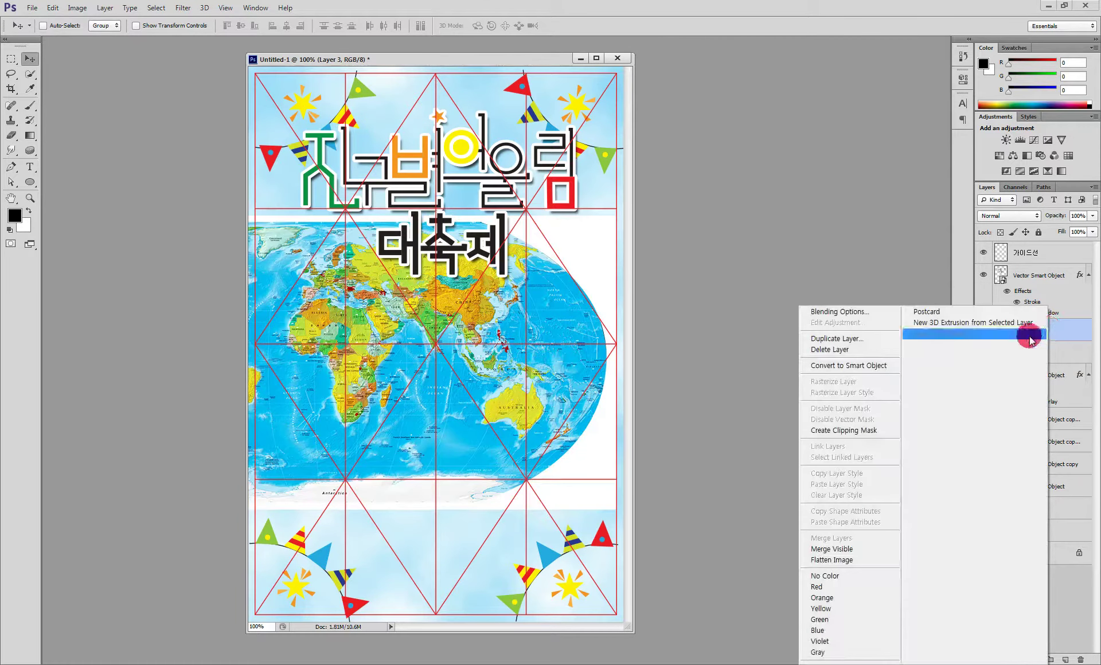
pyautogui.click(862, 431)
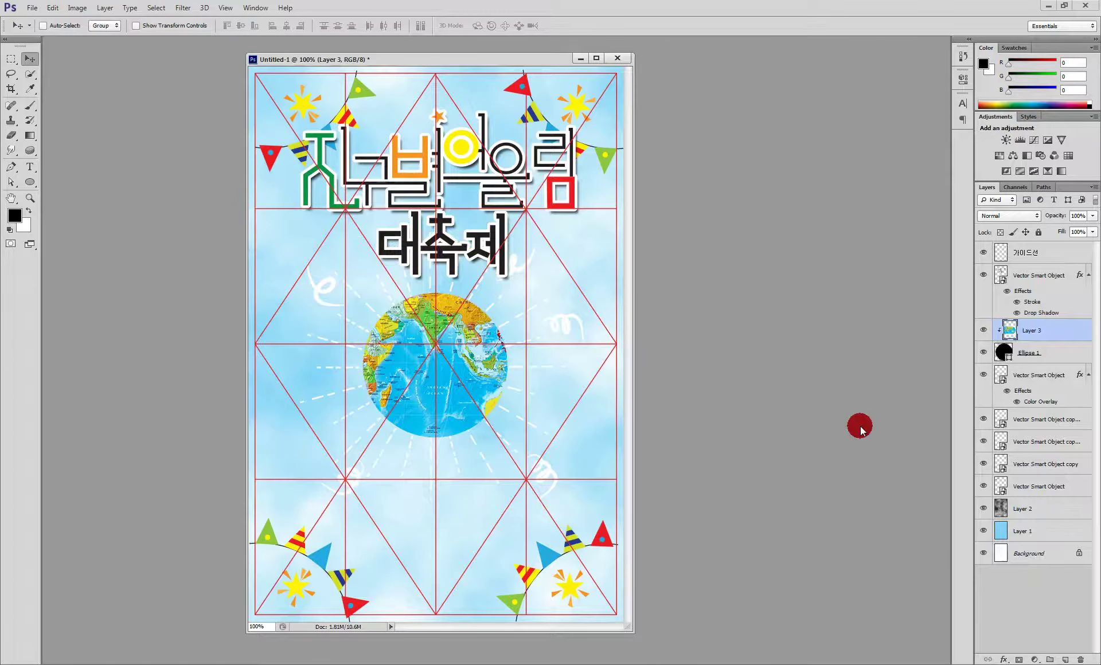
pyautogui.click(1047, 338)
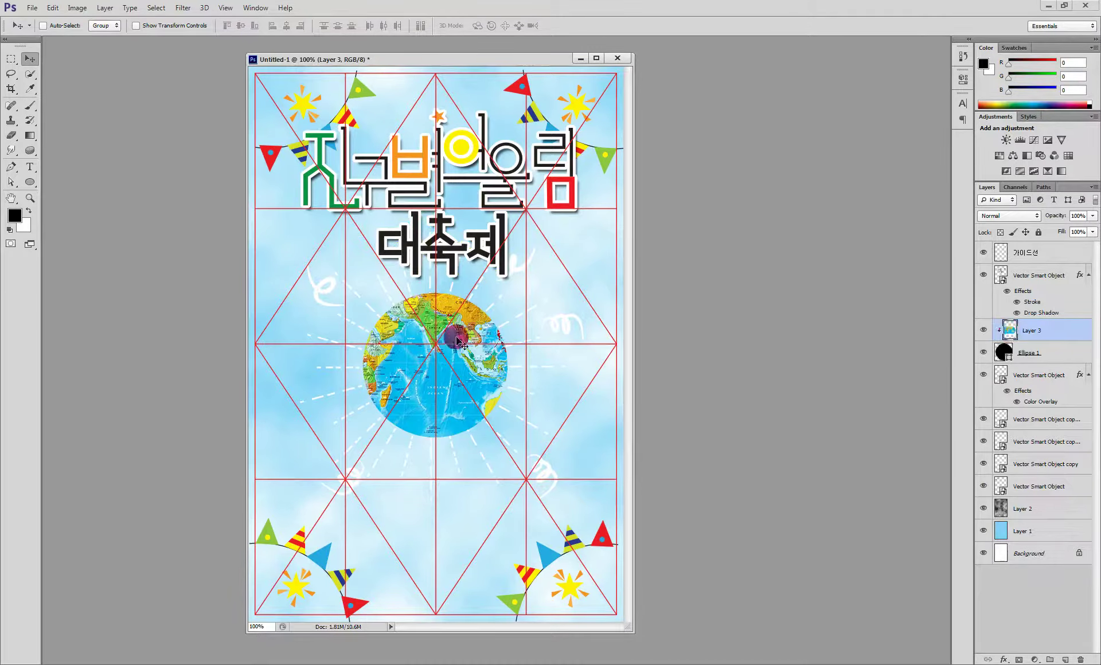
# Step: Scale down the clipped world map and reposition it so Africa, Asia and Australia fill the circle
pyautogui.hotkey('ctrl', 't')
pyautogui.moveTo(620, 214); pyautogui.dragTo(515, 283)
pyautogui.moveTo(487, 354); pyautogui.dragTo(515, 355)
pyautogui.moveTo(548, 274); pyautogui.dragTo(517, 291)
pyautogui.moveTo(460, 337); pyautogui.dragTo(492, 325)
pyautogui.moveTo(541, 285); pyautogui.dragTo(549, 281)
pyautogui.doubleClick(488, 358)
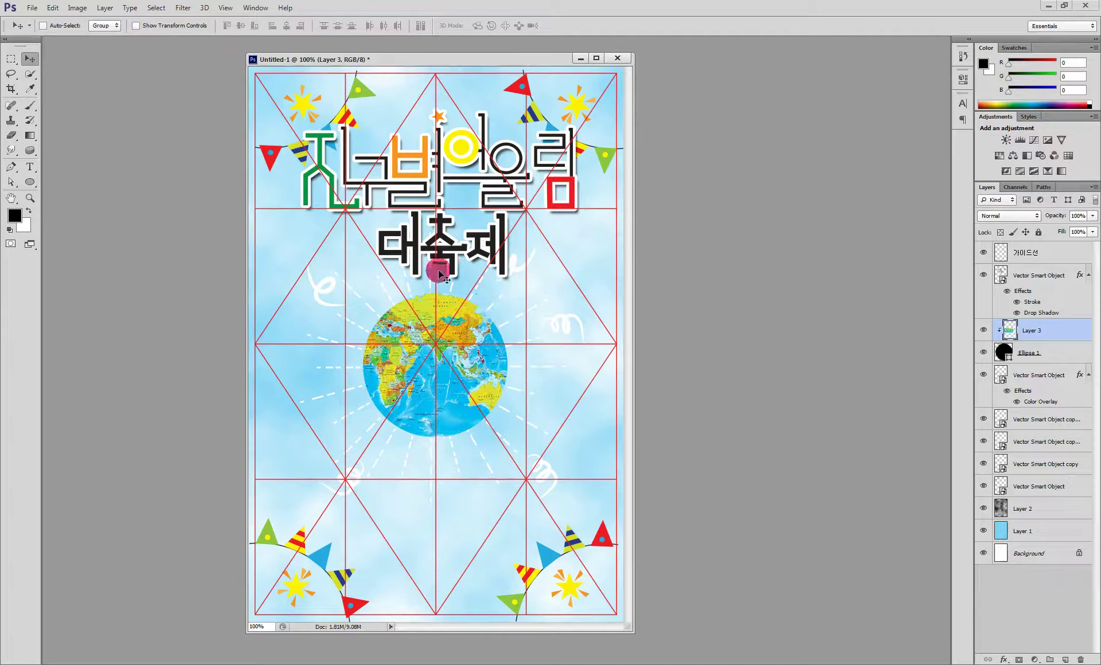
# Step: Apply the Filter Gallery's Patchwork texture to the world map with Square Size 2 and Relief 1
pyautogui.click(183, 8)
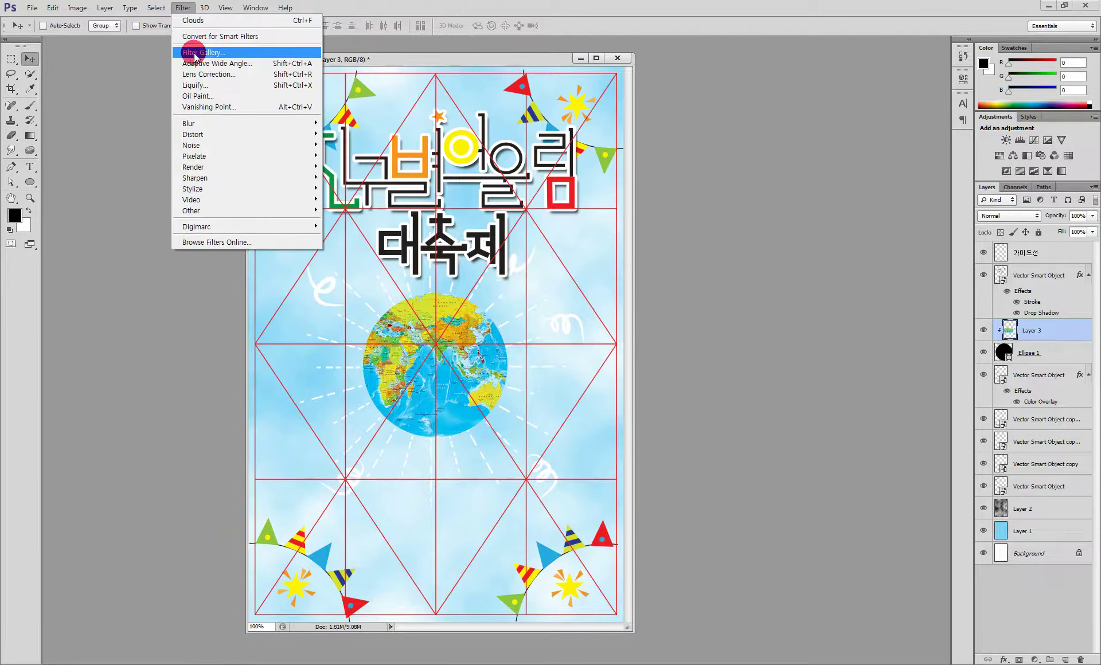
pyautogui.click(195, 53)
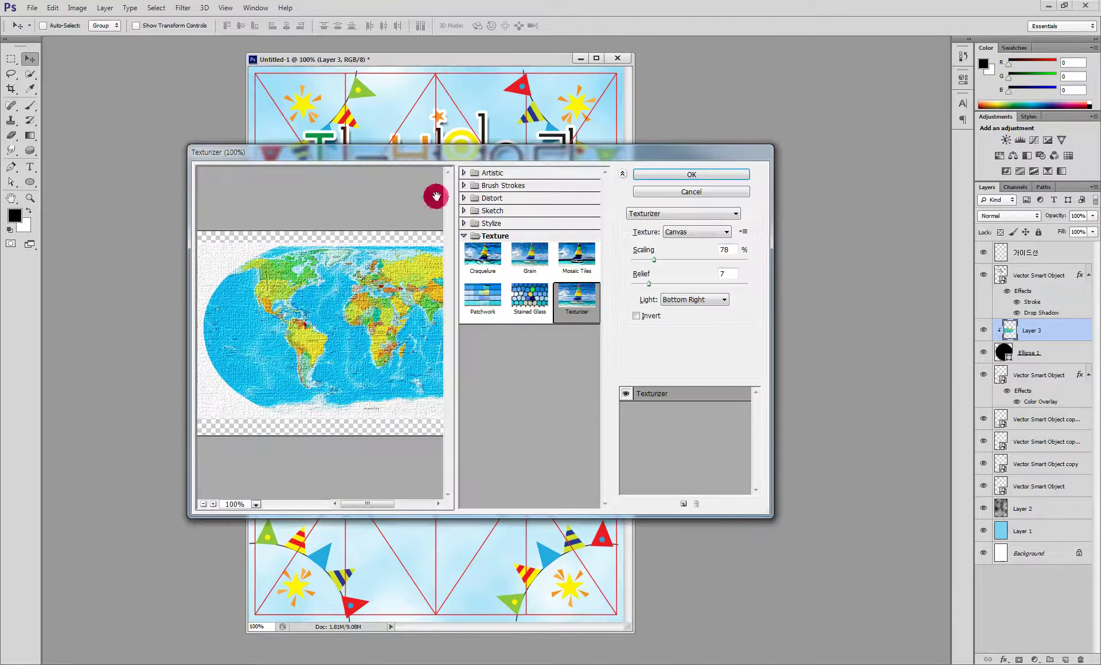
pyautogui.click(506, 237)
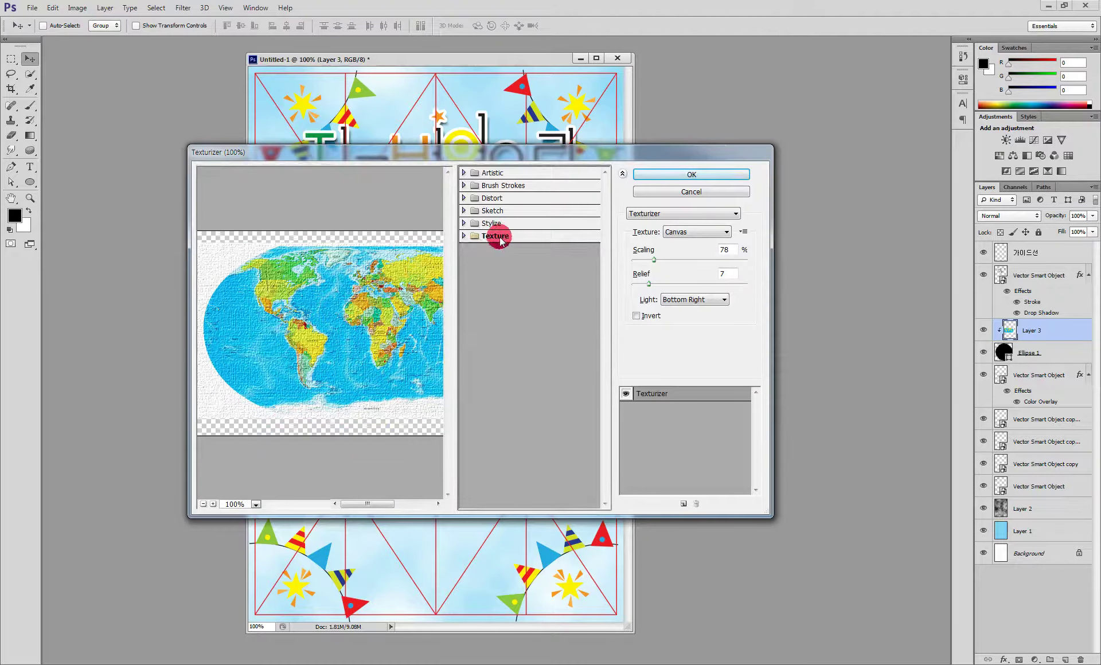
pyautogui.click(501, 241)
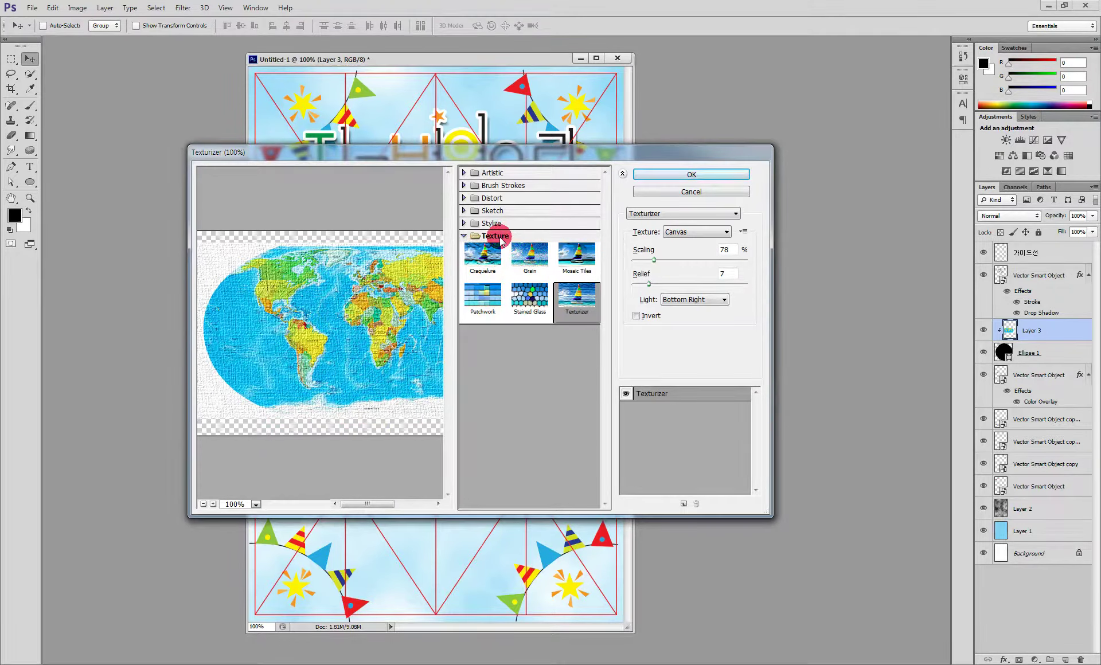
pyautogui.click(483, 304)
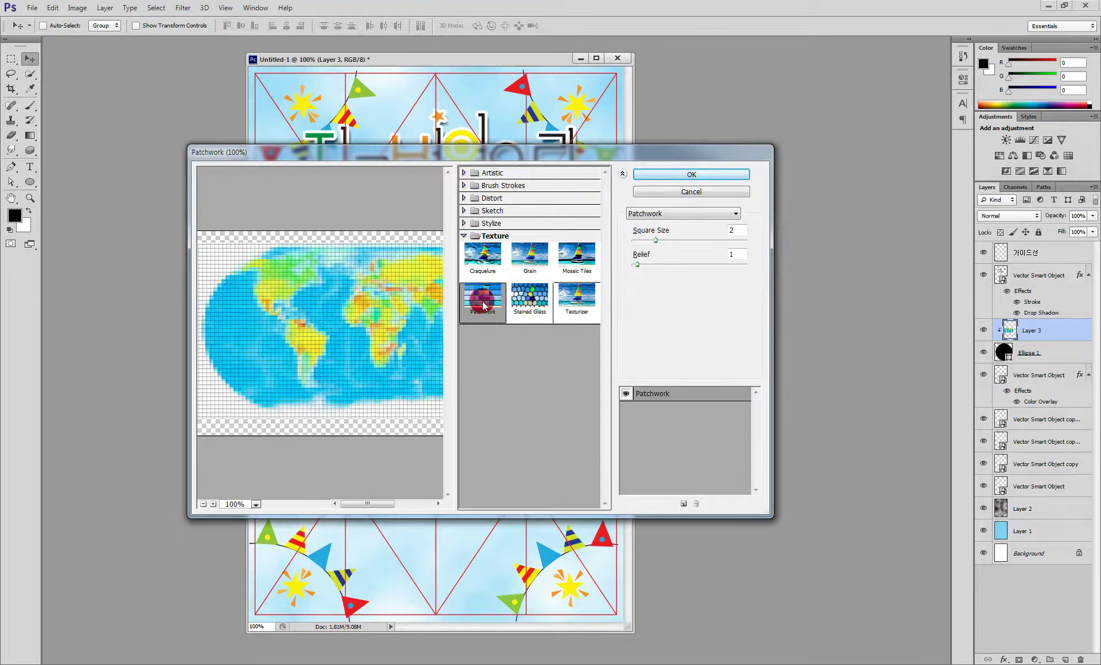
pyautogui.moveTo(555, 152); pyautogui.dragTo(904, 55)
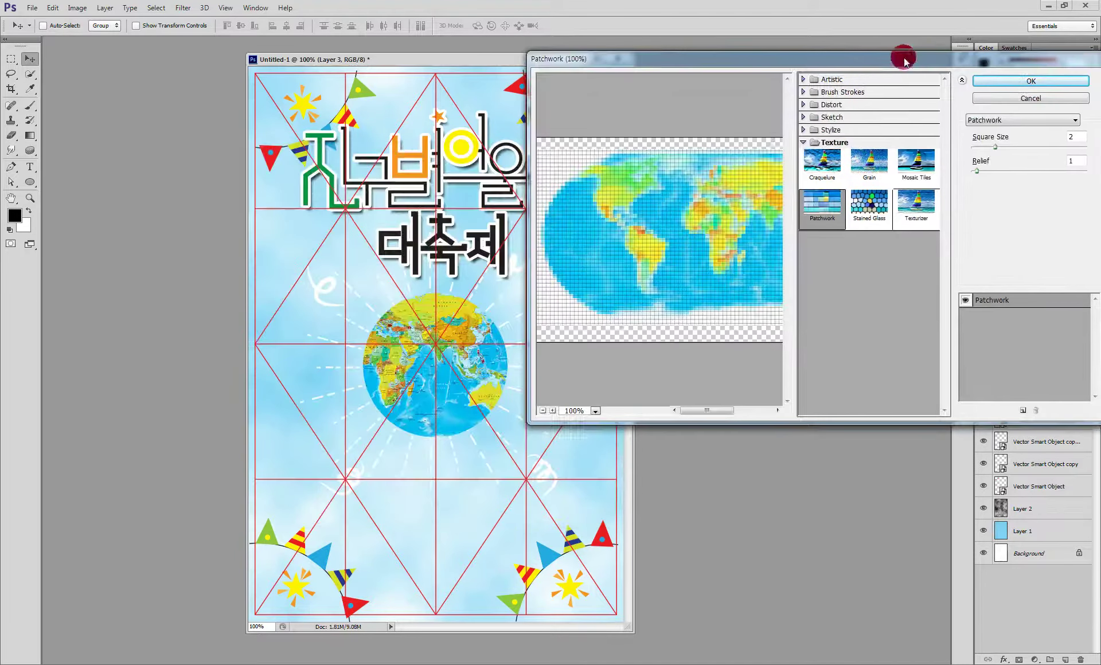
pyautogui.click(996, 147)
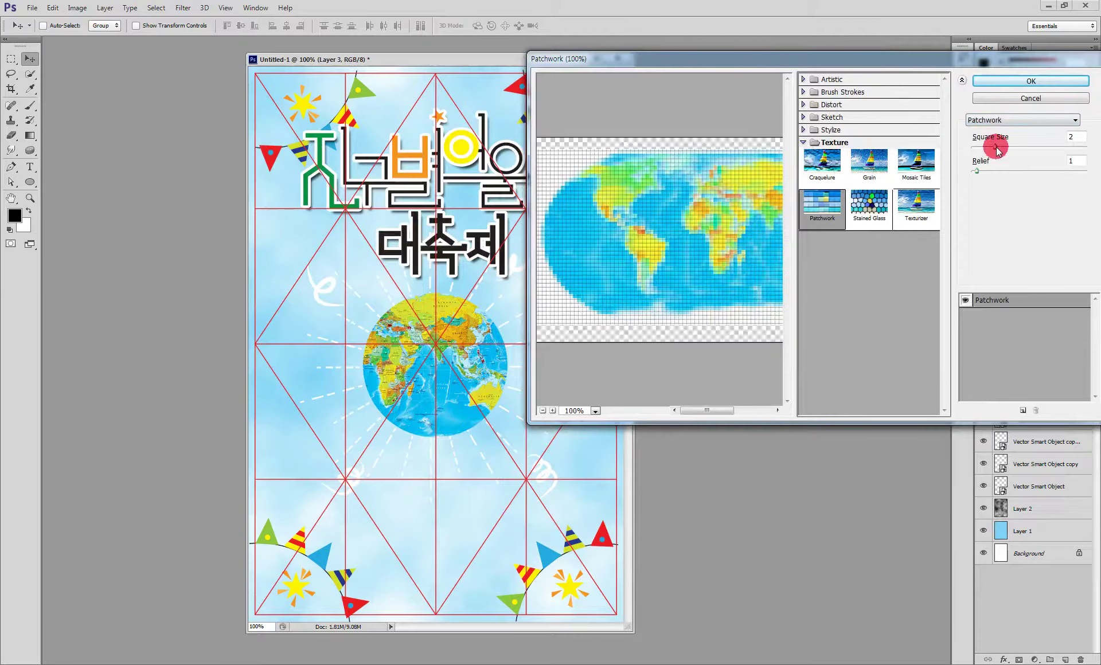
pyautogui.click(997, 149)
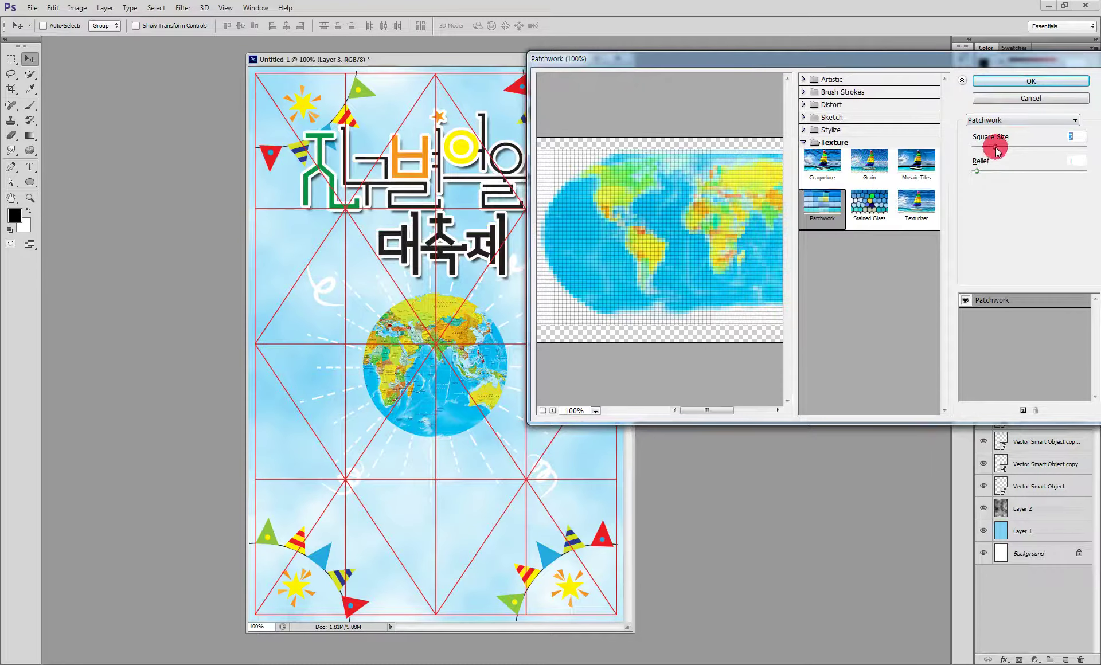
pyautogui.click(977, 171)
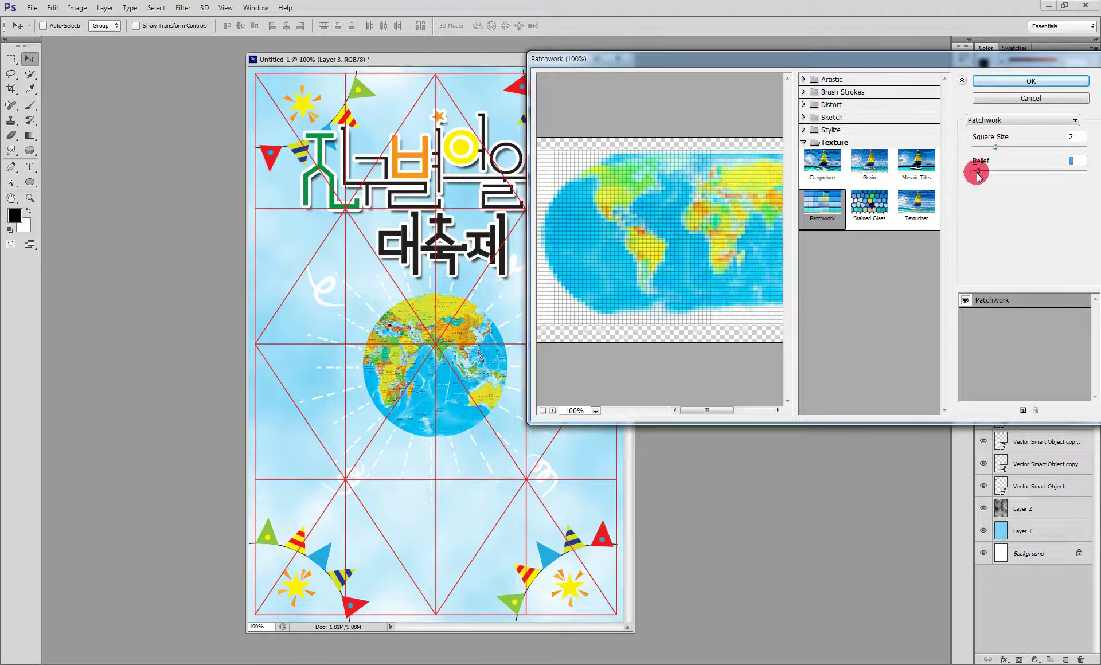
pyautogui.click(1031, 81)
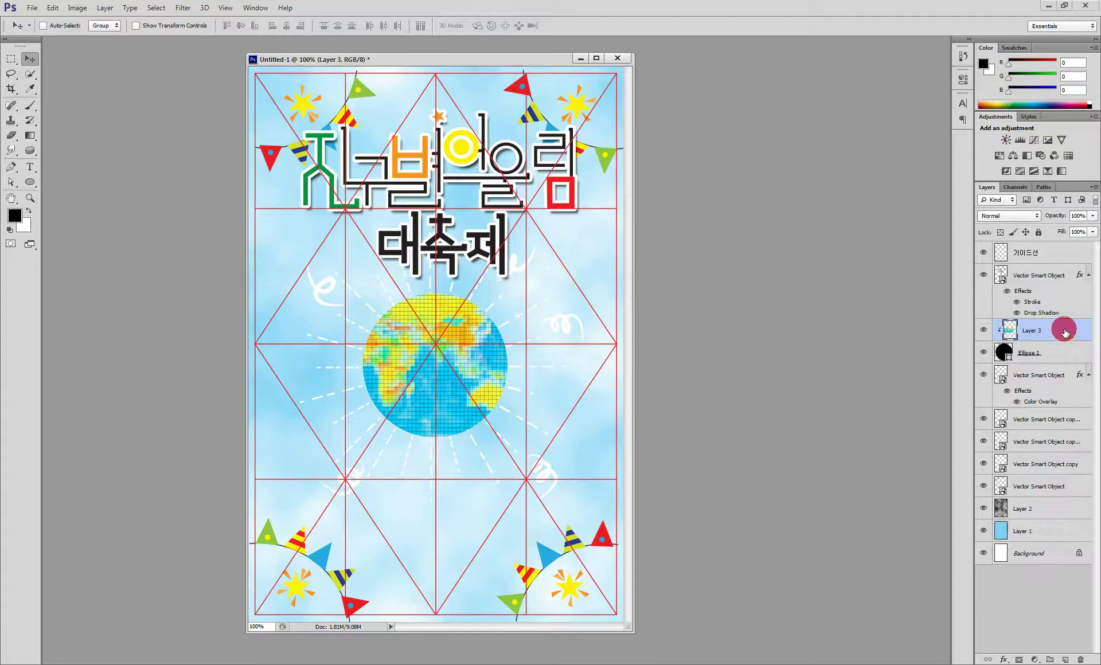
# Step: Add a Multiply Drop Shadow at 75% opacity to the circle shape layer, with 0 px distance and an enlarged size
pyautogui.click(1041, 352)
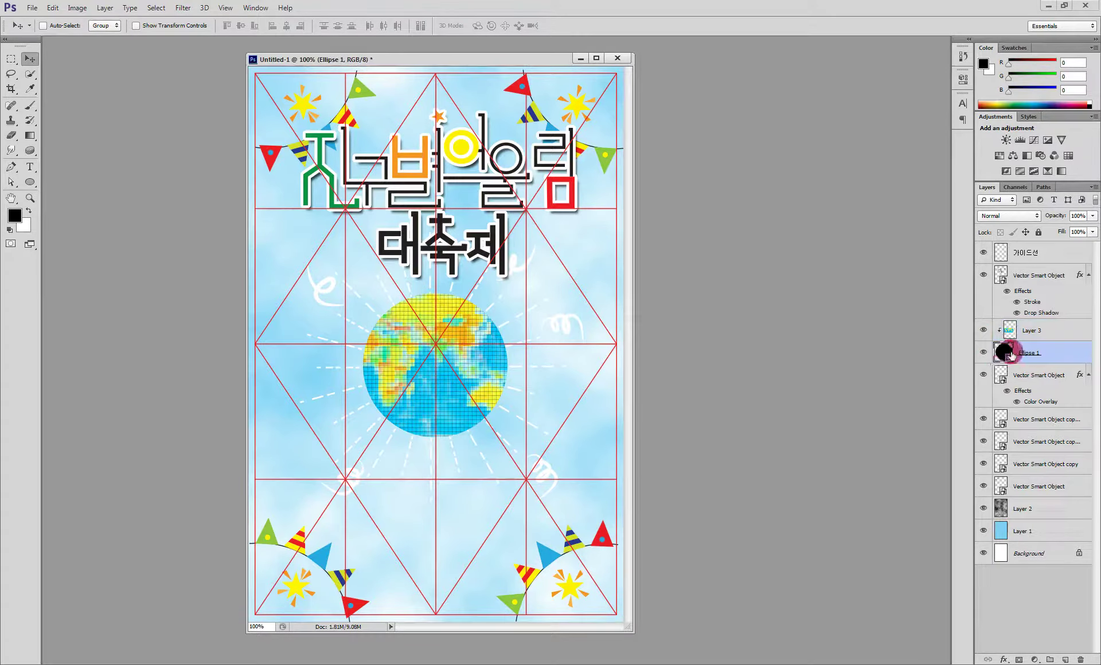
pyautogui.click(1068, 354)
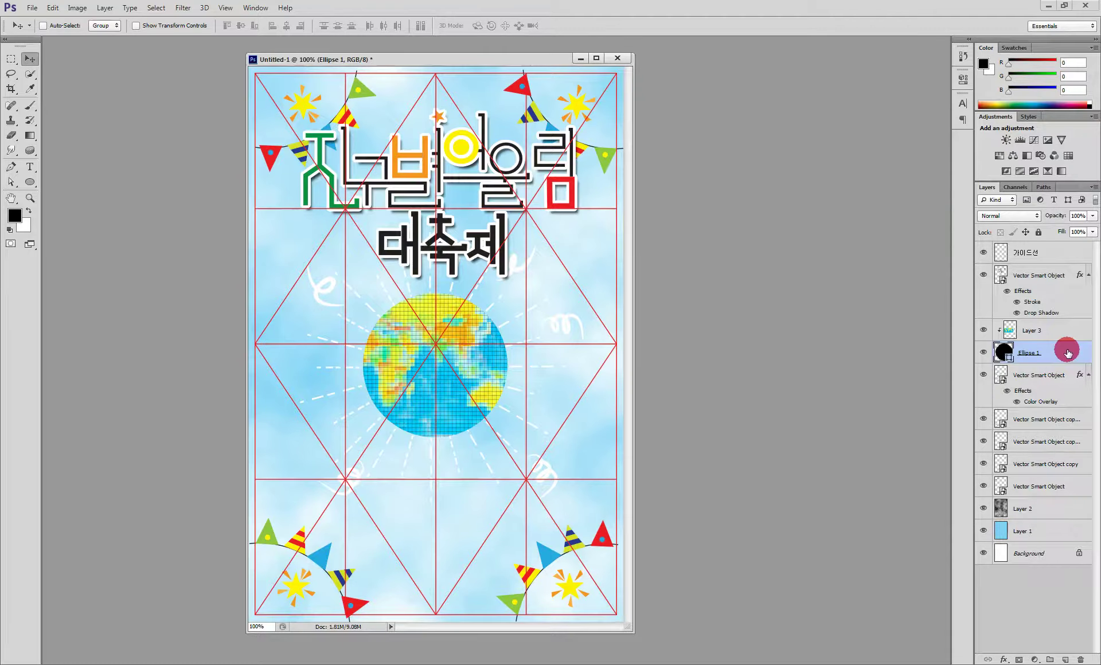
pyautogui.doubleClick(1067, 353)
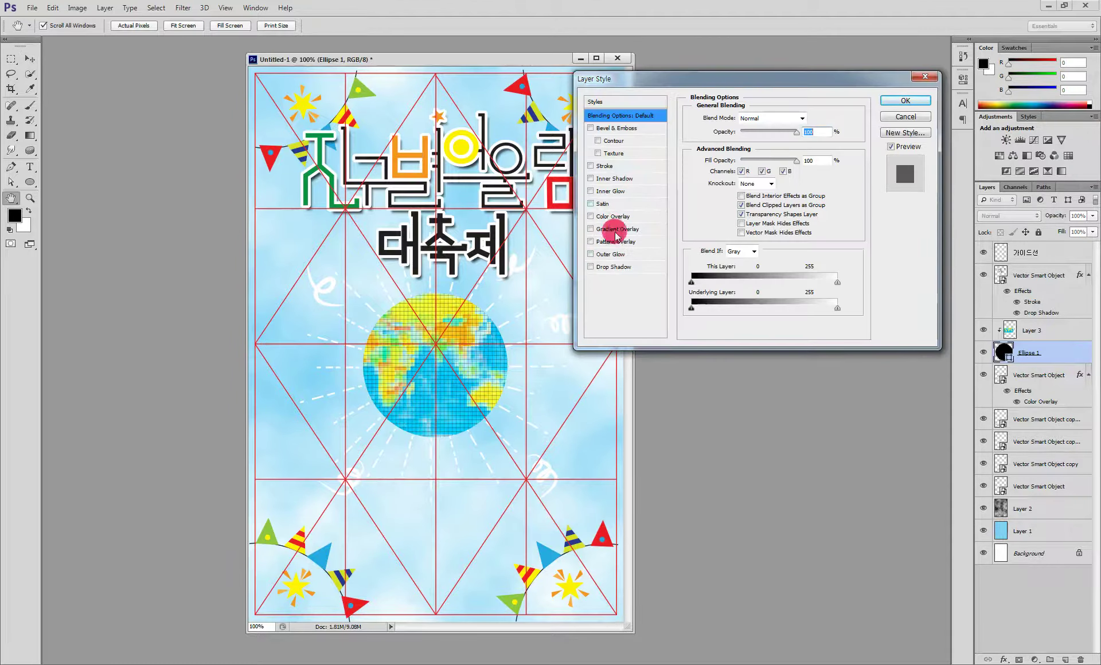
pyautogui.click(623, 267)
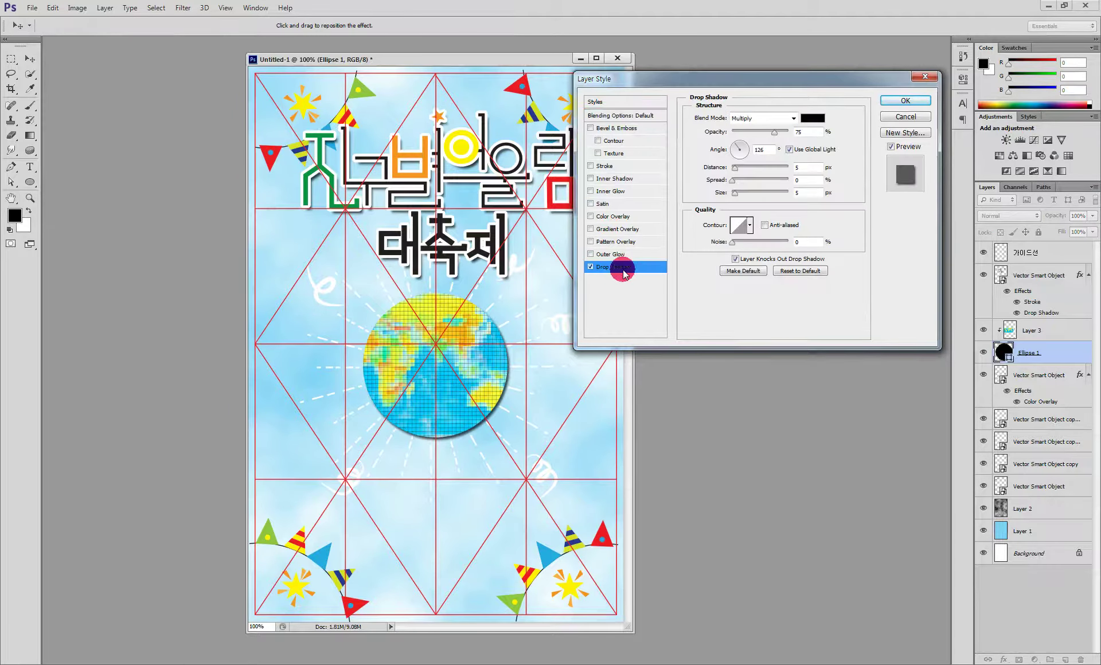
pyautogui.moveTo(736, 198); pyautogui.dragTo(739, 196)
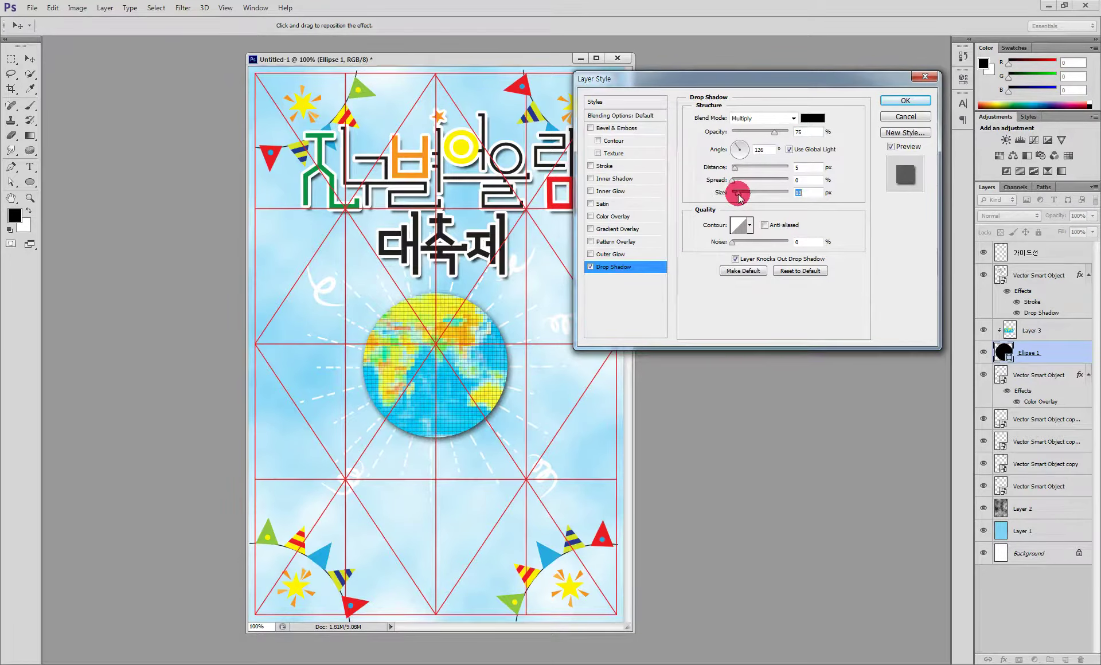
pyautogui.click(738, 168)
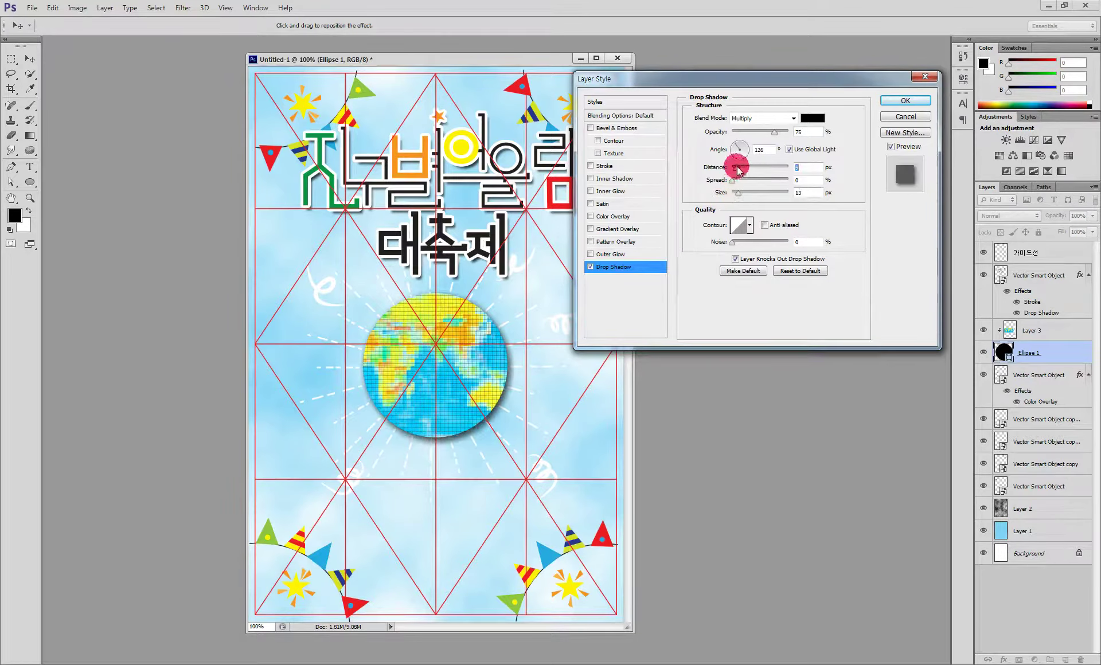
pyautogui.moveTo(740, 171)
pyautogui.mouseDown()
pyautogui.moveTo(729, 172)
pyautogui.moveTo(737, 192)
pyautogui.mouseUp()
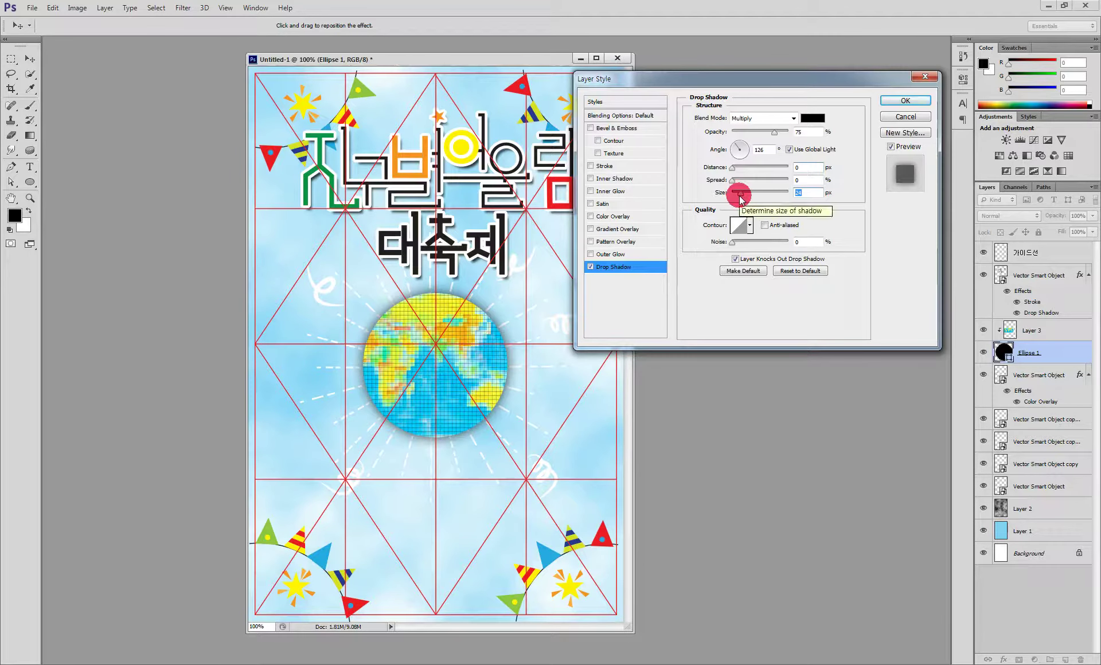
# Step: Add a smooth Inner Bevel to the circle with depth 246%, size 27 px and soften 6 px
pyautogui.click(627, 129)
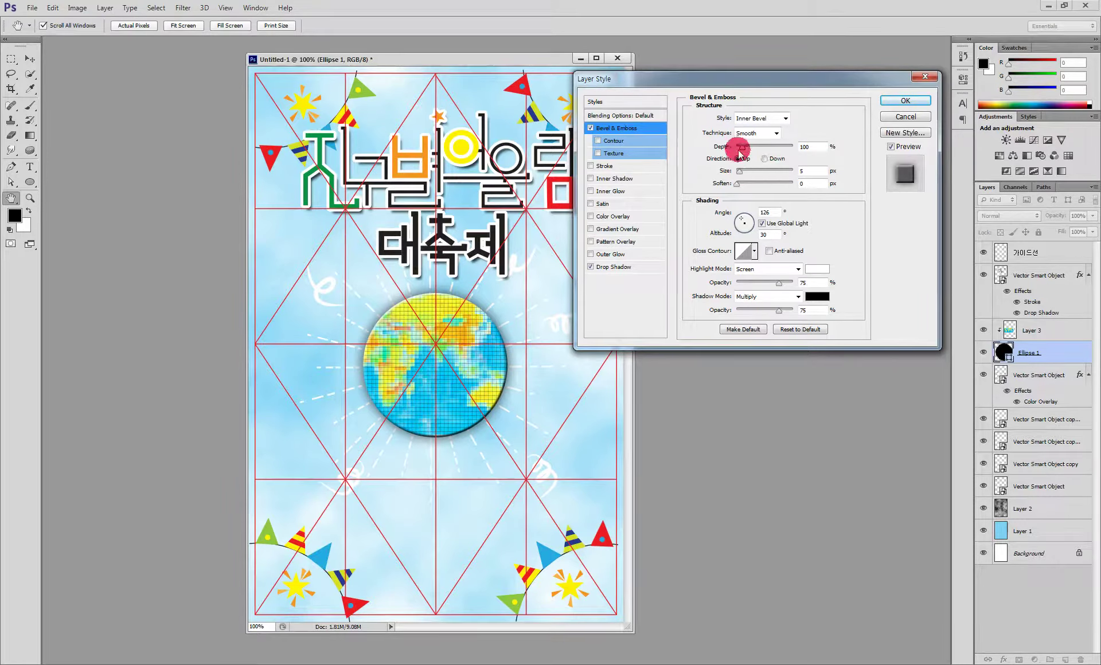
pyautogui.moveTo(742, 149)
pyautogui.mouseDown()
pyautogui.moveTo(755, 154)
pyautogui.moveTo(745, 172)
pyautogui.mouseUp()
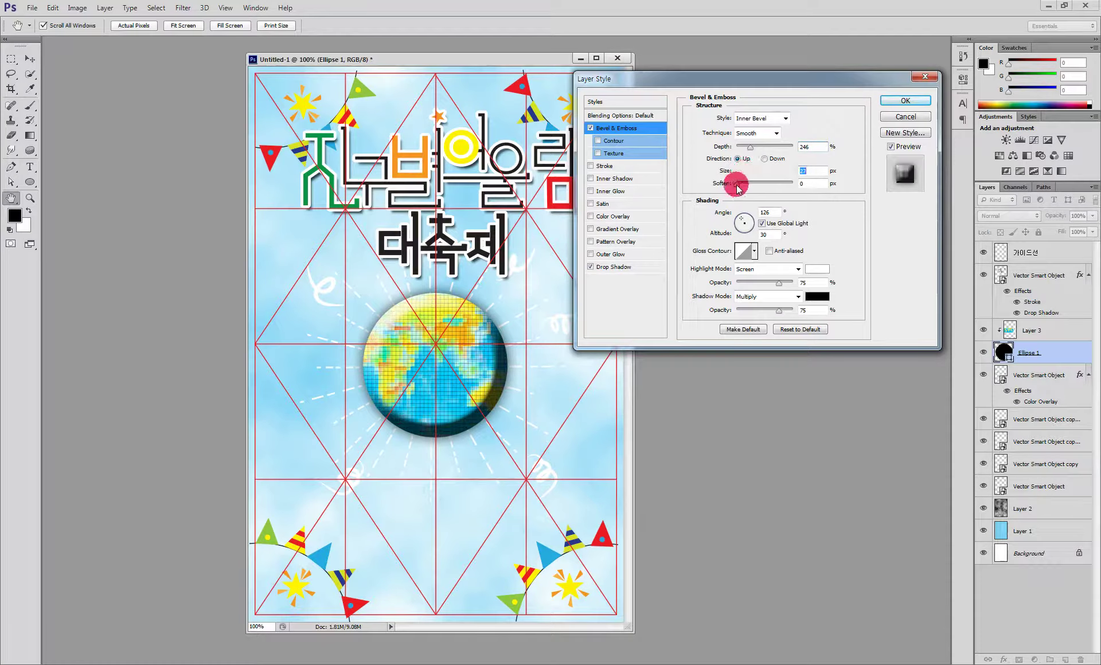
pyautogui.click(750, 185)
pyautogui.moveTo(750, 184); pyautogui.dragTo(757, 185)
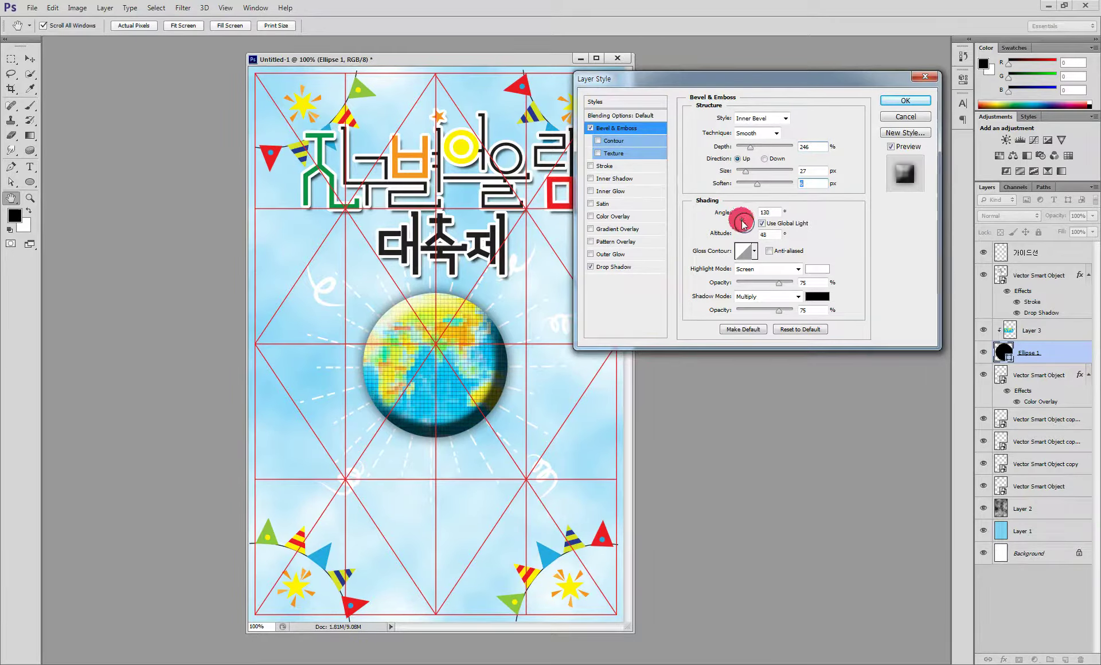
# Step: Adjust the bevel's global light direction, bringing its altitude to 42°
pyautogui.moveTo(744, 224); pyautogui.dragTo(742, 222)
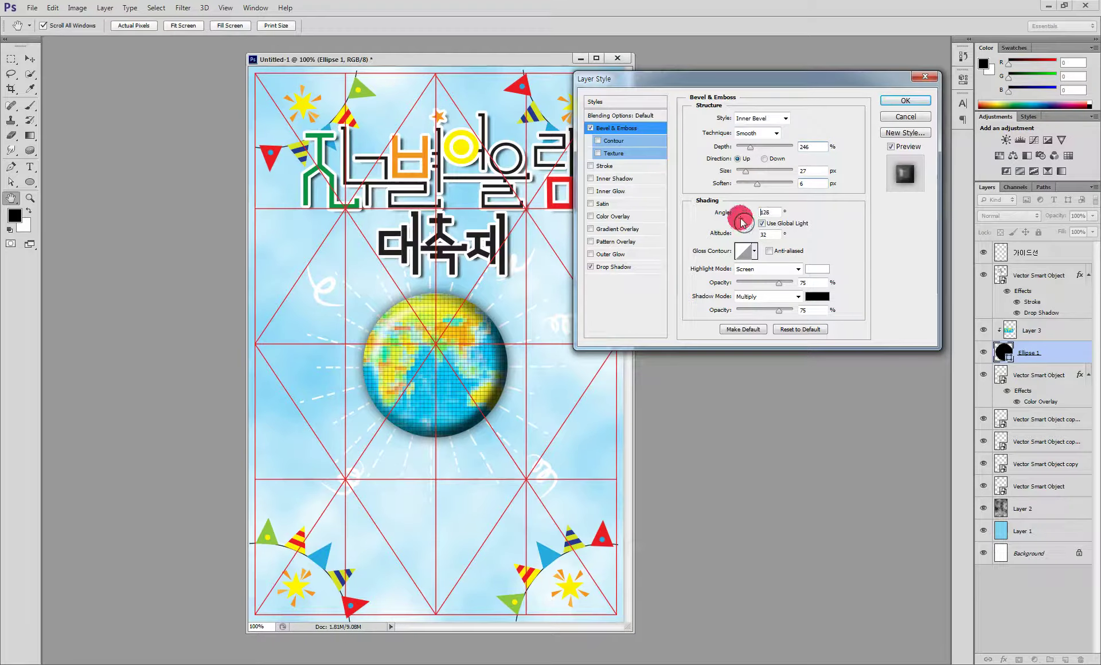
pyautogui.hotkey('shift', 'Tab')
pyautogui.write('0')
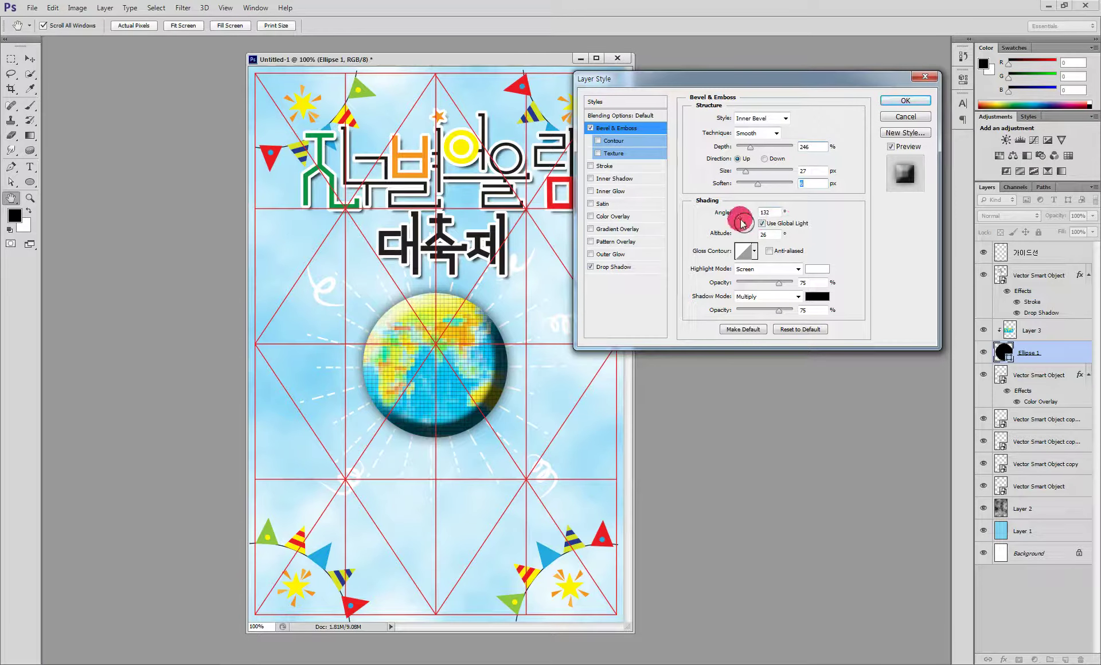
pyautogui.press('Tab')
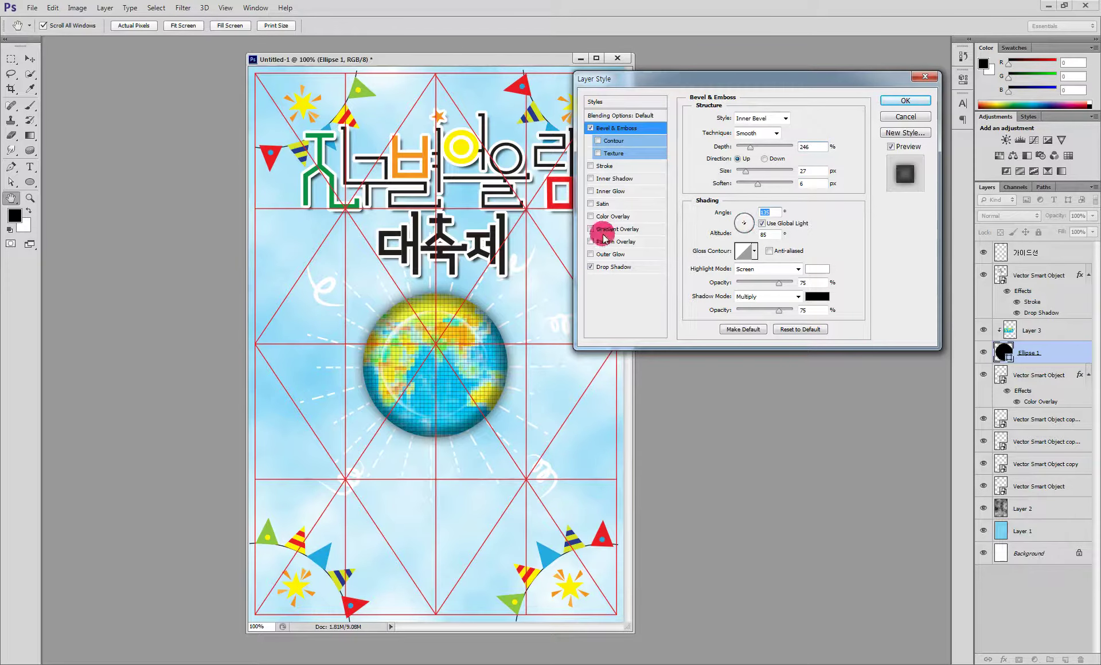
pyautogui.moveTo(747, 226); pyautogui.dragTo(743, 223)
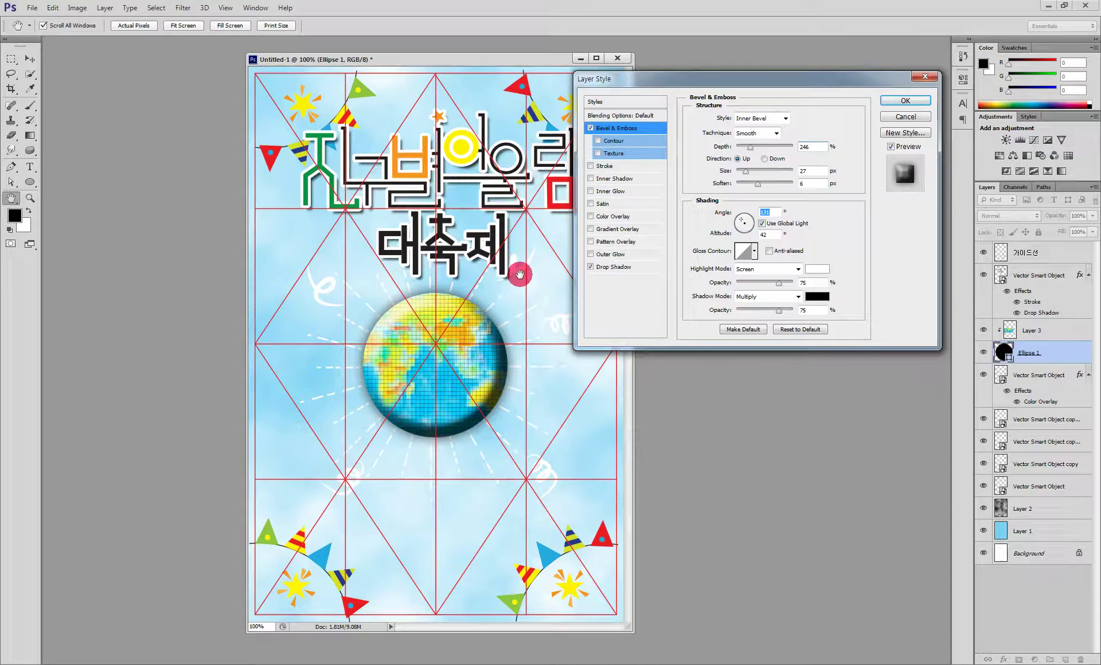
# Step: Take the circle's bevel off global light and set its shading angle to 117° and altitude to 69°
pyautogui.click(762, 224)
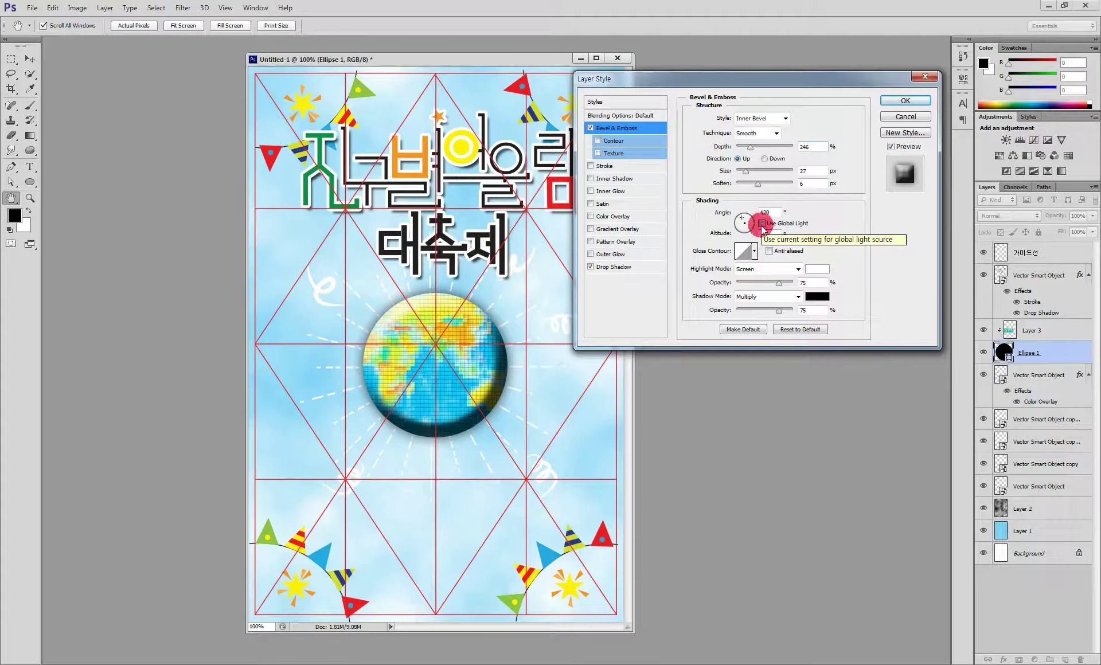
pyautogui.moveTo(741, 220); pyautogui.dragTo(744, 221)
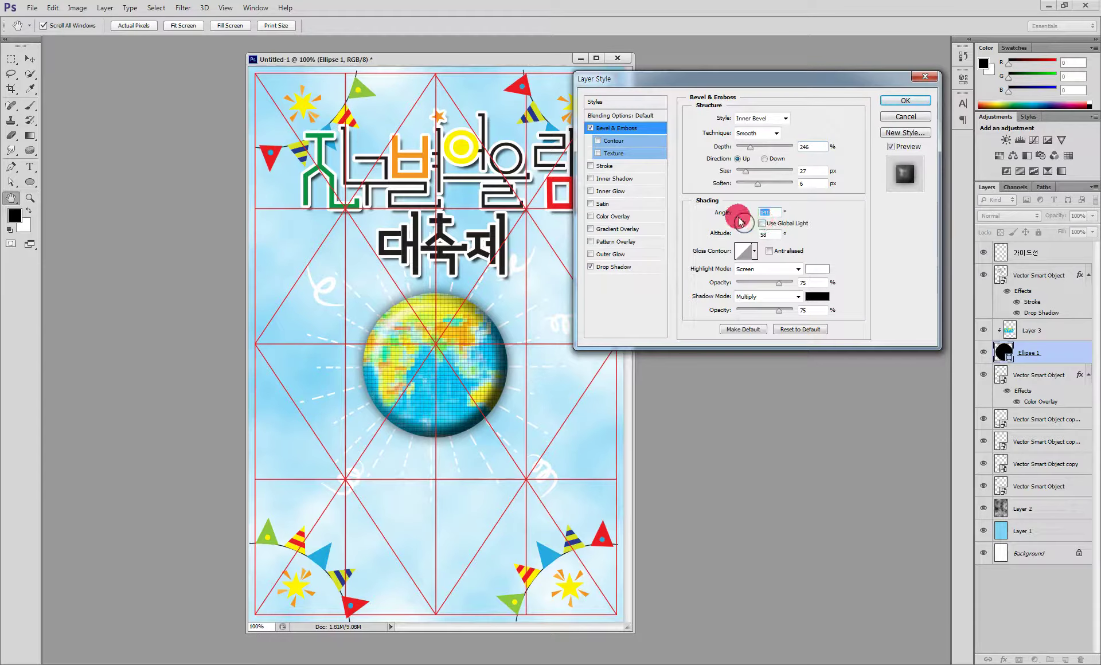
pyautogui.moveTo(743, 225); pyautogui.dragTo(746, 225)
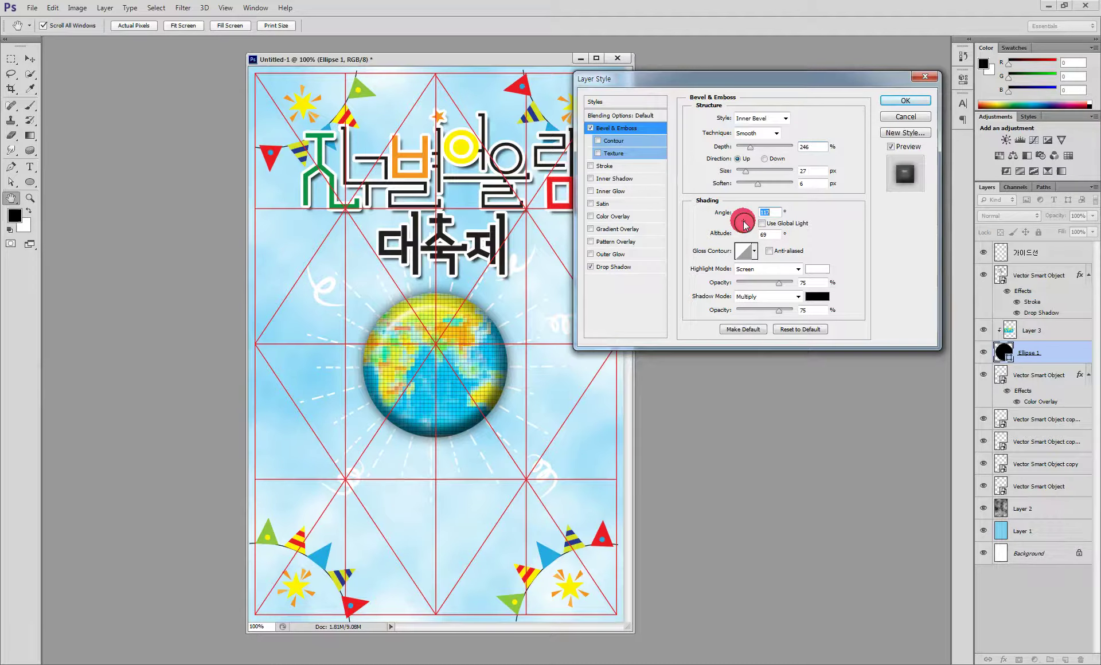
# Step: Set the bevel's depth to 460%, size to 35 px, soften to 10 px, highlight opacity to 95% and shadow opacity to 32%
pyautogui.moveTo(755, 182); pyautogui.dragTo(773, 186)
pyautogui.moveTo(784, 288)
pyautogui.mouseDown()
pyautogui.moveTo(791, 283)
pyautogui.moveTo(749, 312)
pyautogui.moveTo(756, 318)
pyautogui.mouseUp()
pyautogui.moveTo(750, 147)
pyautogui.mouseDown()
pyautogui.moveTo(762, 149)
pyautogui.moveTo(748, 181)
pyautogui.mouseUp()
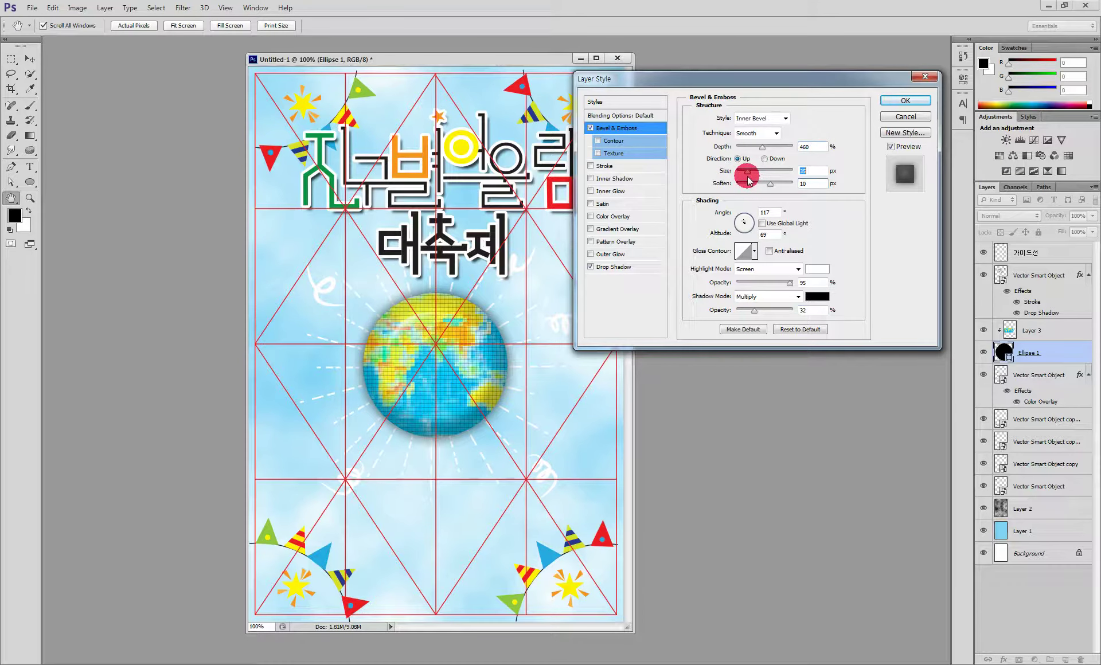
pyautogui.moveTo(748, 181); pyautogui.dragTo(744, 185)
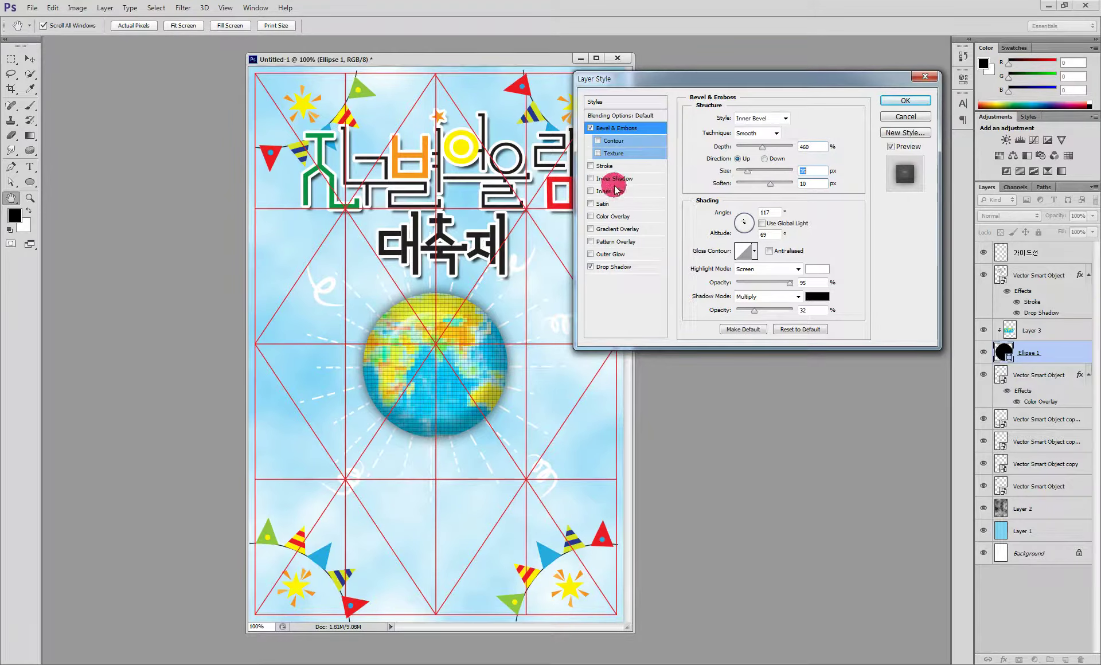
# Step: Add a Multiply Inner Shadow at 75% opacity to the circle, with 0 px distance and an enlarged size
pyautogui.click(631, 180)
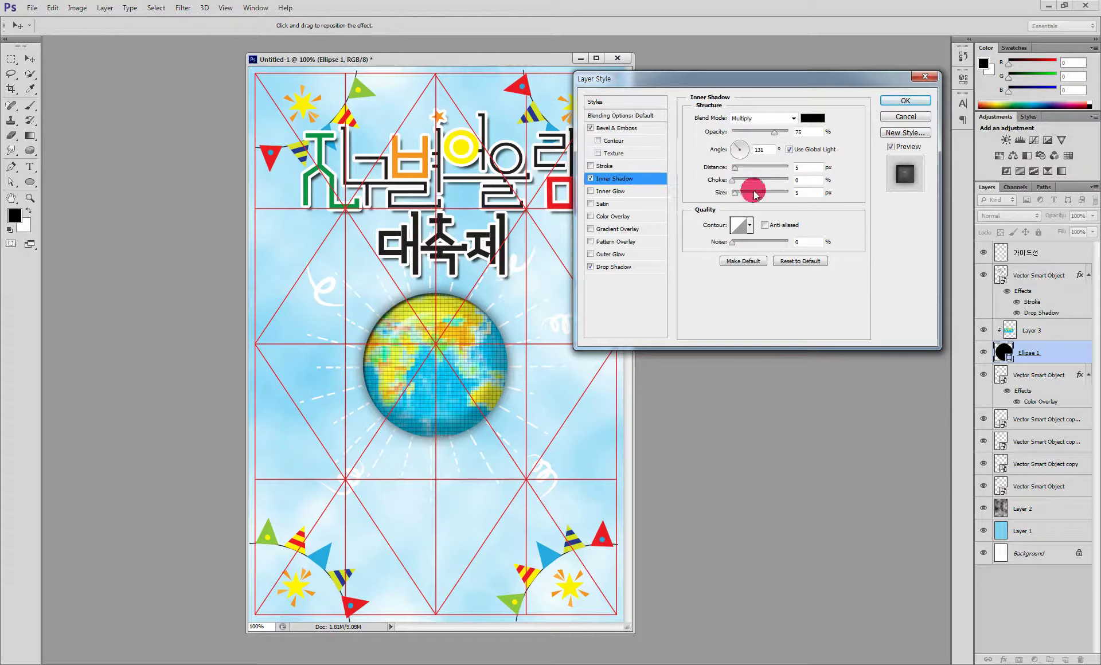
pyautogui.moveTo(735, 167); pyautogui.dragTo(743, 197)
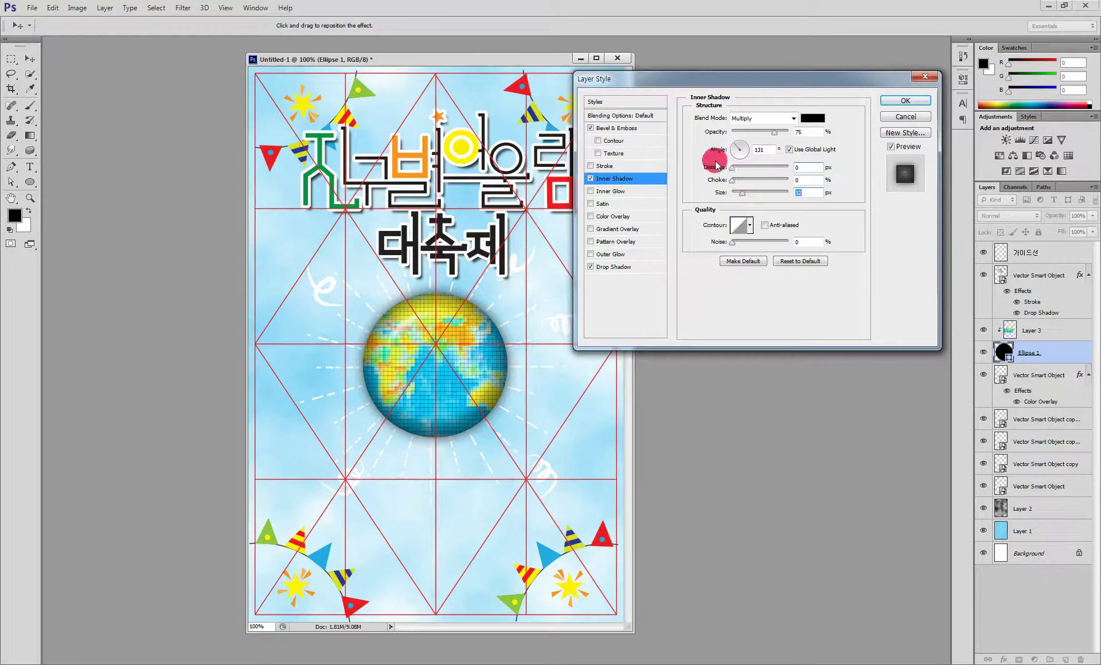
# Step: Refine the circle's bevel to depth 388%, size 46 px, soften 7 px and altitude 58°, and apply the layer styles
pyautogui.click(648, 130)
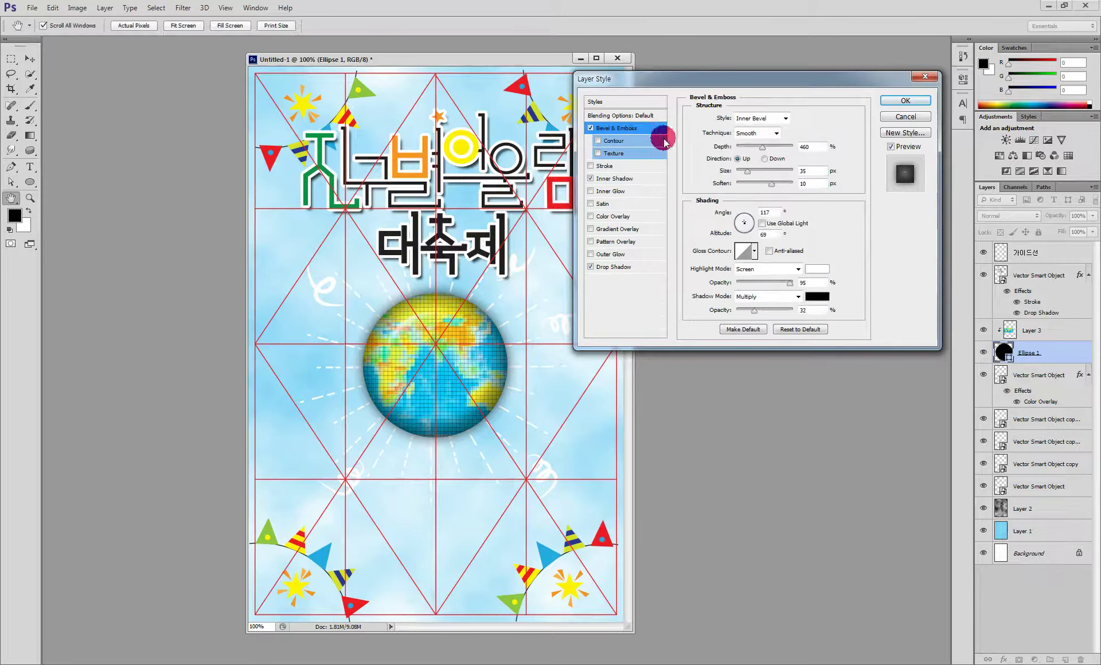
pyautogui.moveTo(758, 152); pyautogui.dragTo(748, 192)
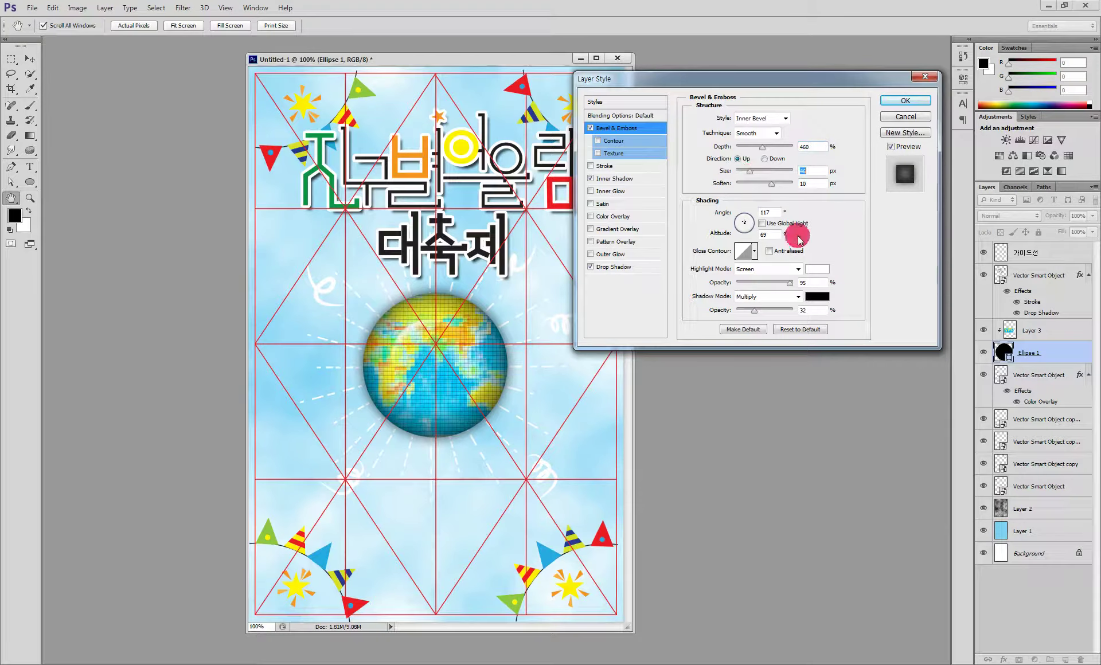
pyautogui.moveTo(771, 182); pyautogui.dragTo(756, 149)
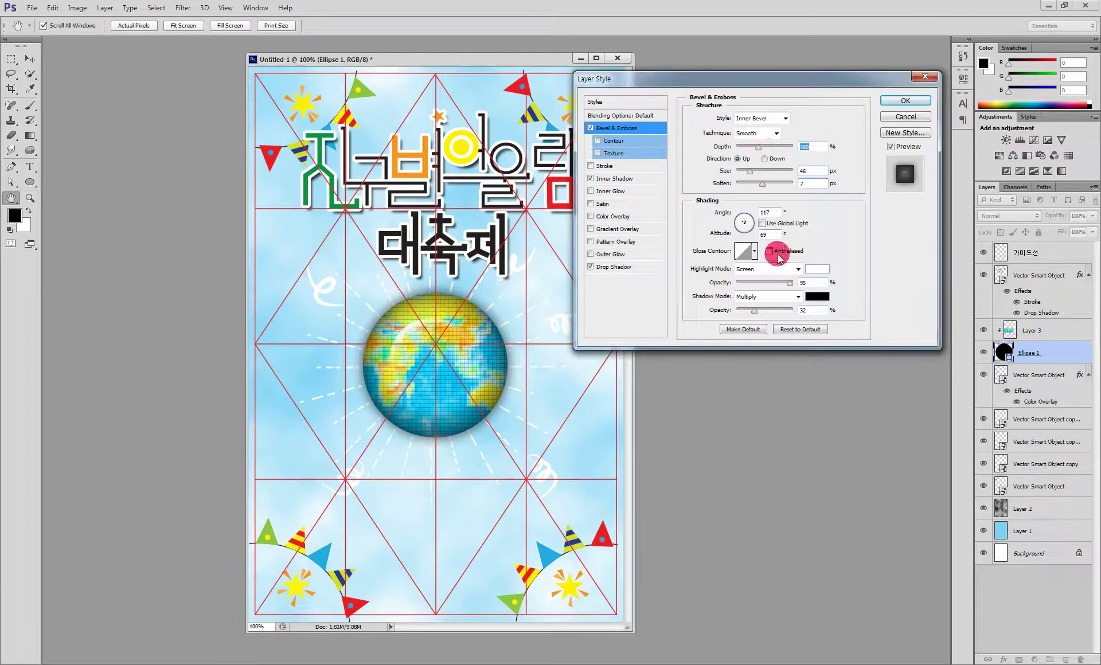
pyautogui.moveTo(745, 225); pyautogui.dragTo(744, 225)
pyautogui.click(743, 223)
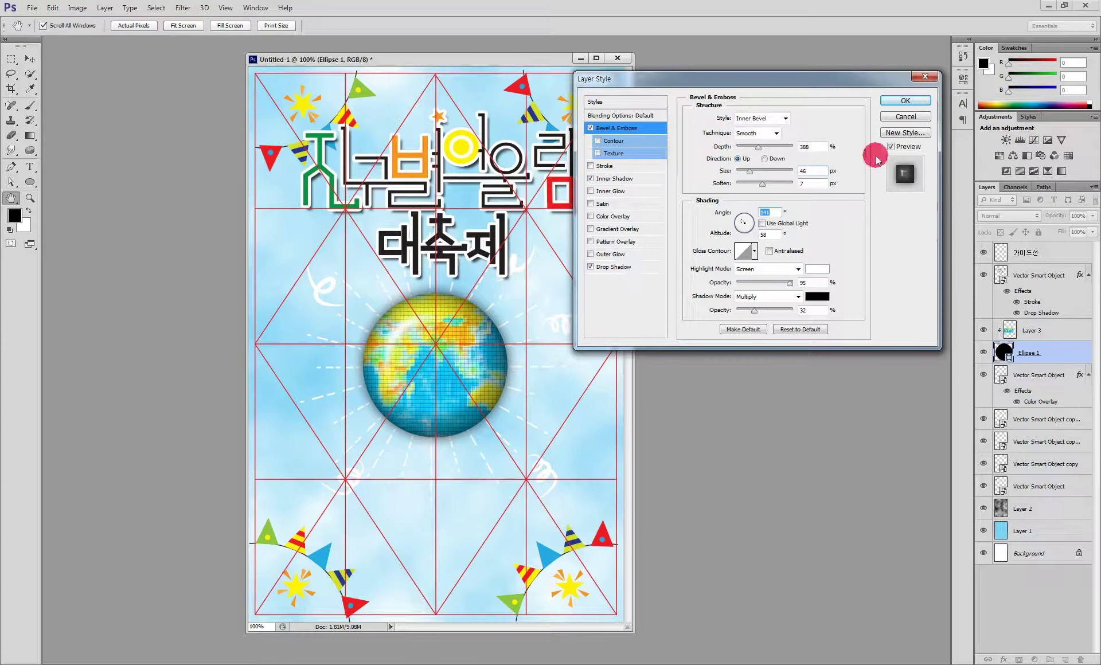
pyautogui.click(916, 103)
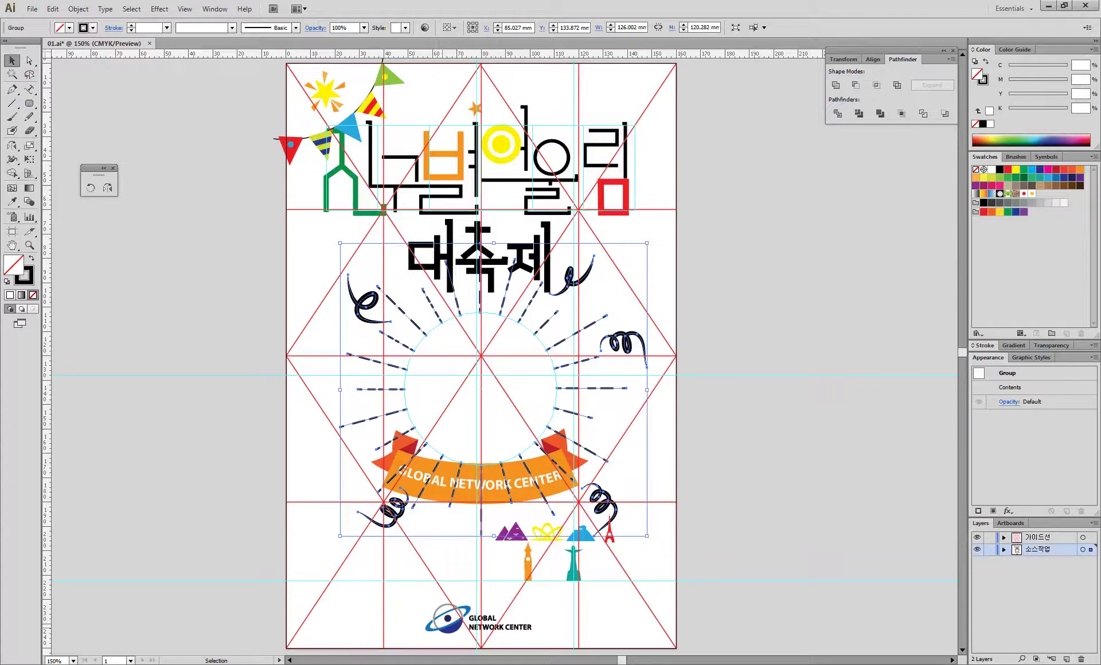
pyautogui.click(550, 534)
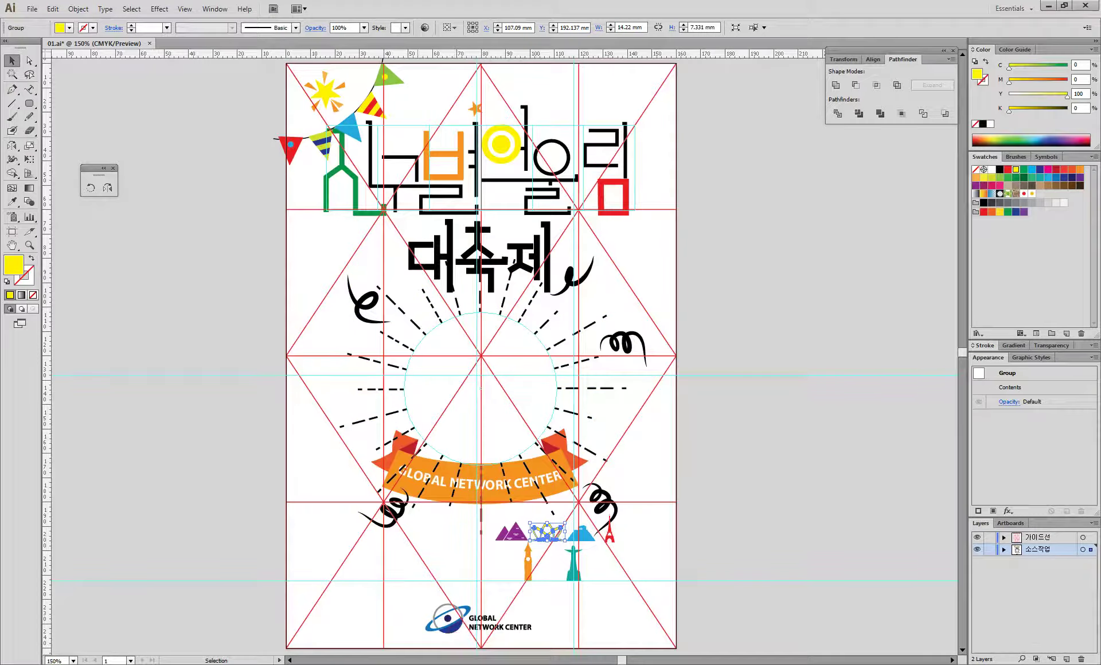
pyautogui.hotkey('alt', 'Tab')
pyautogui.hotkey('ctrl', 'v')
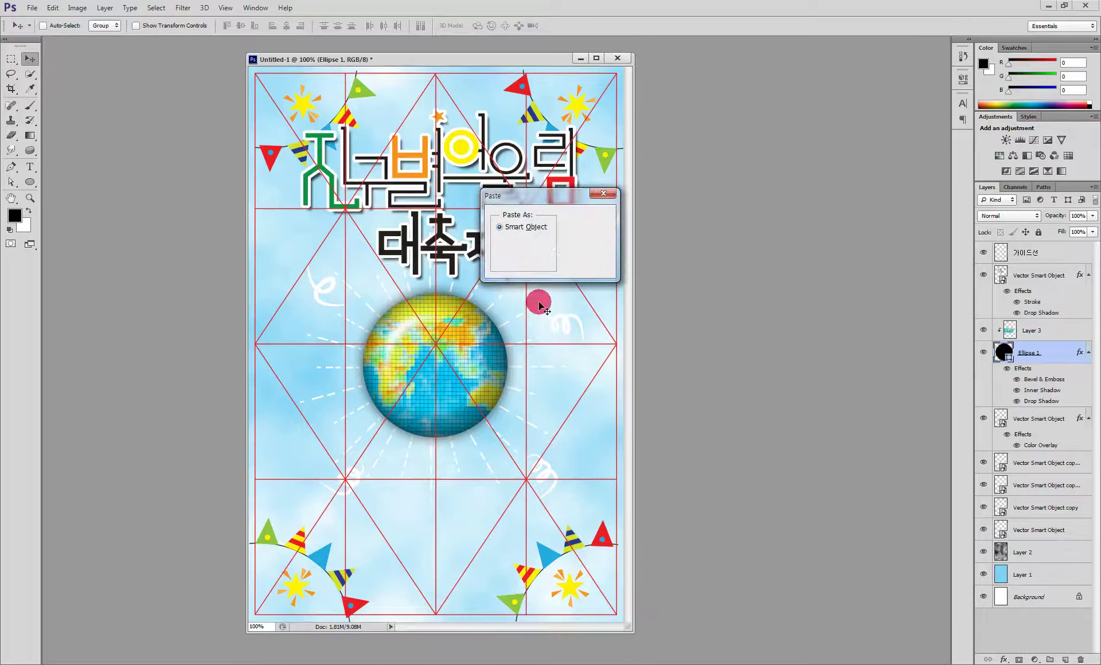
pyautogui.click(592, 219)
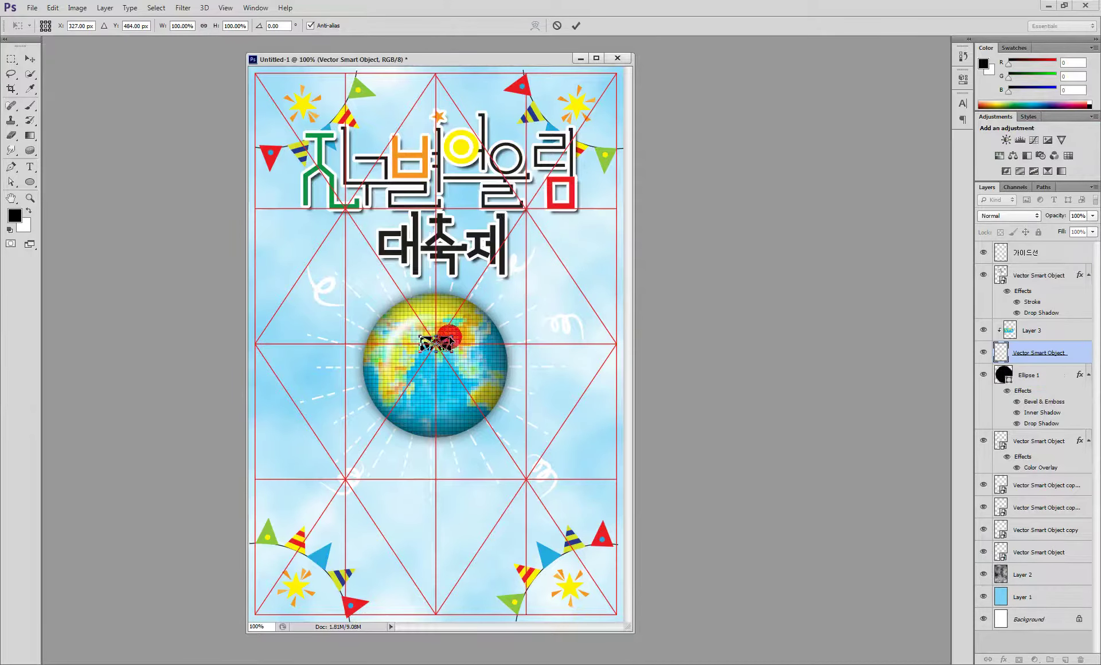
pyautogui.moveTo(453, 336); pyautogui.dragTo(472, 326)
pyautogui.press('Escape')
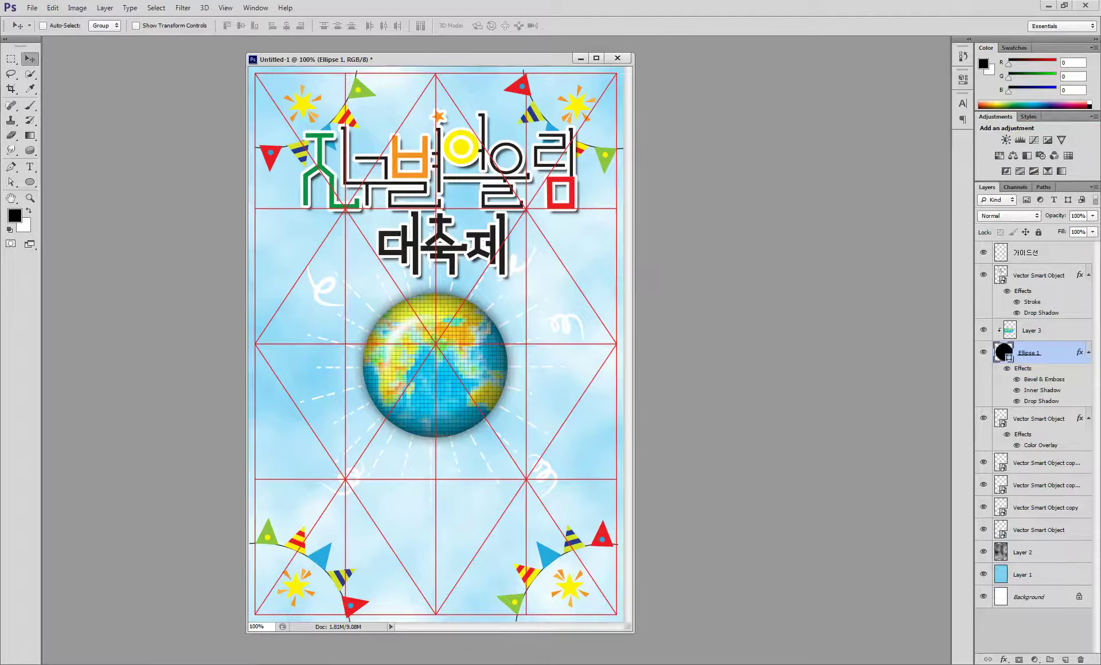
# Step: Copy the yellow arched landmark icon from Illustrator and paste it into the Photoshop poster as a Smart Object above the title layer, on the globe's top edge
pyautogui.click(455, 651)
pyautogui.click(548, 535)
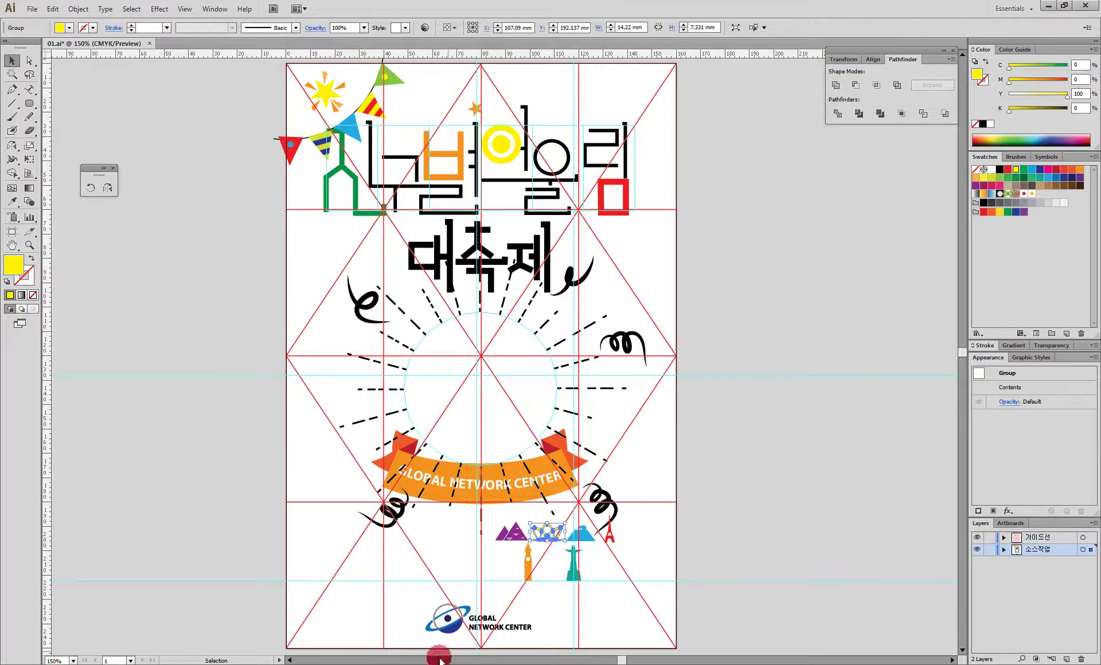
pyautogui.moveTo(416, 654)
pyautogui.click(434, 620)
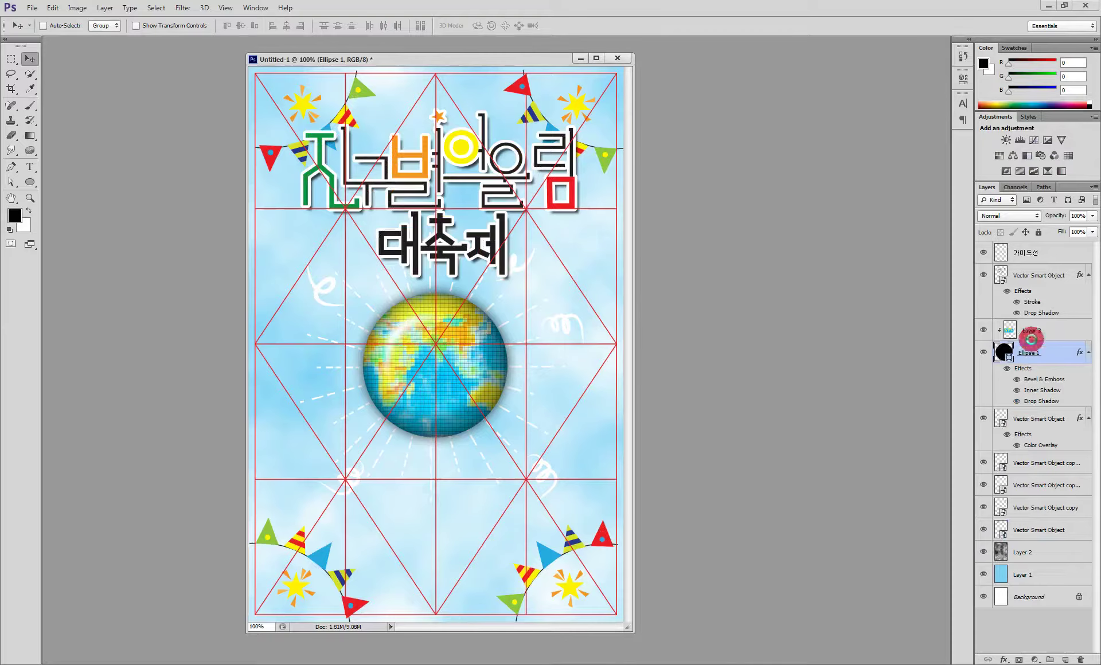
pyautogui.click(1047, 252)
pyautogui.click(1049, 276)
pyautogui.hotkey('ctrl', 'v')
pyautogui.click(587, 220)
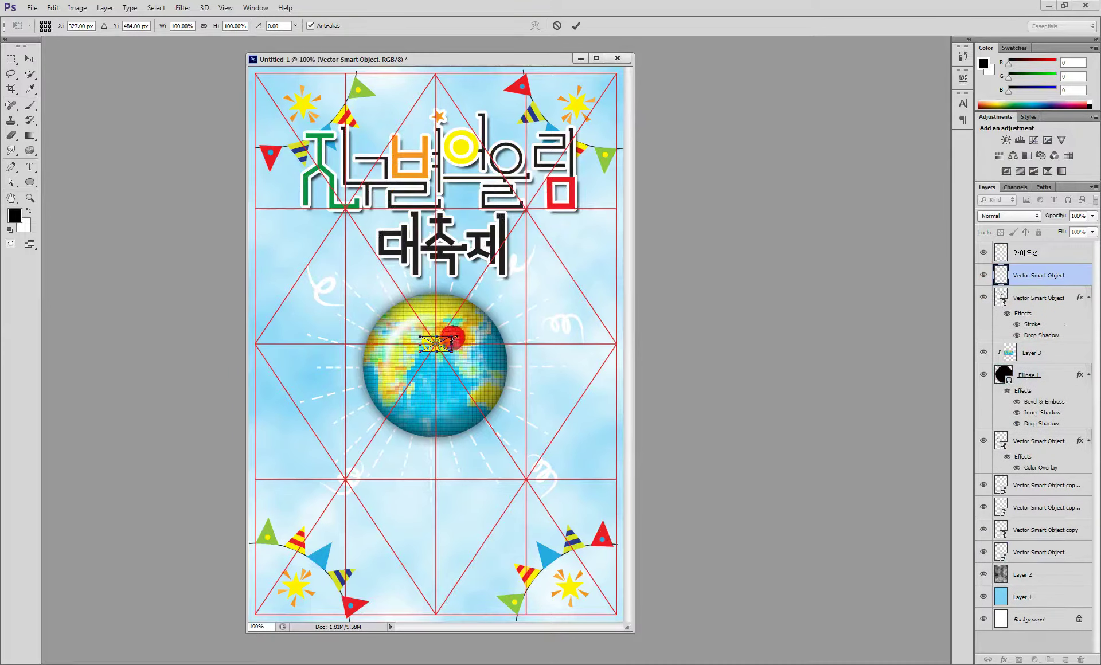
pyautogui.moveTo(452, 336); pyautogui.dragTo(446, 299)
pyautogui.press('Return')
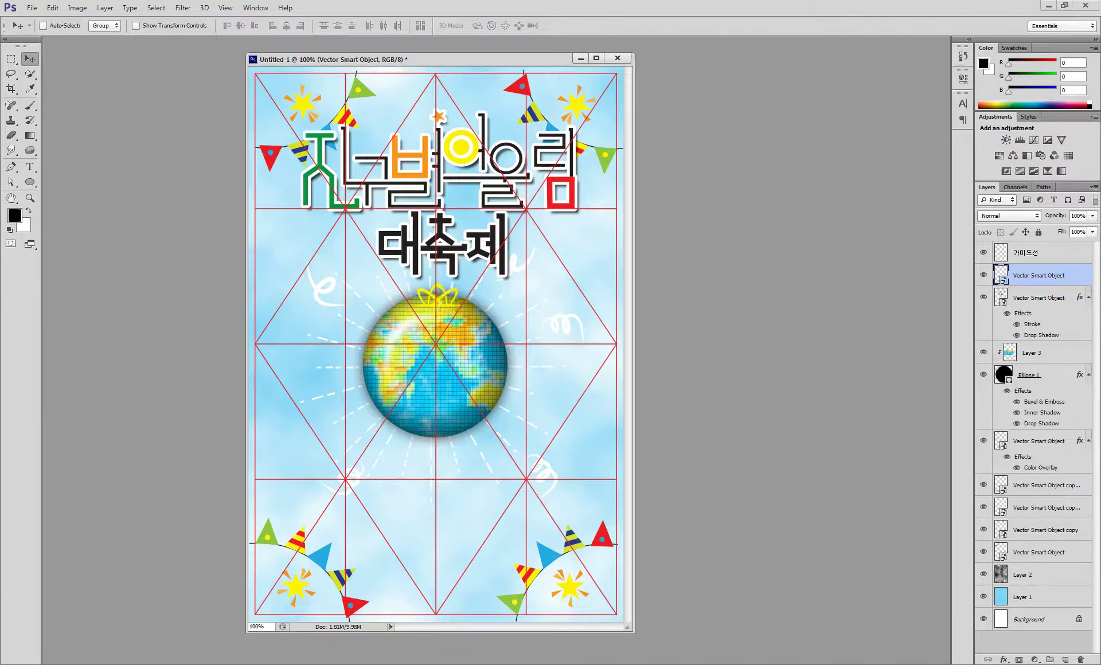
# Step: Copy the purple pyramids icon from Illustrator and paste it into the Photoshop poster as a Smart Object directly above the white burst layer
pyautogui.click(482, 664)
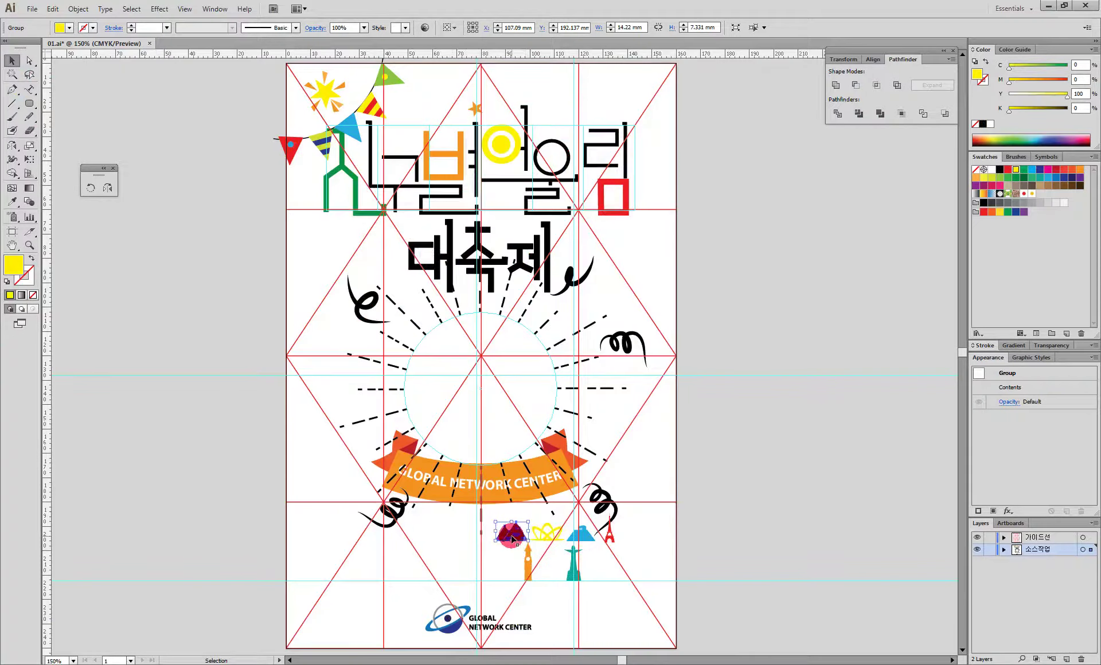
pyautogui.click(516, 536)
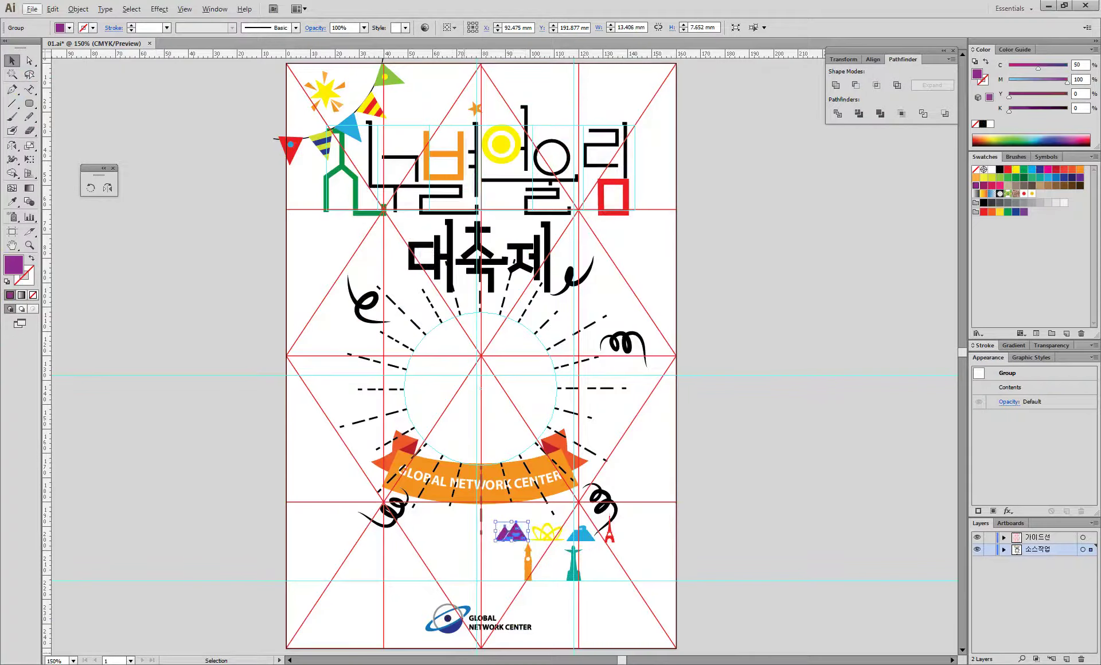
pyautogui.click(467, 641)
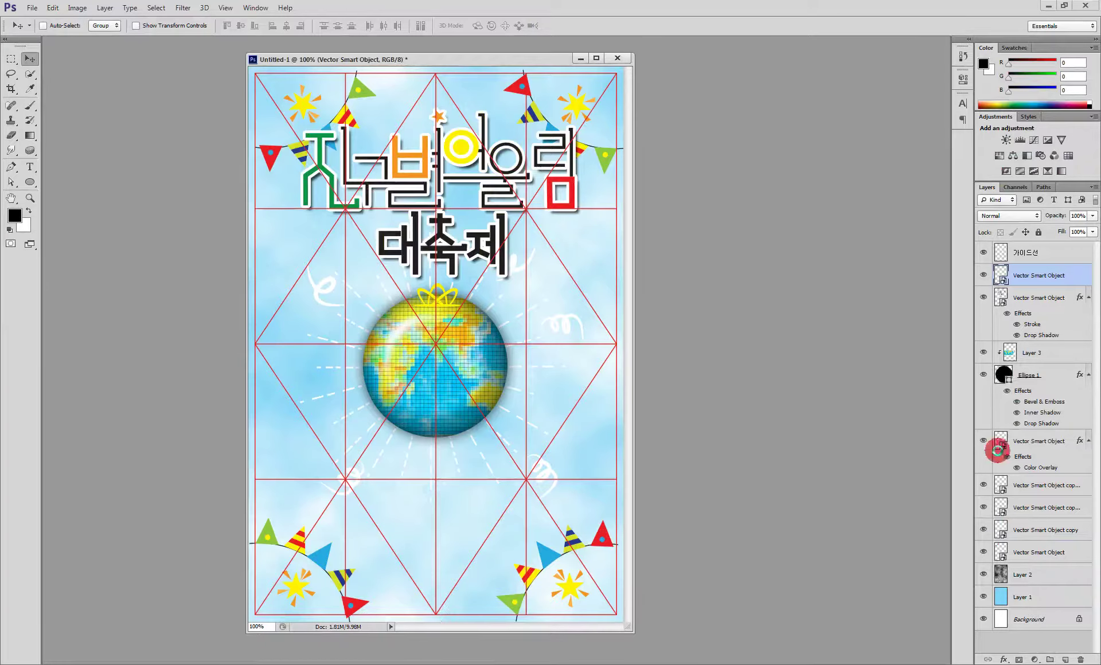
pyautogui.click(1030, 375)
pyautogui.click(1039, 443)
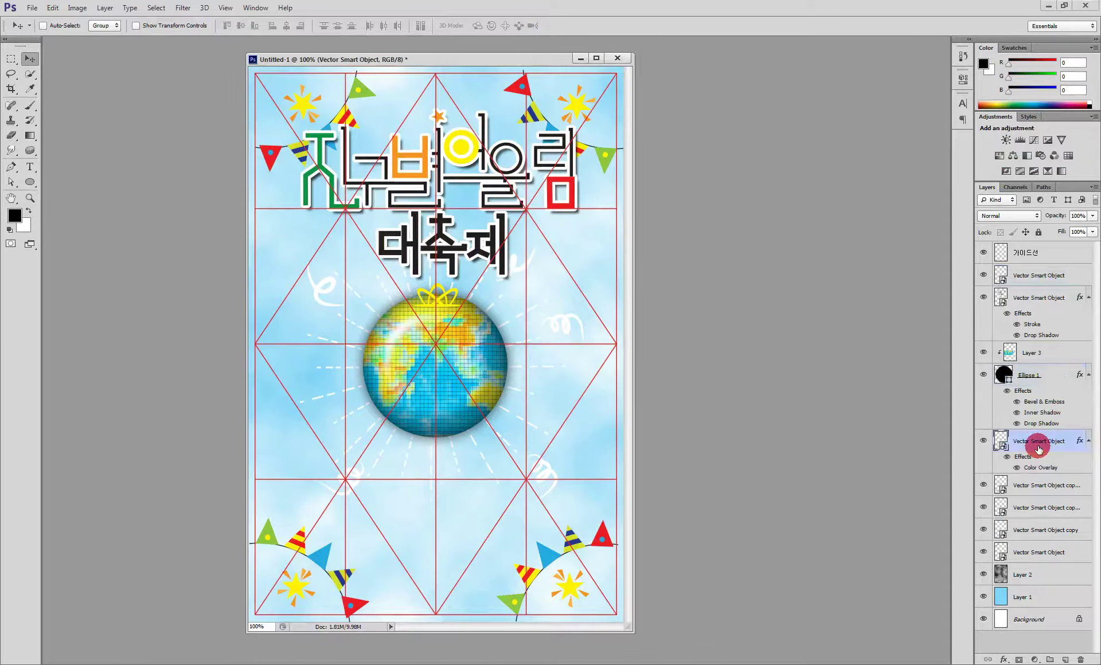
pyautogui.hotkey('ctrl', 'v')
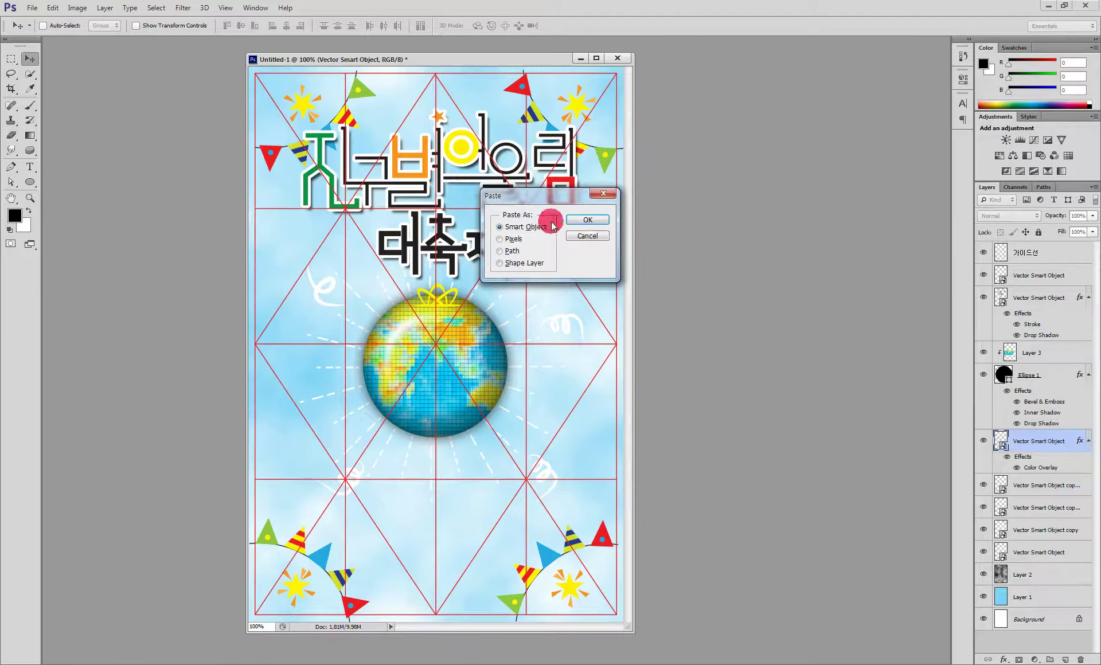
pyautogui.click(583, 218)
# Step: Scale the purple pyramids to about 160%, rotate them about -112° and place them against the globe's lower-left edge
pyautogui.moveTo(456, 332); pyautogui.dragTo(356, 402)
pyautogui.moveTo(392, 436); pyautogui.dragTo(409, 423)
pyautogui.moveTo(357, 381); pyautogui.dragTo(360, 392)
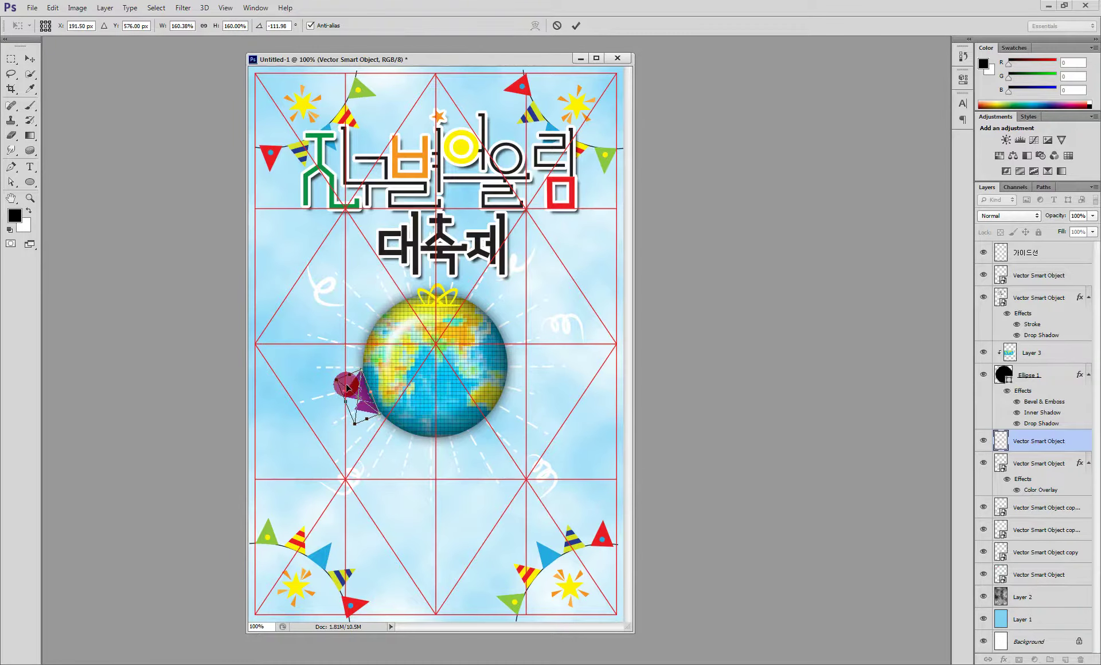
pyautogui.press('Return')
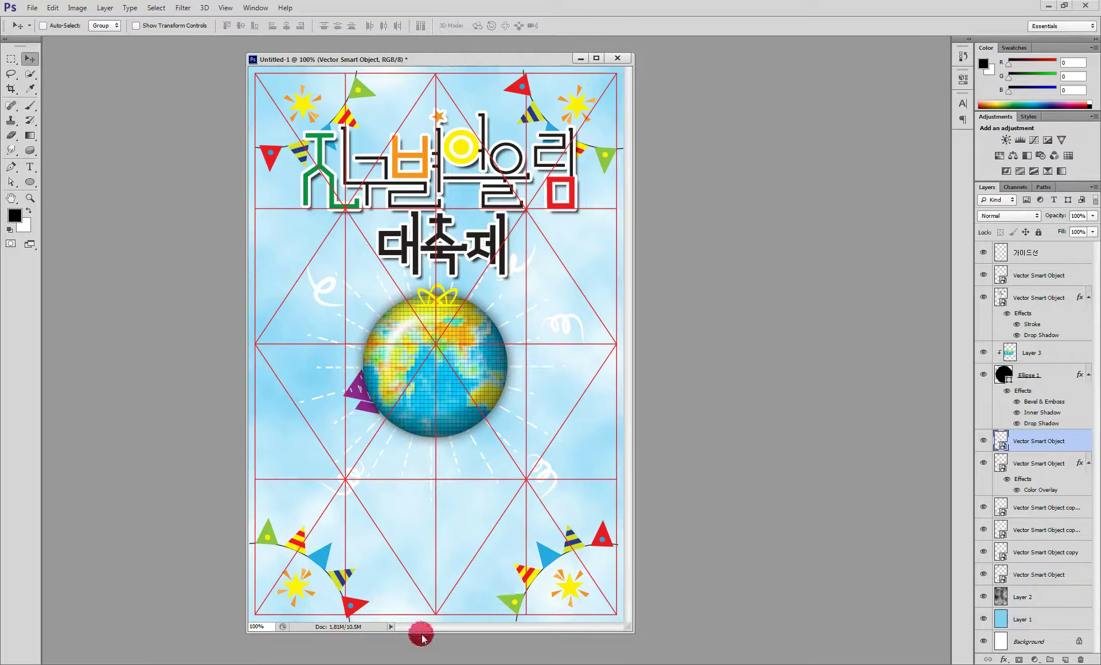
# Step: Switch to Illustrator, enlarge the red Eiffel Tower icon to about 9.6 × 27.9 mm and copy it for the Photoshop poster
pyautogui.hotkey('alt', 'Tab')
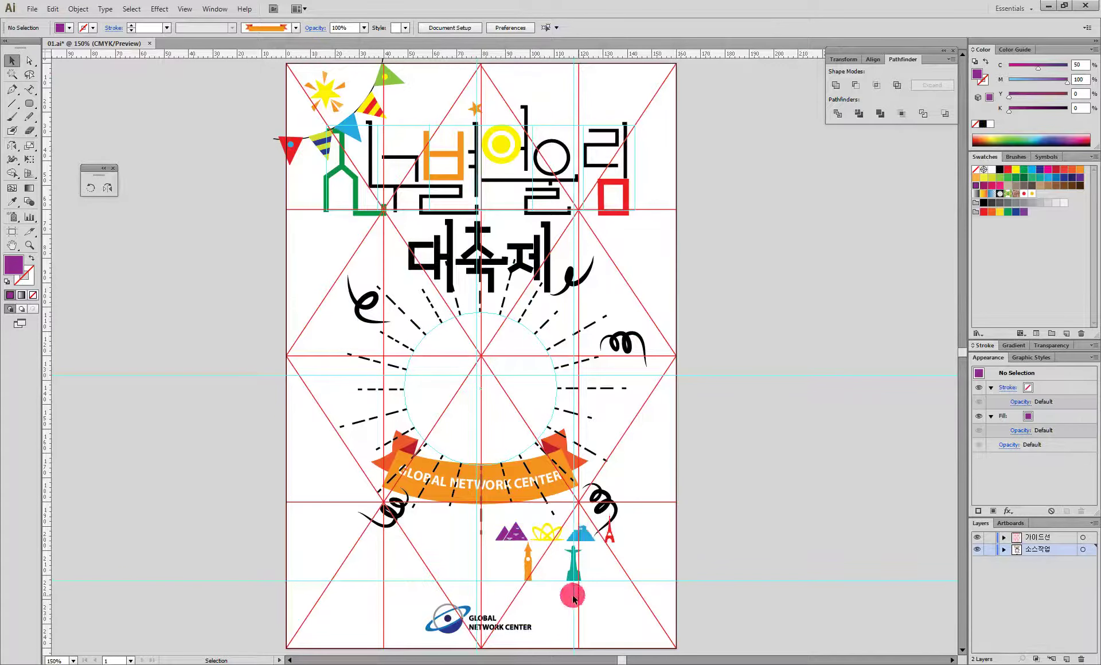
pyautogui.click(610, 525)
pyautogui.moveTo(624, 507); pyautogui.dragTo(628, 474)
pyautogui.hotkey('ctrl', 'c')
pyautogui.hotkey('alt', 'Tab')
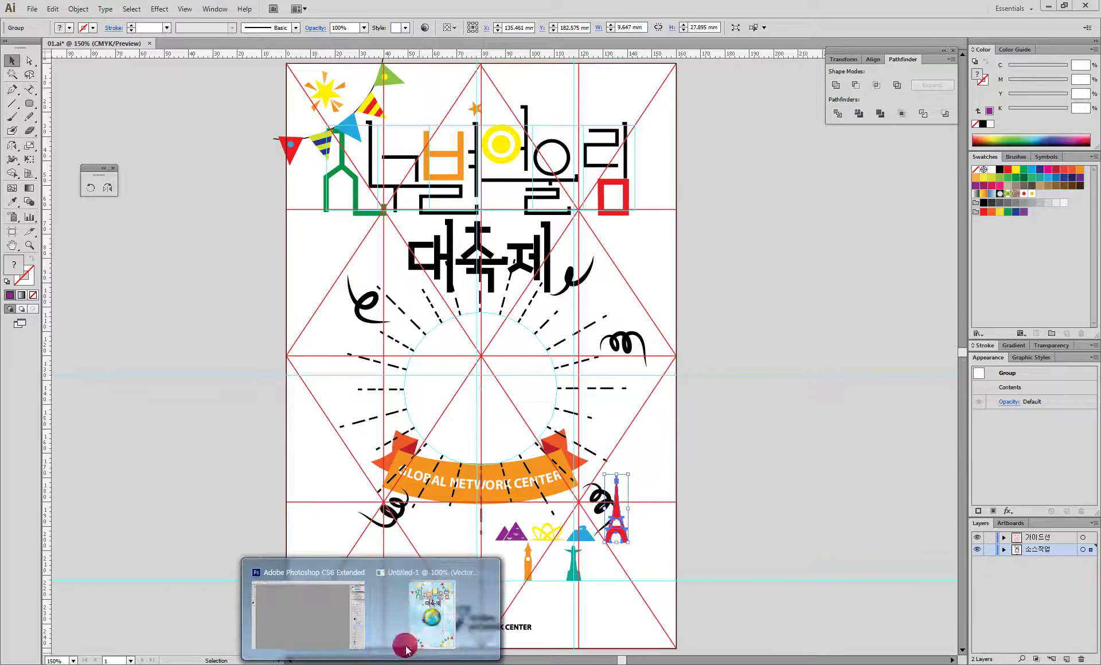
# Step: Paste the Eiffel Tower as a Smart Object, rotate it about -52.5° and stand it behind the globe's upper-left edge
pyautogui.hotkey('ctrl', 'v')
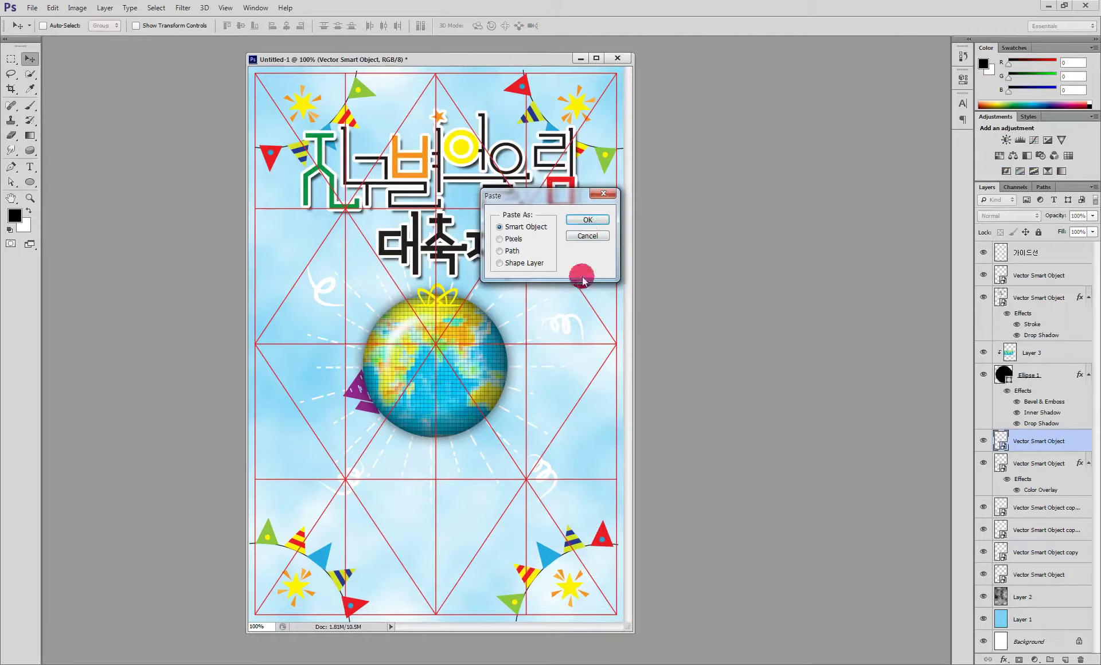
pyautogui.click(588, 220)
pyautogui.moveTo(401, 298); pyautogui.dragTo(374, 294)
pyautogui.moveTo(437, 338); pyautogui.dragTo(445, 271)
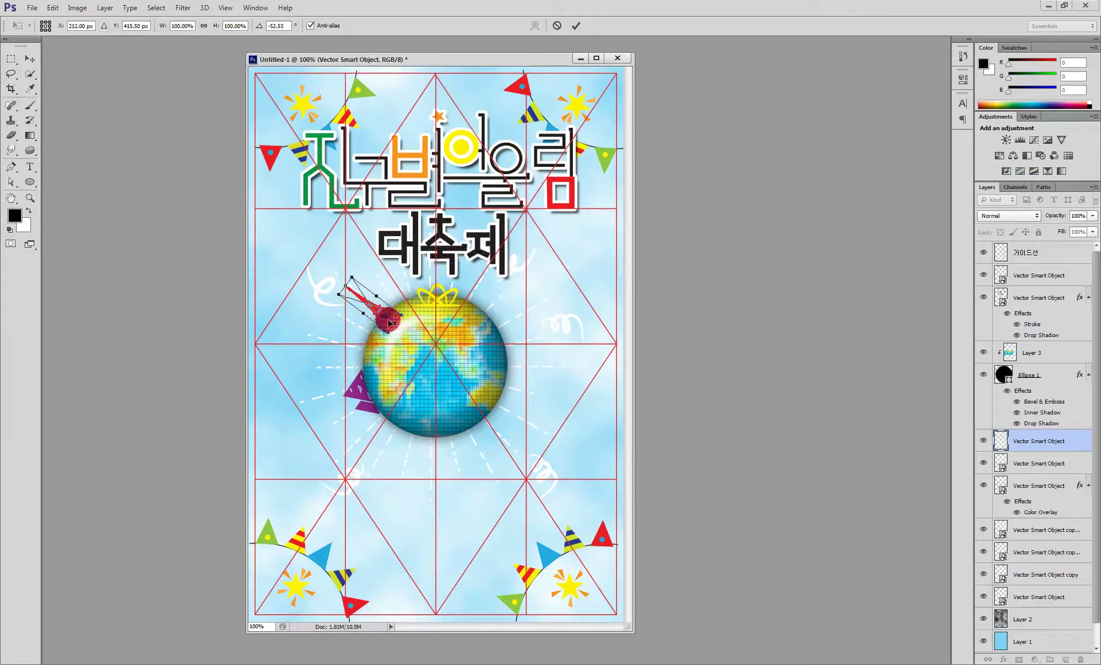
pyautogui.press('Return')
pyautogui.moveTo(381, 312); pyautogui.dragTo(361, 305)
# Step: Switch to Illustrator and enlarge the orange clock tower icon to about 5.1 × 25 mm
pyautogui.hotkey('alt', 'Tab')
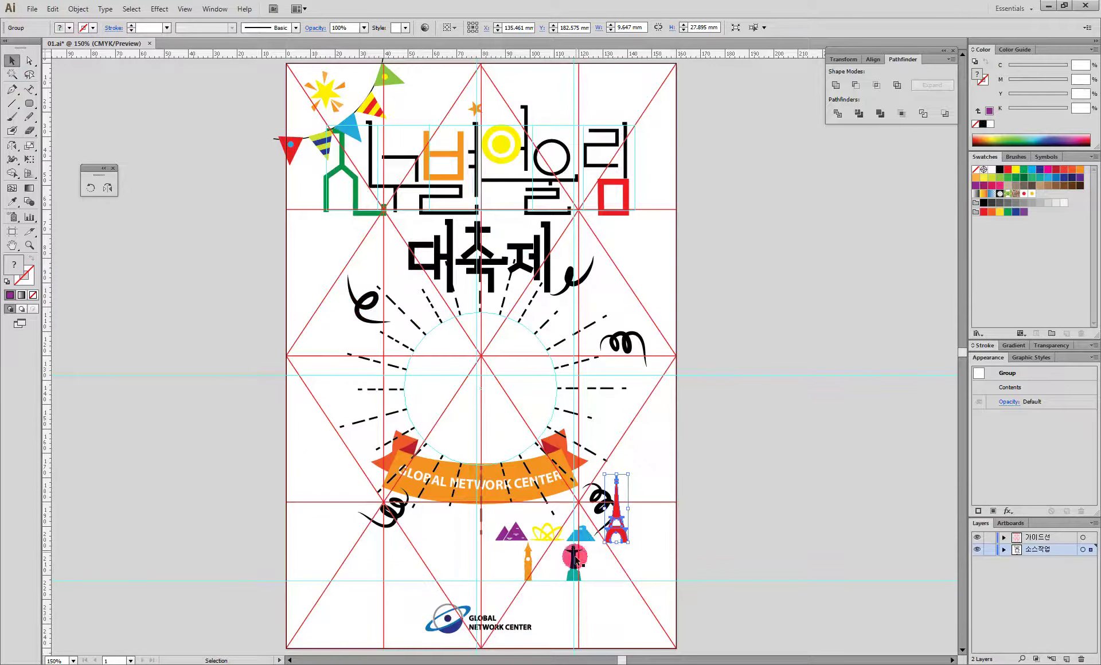
pyautogui.click(582, 541)
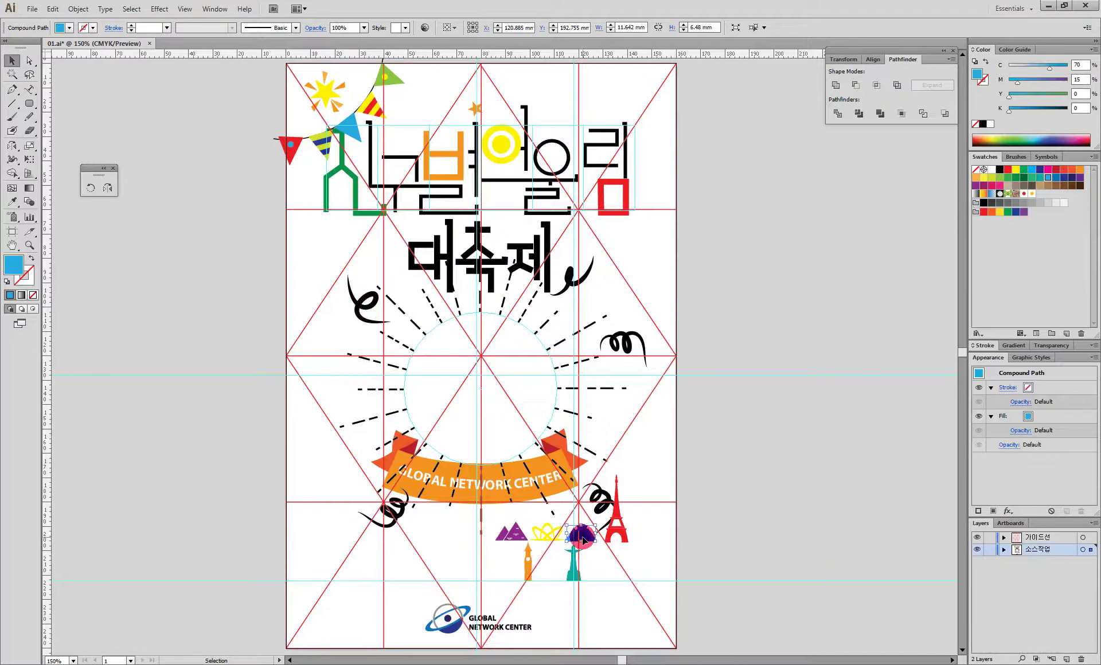
pyautogui.click(531, 562)
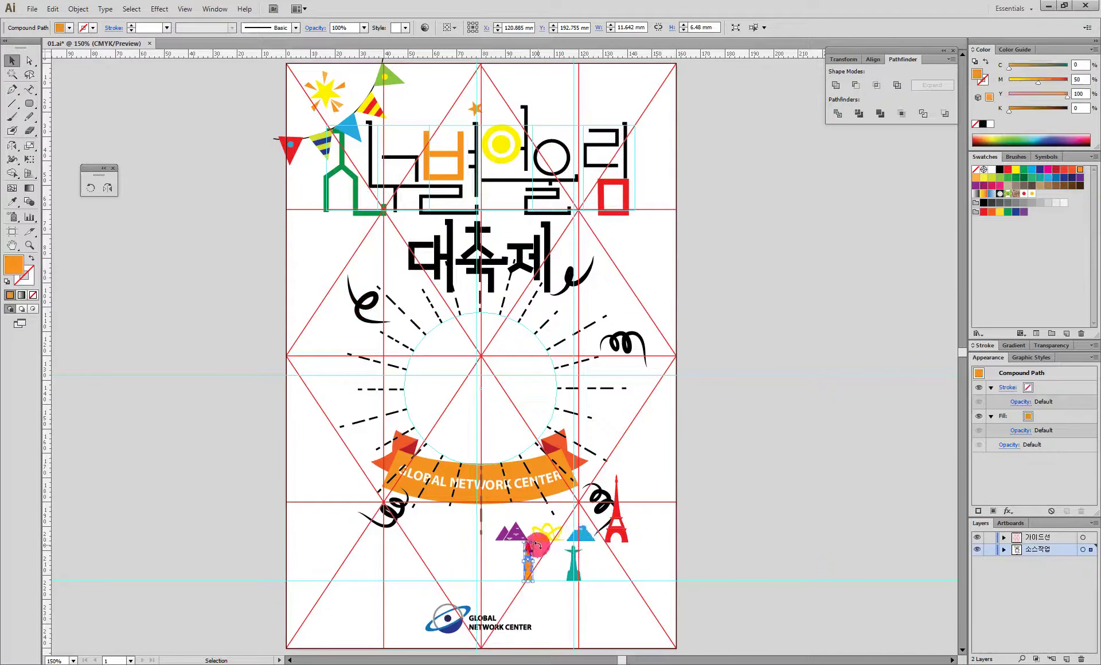
pyautogui.moveTo(534, 542); pyautogui.dragTo(547, 524)
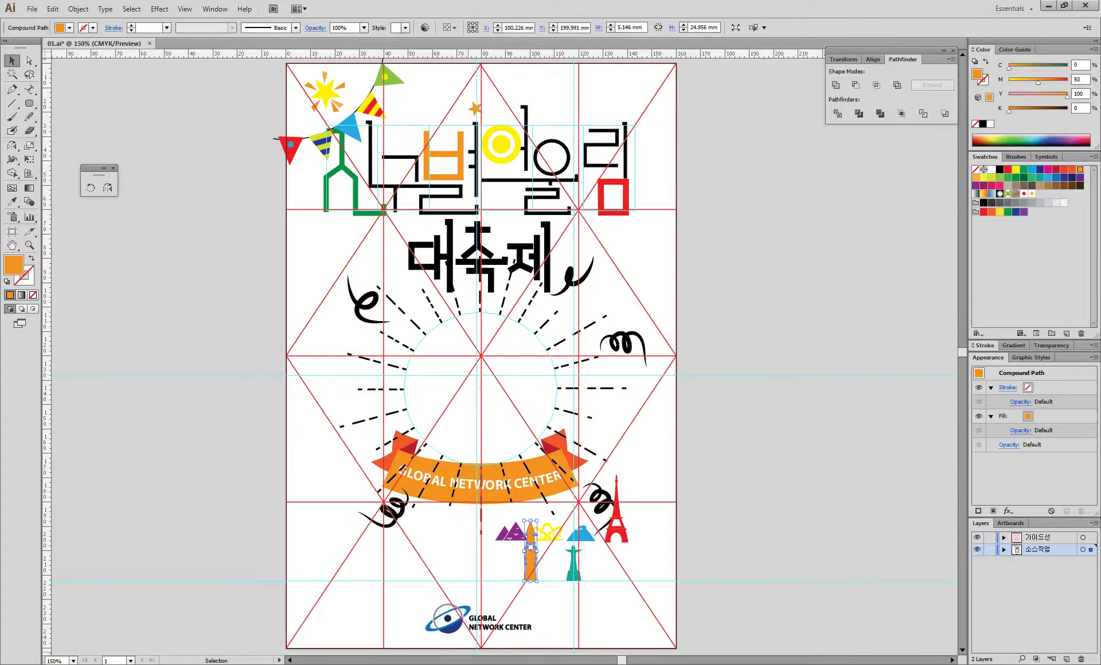
# Step: Paste the orange clock tower into the Photoshop poster as a Smart Object and rotate it outward behind the globe's upper-right edge
pyautogui.click(432, 627)
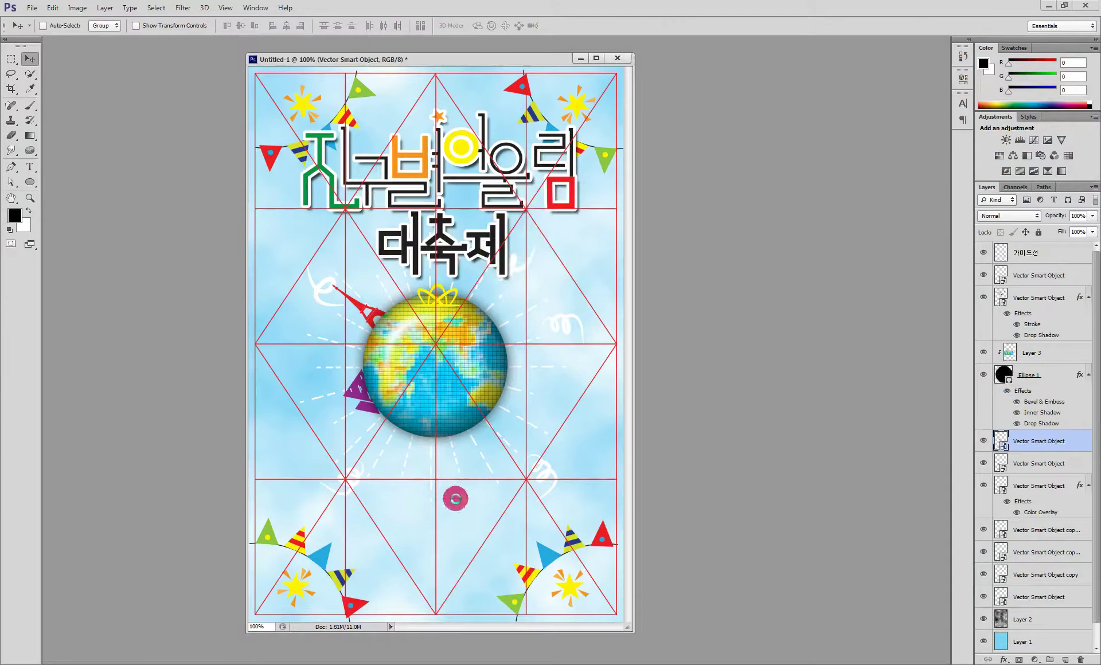
pyautogui.hotkey('ctrl', 'v')
pyautogui.click(584, 222)
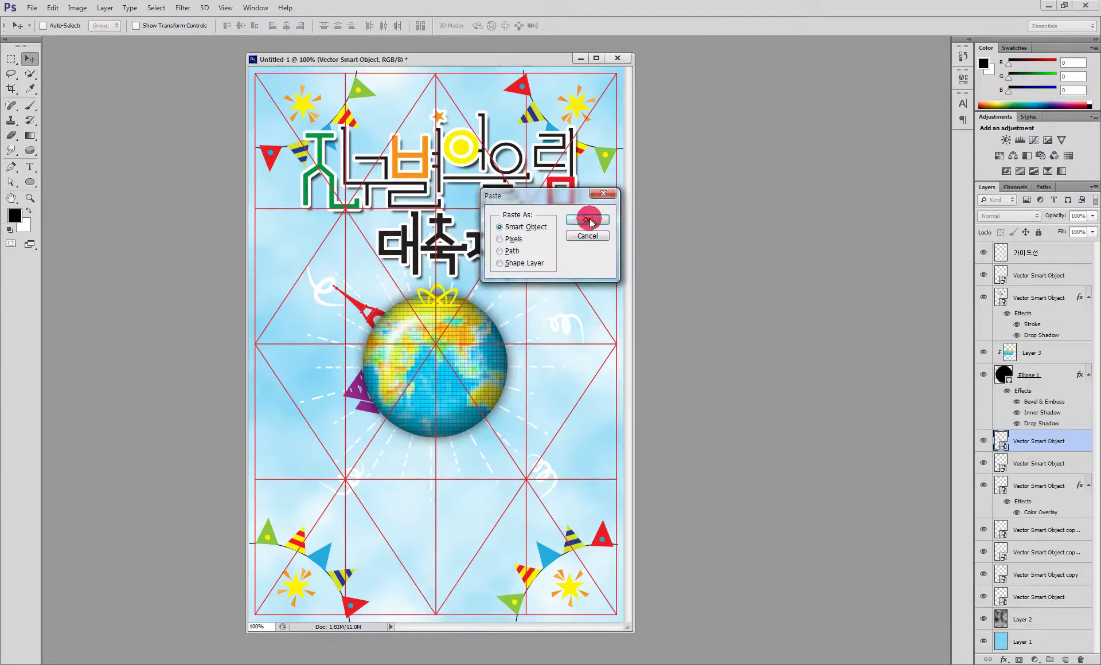
pyautogui.click(438, 336)
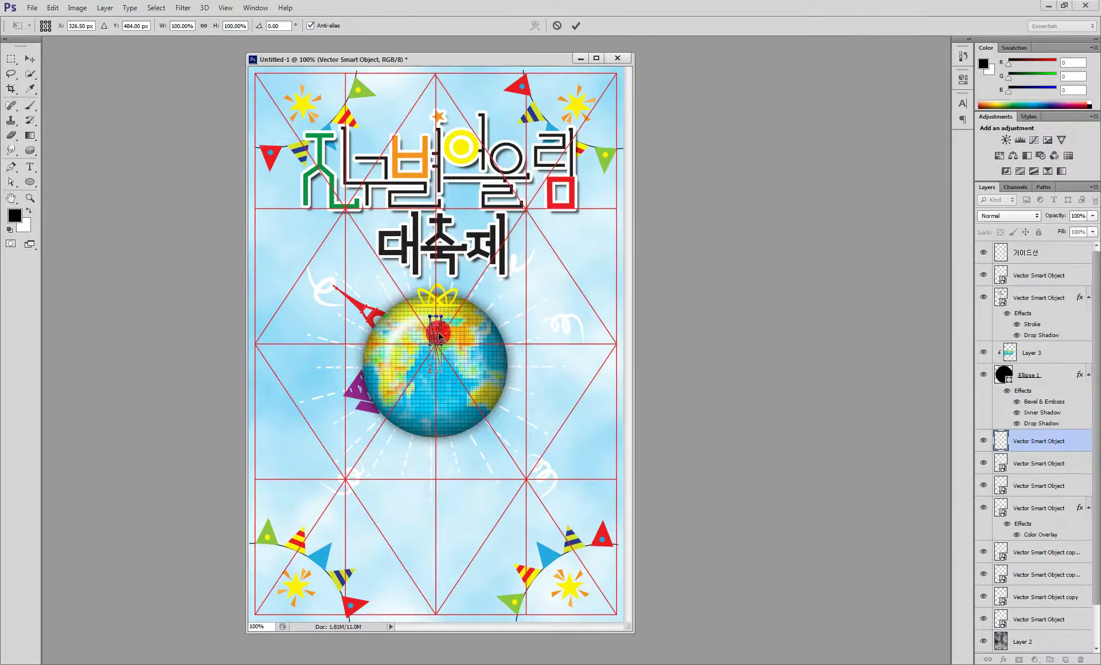
pyautogui.moveTo(446, 326); pyautogui.dragTo(518, 313)
pyautogui.press('Return')
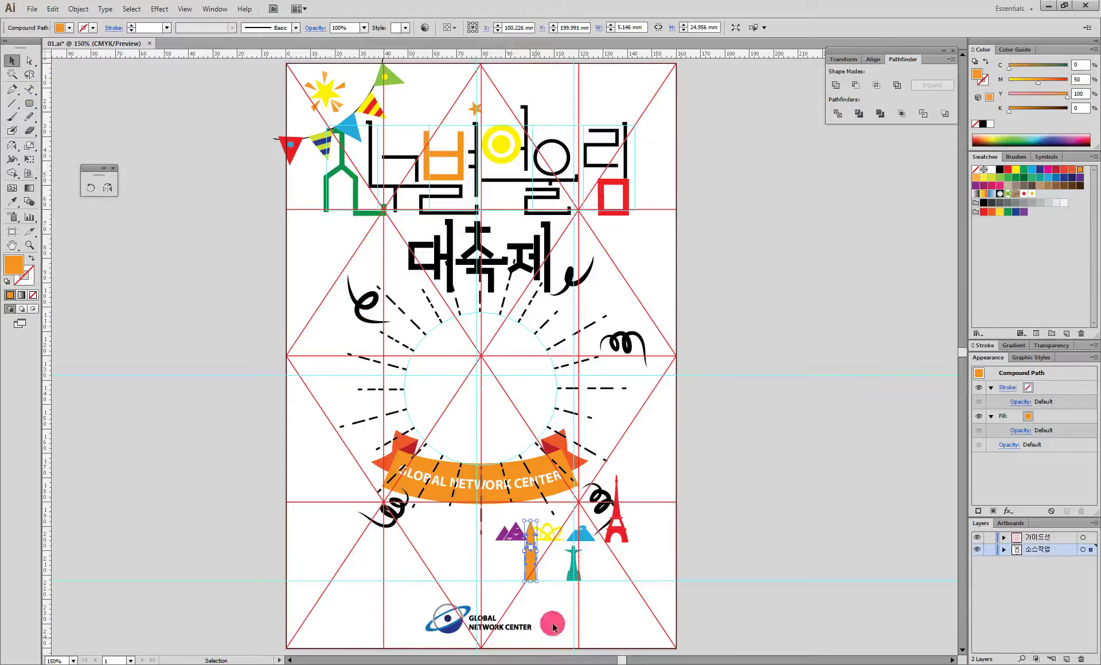
# Step: Switch to Illustrator, enlarge the teal statue icon and copy it for the Photoshop poster
pyautogui.click(586, 536)
pyautogui.moveTo(585, 537); pyautogui.dragTo(556, 581)
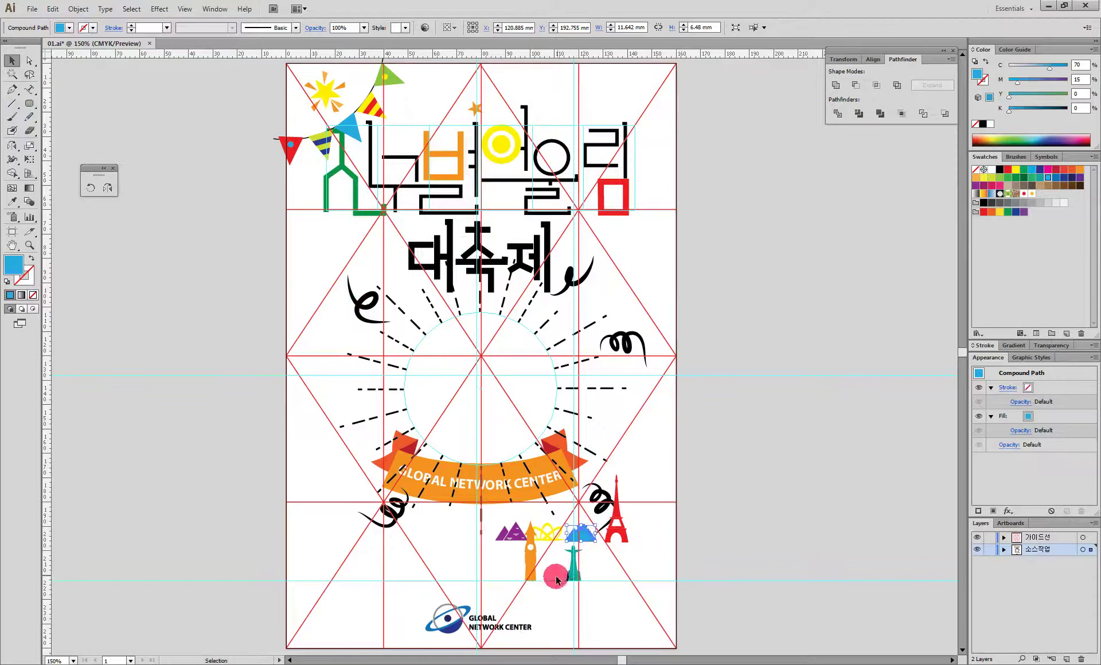
pyautogui.click(573, 575)
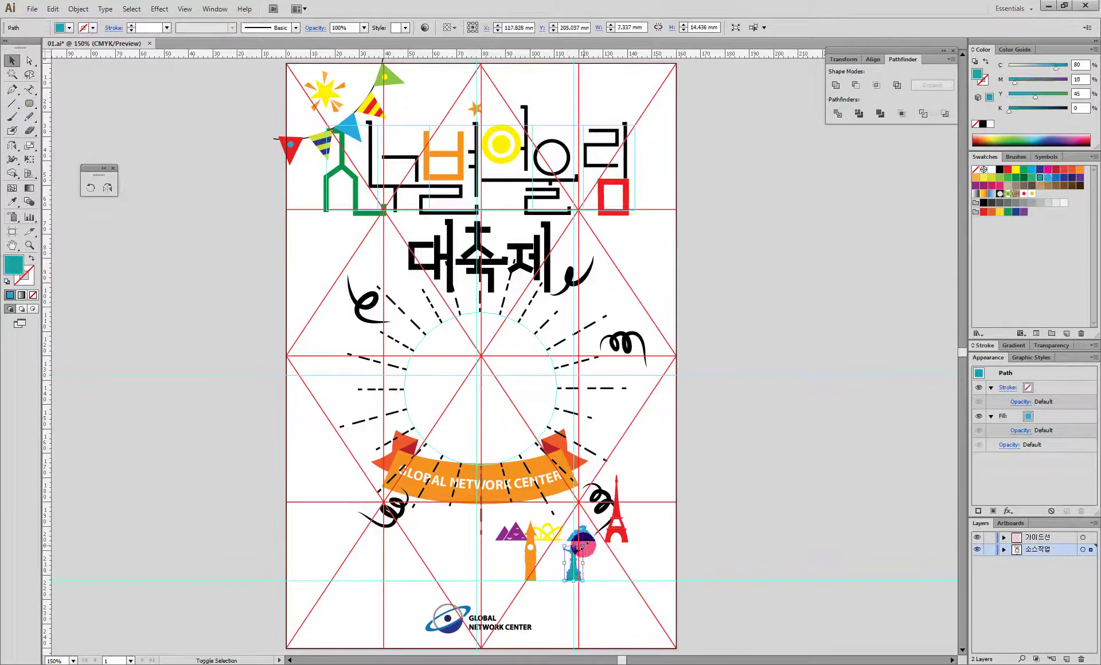
pyautogui.click(634, 573)
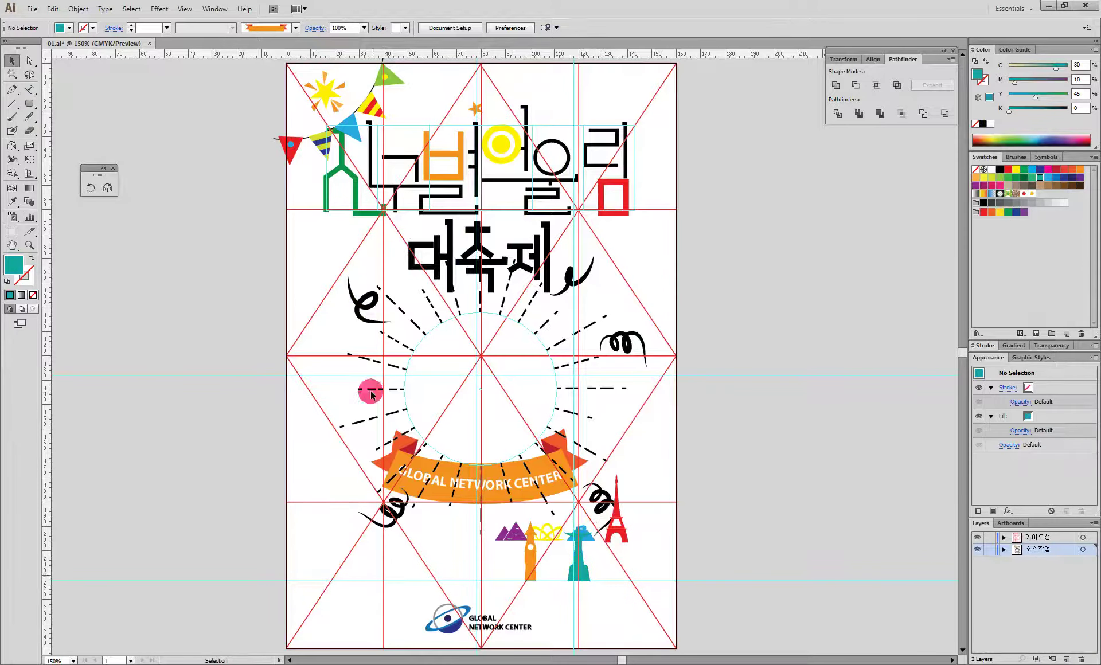
# Step: Paste the teal statue into the Photoshop poster as a Smart Object, rotate it about 124° and place it behind the globe's lower-right edge
pyautogui.moveTo(372, 663)
pyautogui.click(442, 623)
pyautogui.hotkey('ctrl', 'v')
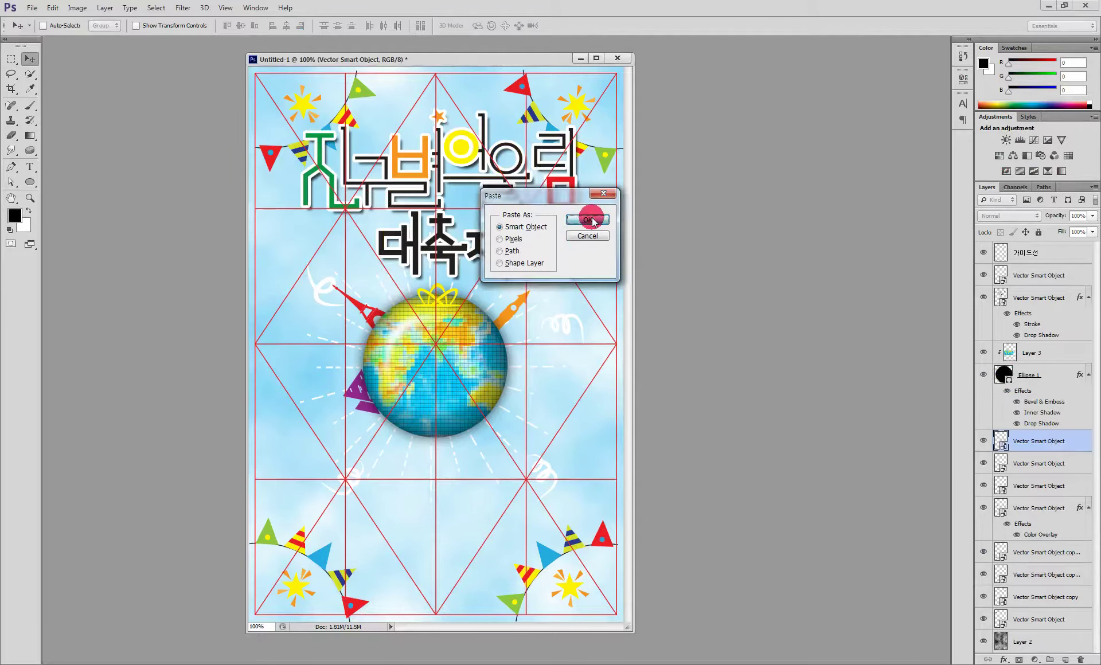
pyautogui.click(588, 219)
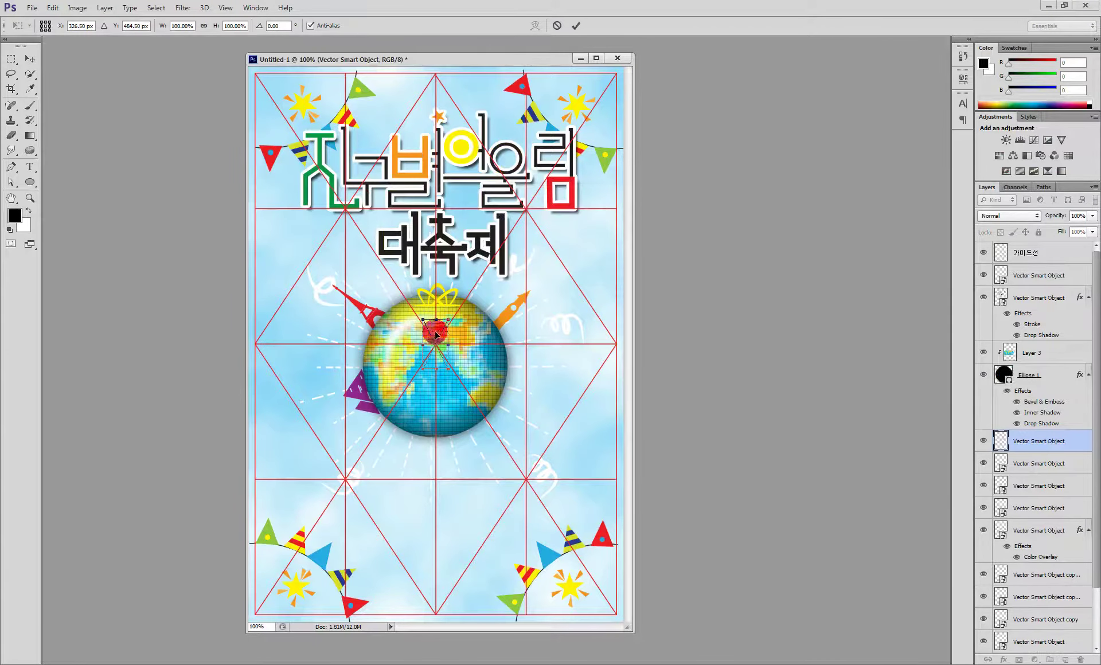
pyautogui.moveTo(545, 384); pyautogui.dragTo(601, 499)
pyautogui.moveTo(546, 405); pyautogui.dragTo(513, 418)
pyautogui.press('Return')
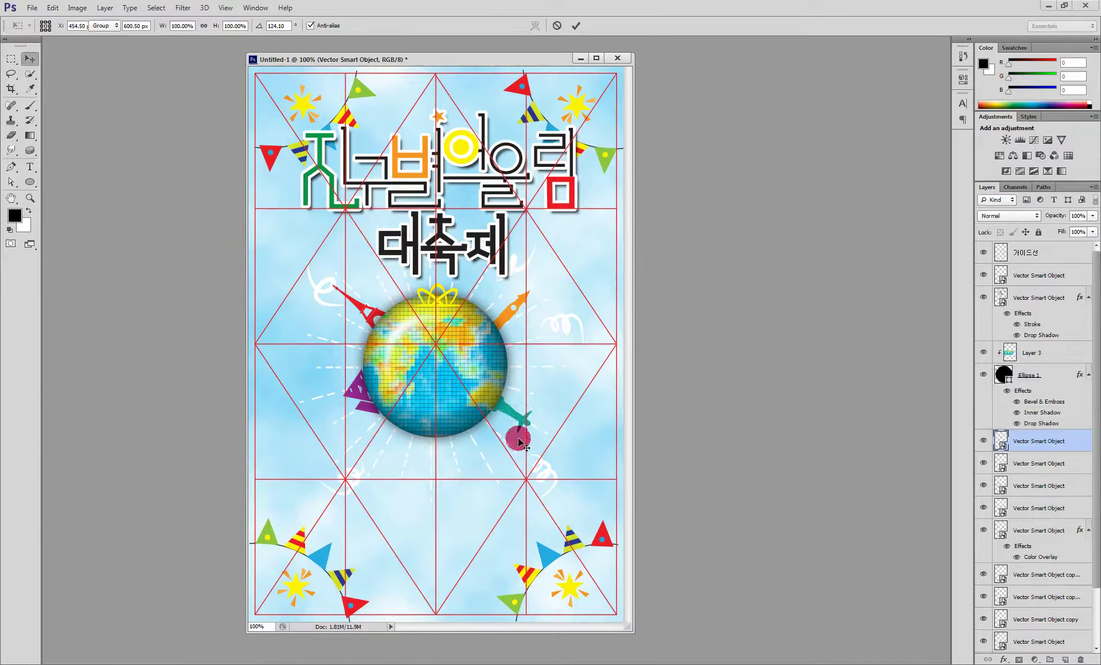
# Step: Switch to Illustrator, move the teal statue clear of the blue landmark icon and copy the blue icon
pyautogui.moveTo(370, 664)
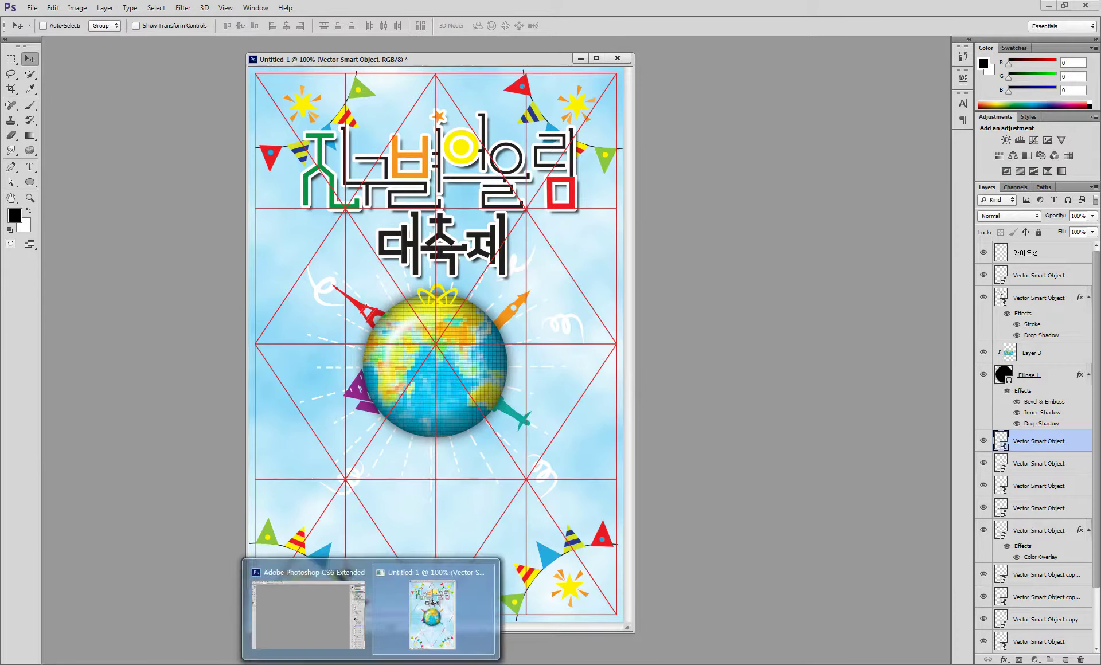
pyautogui.click(442, 664)
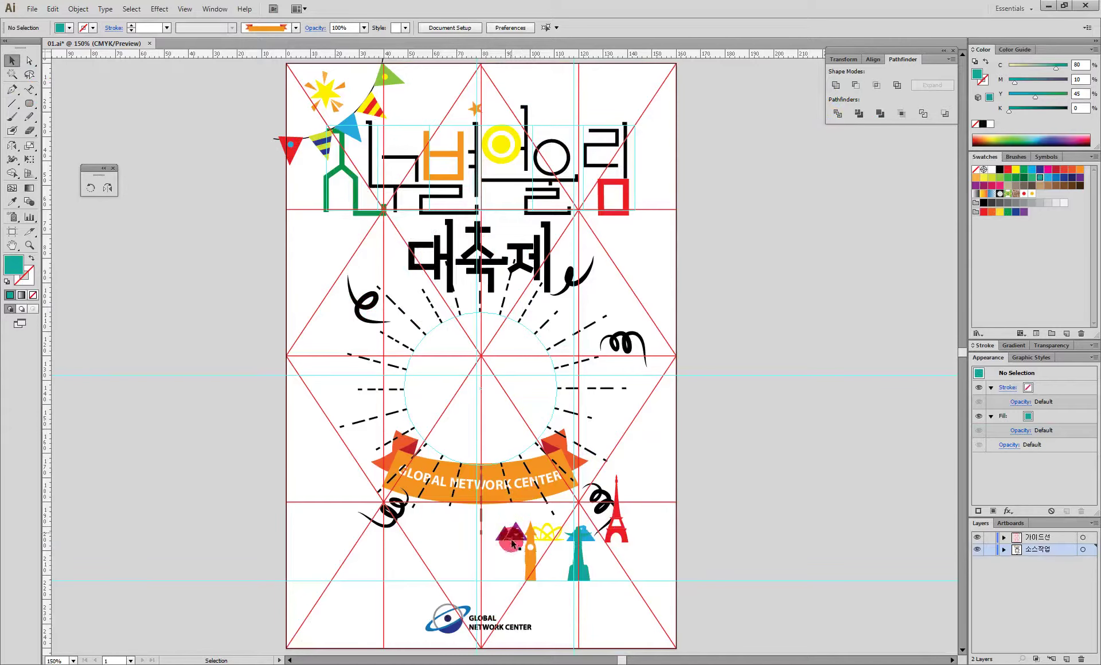
pyautogui.moveTo(577, 575); pyautogui.dragTo(609, 508)
pyautogui.click(595, 541)
pyautogui.hotkey('ctrl', 'c')
# Step: Paste the blue landmark into the Photoshop poster as a Smart Object, turn it upside down and place it under the globe's bottom edge
pyautogui.hotkey('alt', 'Tab')
pyautogui.hotkey('ctrl', 'v')
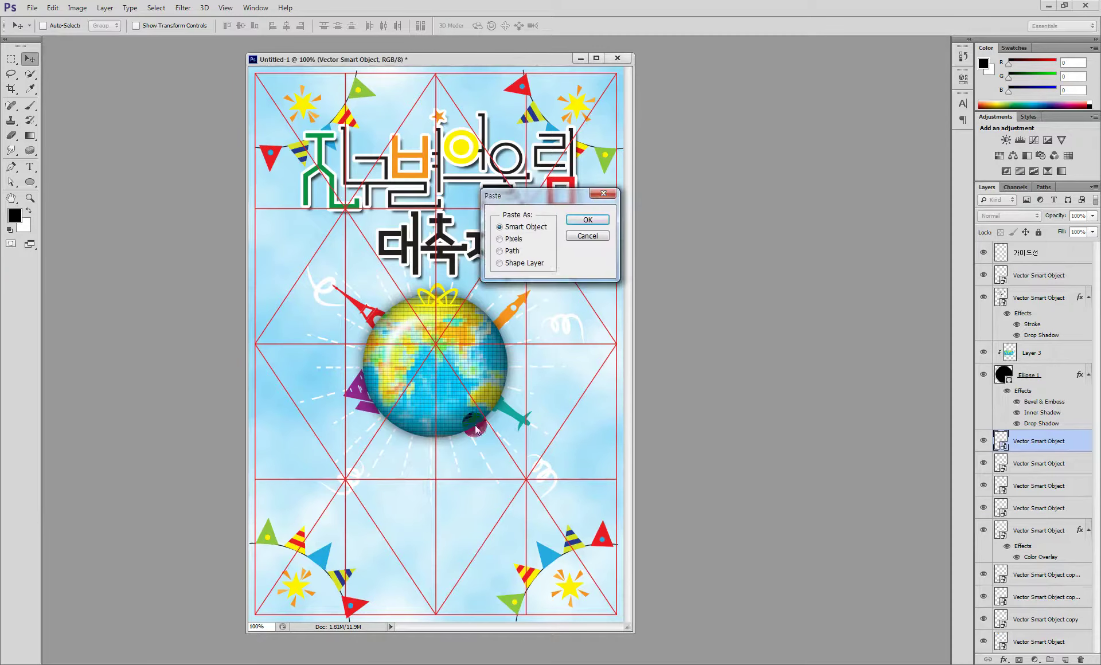
pyautogui.click(588, 220)
pyautogui.moveTo(458, 368); pyautogui.dragTo(455, 468)
pyautogui.moveTo(370, 454); pyautogui.dragTo(441, 447)
pyautogui.press('Return')
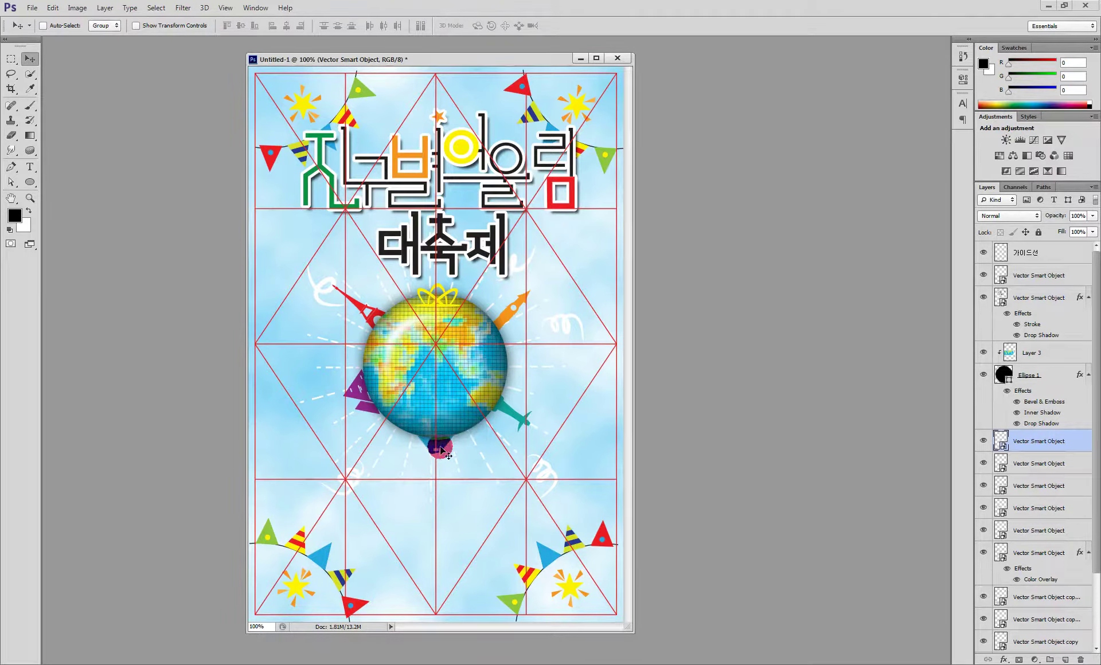
# Step: Switch to Illustrator and copy the orange GLOBAL NETWORK CENTER ribbon, undoing the trial move of its lettering
pyautogui.moveTo(442, 664)
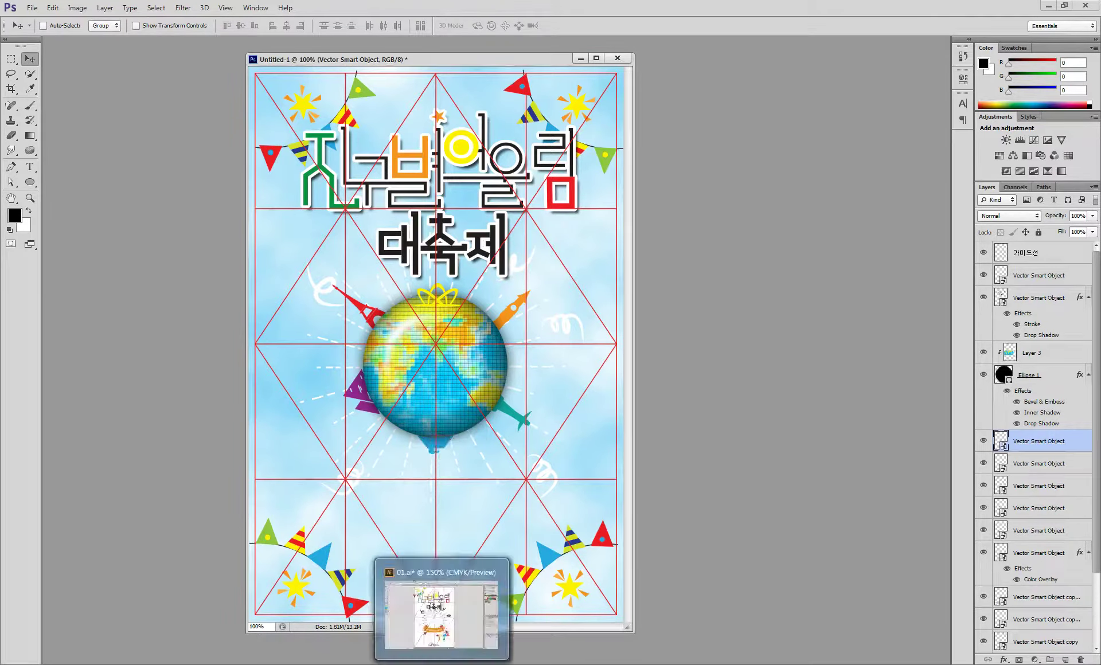
pyautogui.click(464, 622)
pyautogui.moveTo(576, 507); pyautogui.dragTo(555, 491)
pyautogui.doubleClick(555, 491)
pyautogui.doubleClick(671, 491)
pyautogui.moveTo(559, 476); pyautogui.dragTo(754, 440)
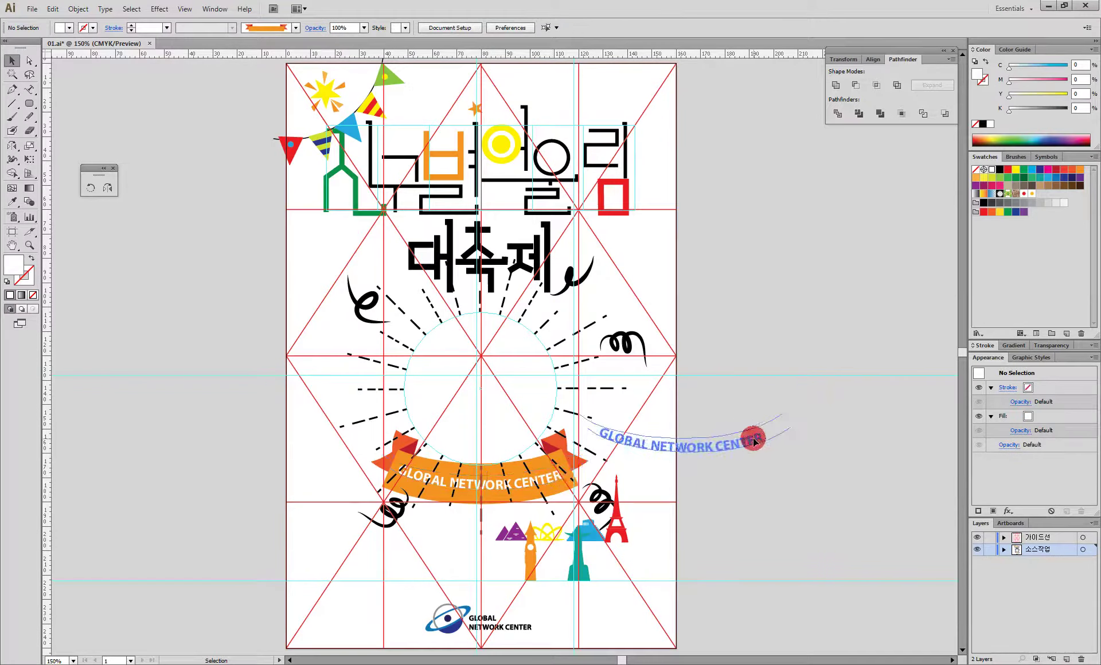
pyautogui.hotkey('ctrl', 'z')
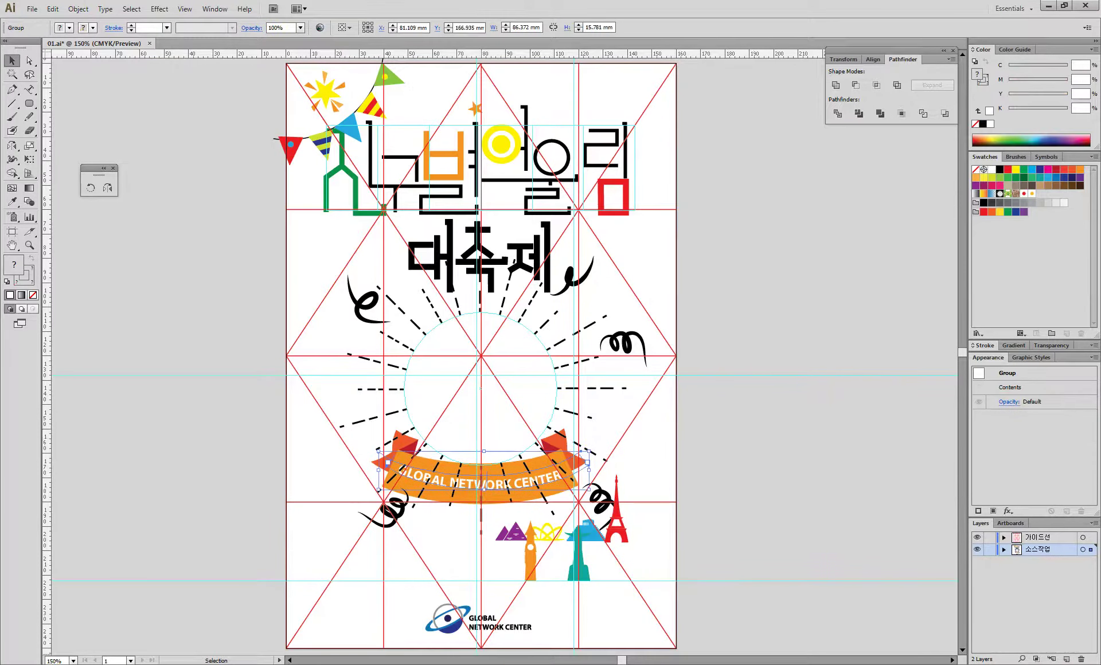
# Step: Paste the ribbon into the Photoshop poster as a Smart Object, raise its layer above the globe and title, and position it across the globe's base
pyautogui.click(437, 615)
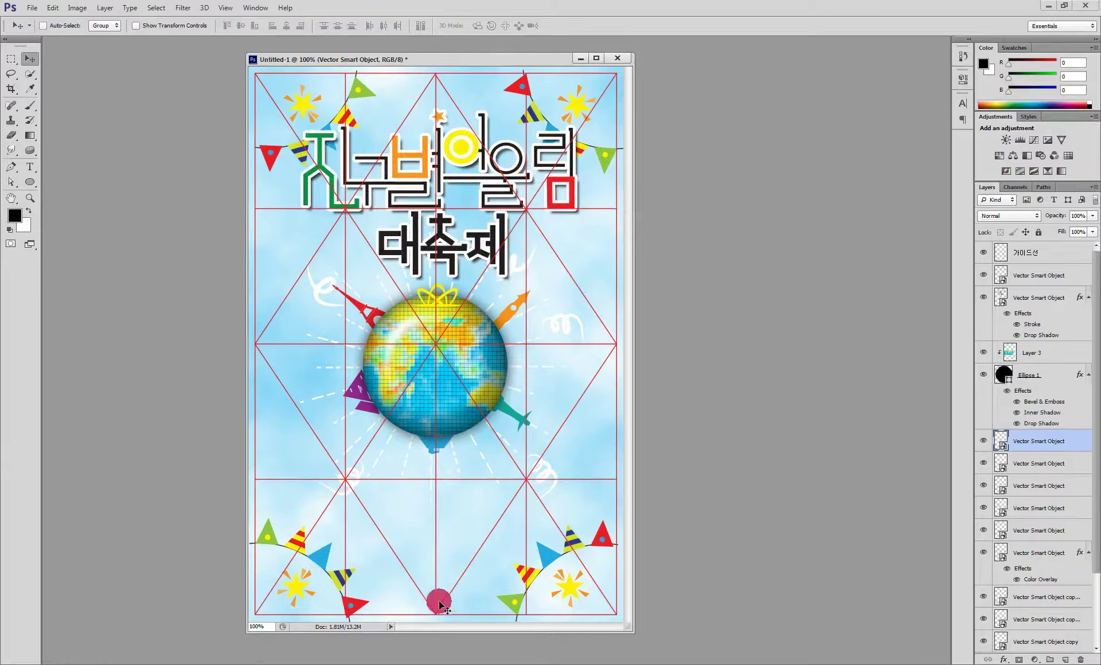
pyautogui.hotkey('ctrl', 'v')
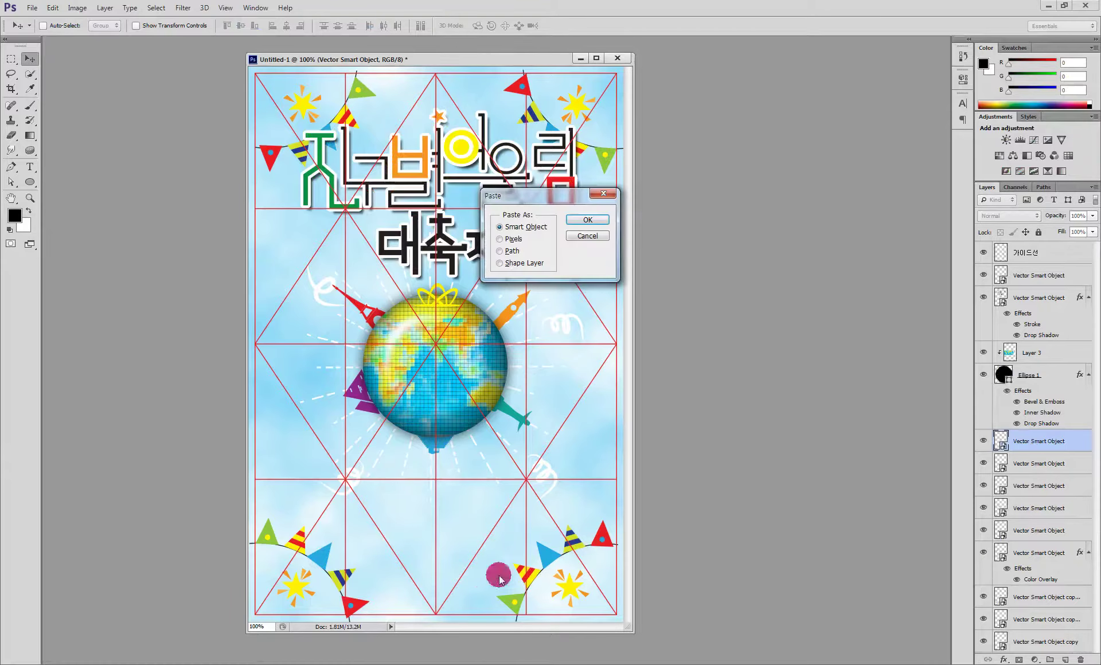
pyautogui.click(595, 224)
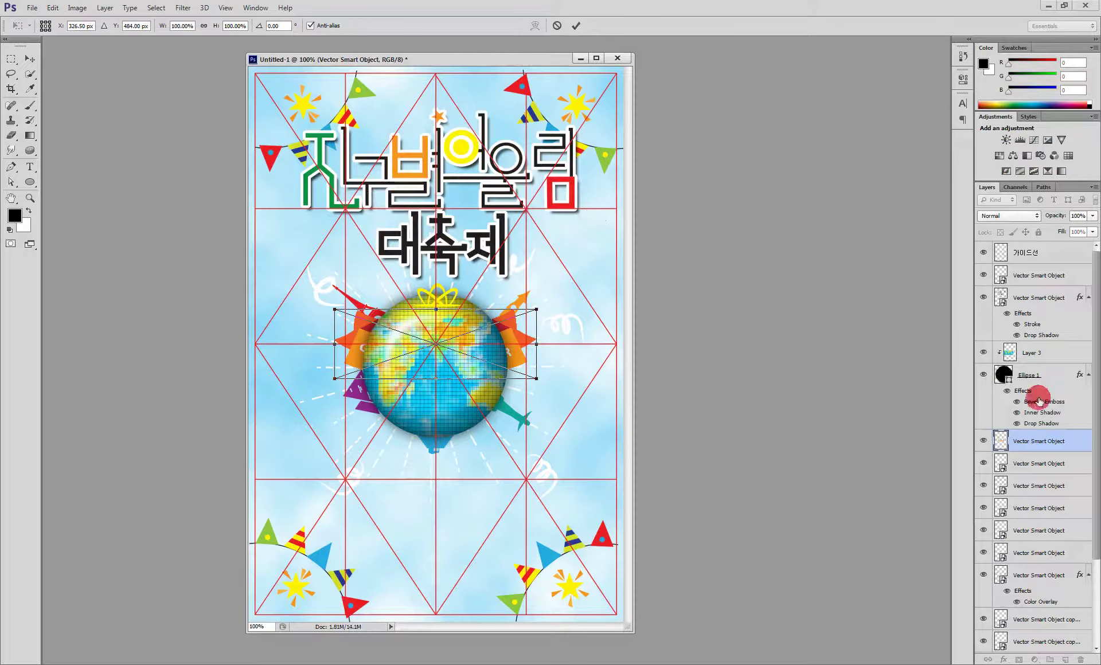
pyautogui.click(1064, 445)
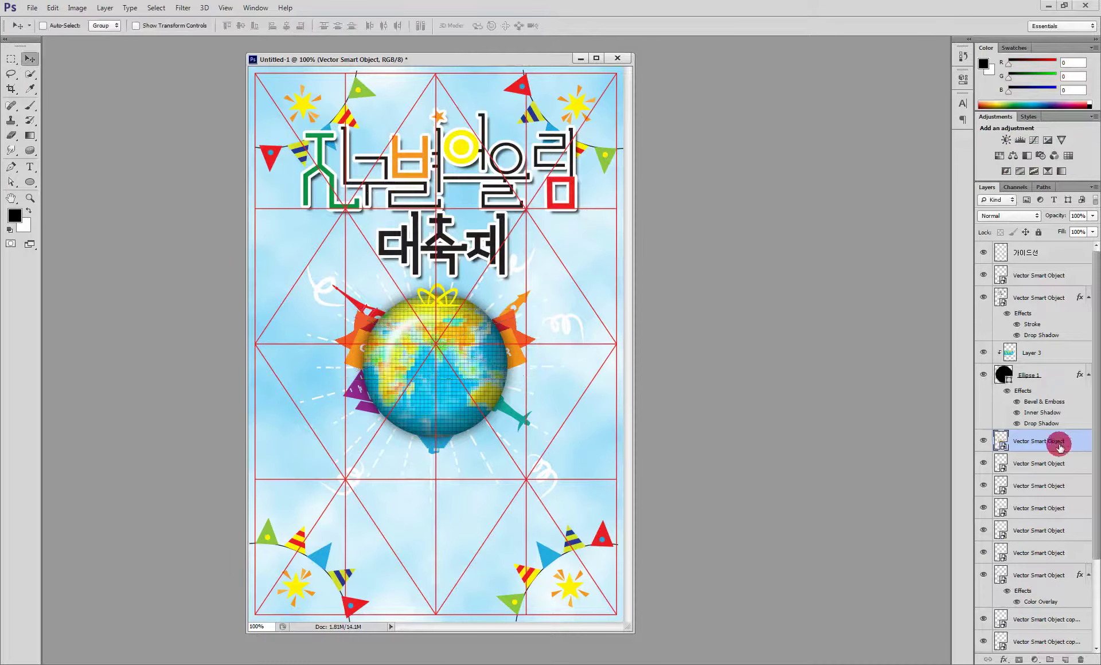
pyautogui.moveTo(1060, 448); pyautogui.dragTo(1048, 300)
pyautogui.moveTo(459, 386)
pyautogui.mouseDown()
pyautogui.moveTo(452, 468)
pyautogui.moveTo(460, 457)
pyautogui.mouseUp()
pyautogui.moveTo(442, 664)
pyautogui.click(454, 643)
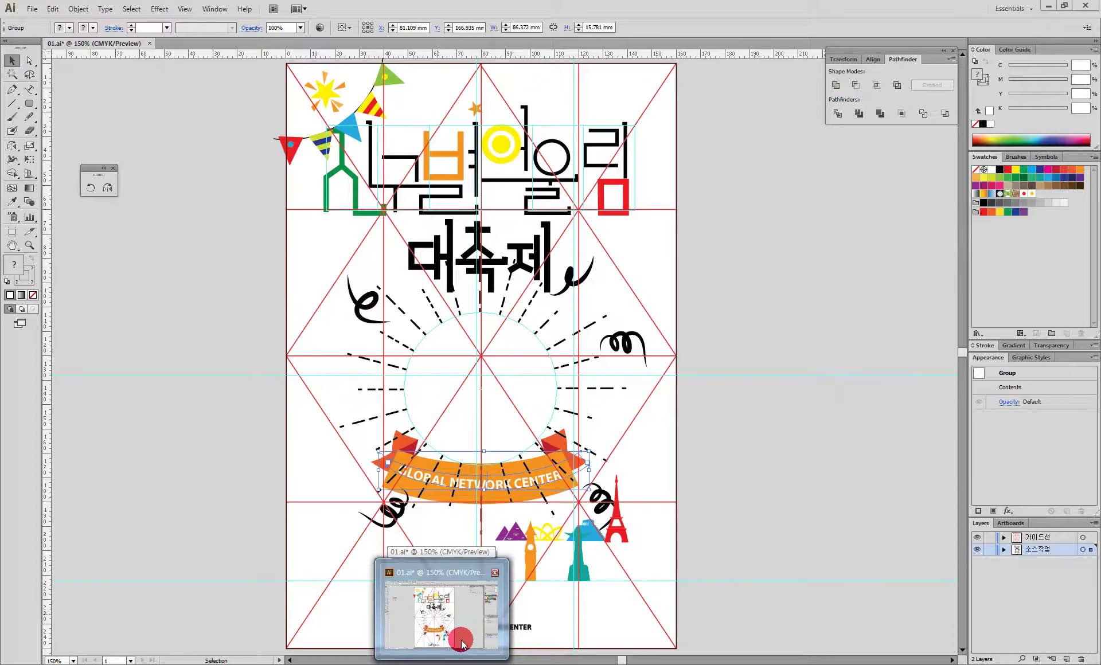
pyautogui.click(463, 643)
# Step: Add a 3 px white (ffffff) outside stroke to the ribbon layer
pyautogui.moveTo(1088, 372); pyautogui.dragTo(1088, 302)
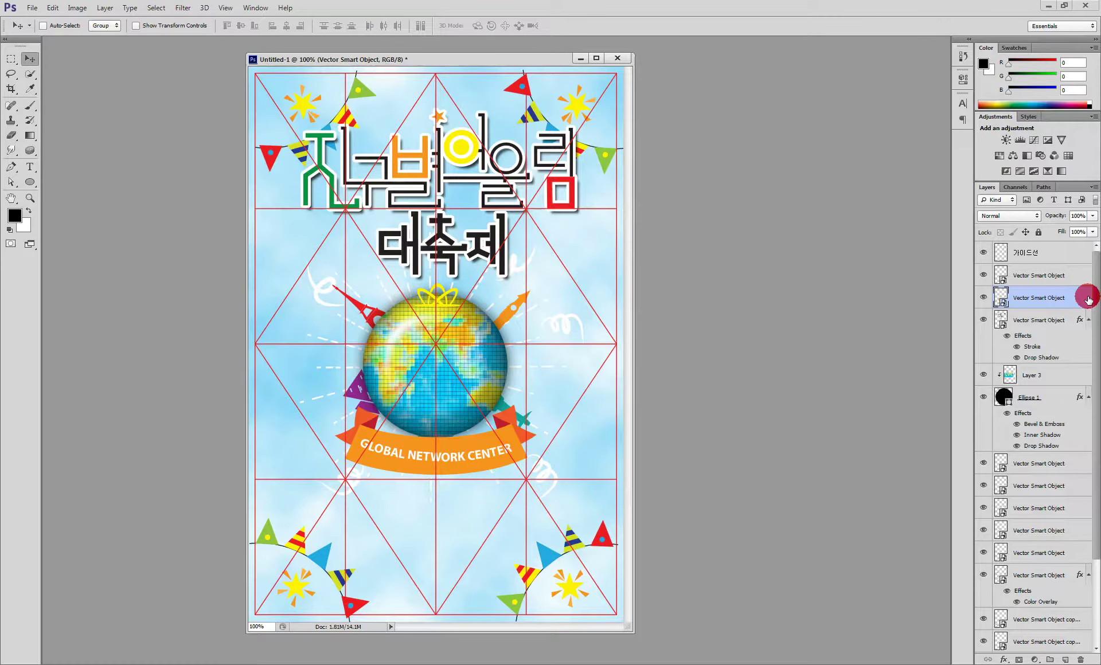
pyautogui.doubleClick(1083, 298)
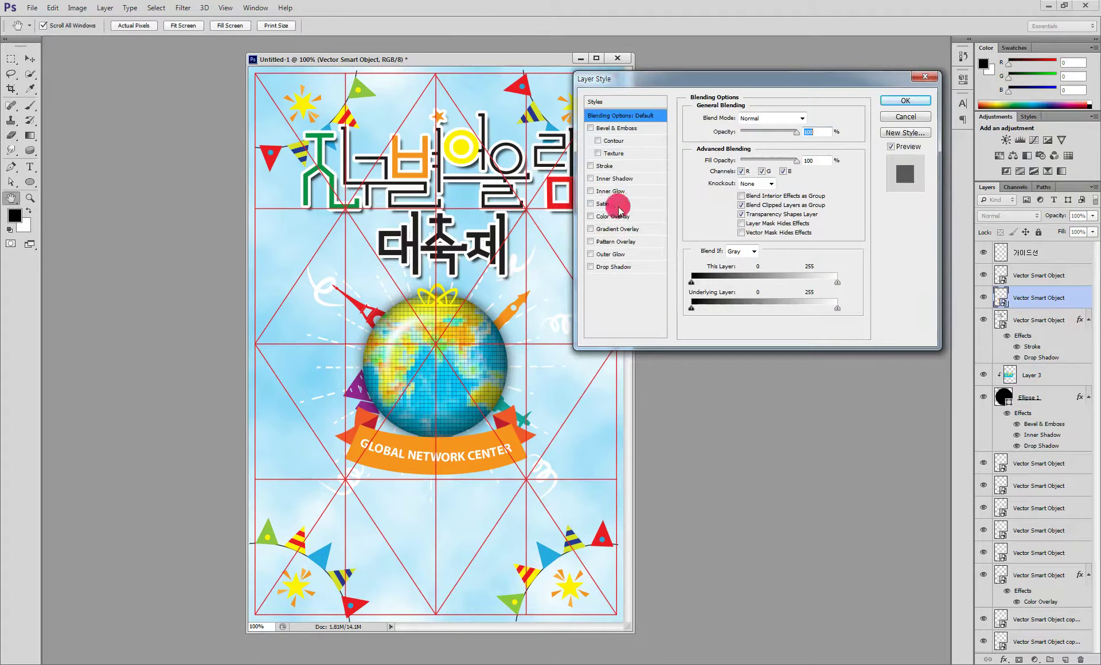
pyautogui.click(611, 167)
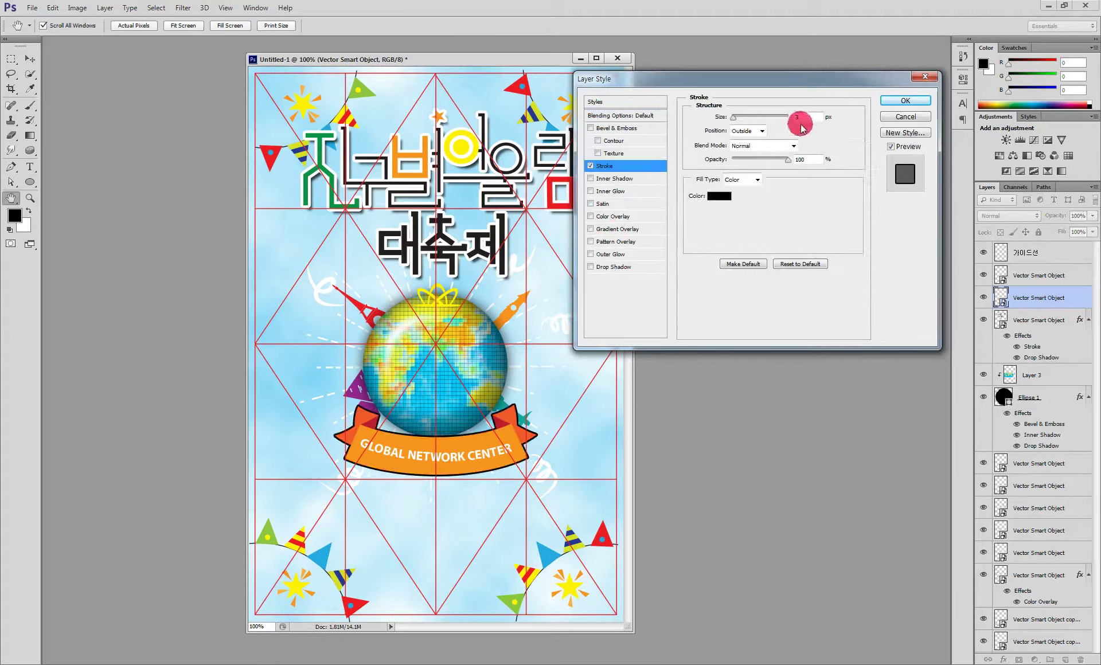
pyautogui.click(720, 196)
pyautogui.moveTo(415, 201); pyautogui.dragTo(374, 161)
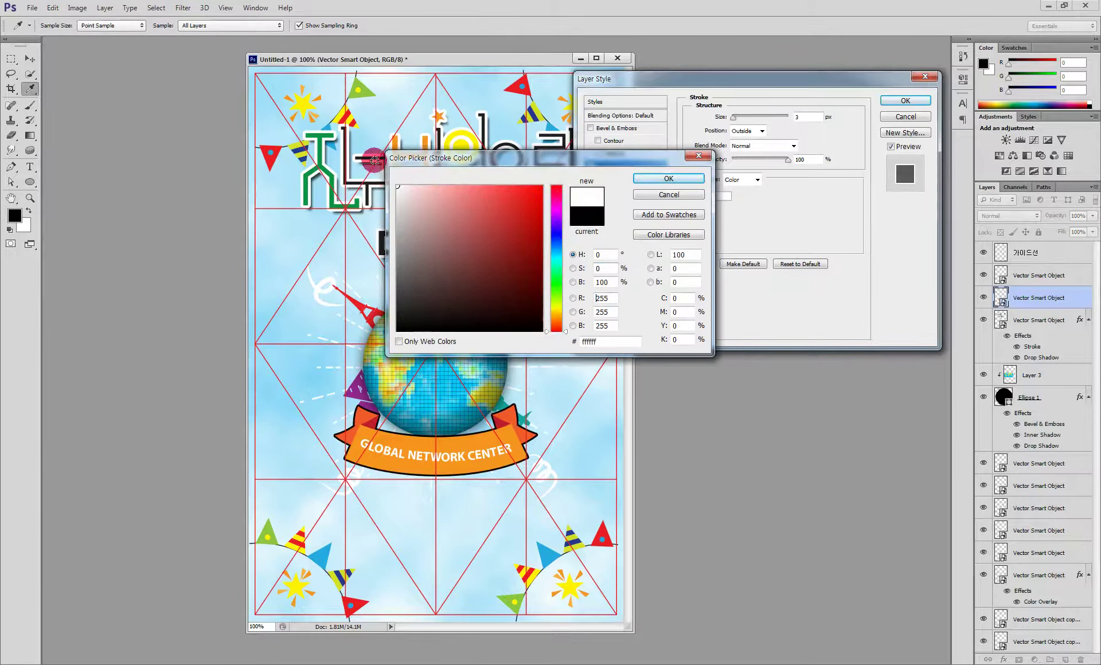
pyautogui.click(682, 180)
# Step: Add a Multiply drop shadow to the ribbon at 75% opacity and 5 px distance, slightly increase its size and apply the layer style
pyautogui.click(633, 269)
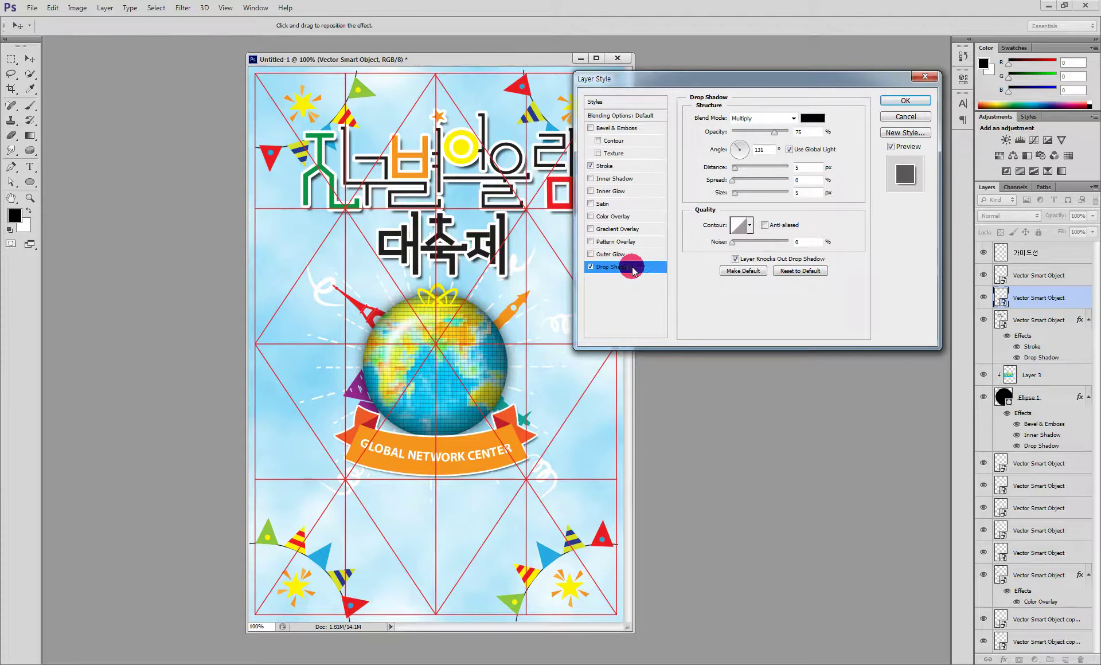
pyautogui.click(905, 101)
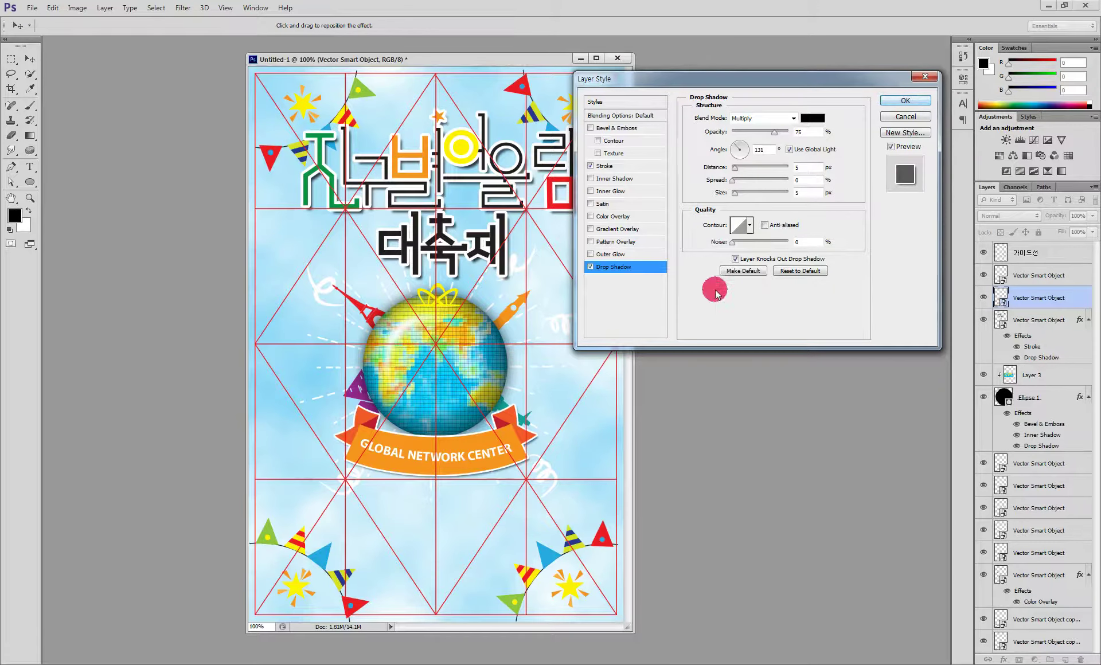
pyautogui.click(738, 195)
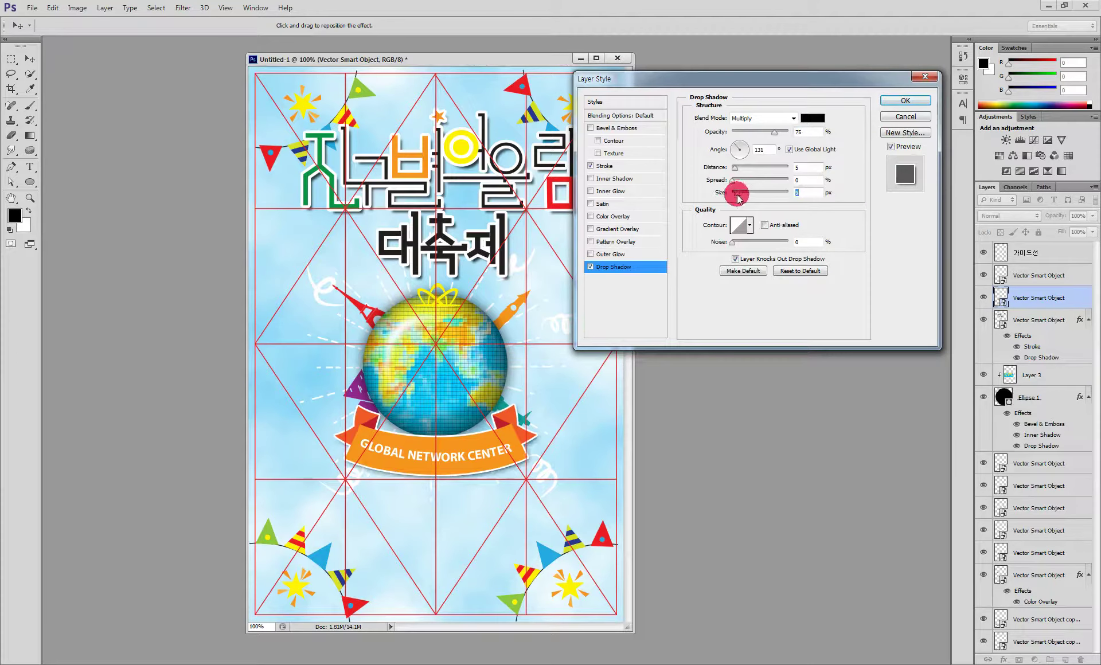
pyautogui.moveTo(737, 196); pyautogui.dragTo(867, 148)
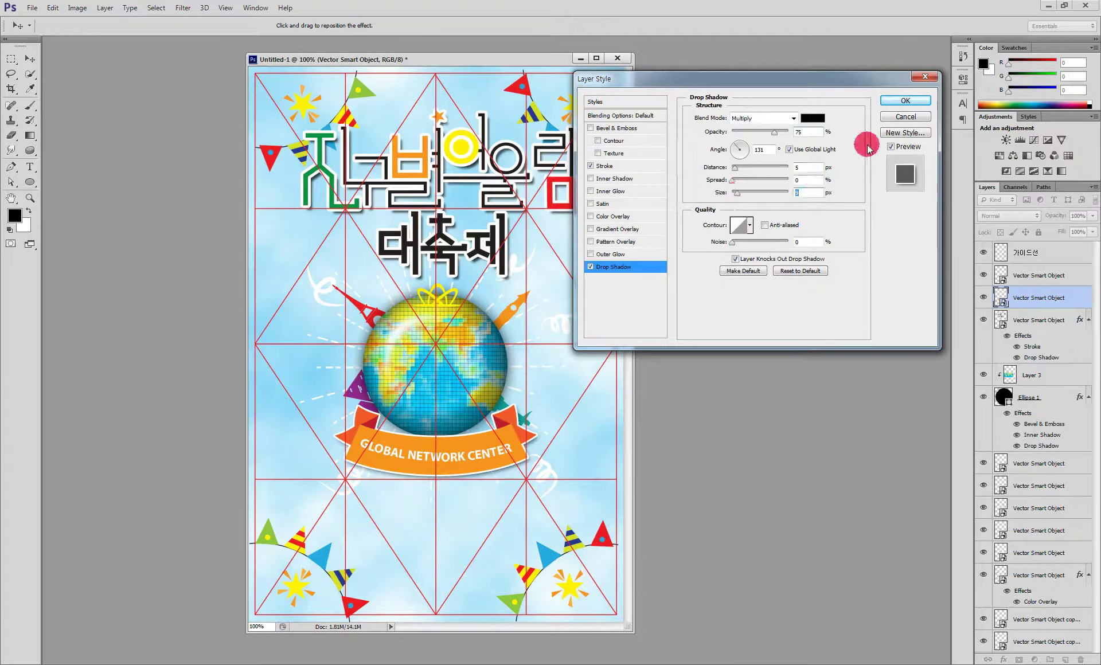
pyautogui.click(906, 100)
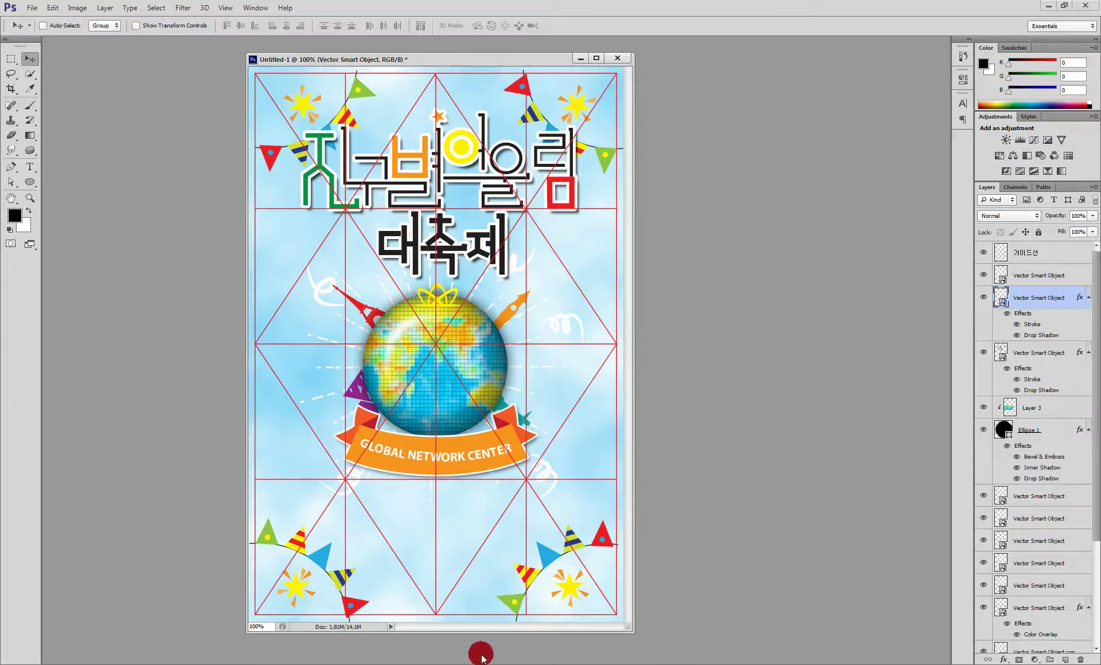
# Step: Switch to Illustrator, copy the GLOBAL NETWORK CENTER logo below the landmark icons, and return to the Photoshop poster
pyautogui.click(507, 629)
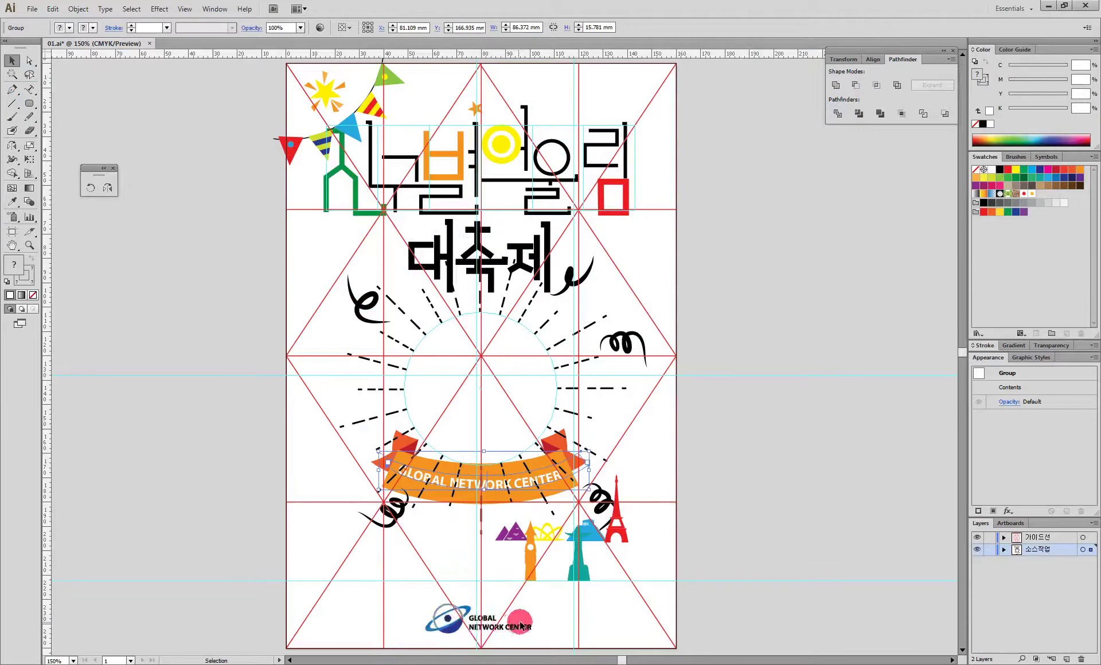
pyautogui.click(511, 630)
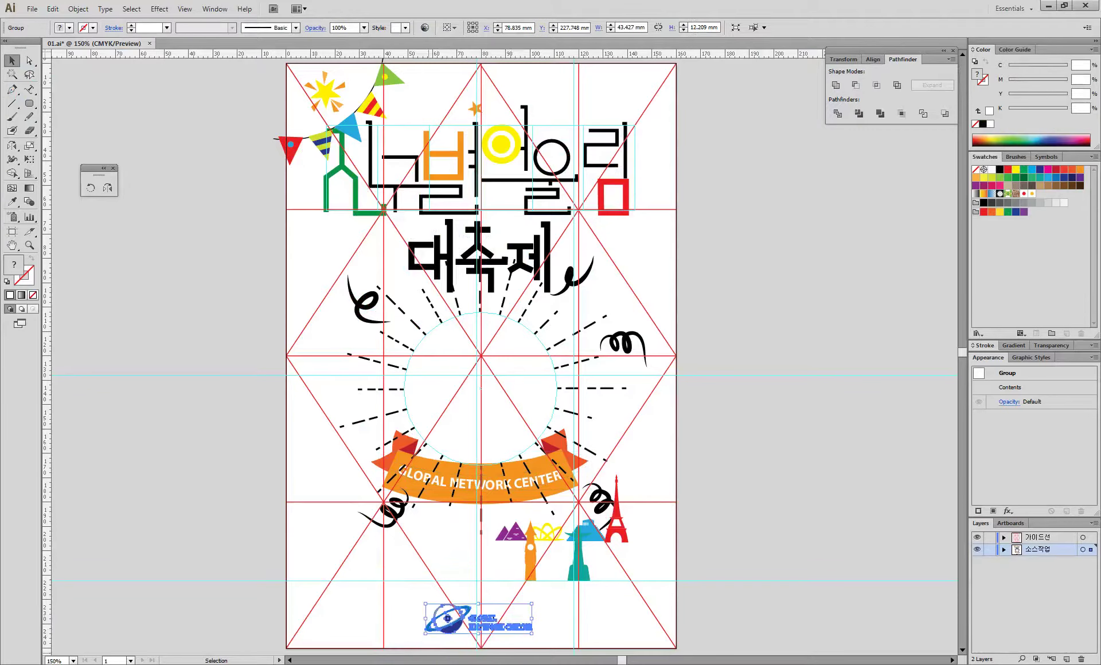
pyautogui.moveTo(370, 663)
pyautogui.click(432, 614)
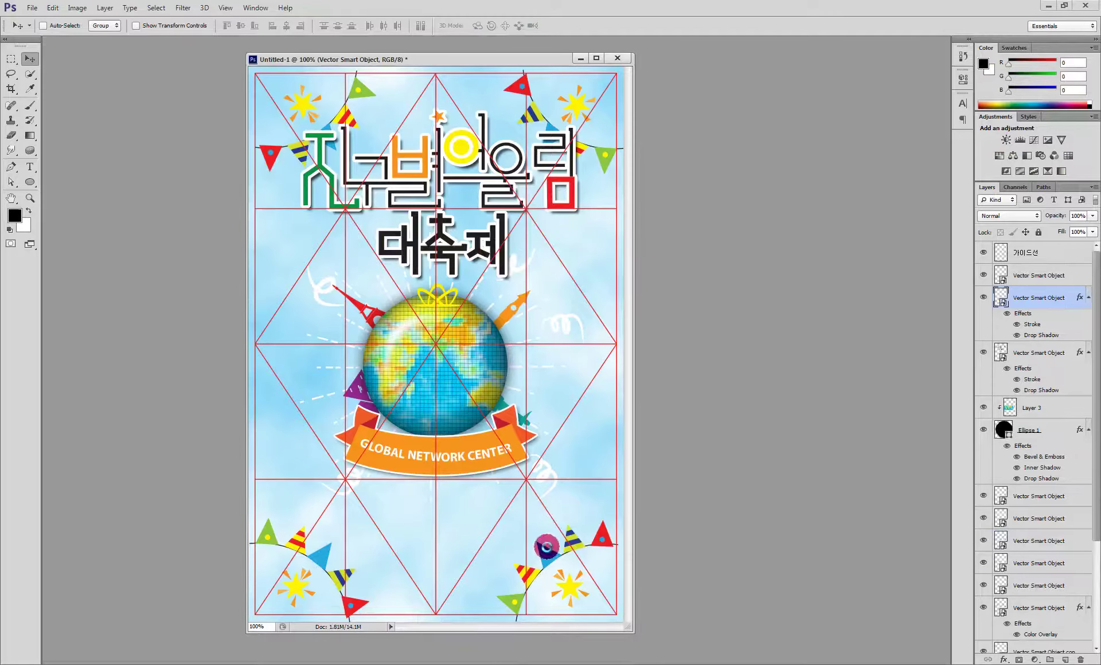
# Step: Paste the logo as a Smart Object, scale it down slightly and place it centred near the poster's lower edge
pyautogui.hotkey('ctrl', 'v')
pyautogui.click(585, 219)
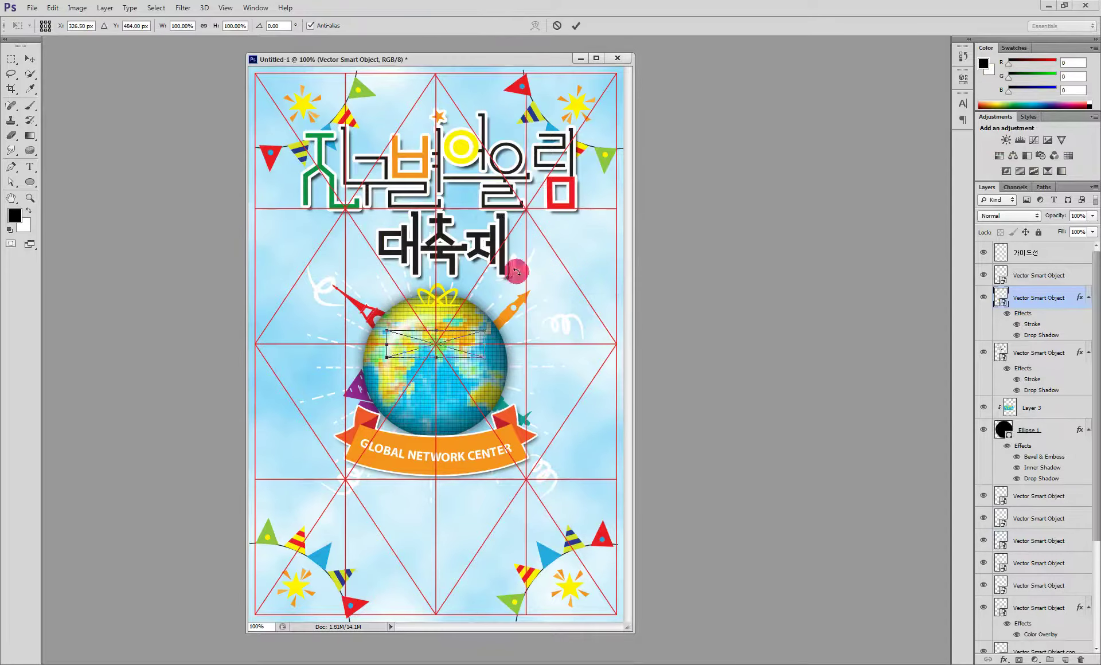
pyautogui.moveTo(455, 363); pyautogui.dragTo(459, 599)
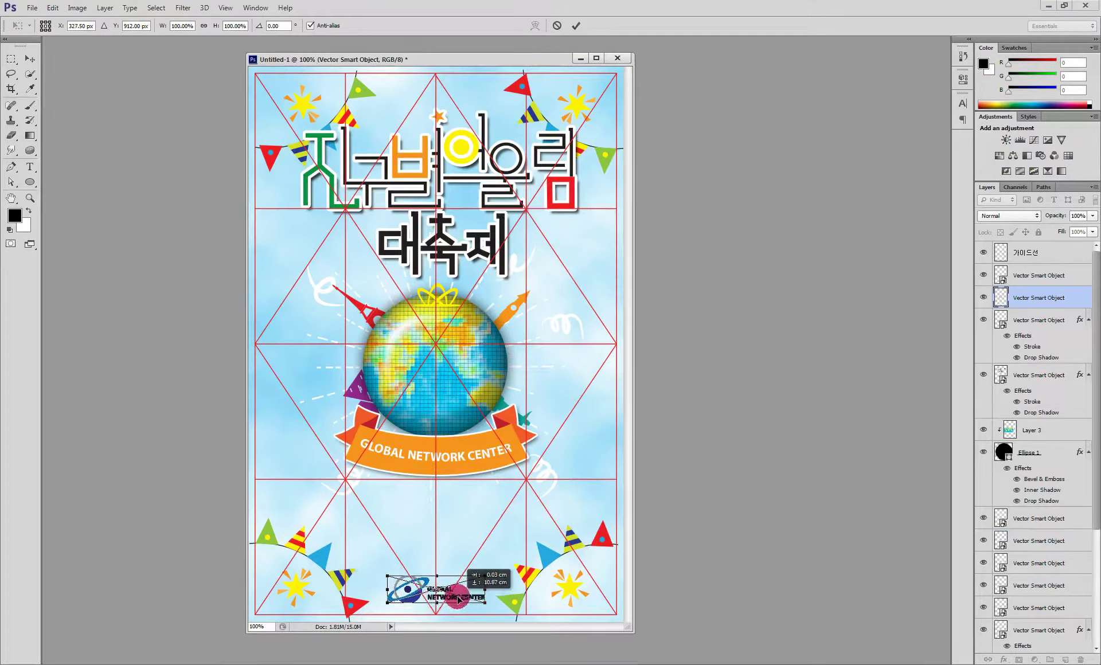
pyautogui.moveTo(481, 578); pyautogui.dragTo(476, 585)
pyautogui.moveTo(471, 594); pyautogui.dragTo(501, 598)
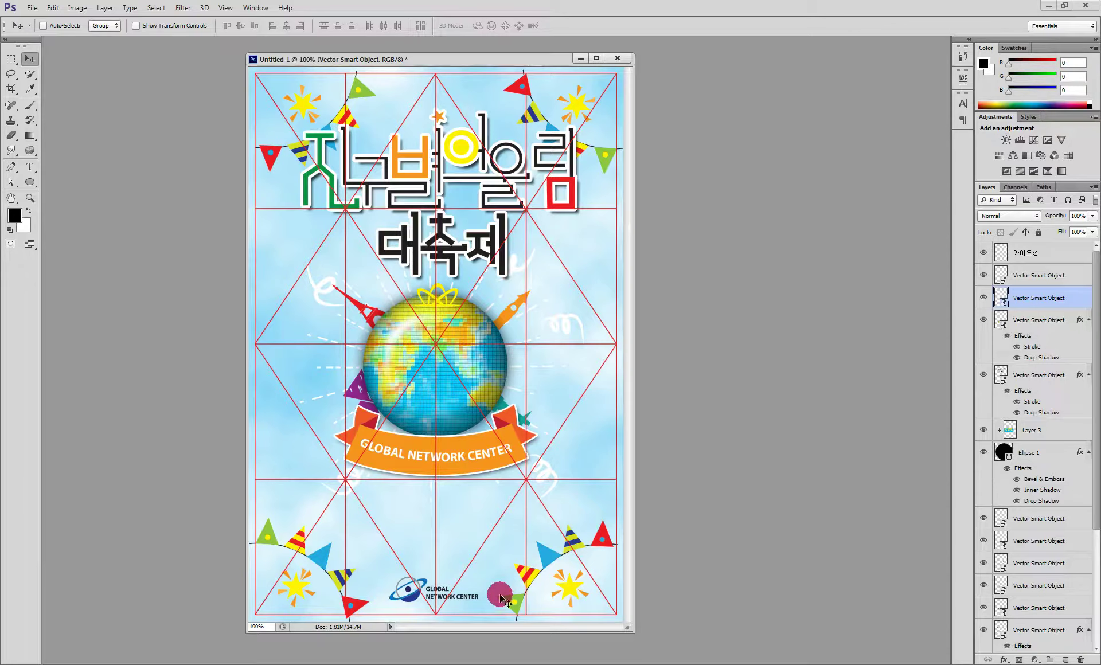
# Step: Add a 2 px white outside stroke to the logo layer and apply the layer style
pyautogui.doubleClick(1081, 300)
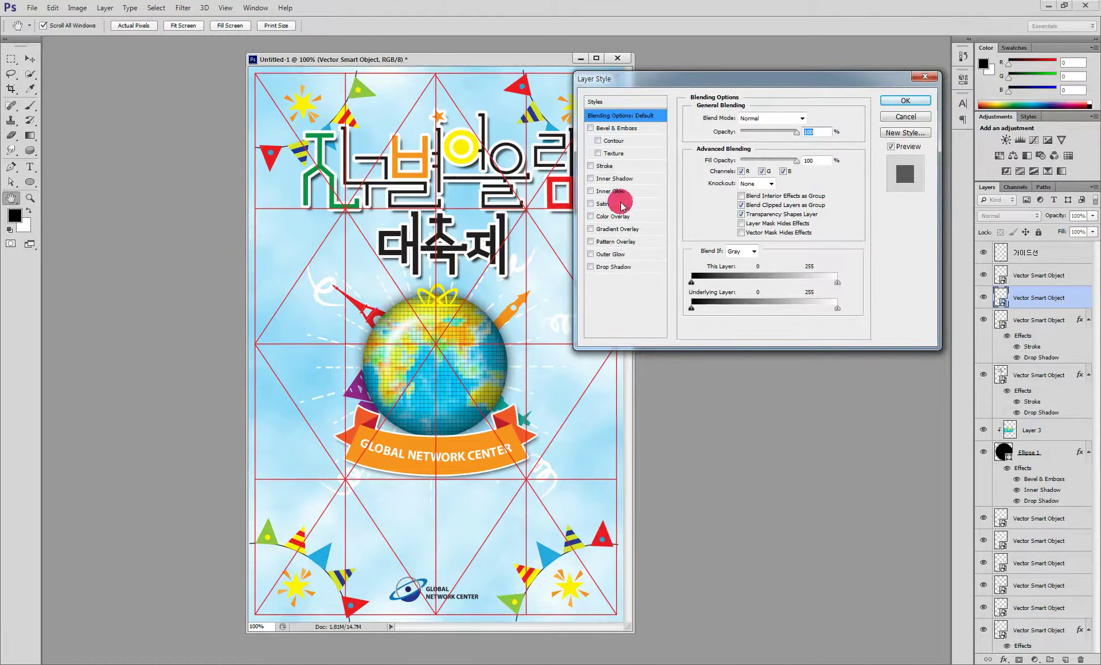
pyautogui.click(624, 166)
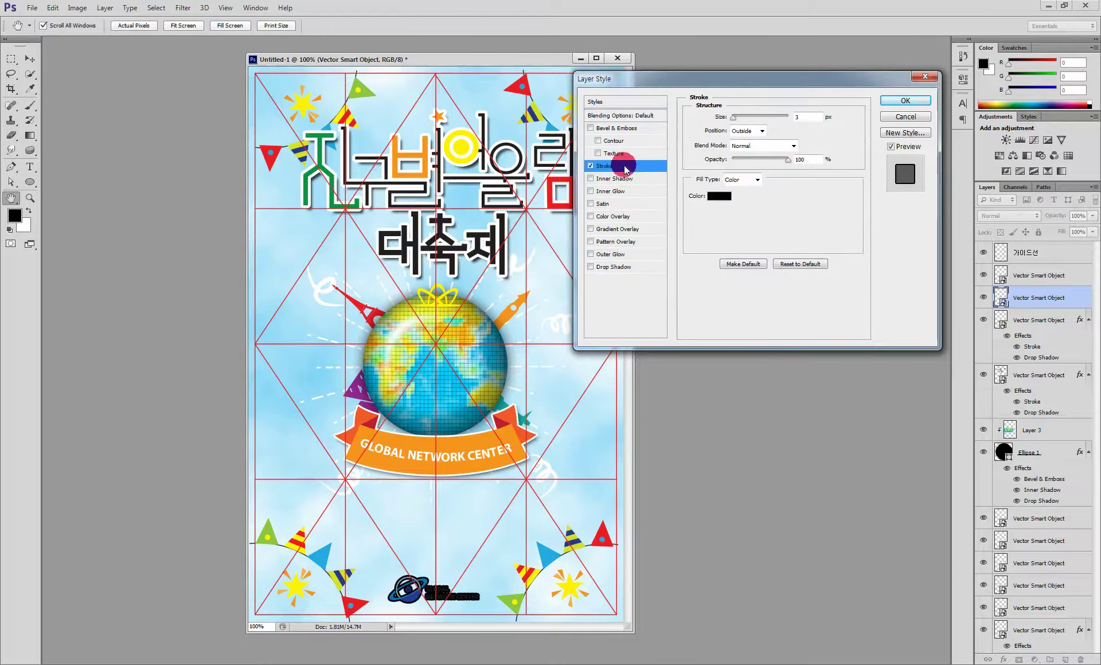
pyautogui.click(722, 196)
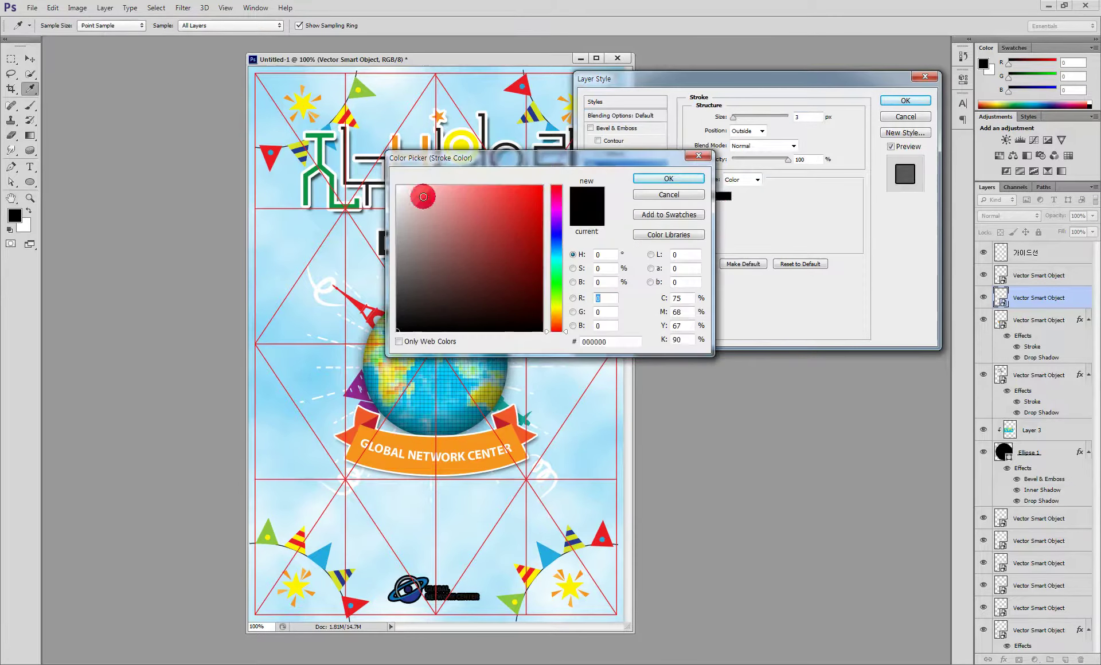
pyautogui.click(310, 142)
pyautogui.click(685, 178)
pyautogui.click(811, 117)
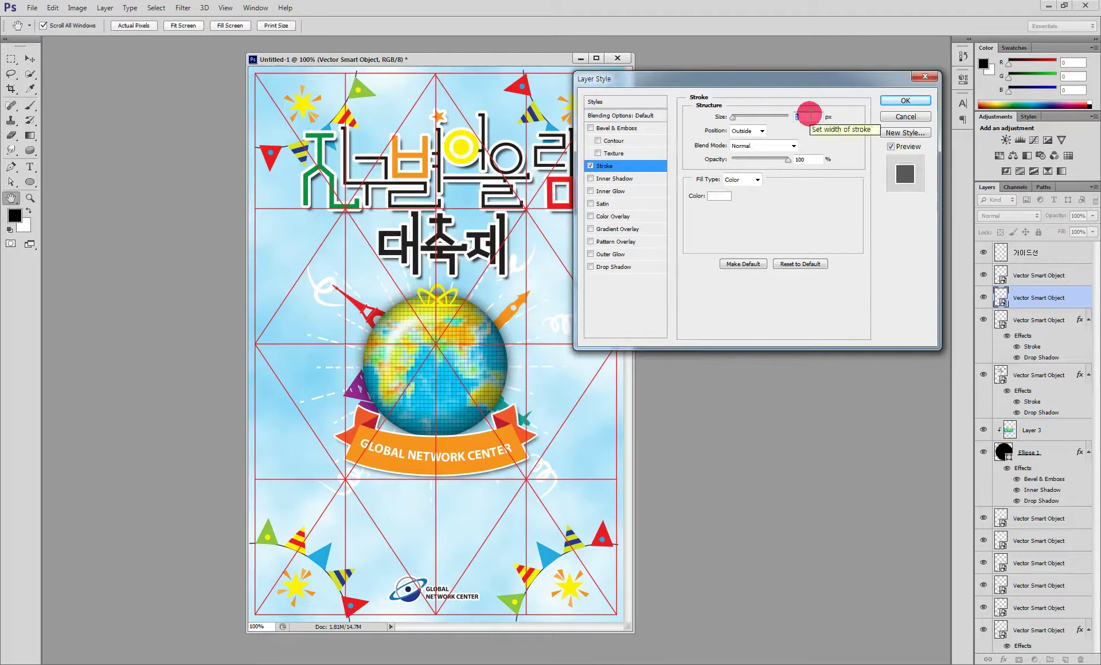
pyautogui.write('2')
pyautogui.click(913, 102)
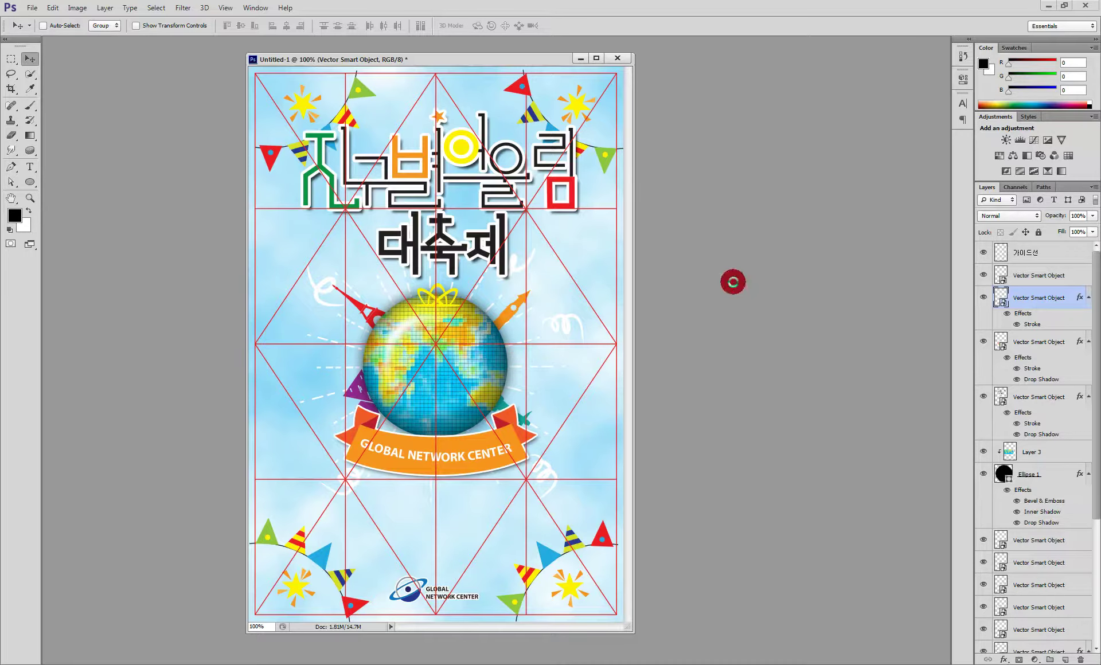
# Step: Open 02.jpg from the images folder and move its window over the poster
pyautogui.doubleClick(734, 282)
pyautogui.click(520, 212)
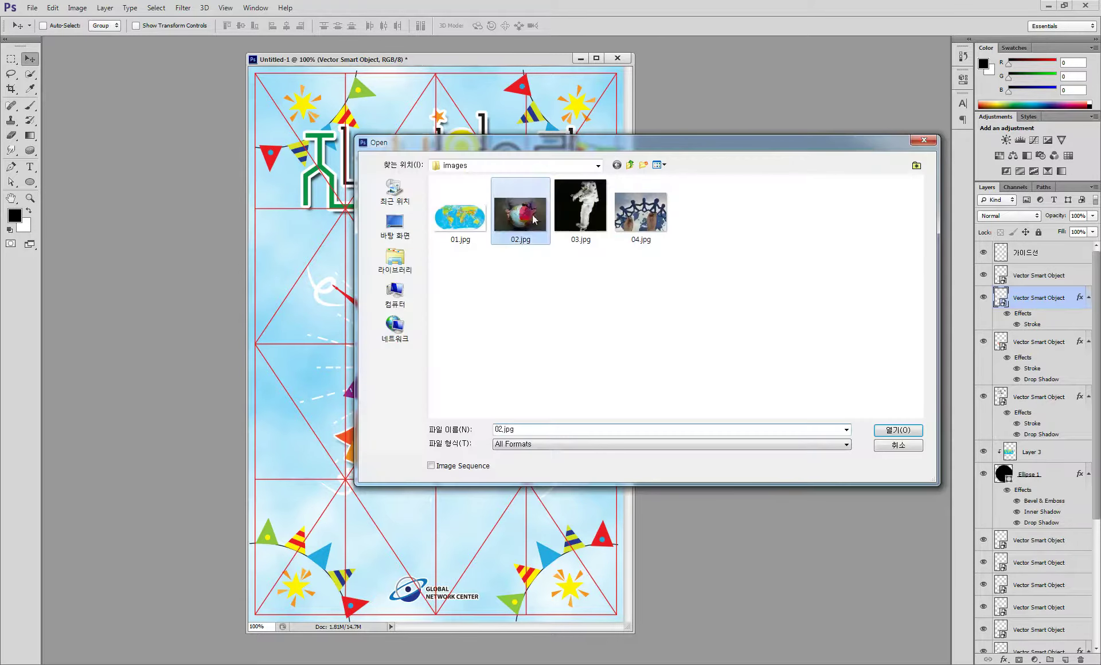
pyautogui.click(894, 429)
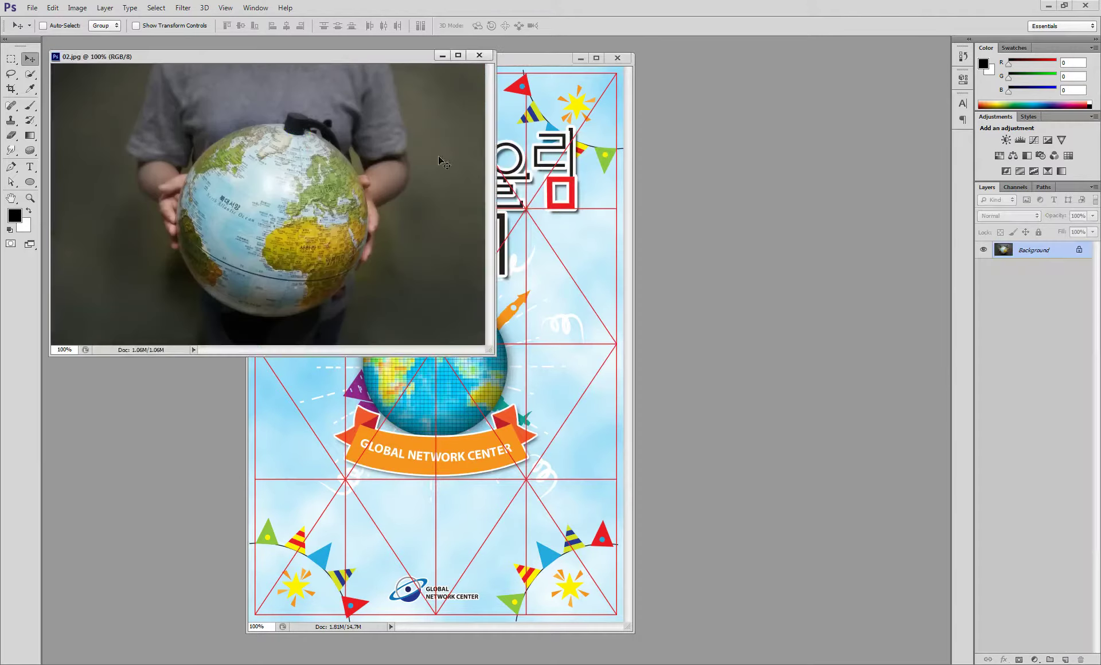
pyautogui.moveTo(353, 56); pyautogui.dragTo(528, 137)
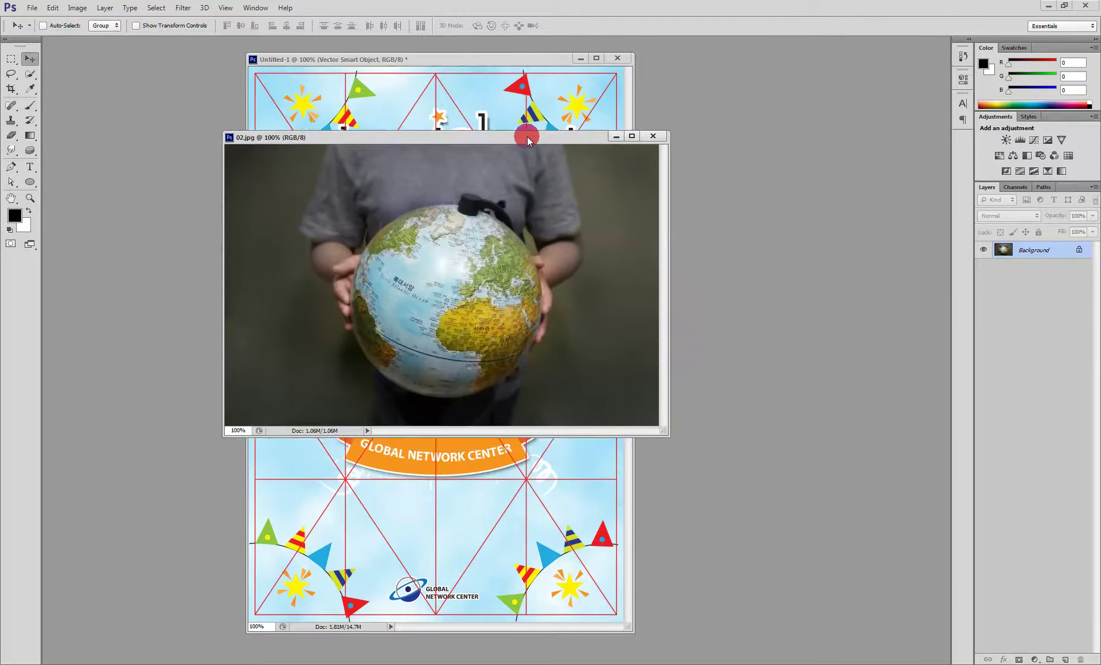
# Step: Apply the Mosaic Tiles texture filter to the globe photo with Tile Size 37, Grout Width 2 and Lighten Grout 5
pyautogui.click(187, 9)
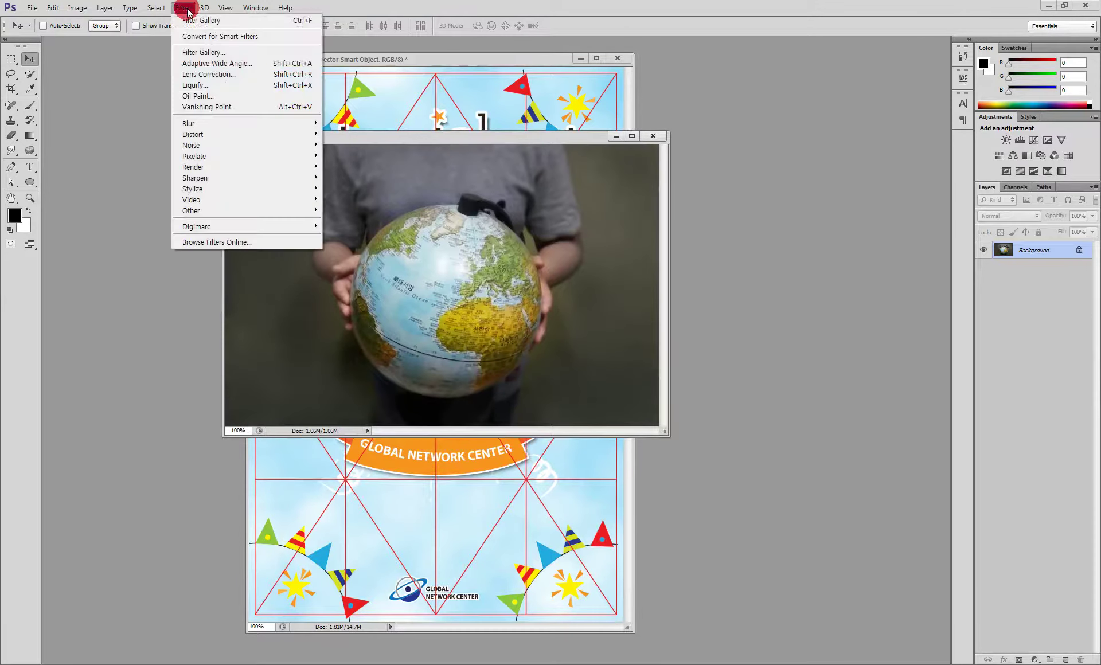
pyautogui.click(212, 55)
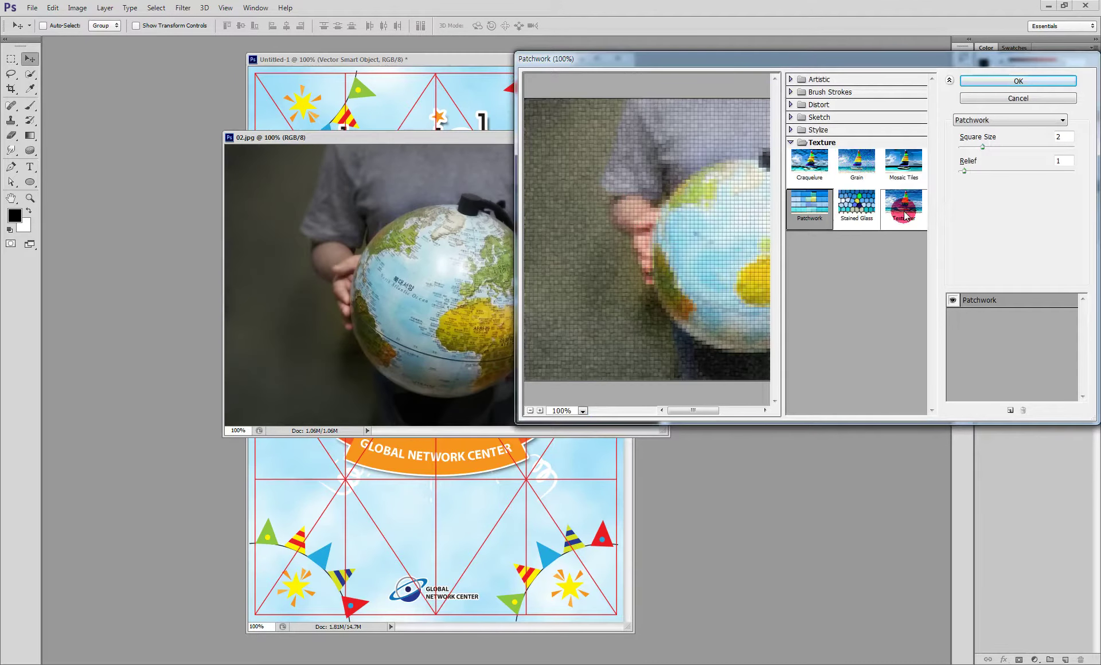
pyautogui.click(902, 179)
pyautogui.moveTo(975, 146); pyautogui.dragTo(1001, 148)
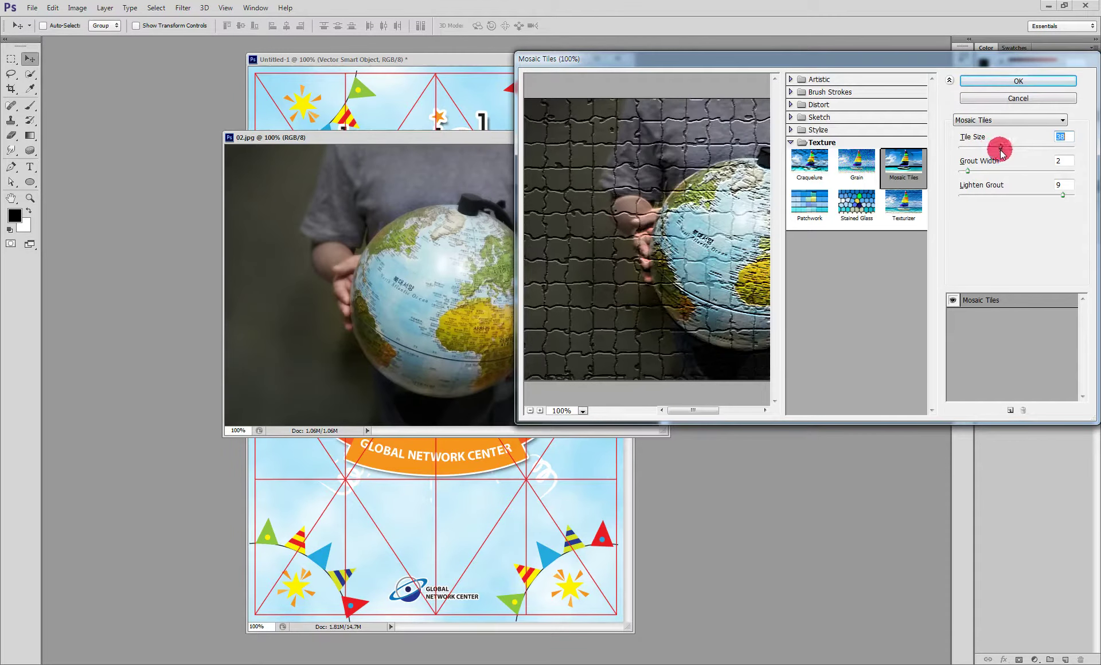
pyautogui.click(969, 171)
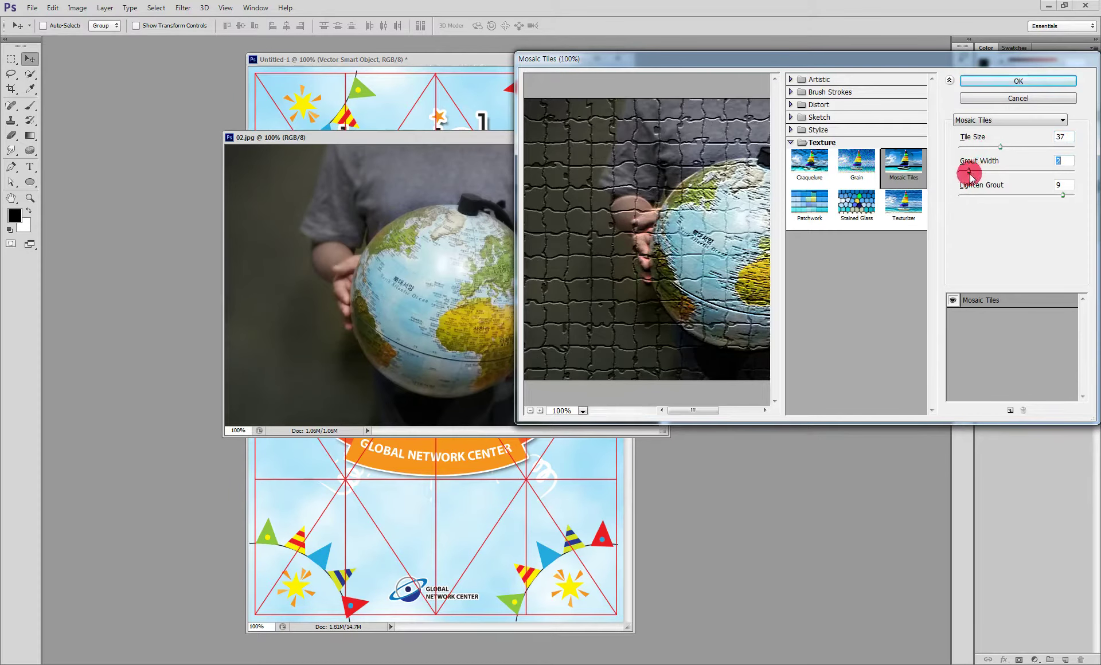
pyautogui.click(1063, 197)
pyautogui.moveTo(1063, 197); pyautogui.dragTo(1014, 205)
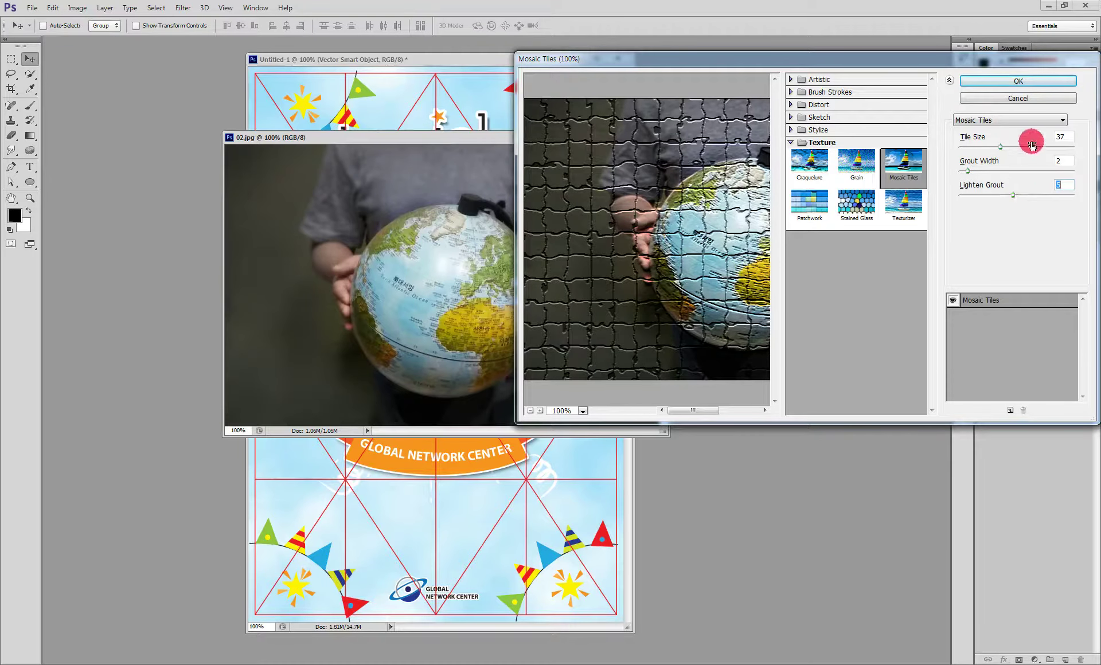
pyautogui.click(1049, 84)
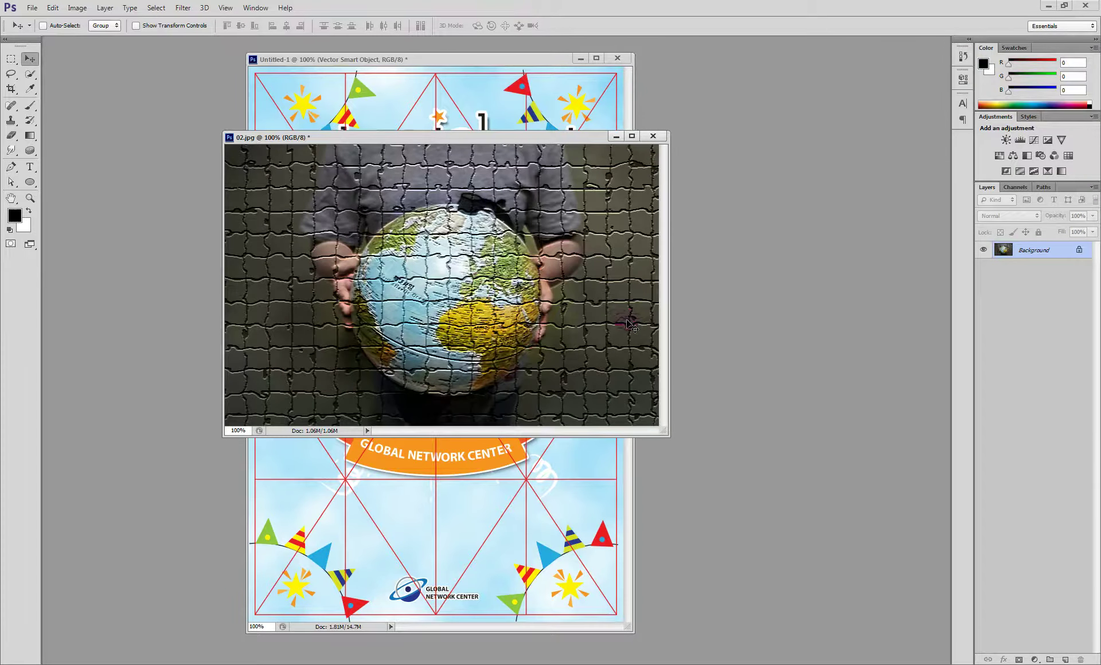
# Step: Copy the whole filtered globe photo into the poster and position it across the upper part of the artwork
pyautogui.click(29, 58)
pyautogui.click(422, 138)
pyautogui.moveTo(423, 137); pyautogui.dragTo(308, 274)
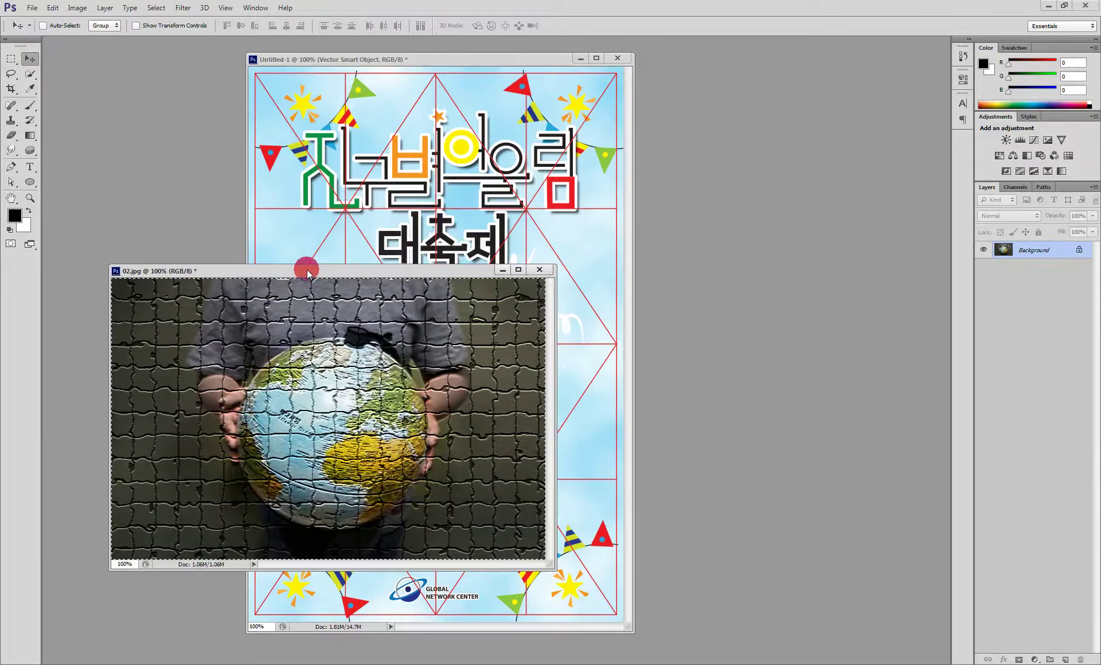
pyautogui.click(489, 226)
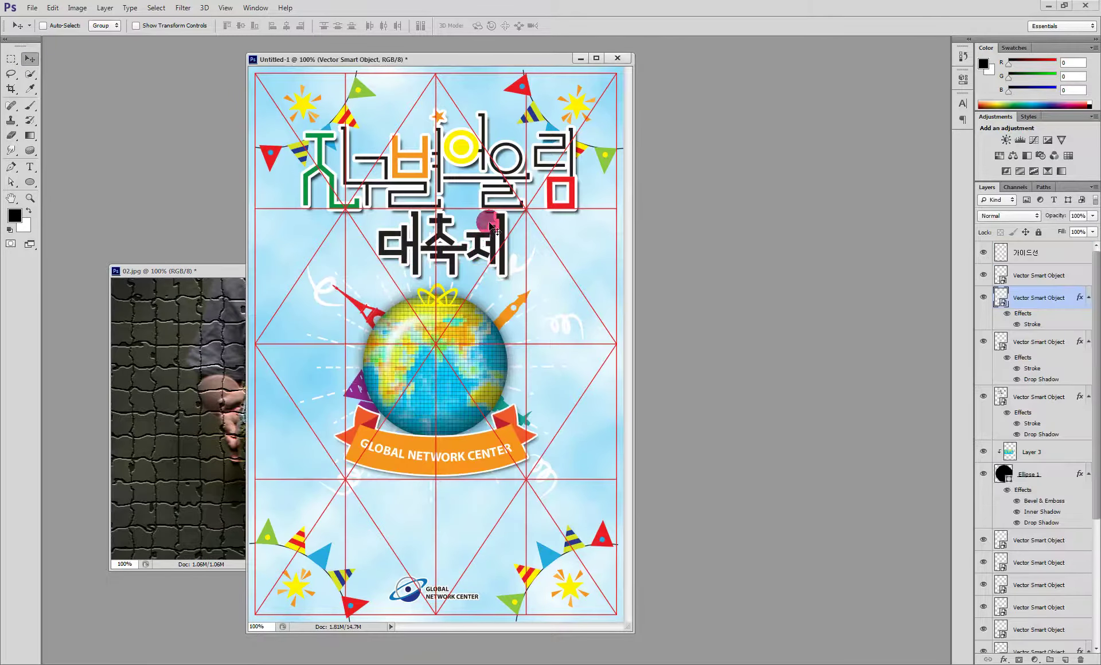
pyautogui.moveTo(501, 395); pyautogui.dragTo(483, 225)
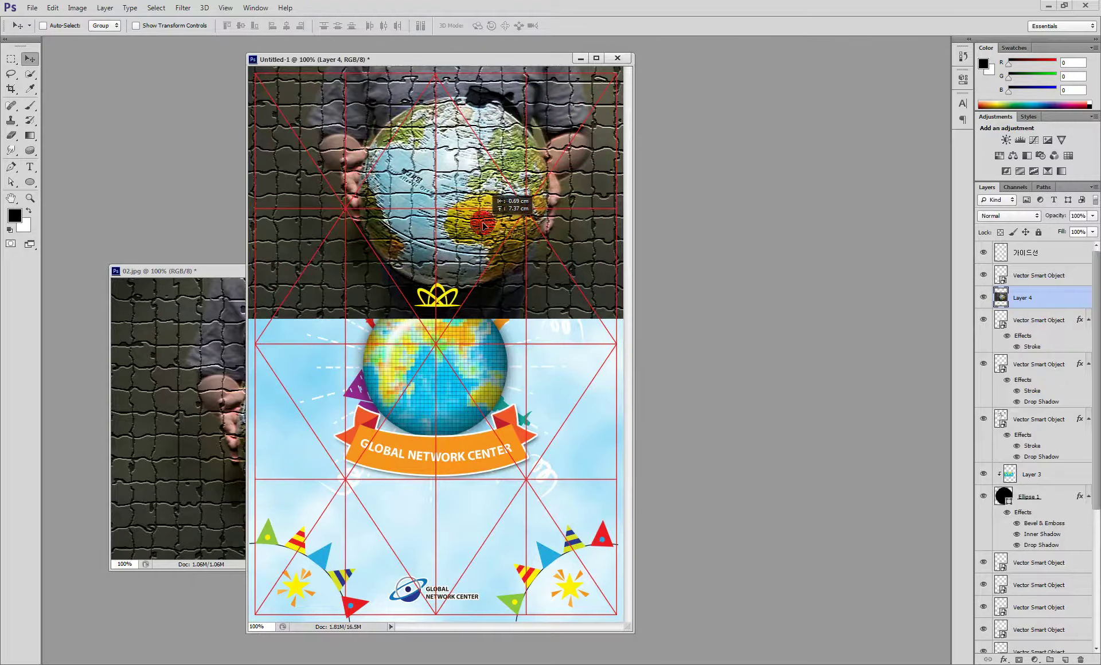
# Step: Lower the globe photo layer in the stack to just above the cloud layer, Layer 2, beneath all bunting and artwork
pyautogui.moveTo(1009, 296); pyautogui.dragTo(1031, 638)
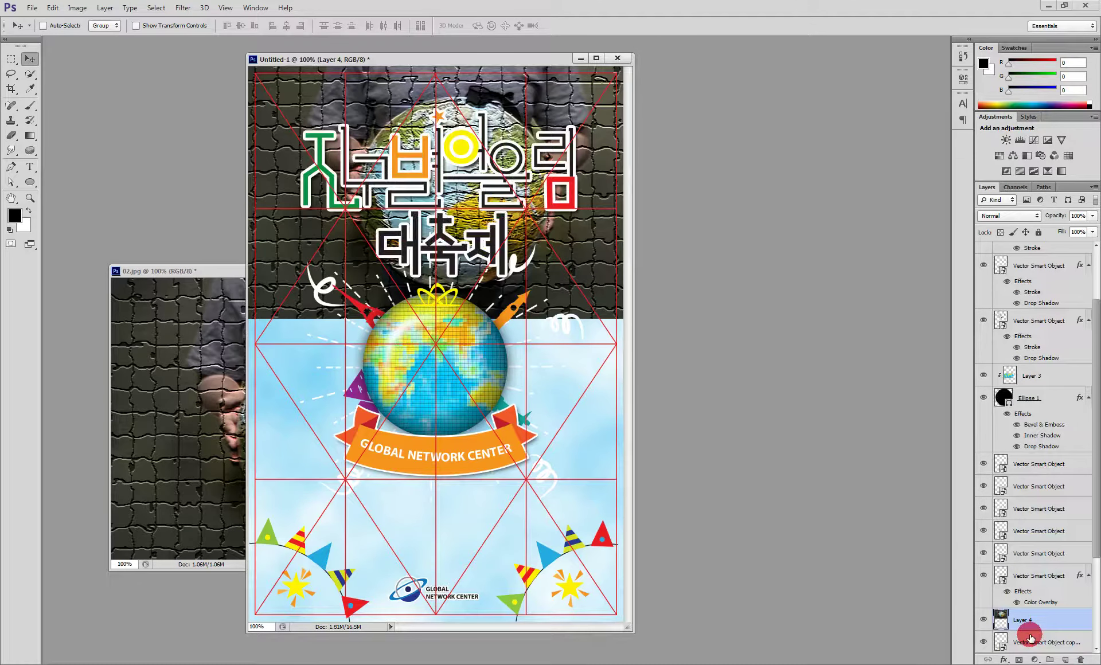
pyautogui.scroll(-6, 1040, 622)
pyautogui.moveTo(1025, 491); pyautogui.dragTo(1017, 589)
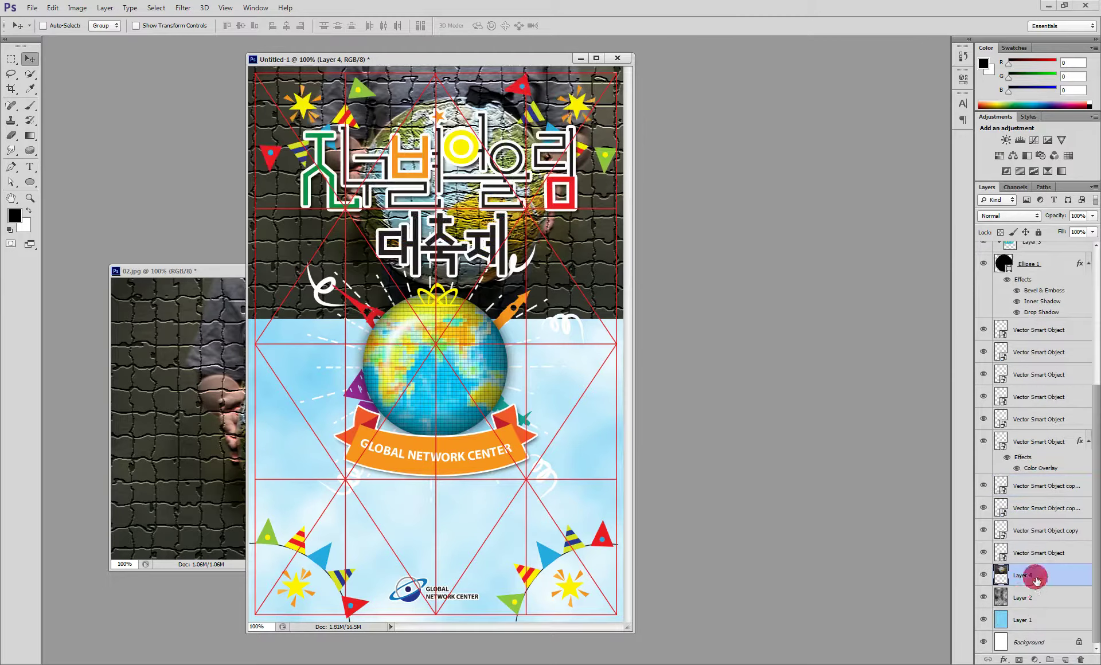
pyautogui.click(1023, 594)
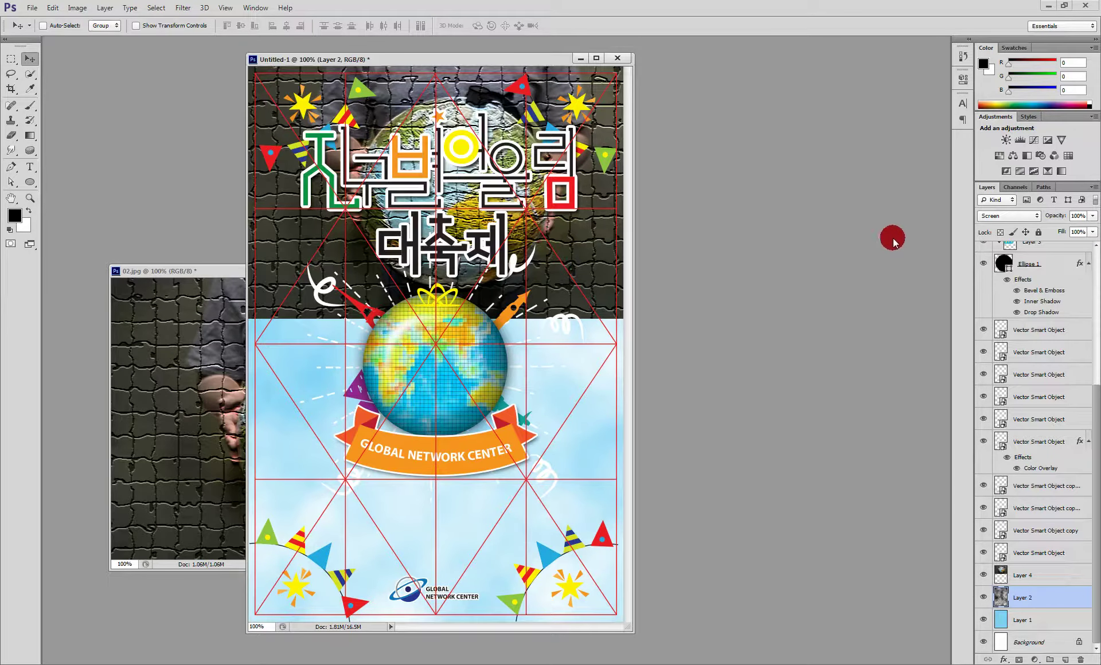
pyautogui.click(1084, 215)
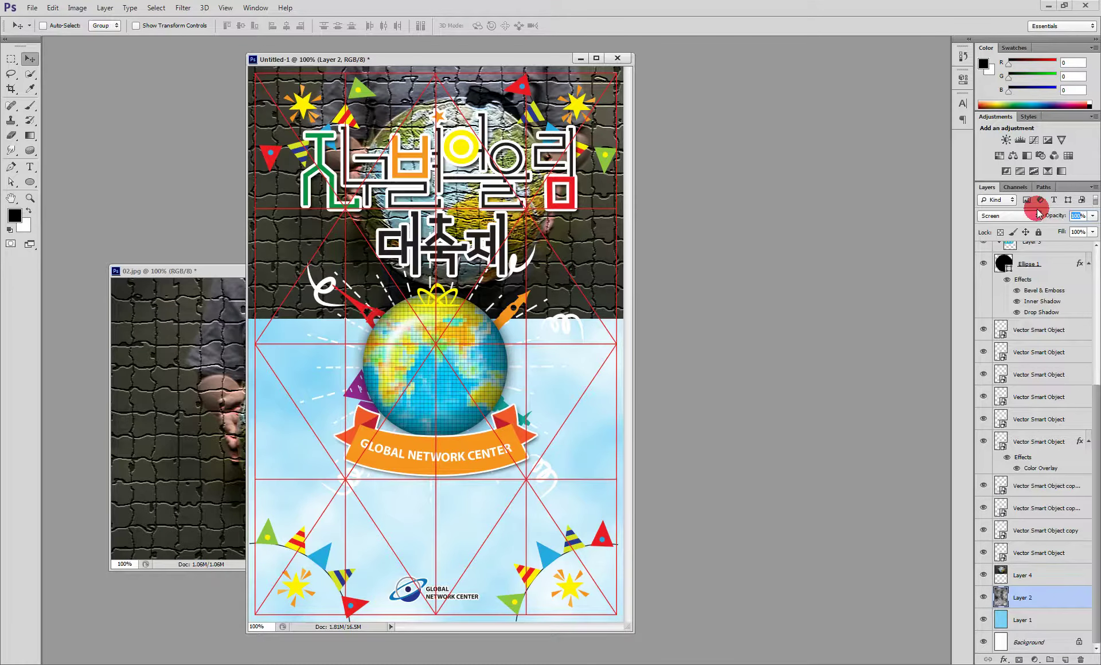
pyautogui.write('55')
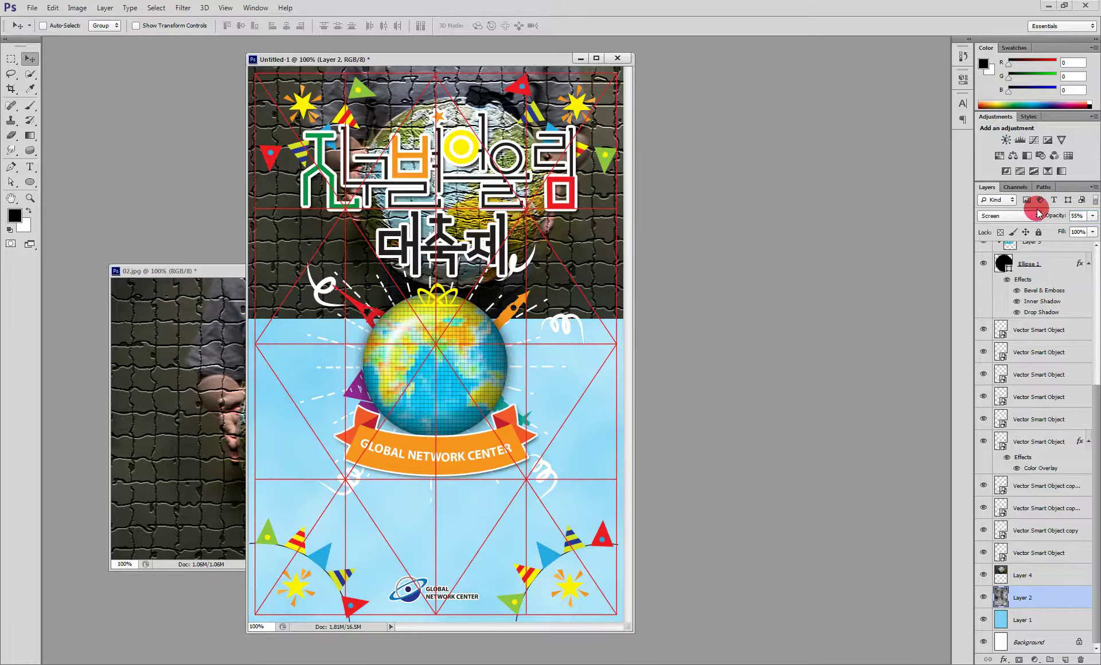
pyautogui.click(1077, 215)
pyautogui.write('100')
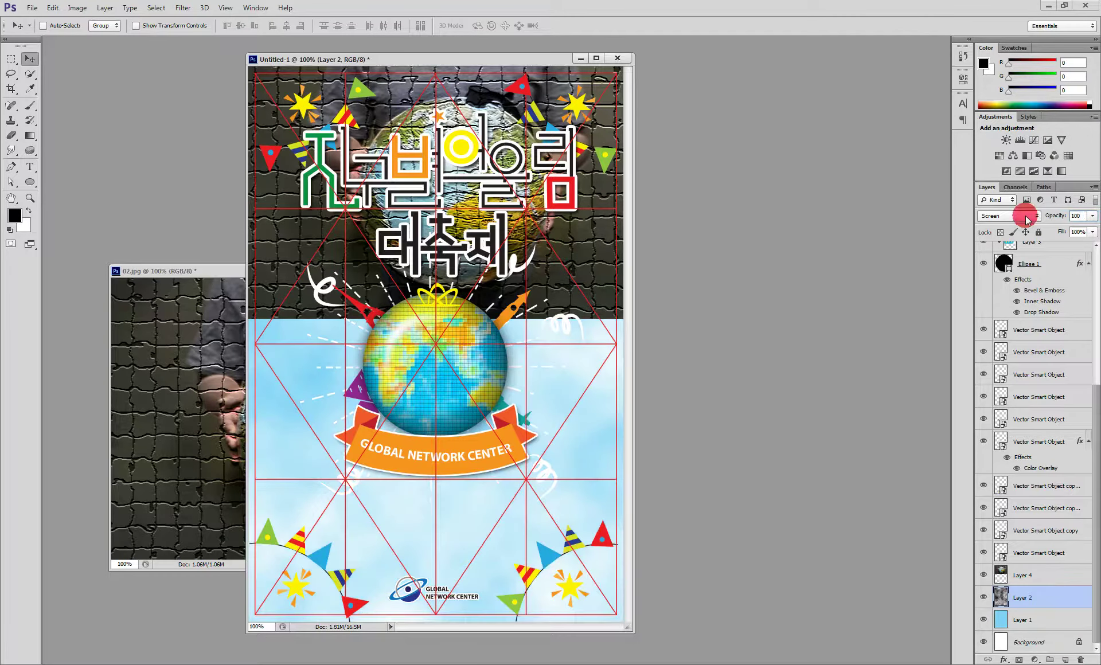
# Step: Set the globe photo layer, Layer 4, to 55% opacity with the Multiply blend mode
pyautogui.click(1039, 574)
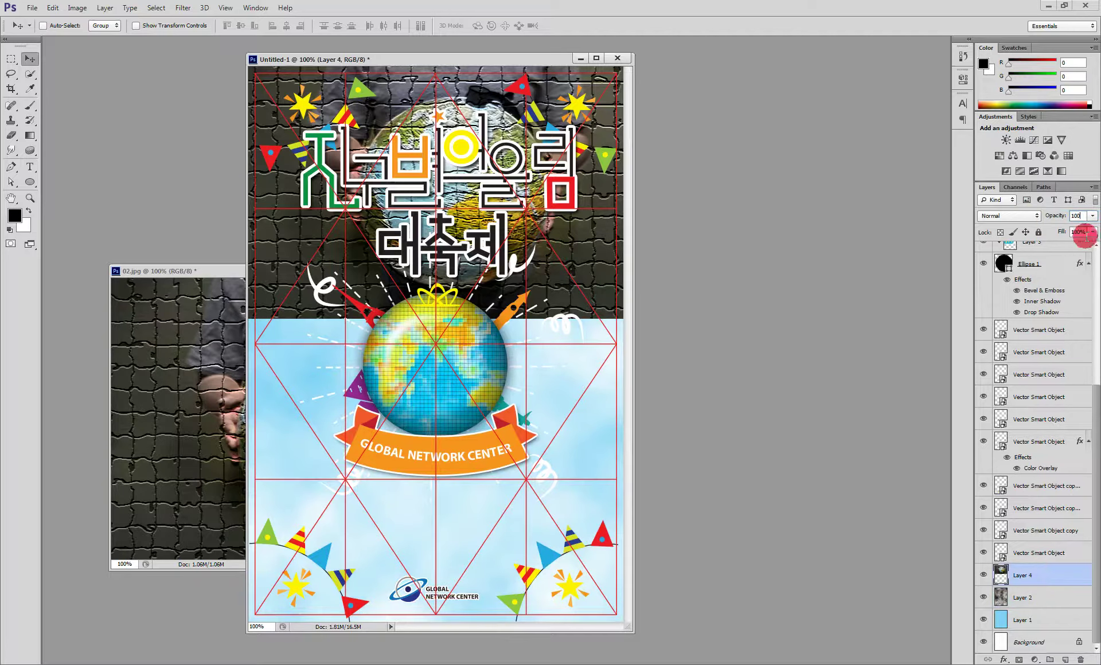
pyautogui.write('55')
pyautogui.press('Return')
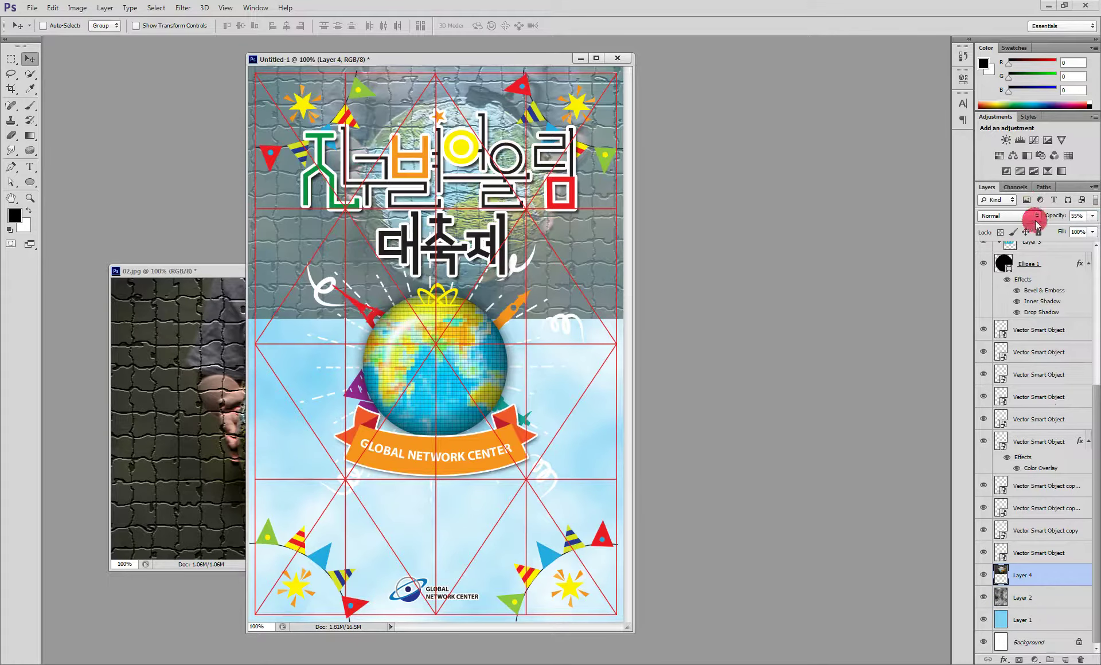
pyautogui.click(1035, 216)
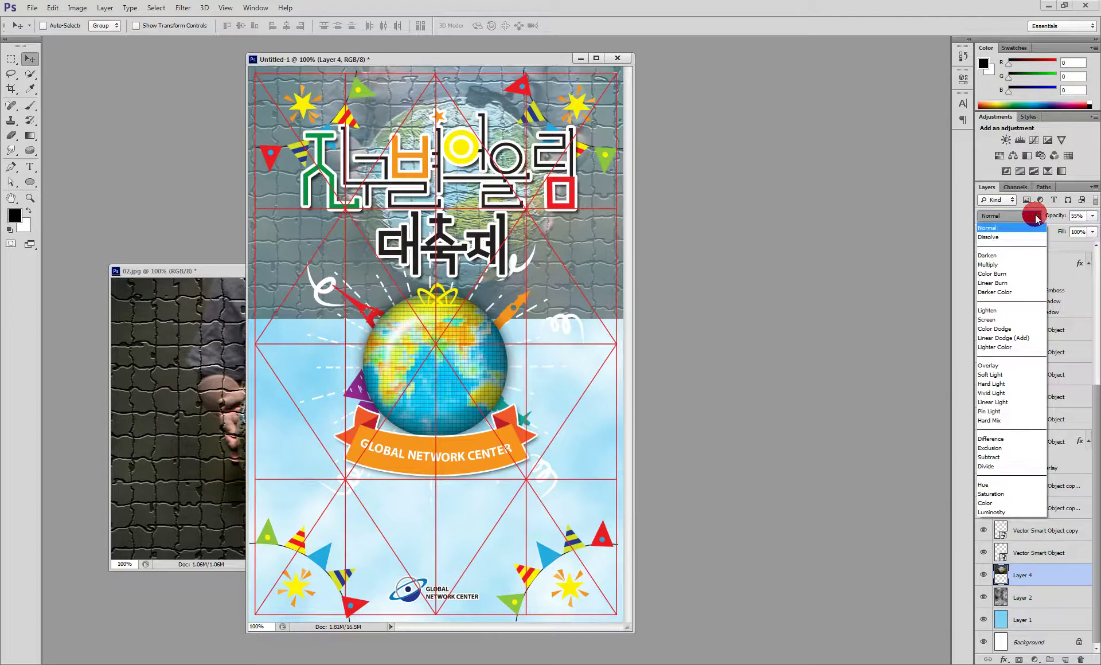
pyautogui.click(1008, 265)
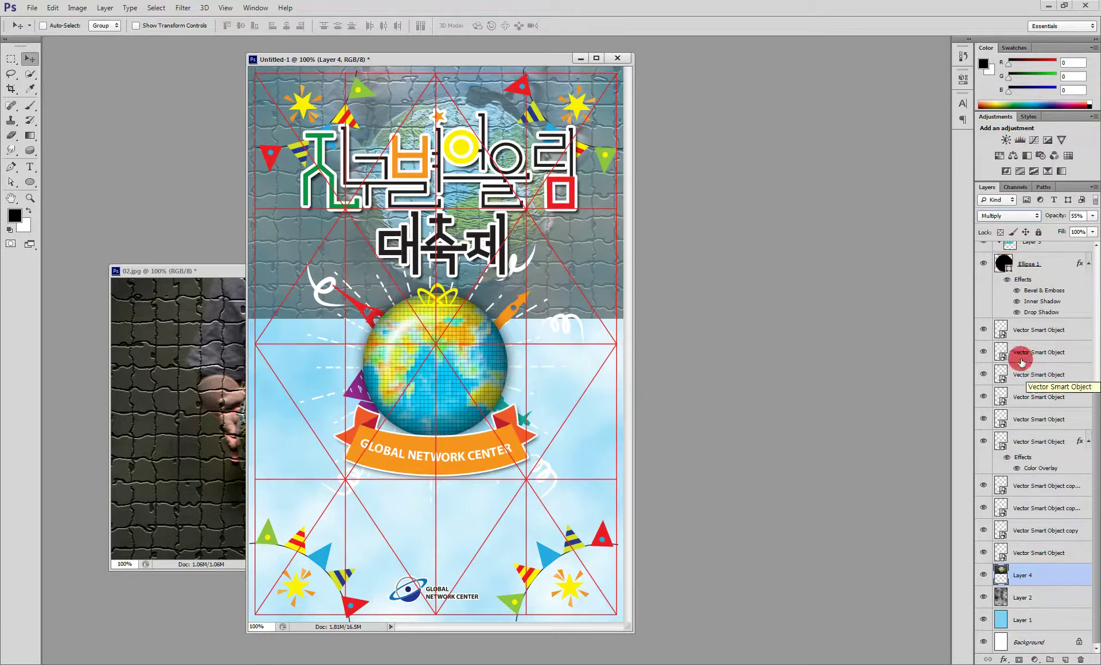
# Step: Add a layer mask to the globe photo layer, Layer 4, and set up a soft black brush of 174 px with 0% hardness
pyautogui.click(1018, 659)
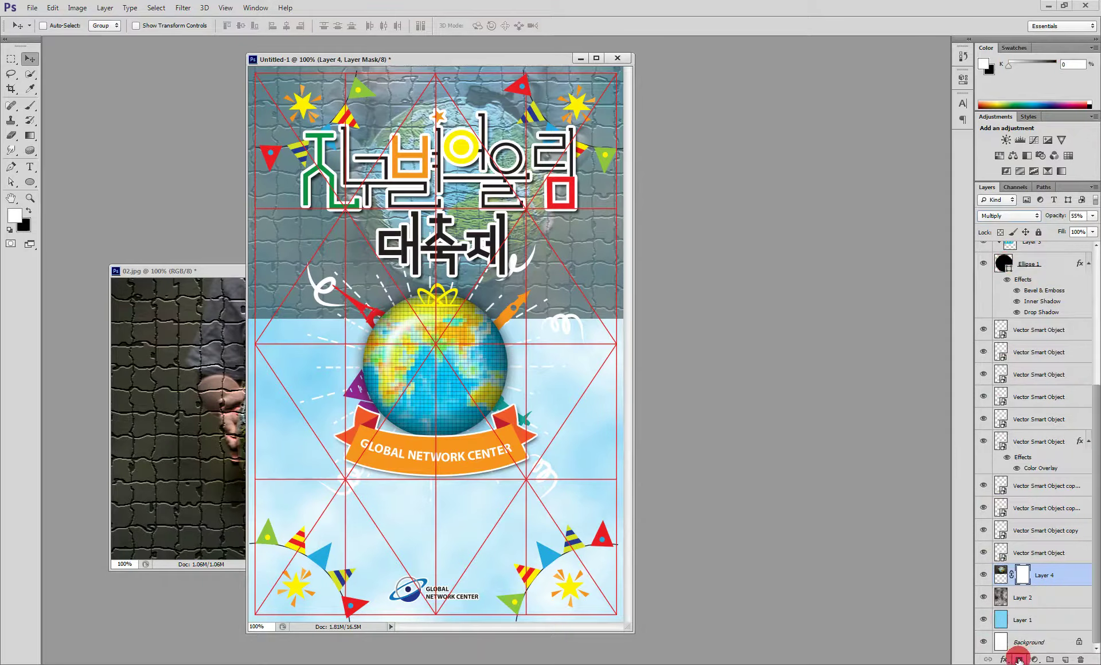
pyautogui.click(1016, 572)
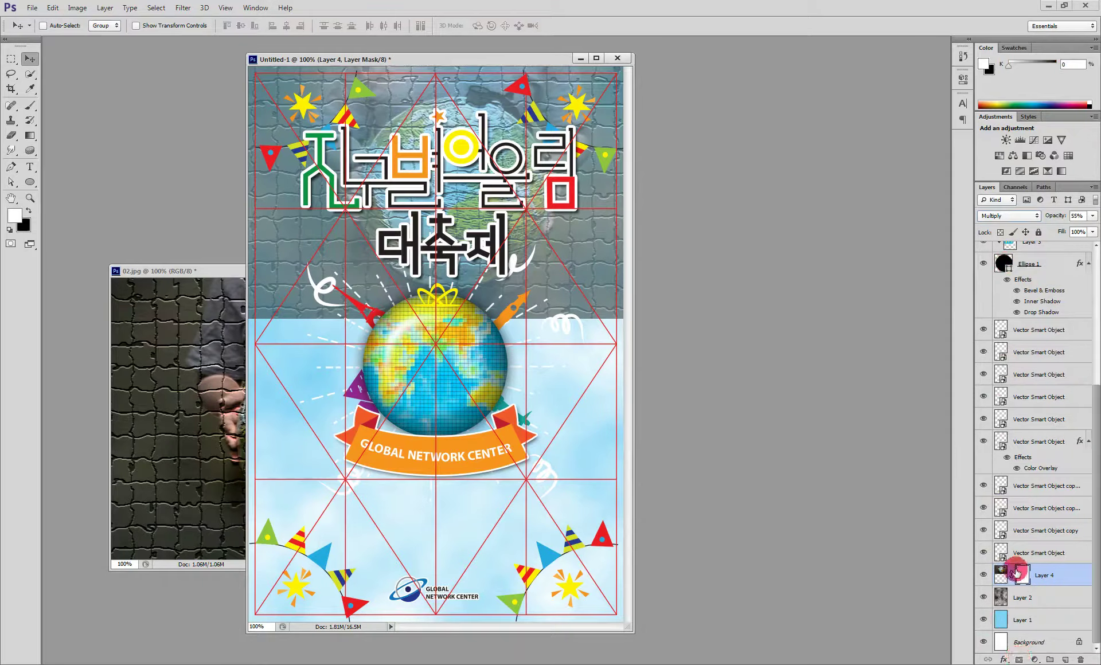
pyautogui.click(29, 212)
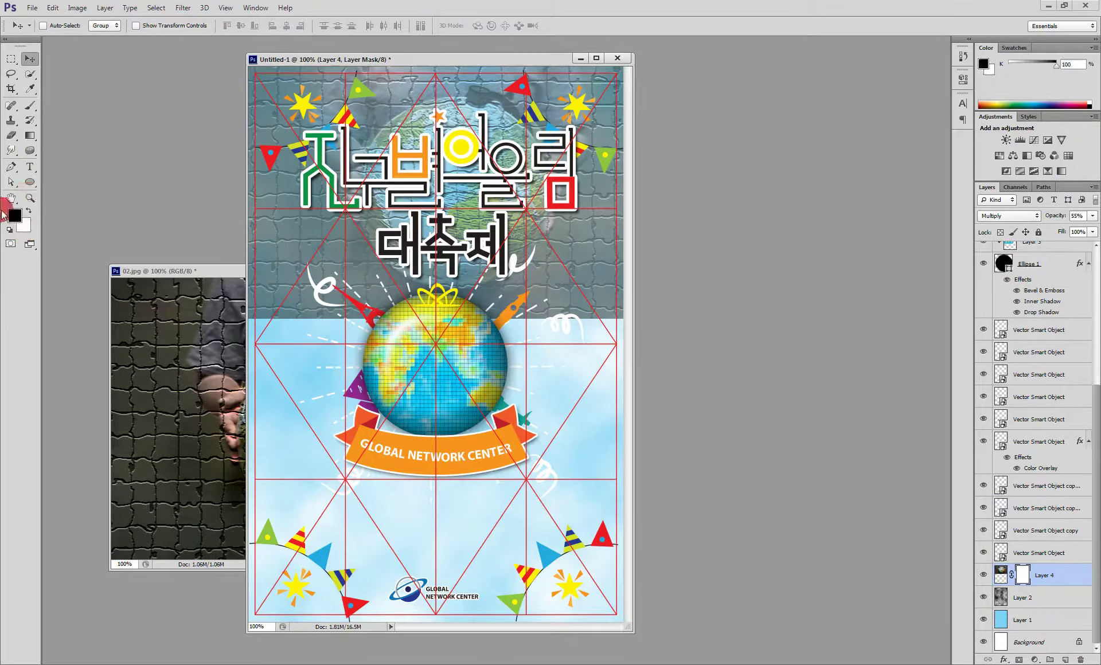
pyautogui.click(30, 106)
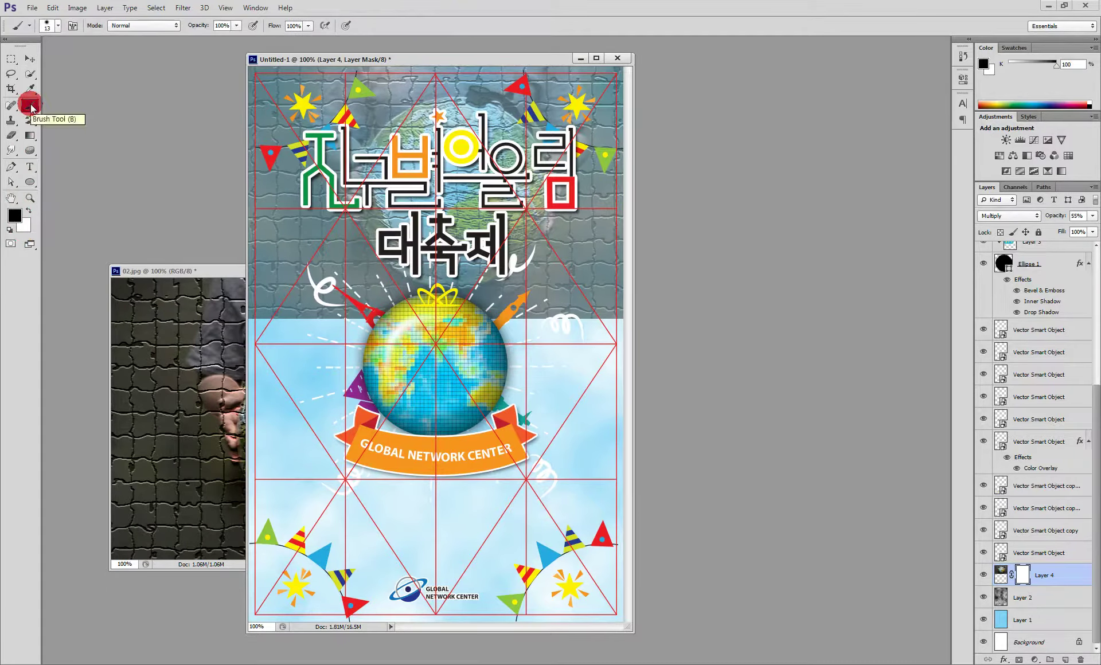
pyautogui.rightClick(358, 231)
pyautogui.click(414, 307)
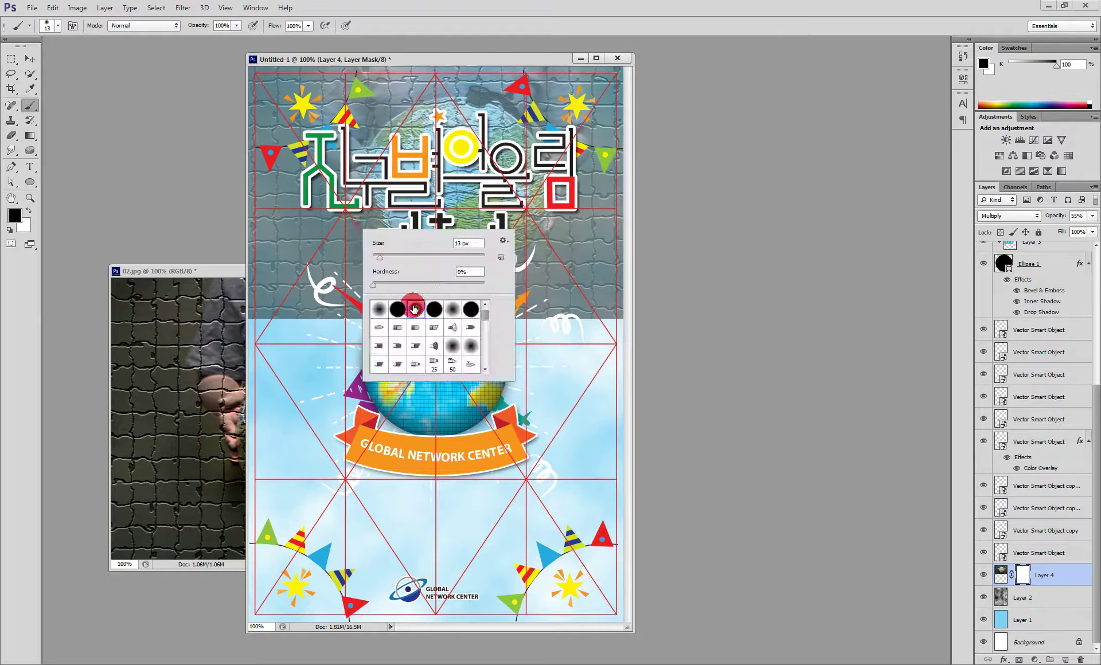
pyautogui.click(423, 256)
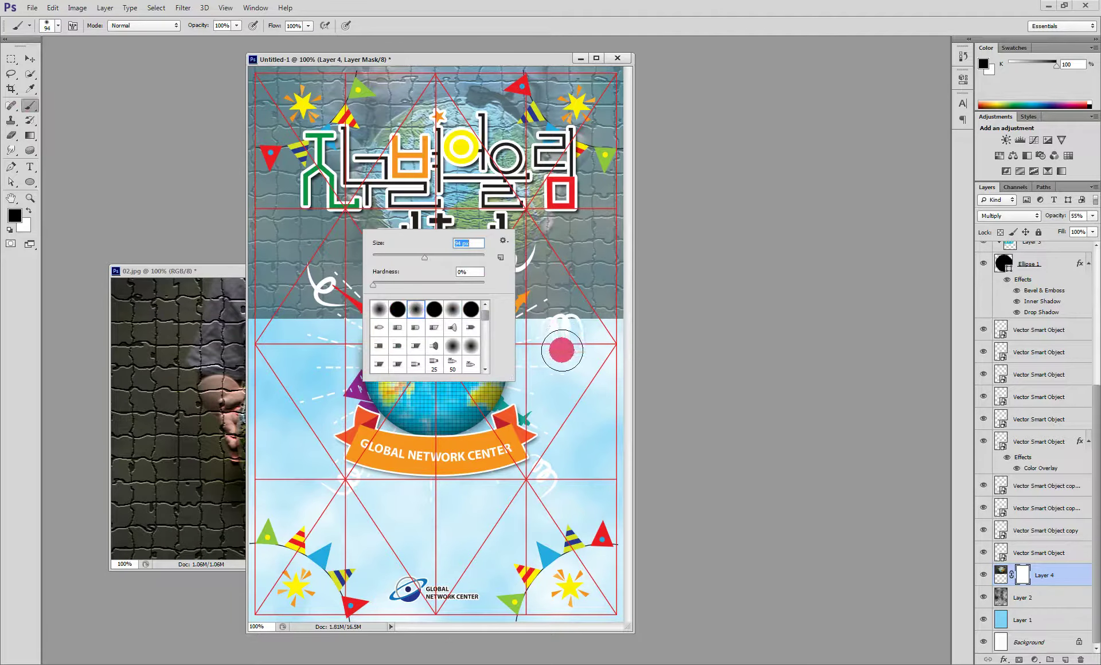
pyautogui.click(443, 256)
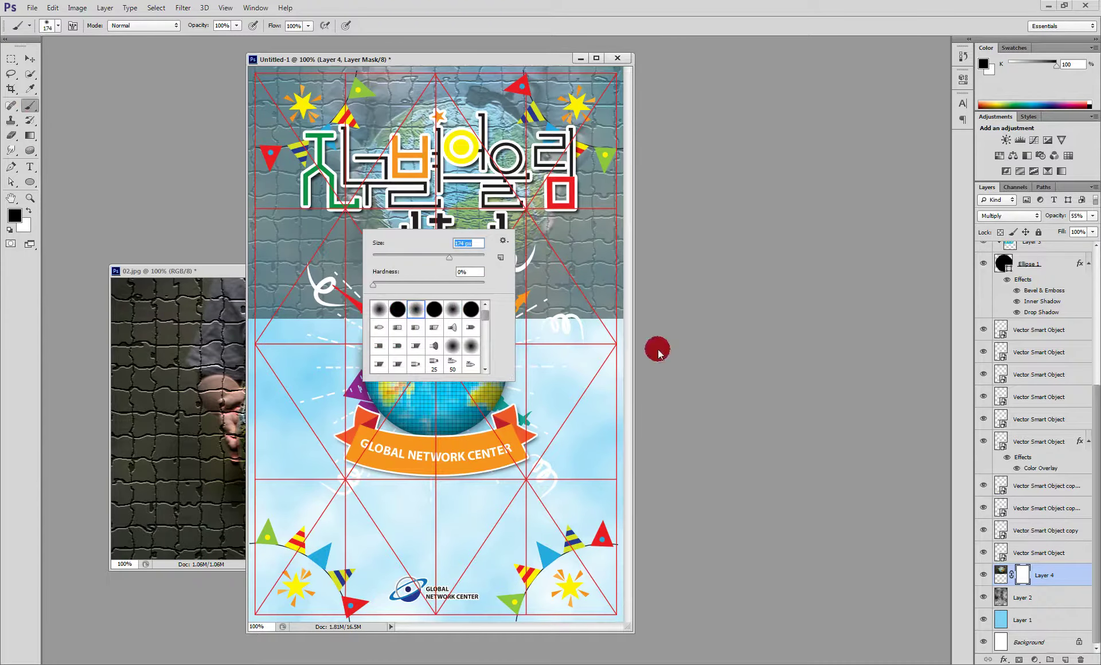
# Step: Paint black on the Layer 4 mask along the globe photo's lower edge and sides, enlarging the brush to 200 px, to fade it into the sky
pyautogui.click(606, 308)
pyautogui.moveTo(606, 308)
pyautogui.mouseDown()
pyautogui.moveTo(608, 262)
pyautogui.moveTo(597, 299)
pyautogui.moveTo(549, 332)
pyautogui.mouseUp()
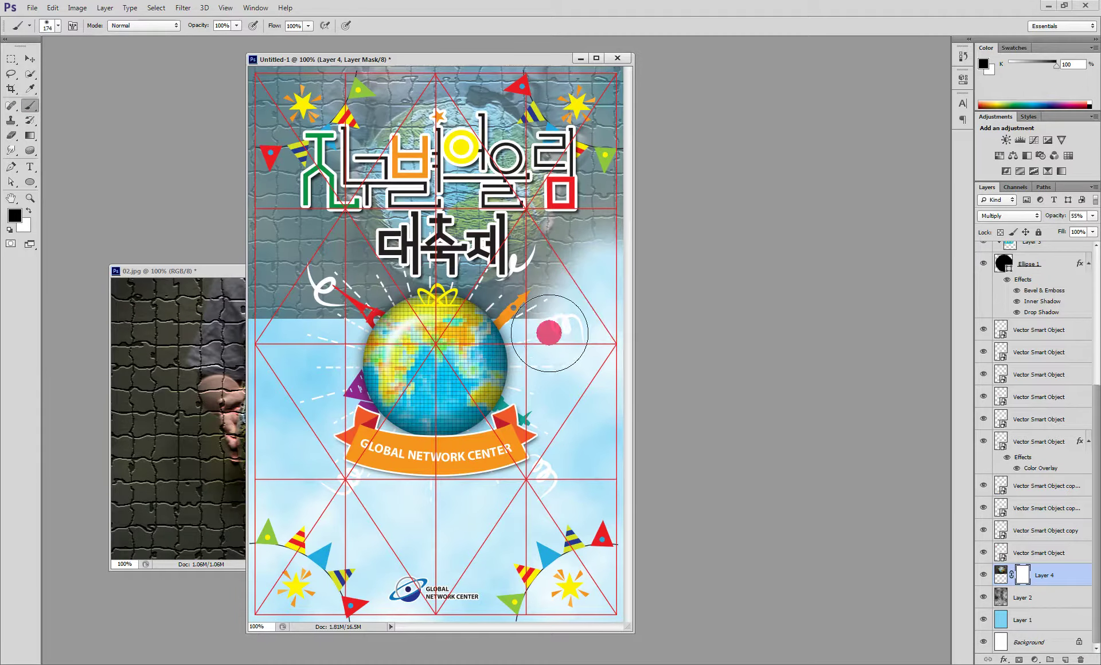
pyautogui.moveTo(549, 333); pyautogui.dragTo(546, 317)
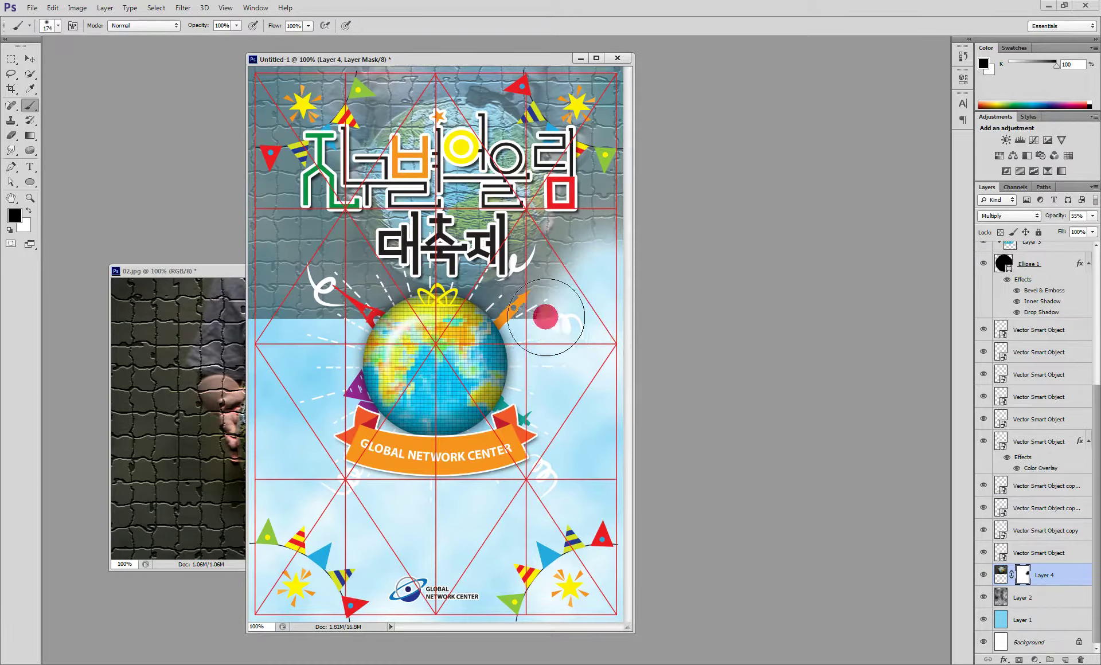
pyautogui.press(']')
pyautogui.press(']')
pyautogui.press(']')
pyautogui.press(']')
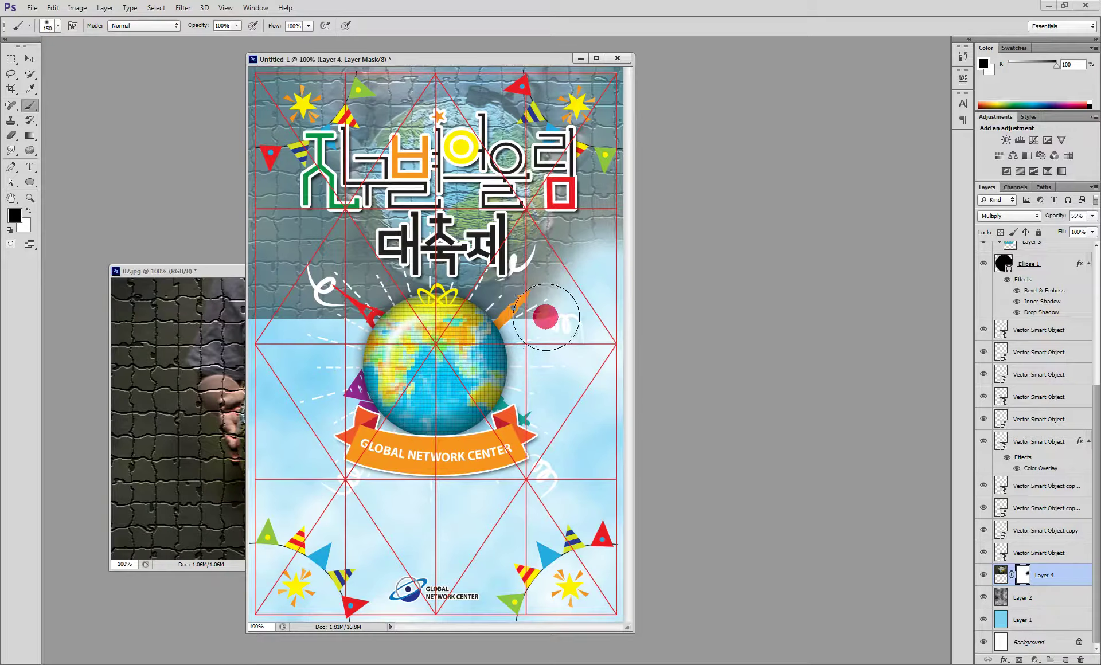
pyautogui.press(']')
pyautogui.moveTo(545, 315)
pyautogui.mouseDown()
pyautogui.moveTo(635, 267)
pyautogui.moveTo(690, 158)
pyautogui.moveTo(581, 269)
pyautogui.moveTo(492, 421)
pyautogui.moveTo(507, 420)
pyautogui.moveTo(497, 395)
pyautogui.moveTo(445, 413)
pyautogui.moveTo(288, 379)
pyautogui.moveTo(225, 253)
pyautogui.moveTo(184, 108)
pyautogui.moveTo(180, 127)
pyautogui.moveTo(270, 399)
pyautogui.moveTo(297, 450)
pyautogui.moveTo(326, 439)
pyautogui.moveTo(349, 469)
pyautogui.moveTo(280, 382)
pyautogui.moveTo(341, 396)
pyautogui.moveTo(369, 419)
pyautogui.moveTo(403, 418)
pyautogui.moveTo(370, 423)
pyautogui.mouseUp()
pyautogui.press('[')
pyautogui.press('[')
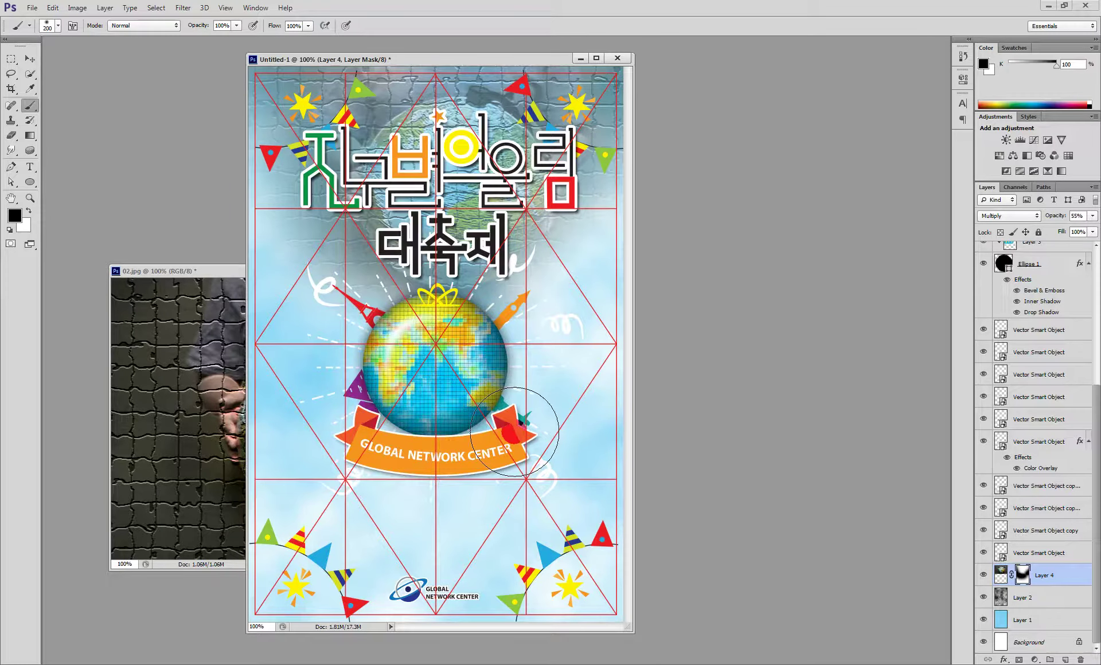
# Step: Close 02.jpg without saving its changes and open the astronaut photo 03.jpg from the images folder
pyautogui.click(212, 270)
pyautogui.click(546, 269)
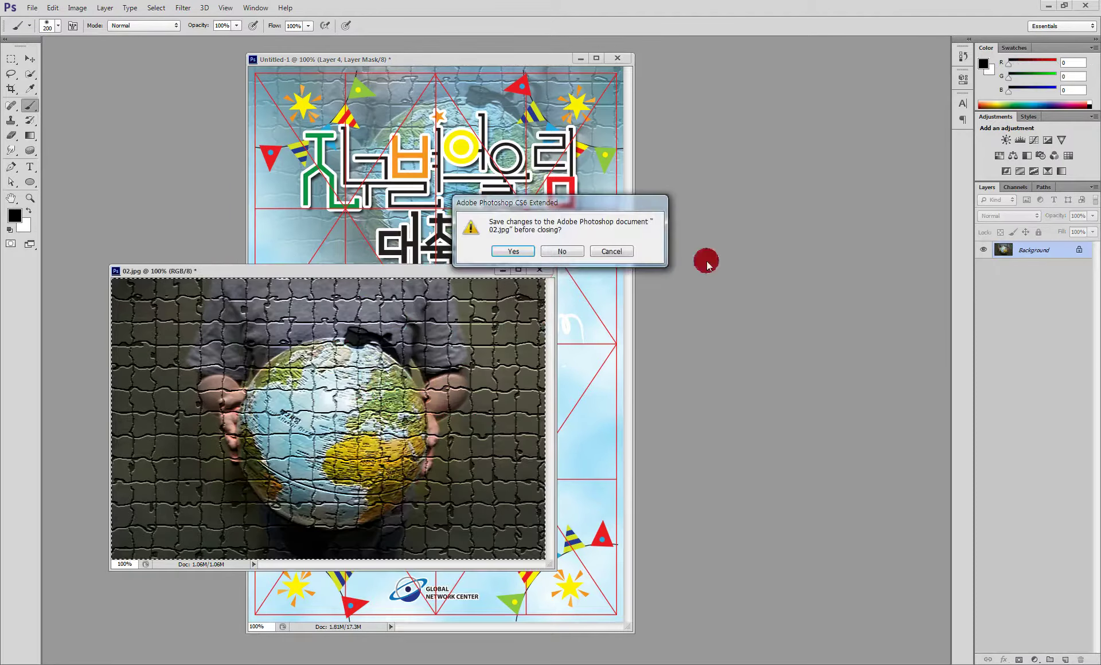
pyautogui.click(555, 268)
pyautogui.doubleClick(744, 304)
pyautogui.click(583, 219)
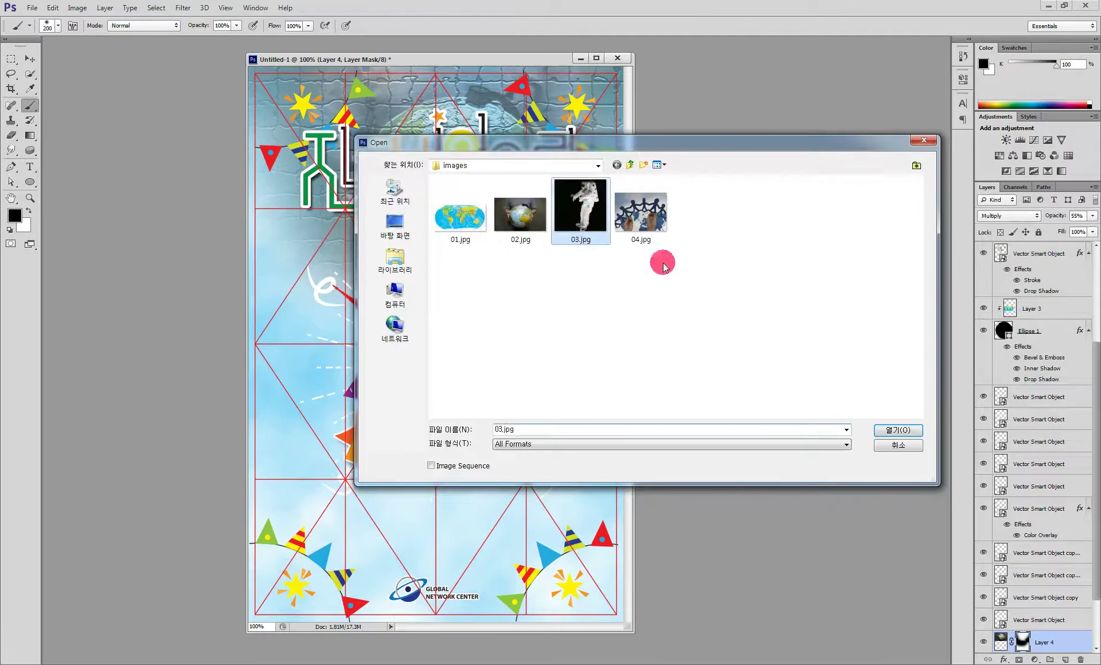
pyautogui.click(890, 430)
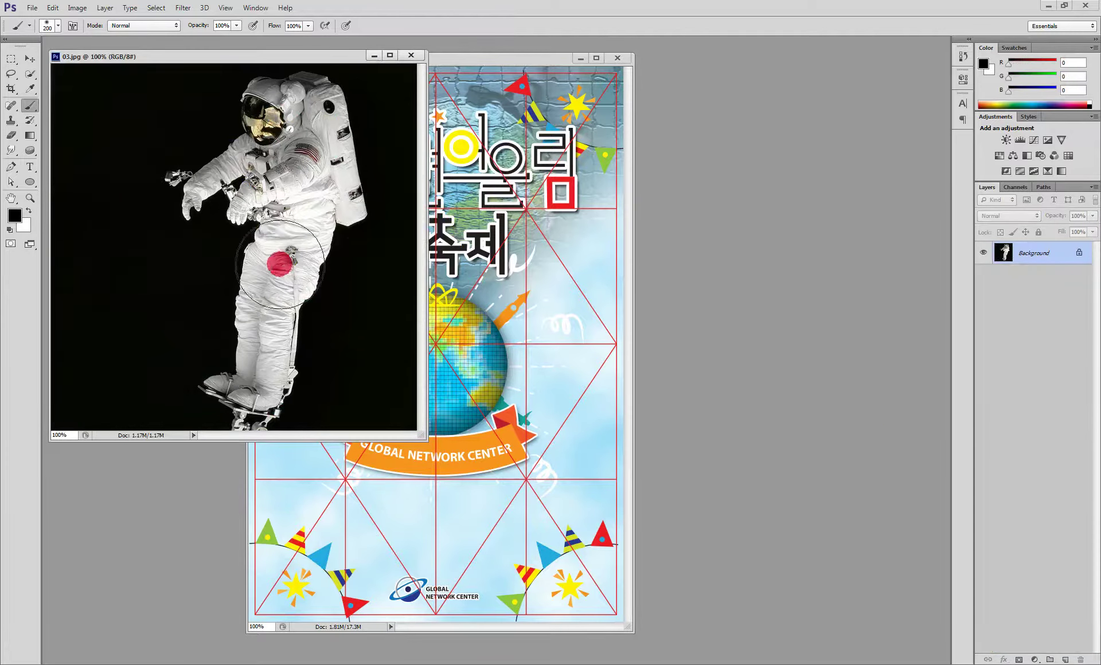
# Step: Select the black background of 03.jpg with the Magic Wand at tolerance 32, and invert the selection to the astronaut
pyautogui.click(30, 74)
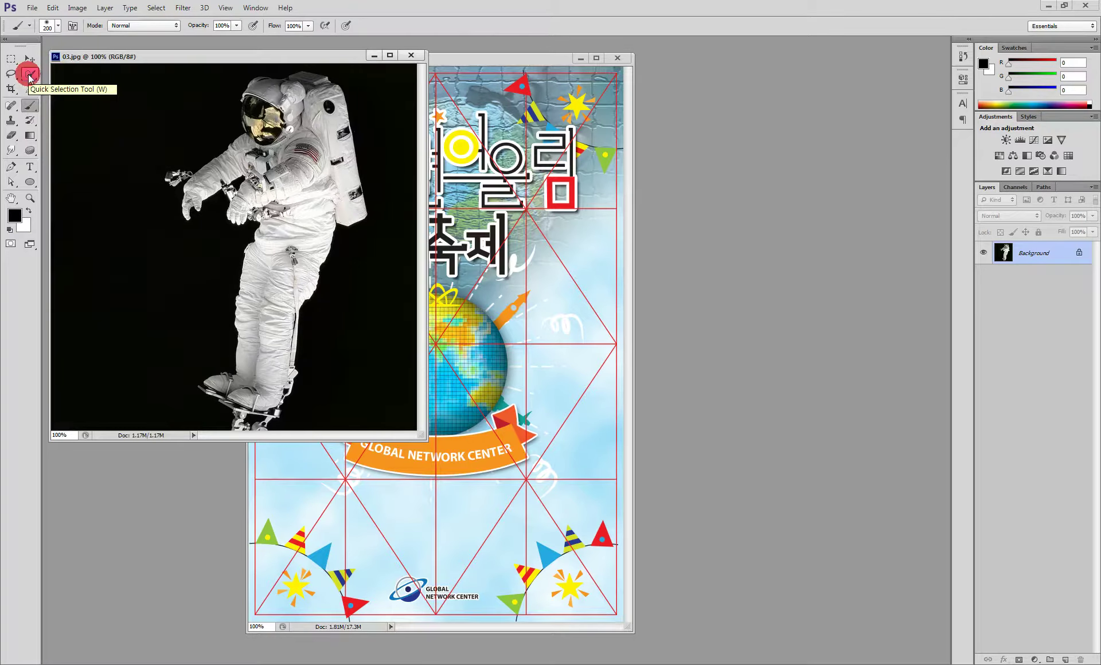
pyautogui.click(31, 75)
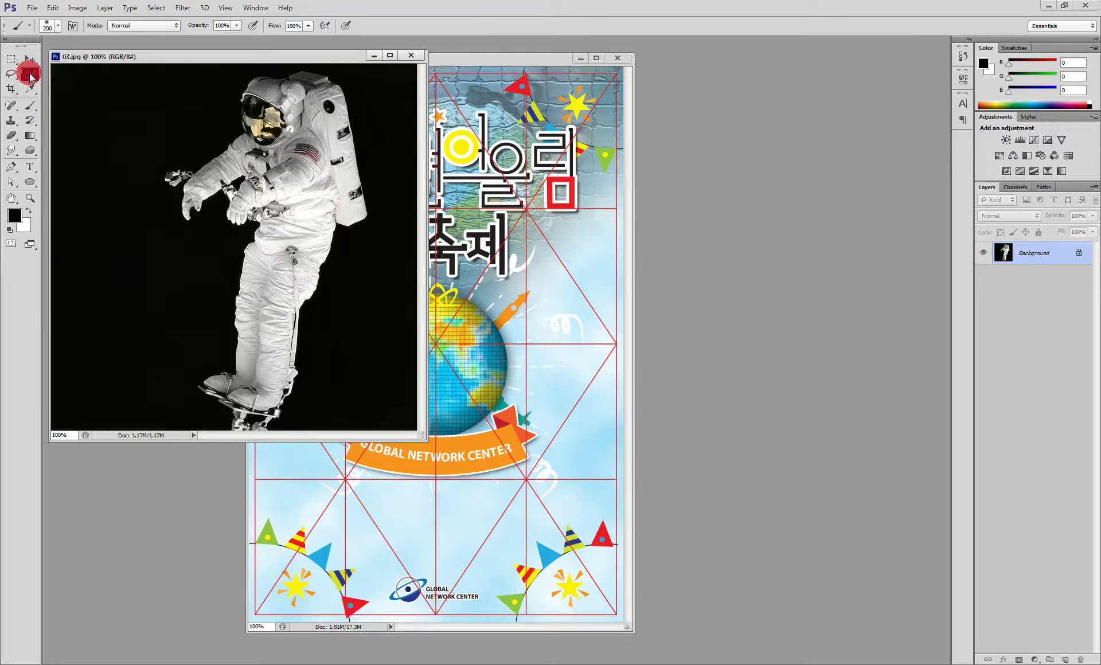
pyautogui.moveTo(31, 75); pyautogui.dragTo(95, 88)
pyautogui.click(133, 145)
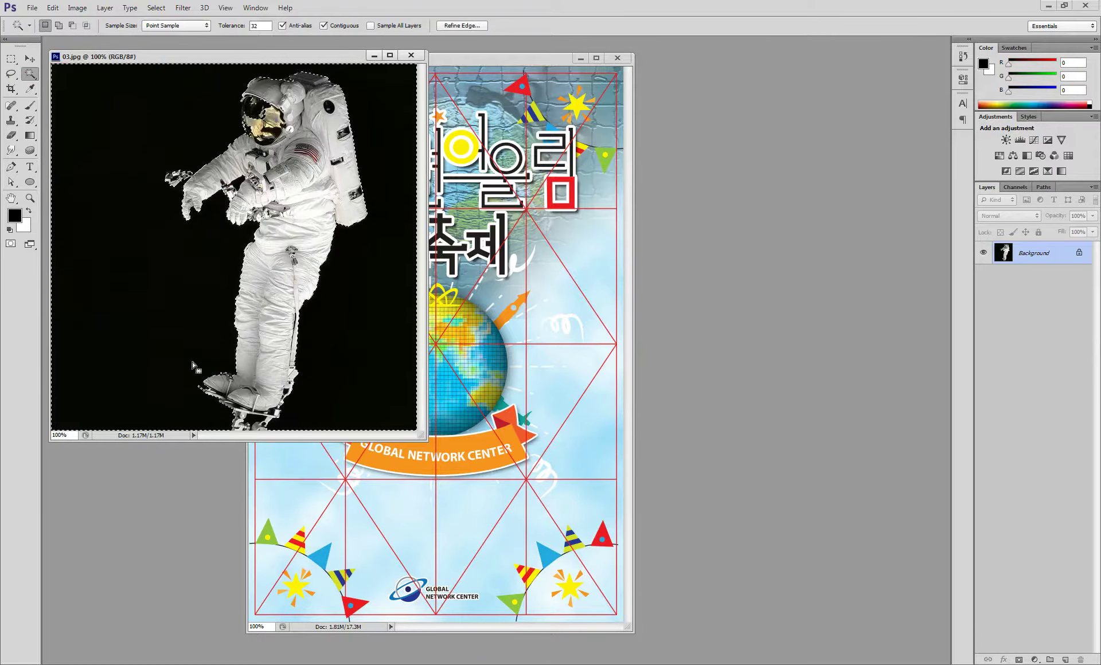
pyautogui.click(159, 12)
pyautogui.click(156, 9)
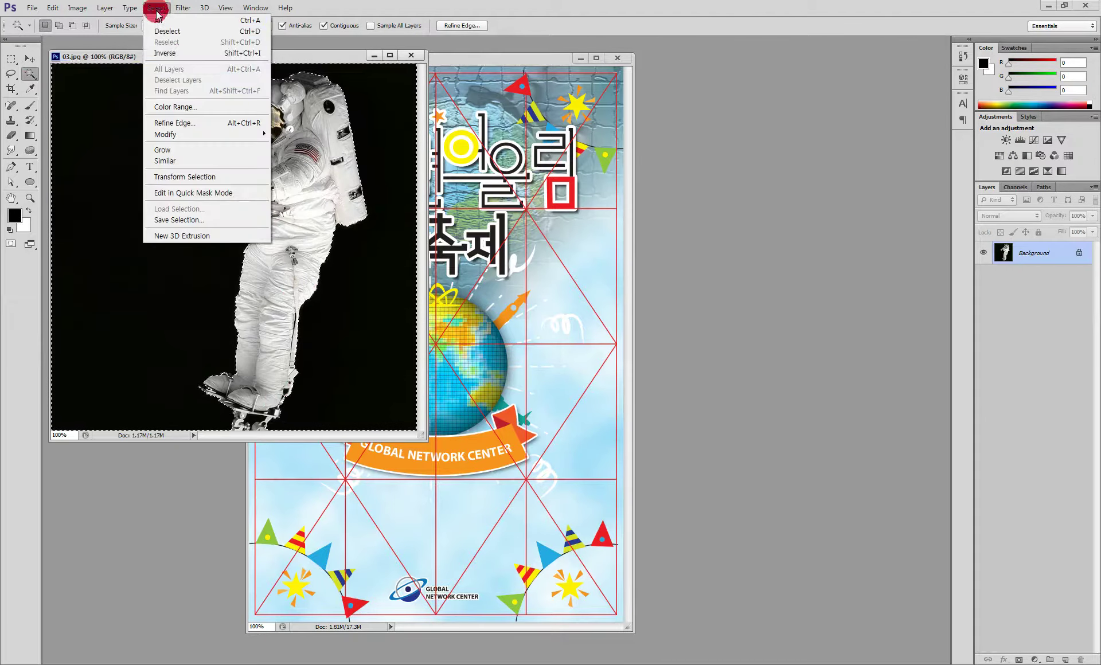
pyautogui.click(174, 52)
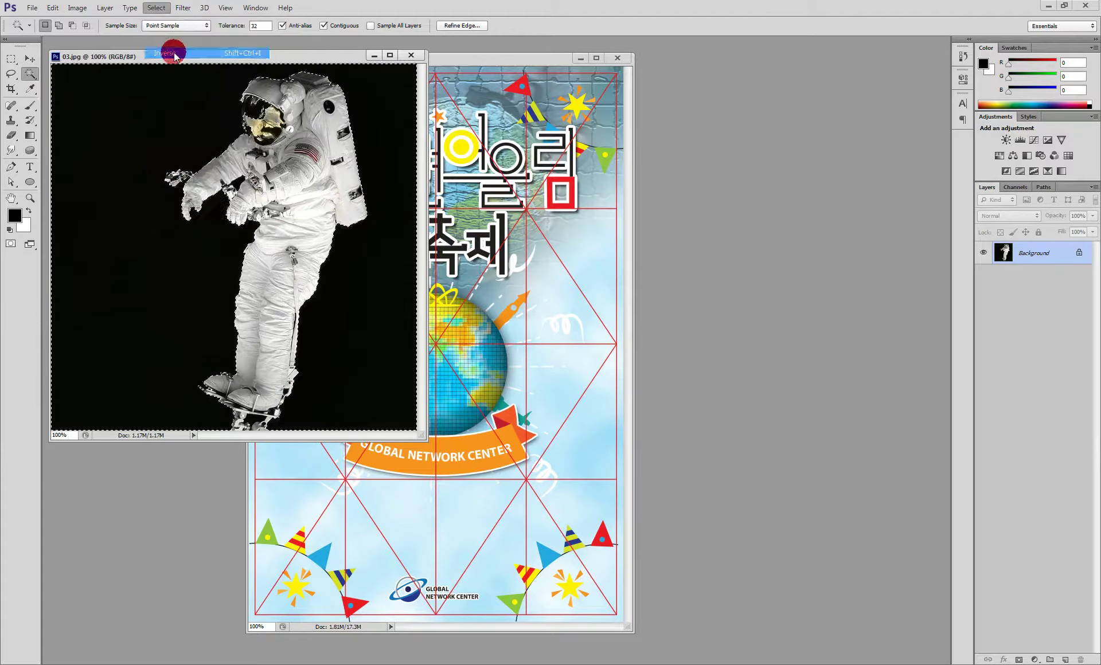
# Step: Add the astronaut's helmet visor to the selection by tracing around it with the Polygonal Lasso
pyautogui.click(294, 196)
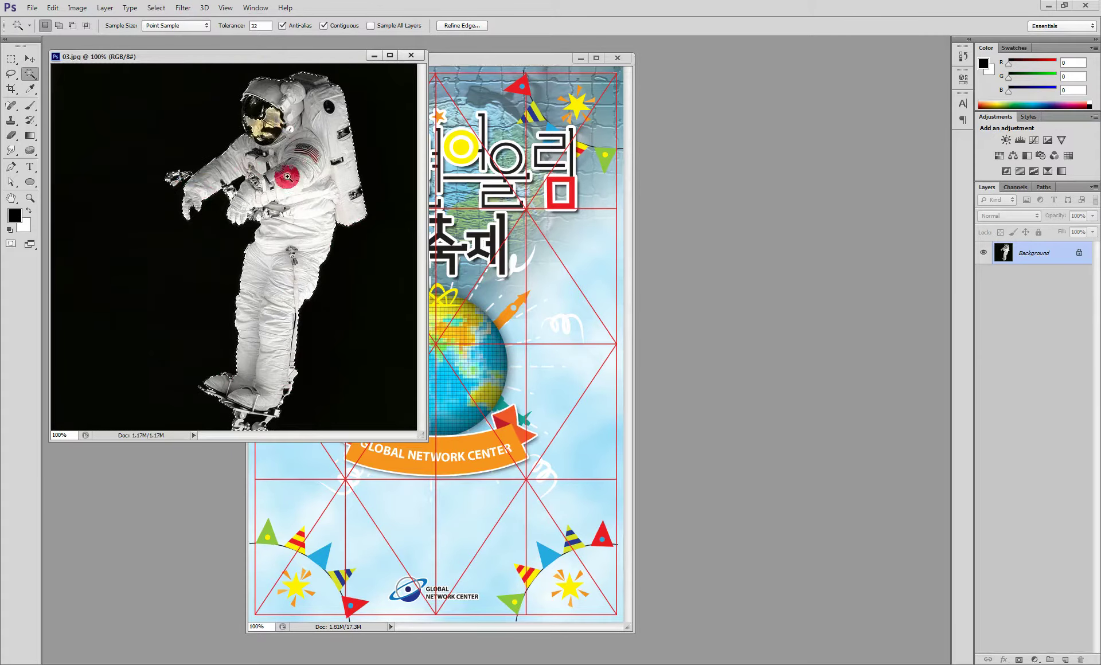
pyautogui.scroll(3, 282, 161)
pyautogui.scroll(1, 470, 191)
pyautogui.scroll(1, 470, 191)
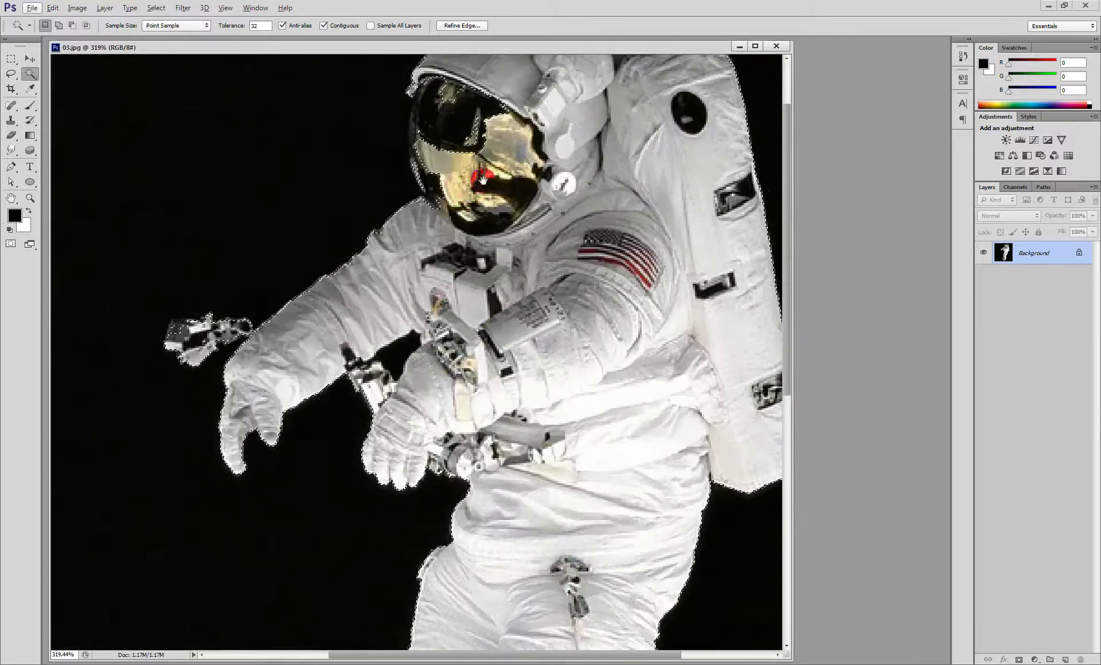
pyautogui.click(395, 178)
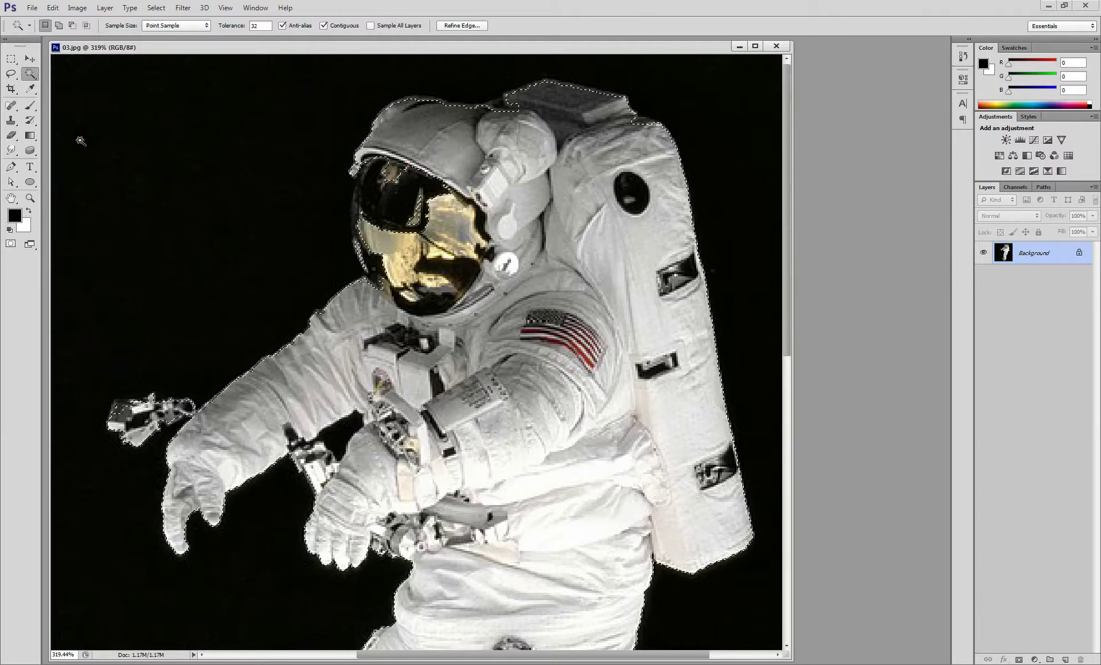
pyautogui.click(317, 46)
pyautogui.moveTo(318, 46); pyautogui.dragTo(373, 52)
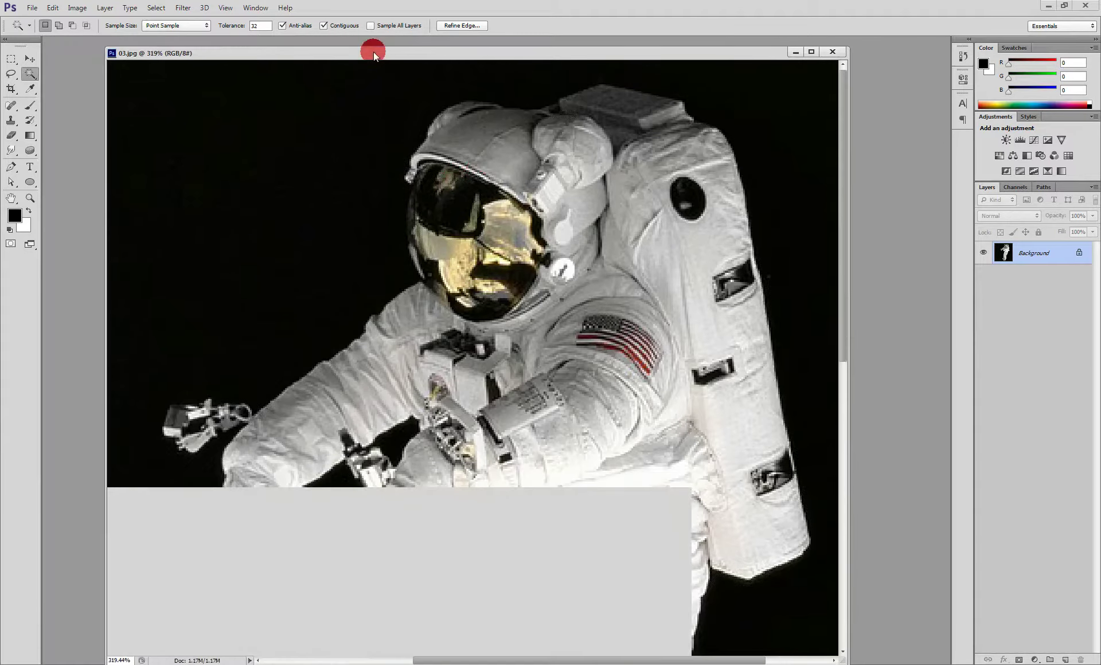
pyautogui.click(43, 99)
pyautogui.click(30, 78)
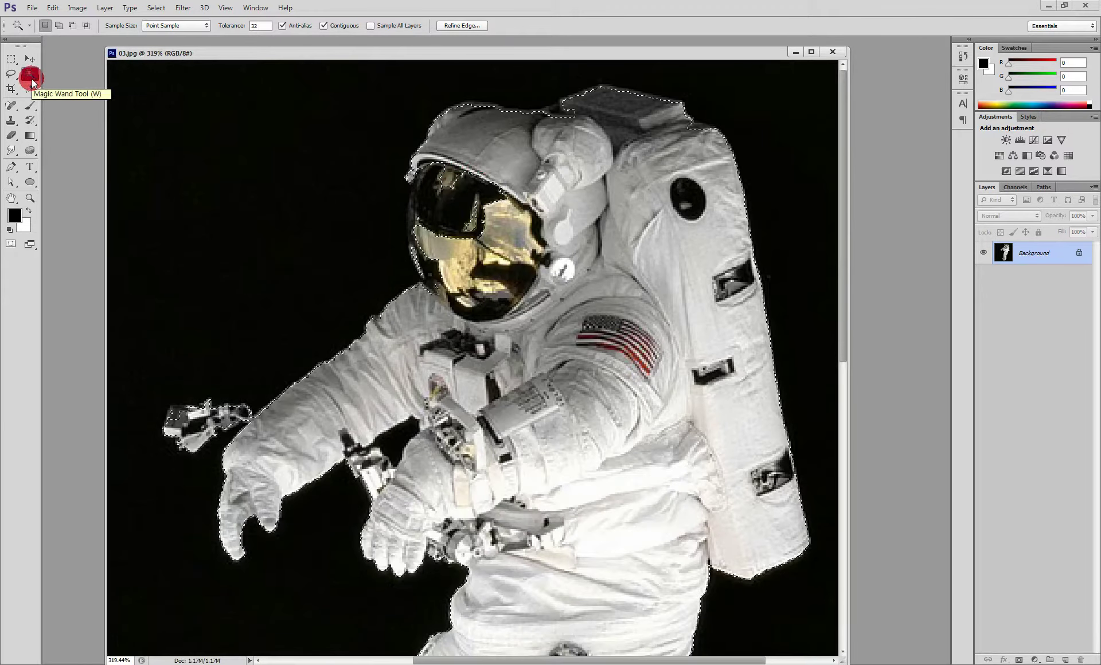
pyautogui.click(21, 80)
pyautogui.moveTo(12, 74)
pyautogui.mouseDown()
pyautogui.moveTo(54, 70)
pyautogui.moveTo(74, 100)
pyautogui.moveTo(82, 85)
pyautogui.mouseUp()
pyautogui.keyDown('shift'); pyautogui.click(427, 168); pyautogui.keyUp('shift')
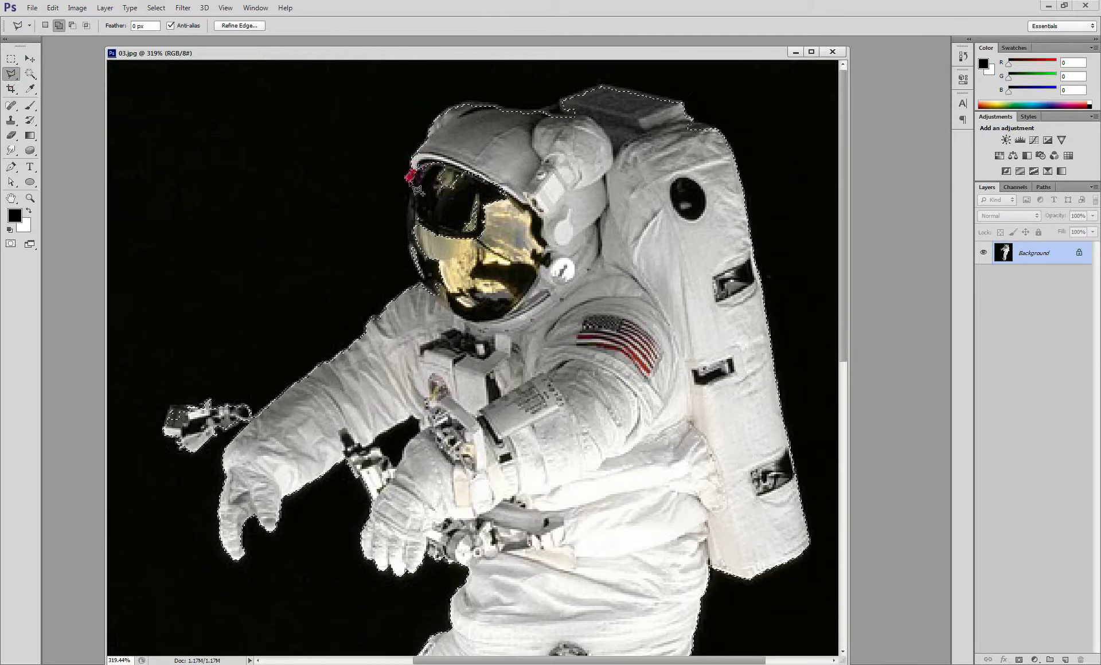
pyautogui.click(417, 253)
pyautogui.click(426, 291)
pyautogui.click(439, 303)
pyautogui.click(486, 318)
pyautogui.click(560, 246)
pyautogui.click(549, 179)
pyautogui.click(481, 144)
pyautogui.click(423, 163)
pyautogui.click(541, 338)
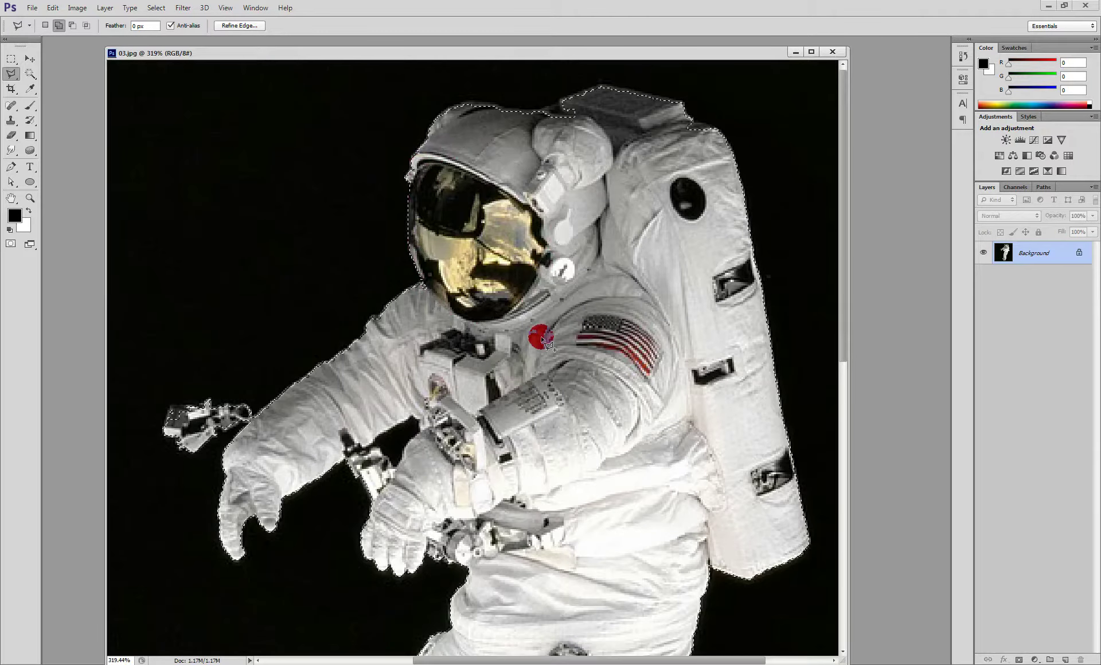
# Step: Add the missing areas between the helmet and the upper edge of the backpack to the selection with the Polygonal Lasso
pyautogui.click(490, 111)
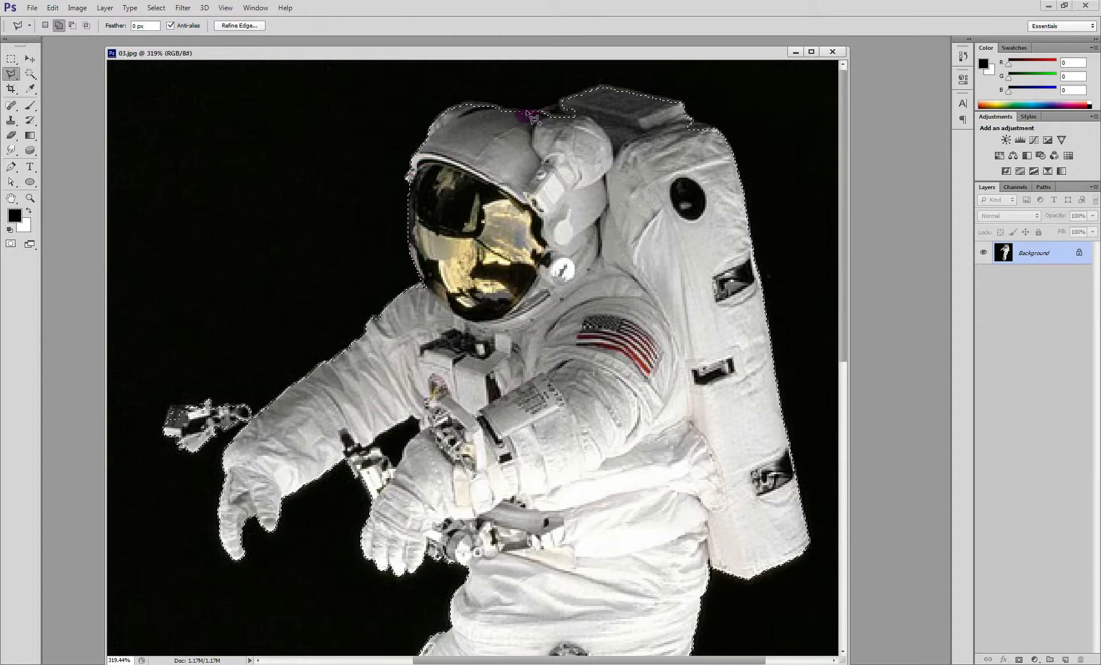
pyautogui.click(571, 102)
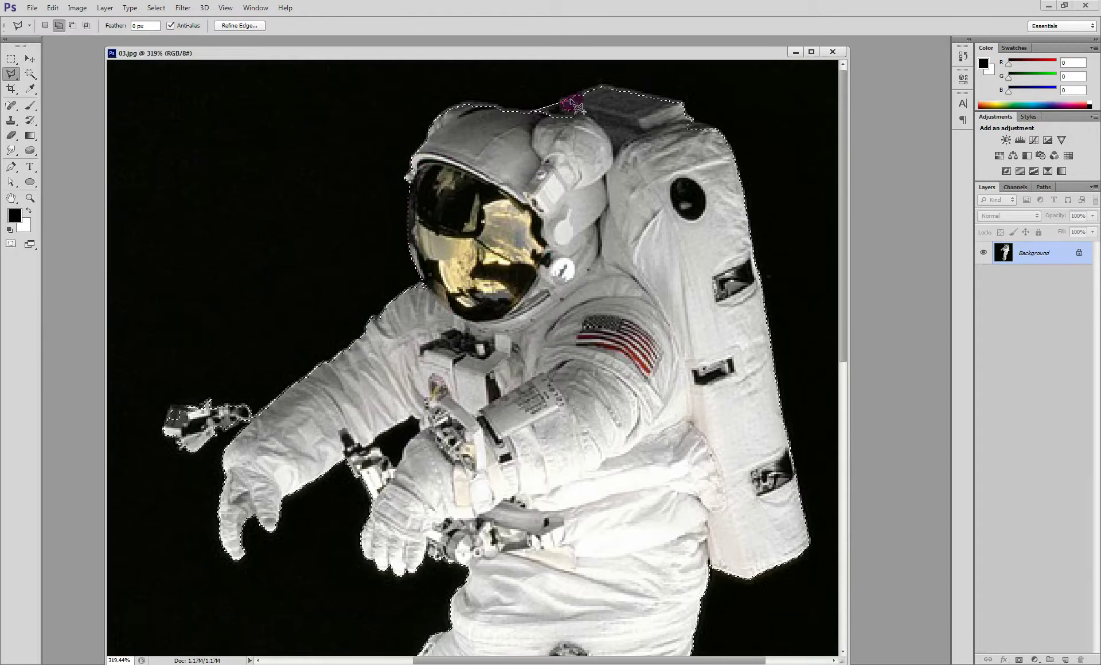
pyautogui.click(600, 86)
pyautogui.click(675, 107)
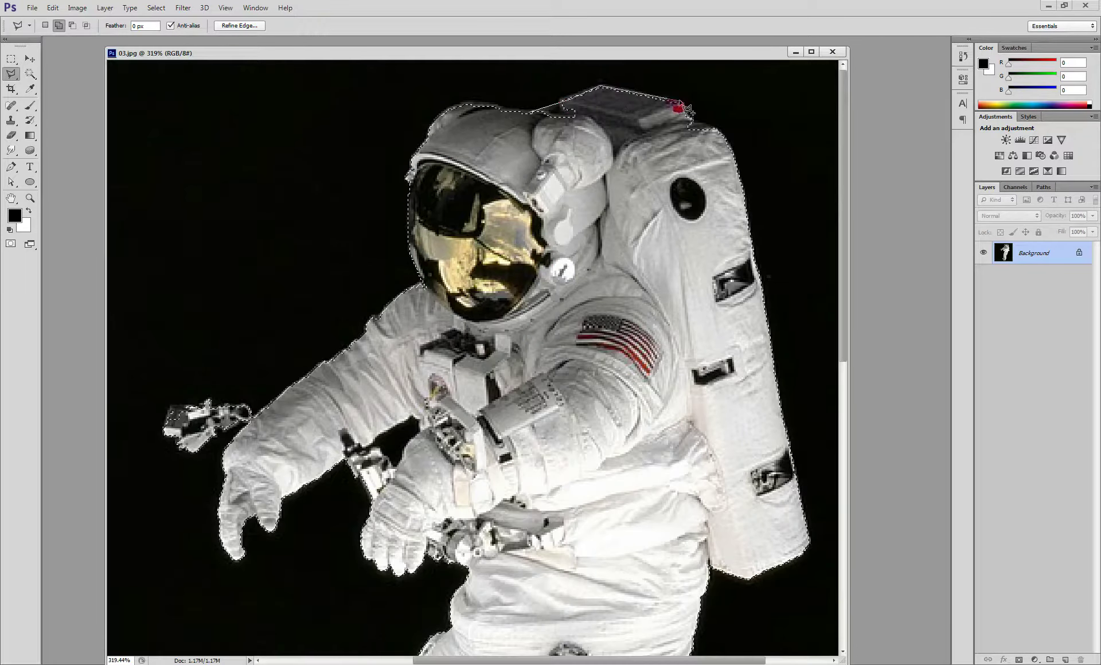
pyautogui.click(684, 122)
pyautogui.click(691, 123)
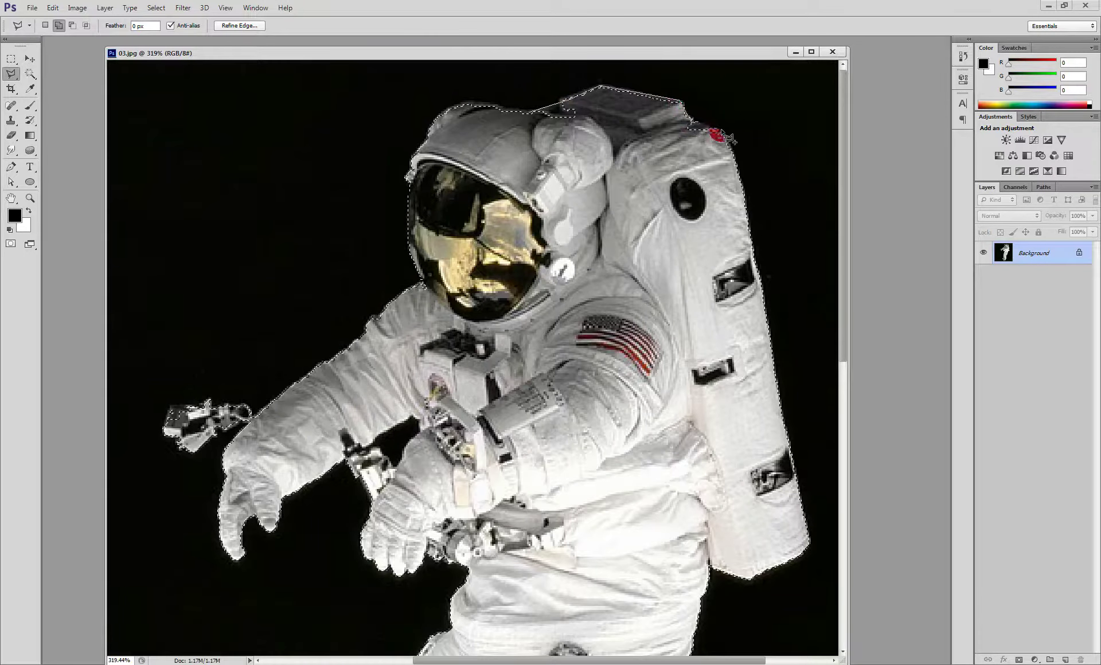
pyautogui.click(706, 170)
pyautogui.click(577, 173)
pyautogui.click(536, 115)
pyautogui.doubleClick(324, 391)
# Step: Subtract the black gap between the astronaut's arms from the selection with the Magic Wand
pyautogui.moveTo(430, 435); pyautogui.dragTo(393, 302)
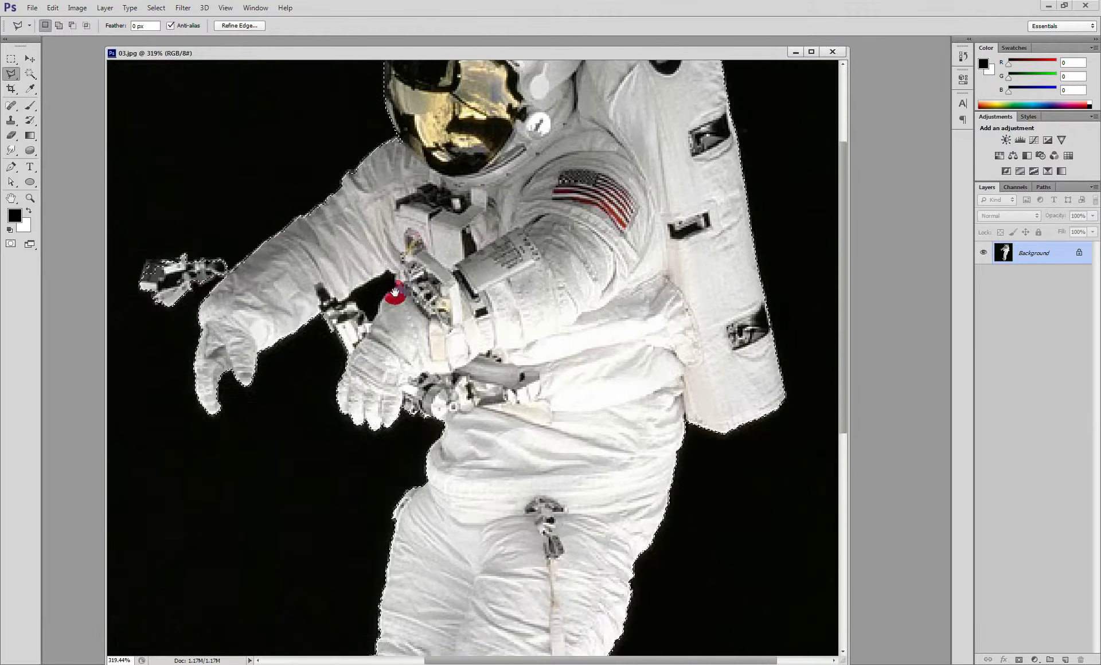
pyautogui.click(29, 84)
pyautogui.click(30, 74)
pyautogui.click(356, 288)
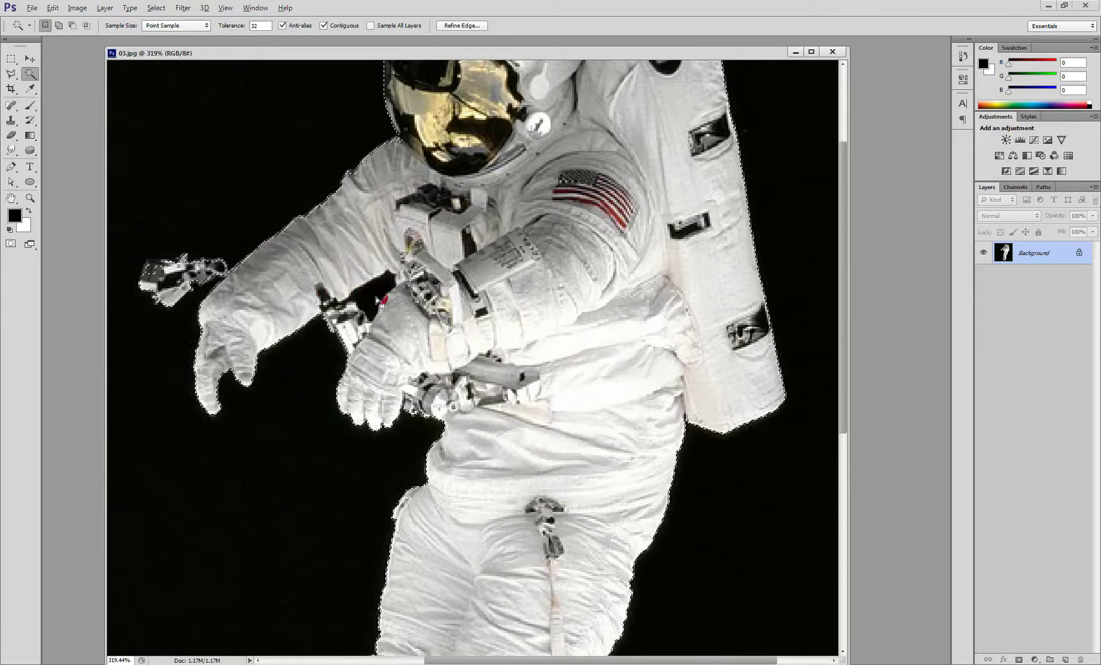
pyautogui.keyDown('alt'); pyautogui.click(375, 296); pyautogui.keyUp('alt')
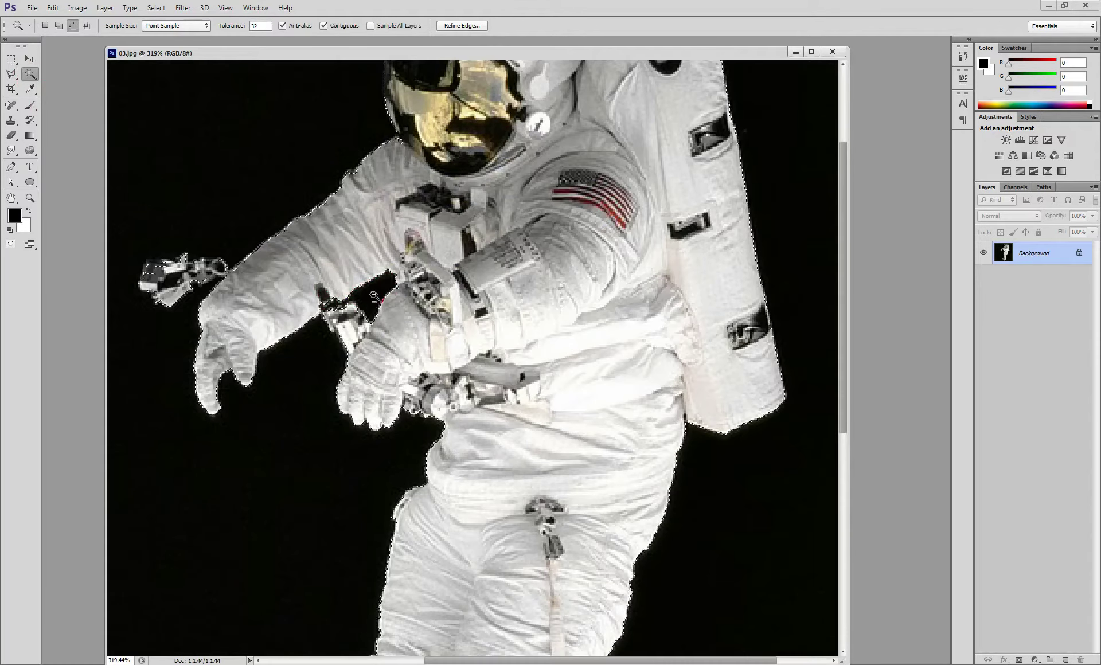
# Step: Subtract the black gap between the supports beneath the astronaut's foot platform from the selection with the Magic Wand
pyautogui.moveTo(544, 466)
pyautogui.mouseDown()
pyautogui.moveTo(516, 369)
pyautogui.moveTo(509, 215)
pyautogui.moveTo(543, 417)
pyautogui.moveTo(524, 241)
pyautogui.mouseUp()
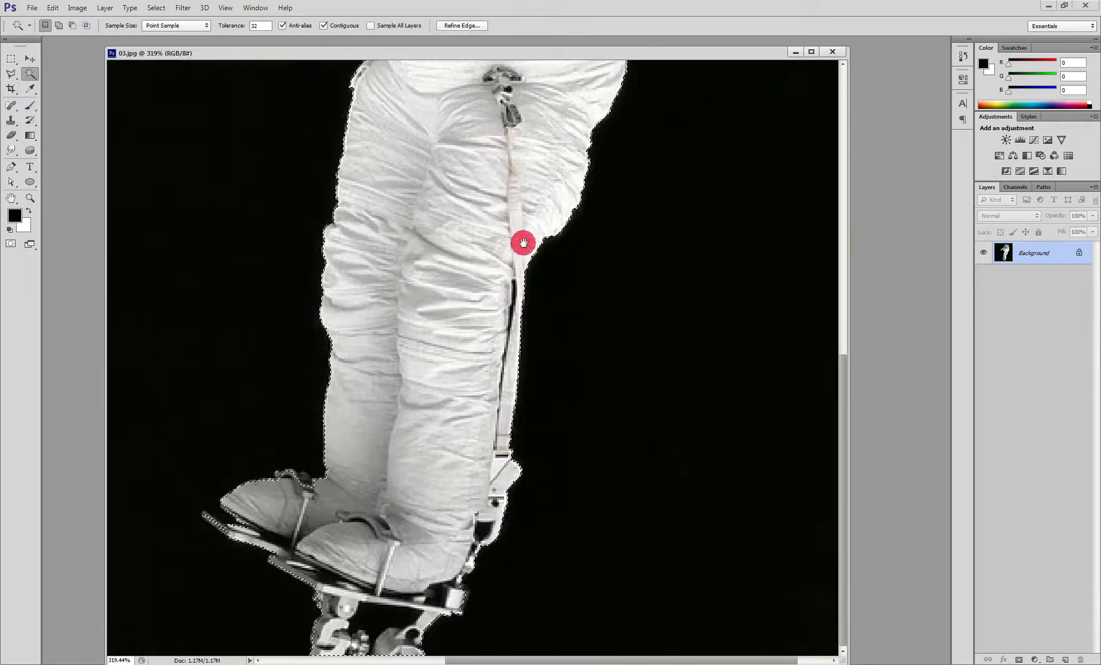
pyautogui.moveTo(464, 456); pyautogui.dragTo(470, 382)
pyautogui.press('alt')
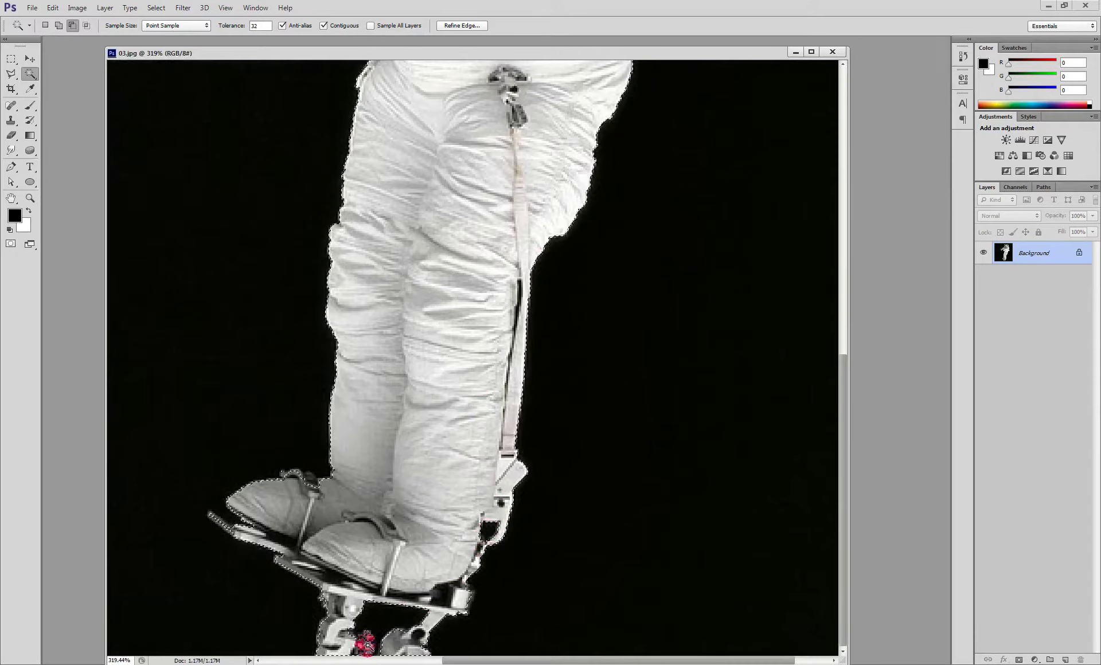
pyautogui.keyDown('alt'); pyautogui.click(372, 486); pyautogui.keyUp('alt')
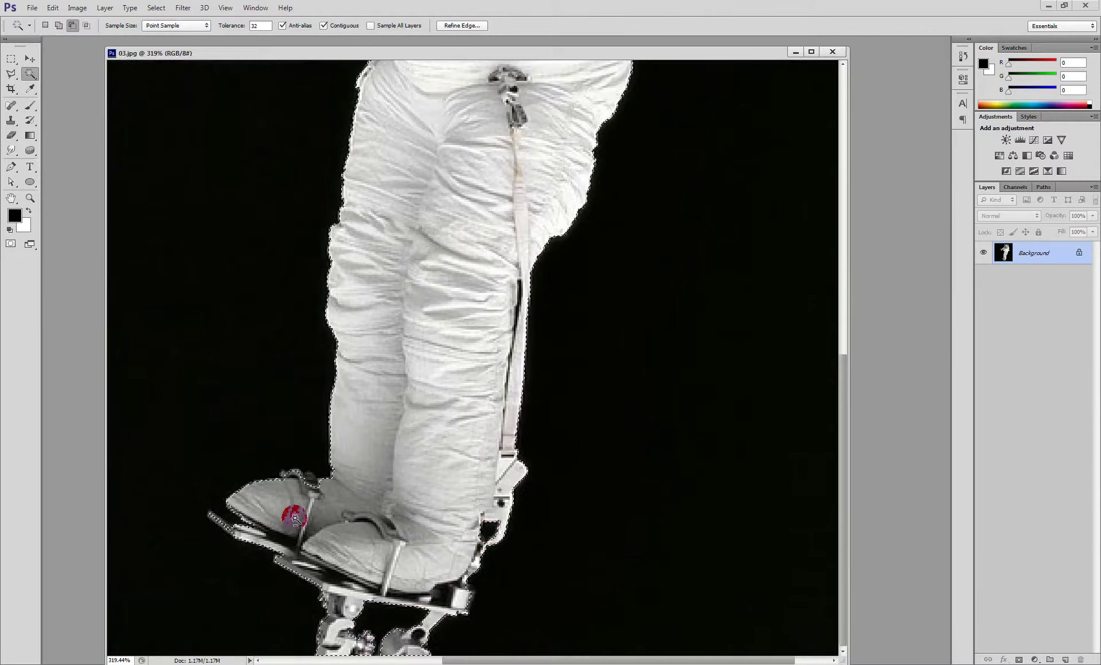
# Step: Add the missing areas around the astronaut's shoes and foot straps to the selection with the Polygonal Lasso
pyautogui.click(11, 74)
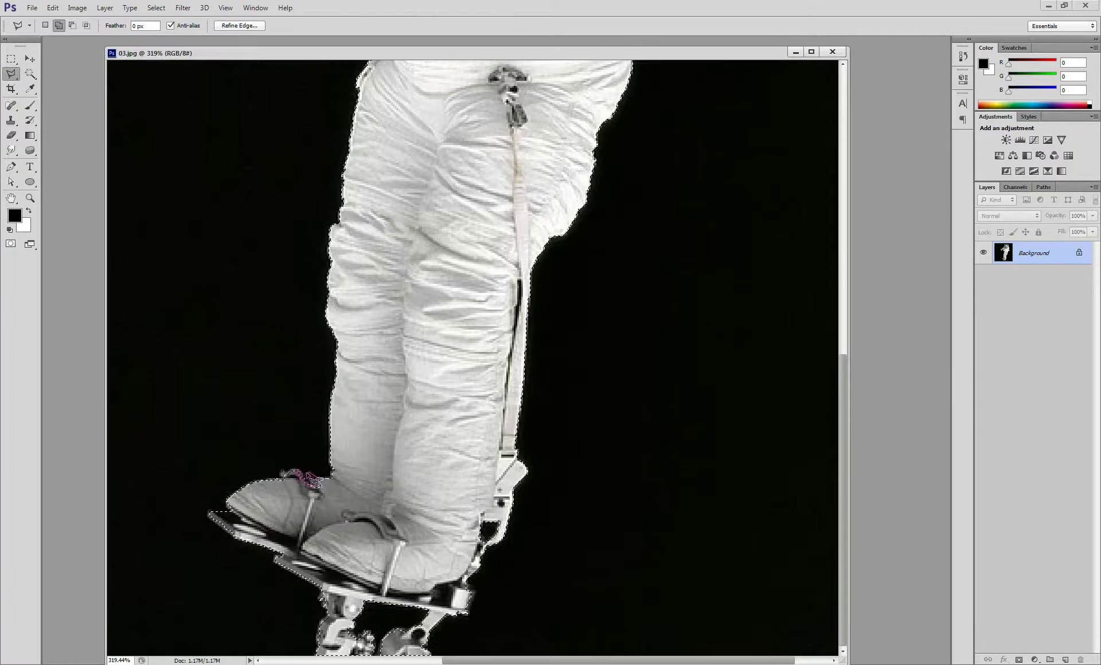
pyautogui.click(265, 483)
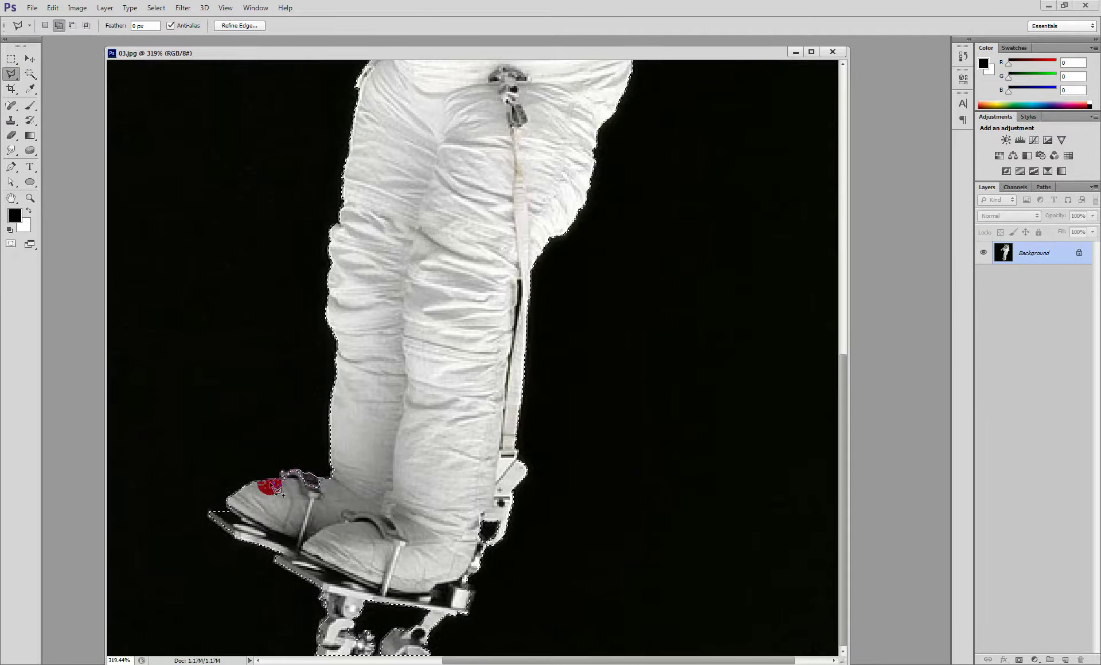
pyautogui.click(356, 492)
pyautogui.doubleClick(355, 494)
# Step: Copy the selected astronaut into the poster document and shift it down and left behind the globe
pyautogui.keyDown('alt'); pyautogui.click(419, 422); pyautogui.keyUp('alt')
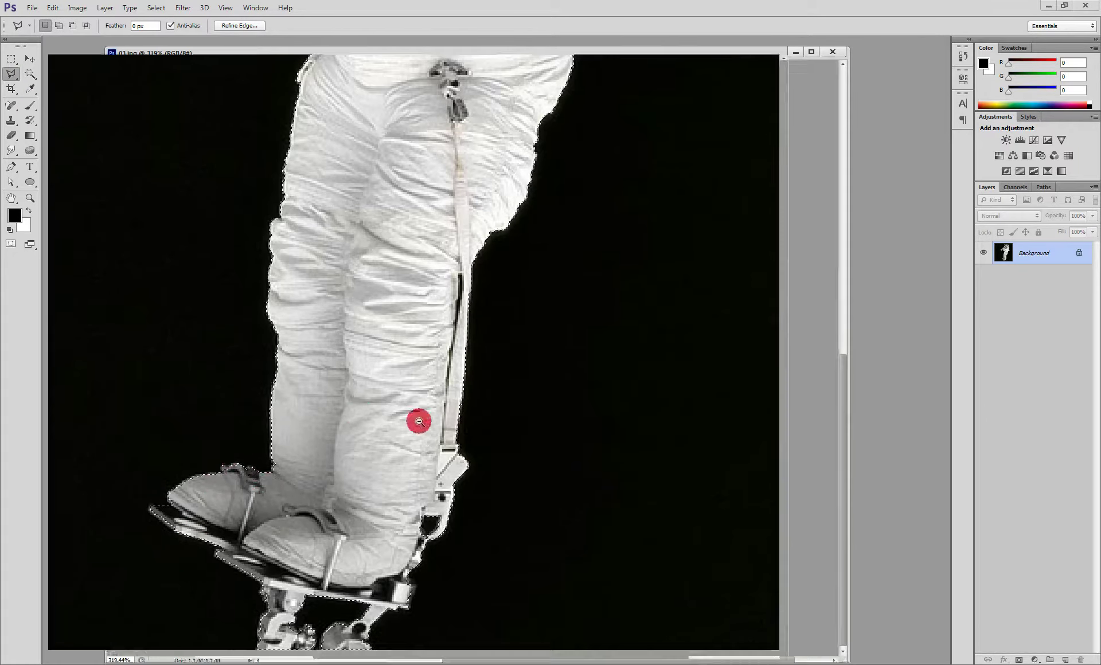
pyautogui.keyDown('alt'); pyautogui.click(472, 359); pyautogui.keyUp('alt')
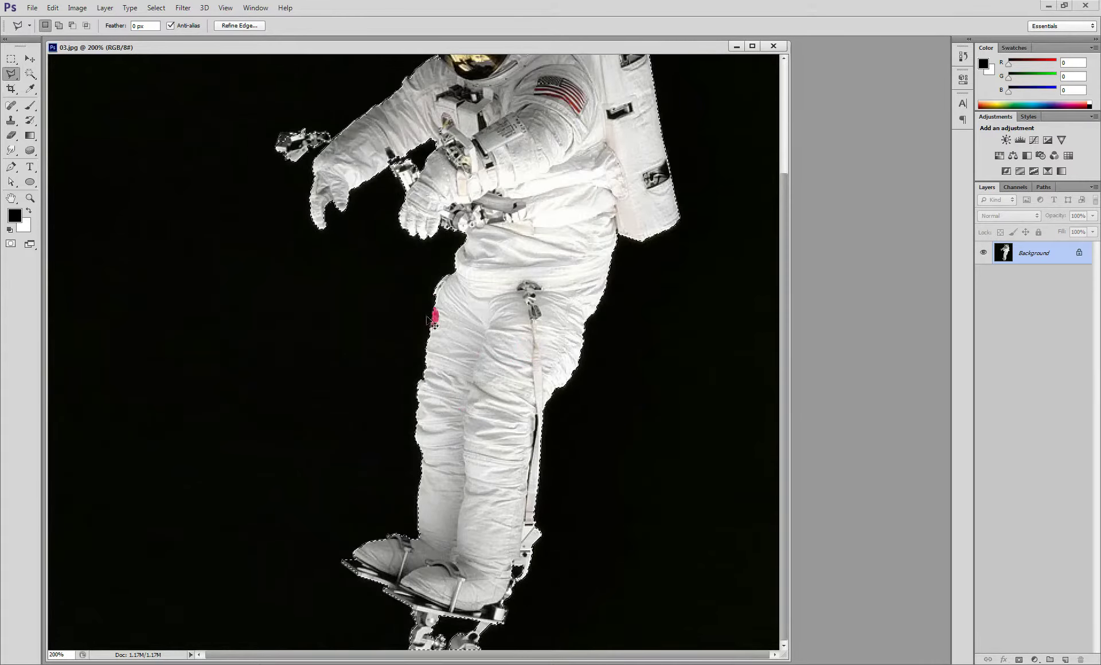
pyautogui.moveTo(607, 47); pyautogui.dragTo(579, 438)
pyautogui.click(517, 219)
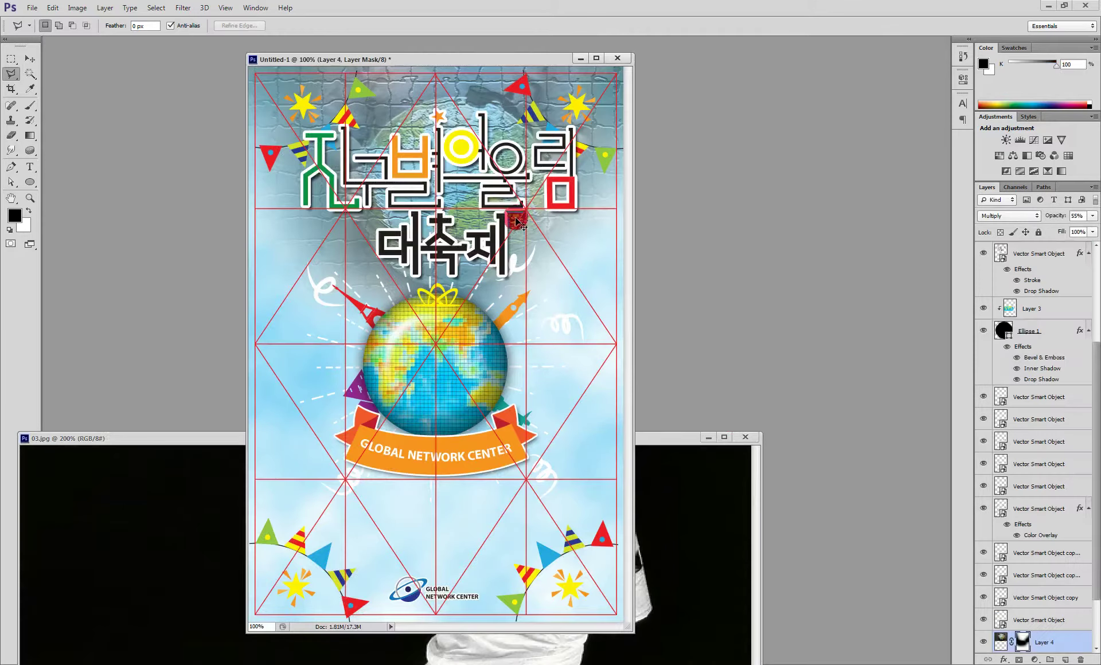
pyautogui.moveTo(516, 222); pyautogui.dragTo(517, 224)
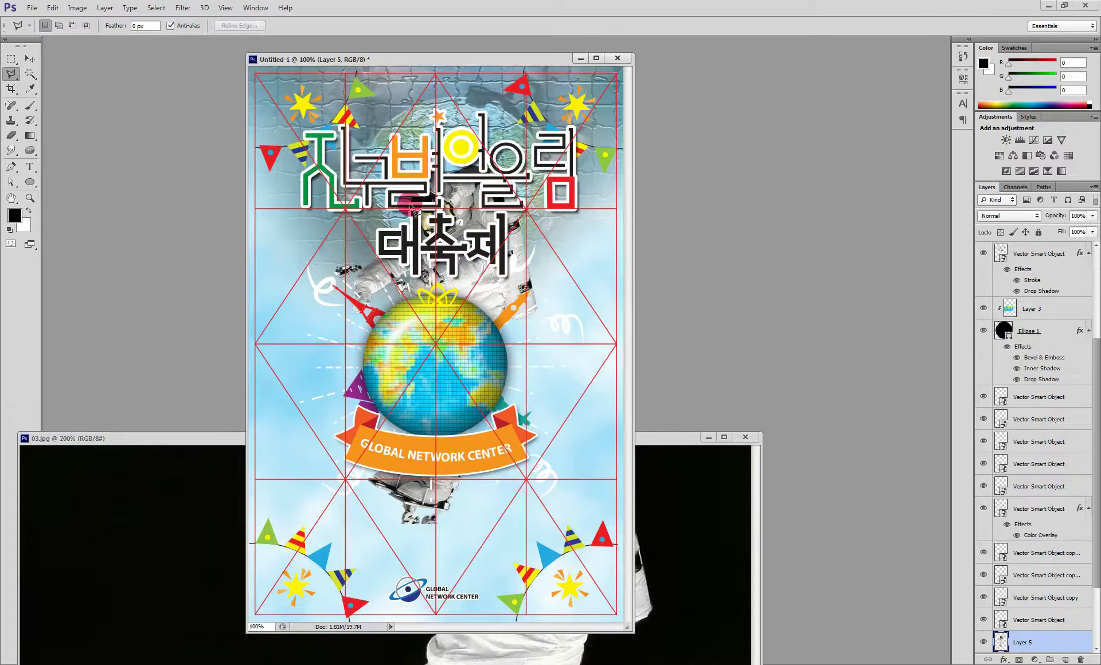
pyautogui.click(30, 58)
pyautogui.moveTo(440, 285); pyautogui.dragTo(414, 318)
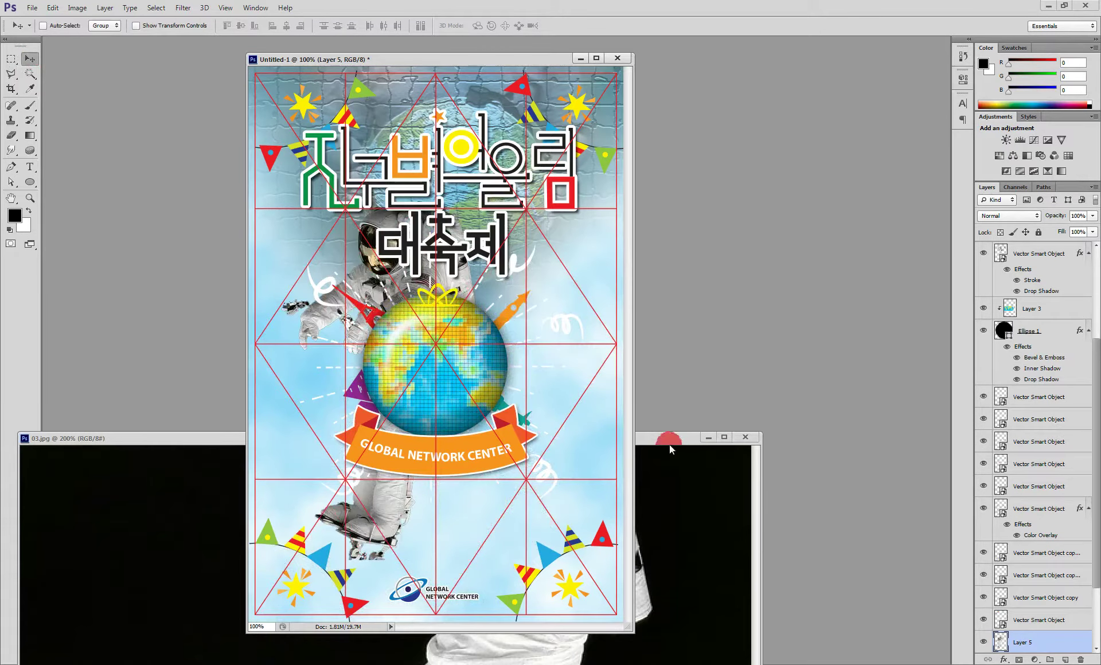
# Step: In 03.jpg, clear the selection and start a Pen path in Path mode along the upper edge of the astronaut's backpack
pyautogui.click(627, 437)
pyautogui.moveTo(627, 438); pyautogui.dragTo(619, 201)
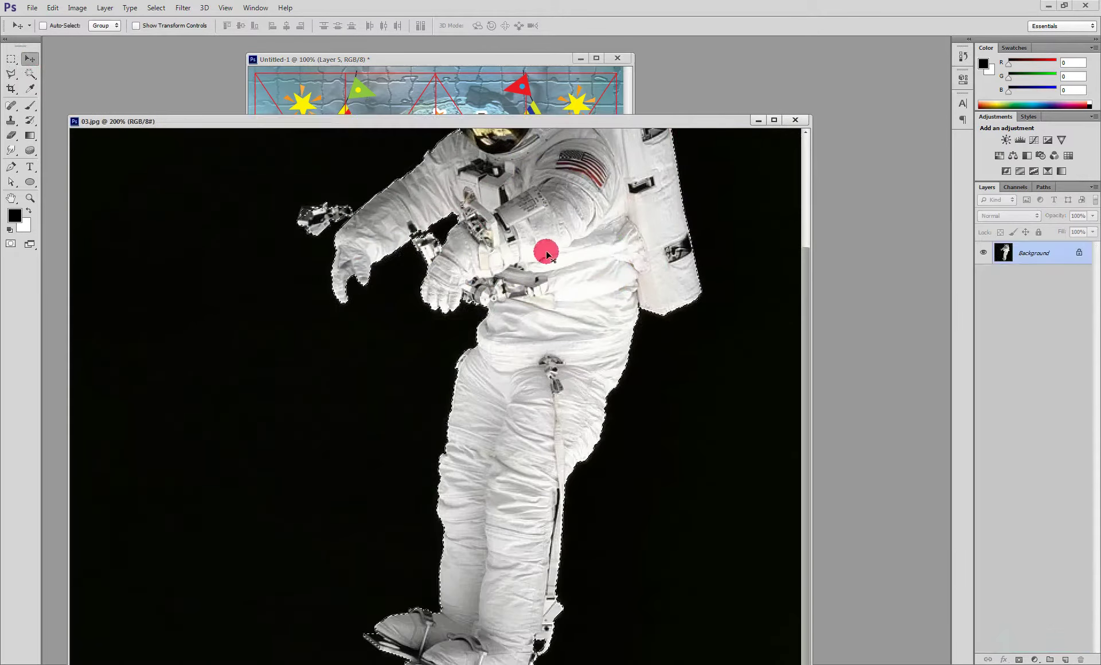
pyautogui.keyDown('ctrl'); pyautogui.click(581, 247); pyautogui.keyUp('ctrl')
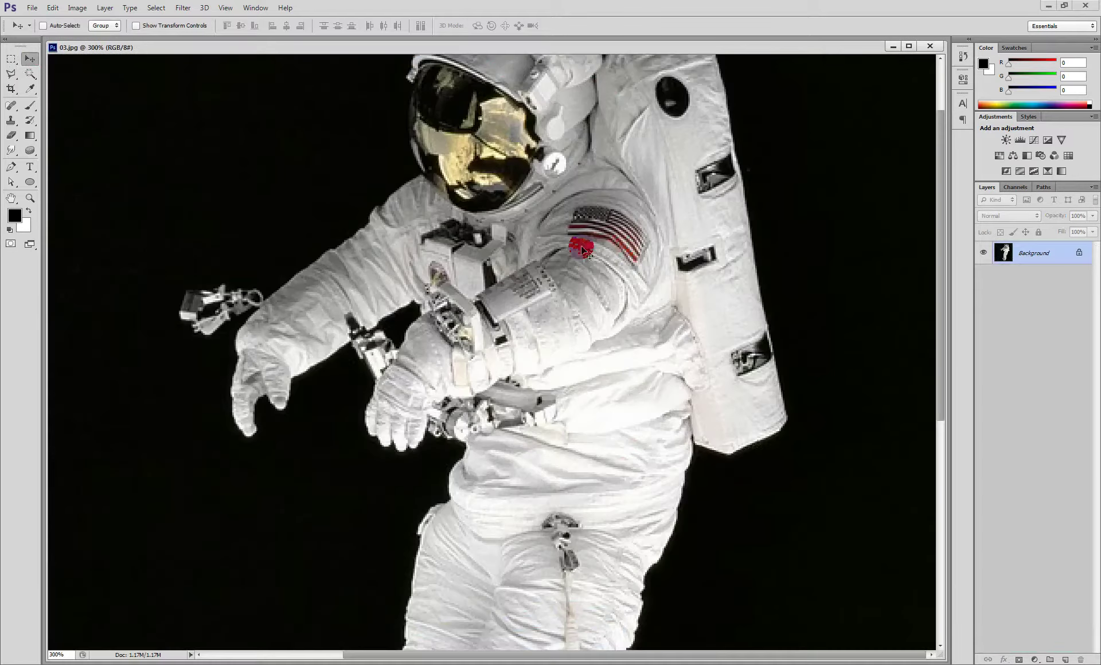
pyautogui.scroll(4, 591, 261)
pyautogui.moveTo(633, 216); pyautogui.dragTo(432, 449)
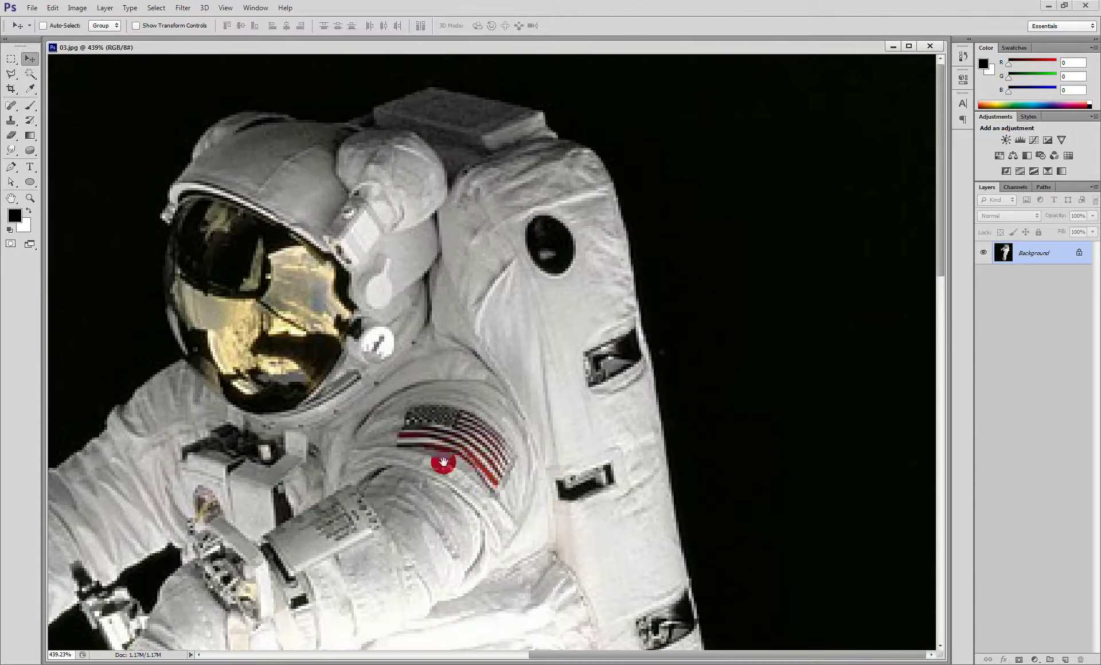
pyautogui.click(10, 170)
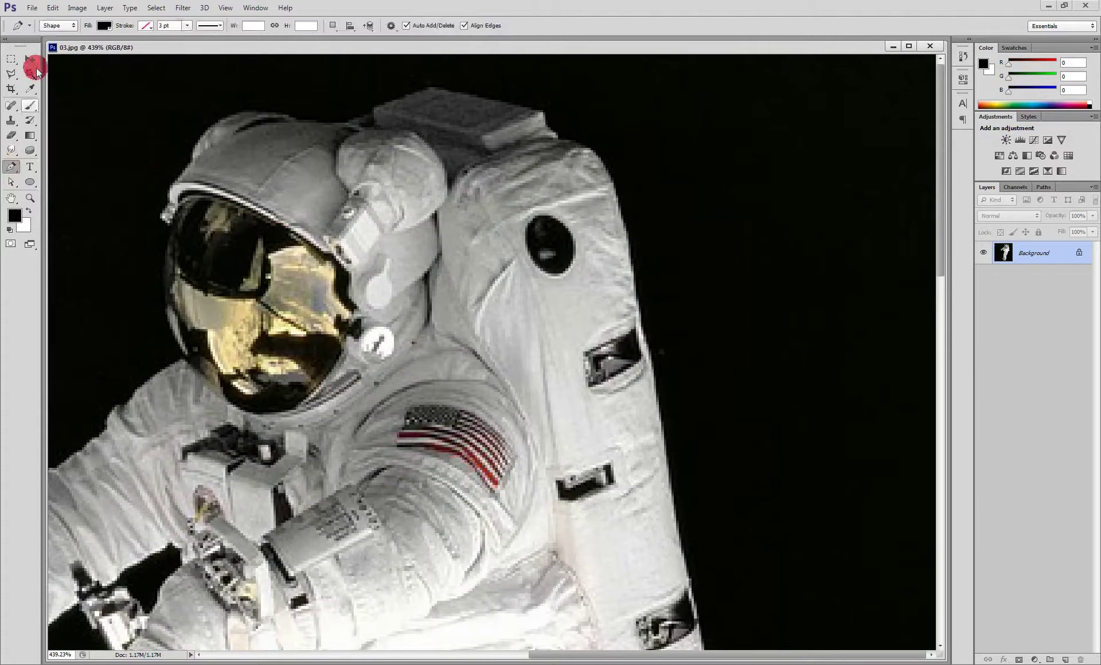
pyautogui.click(67, 25)
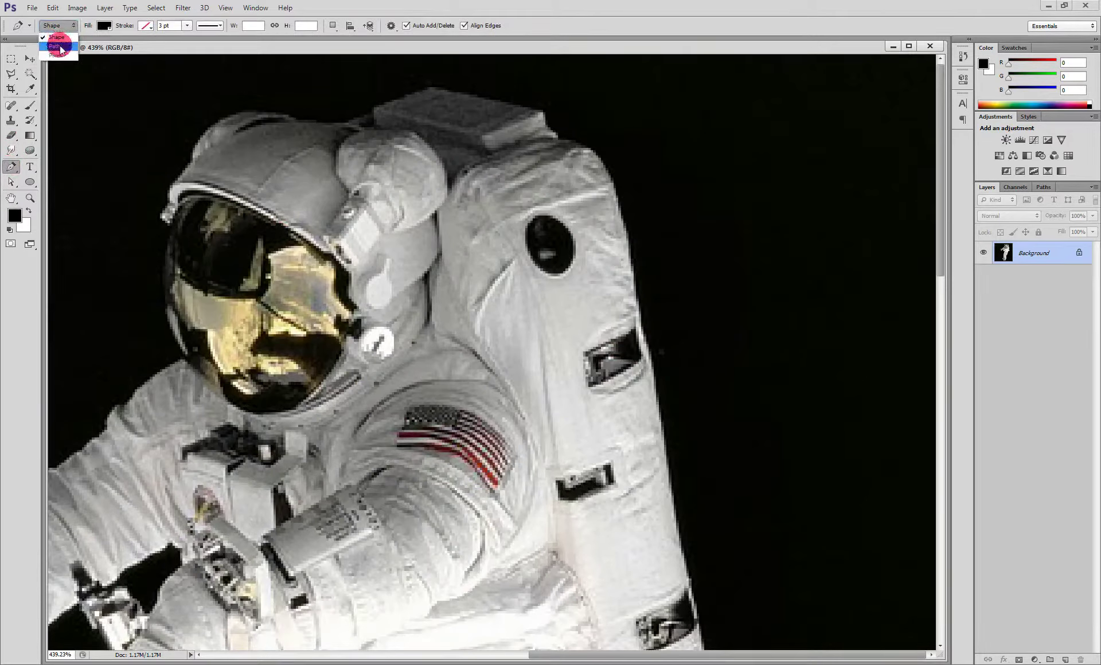
pyautogui.click(57, 46)
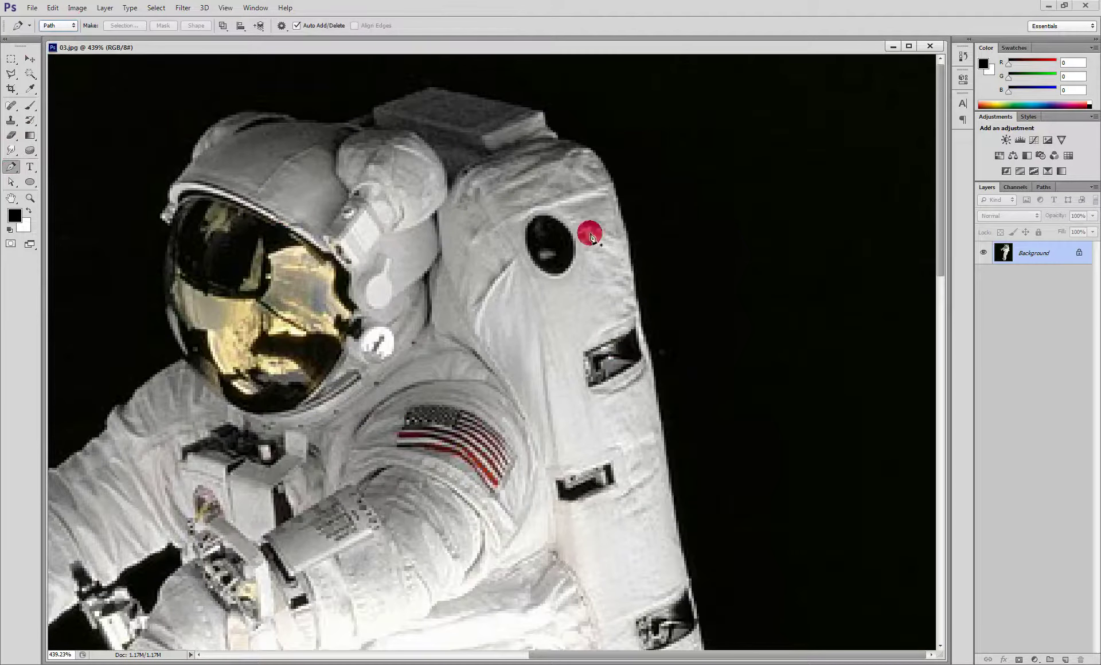
pyautogui.click(637, 319)
pyautogui.click(539, 117)
pyautogui.click(433, 92)
pyautogui.click(377, 112)
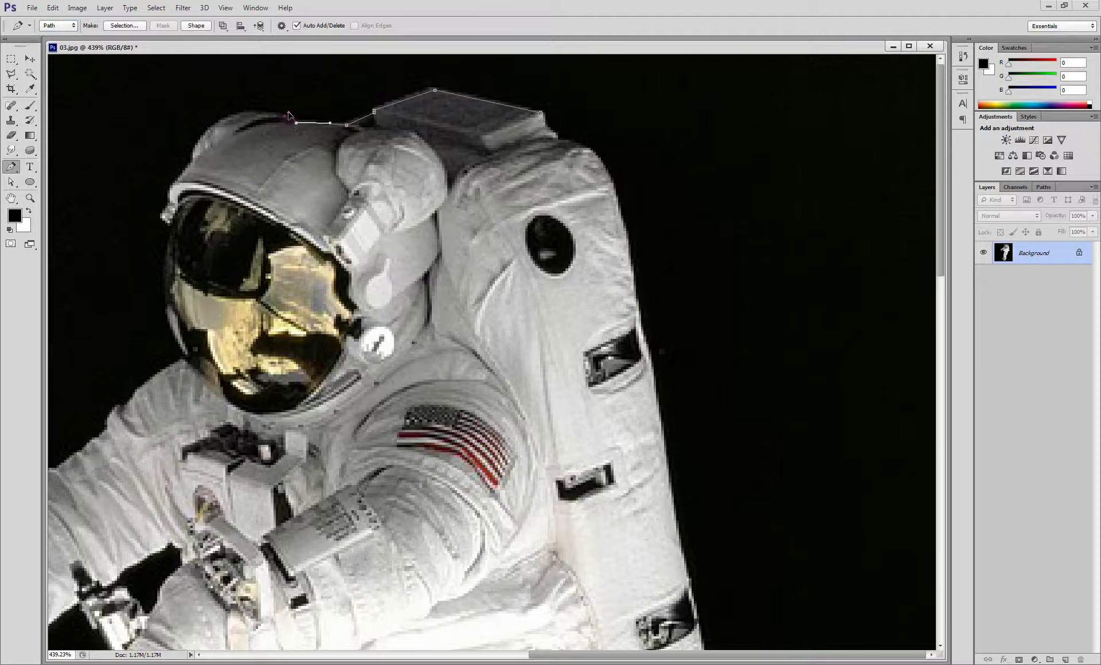
# Step: Continue the Pen path around the astronaut's helmet and visor down to the shoulder, following the curves
pyautogui.moveTo(239, 115); pyautogui.dragTo(220, 121)
pyautogui.click(176, 205)
pyautogui.moveTo(183, 225); pyautogui.dragTo(168, 213)
pyautogui.click(182, 368)
pyautogui.moveTo(182, 359); pyautogui.dragTo(217, 400)
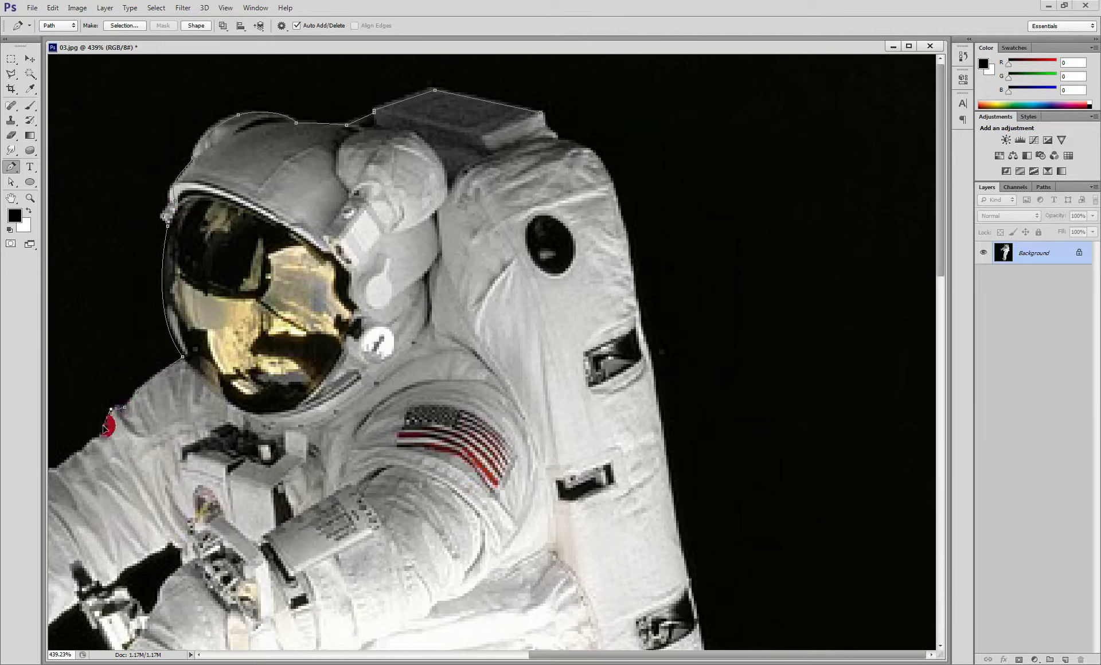
# Step: Extend the Pen path along the outstretched arm, cut back across the body, and close it at the backpack
pyautogui.moveTo(109, 431); pyautogui.dragTo(315, 344)
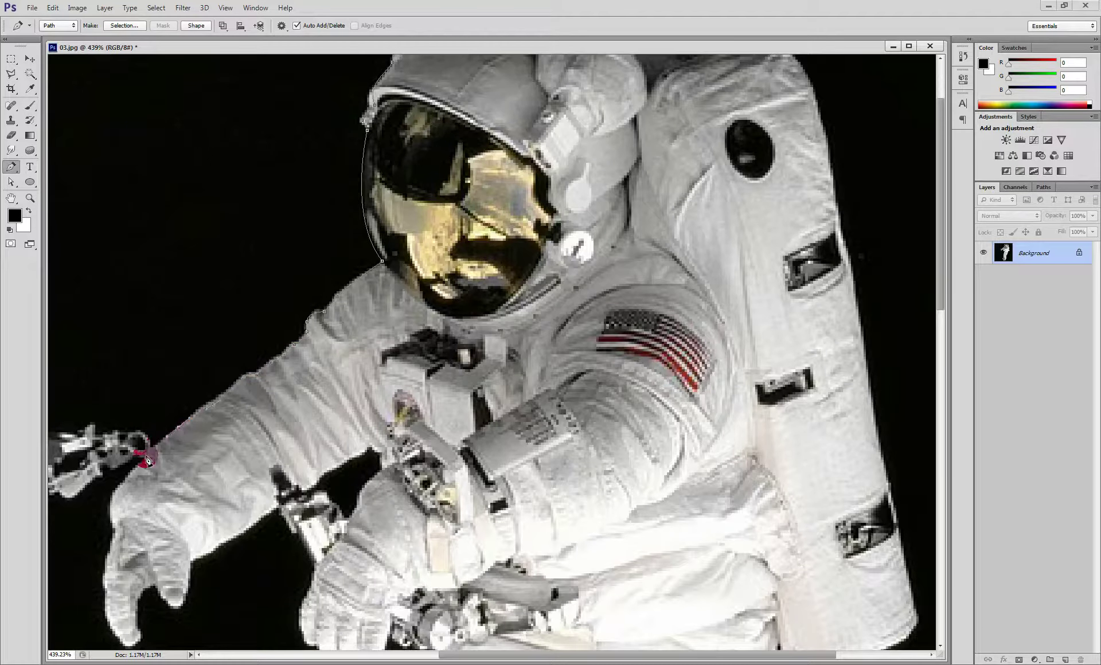
pyautogui.click(119, 492)
pyautogui.click(116, 507)
pyautogui.click(115, 519)
pyautogui.moveTo(197, 565); pyautogui.dragTo(358, 449)
pyautogui.moveTo(471, 407); pyautogui.dragTo(688, 293)
pyautogui.moveTo(655, 160); pyautogui.dragTo(616, 146)
pyautogui.click(610, 137)
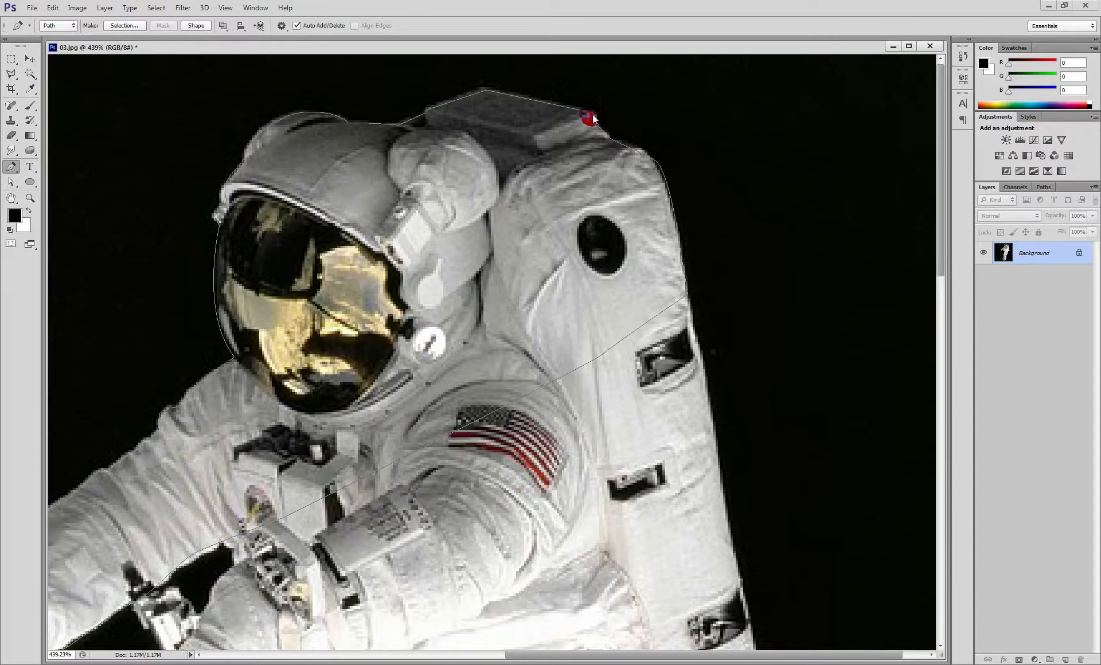
# Step: Convert the closed path into a new anti-aliased selection with a feather radius of 0 pixels
pyautogui.rightClick(593, 117)
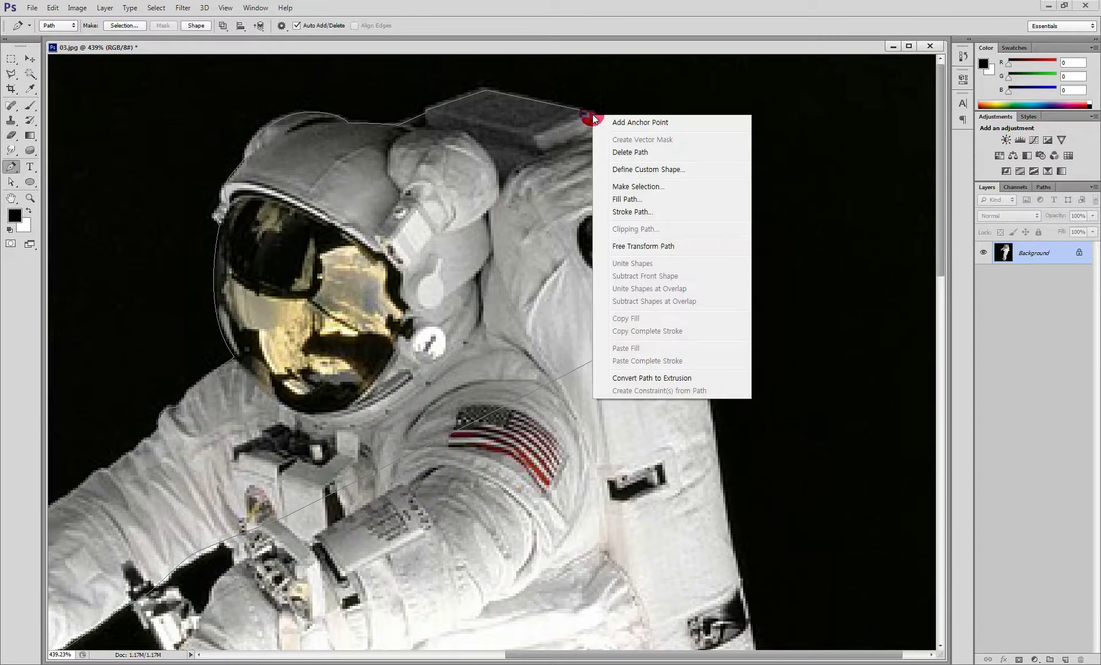
pyautogui.click(651, 187)
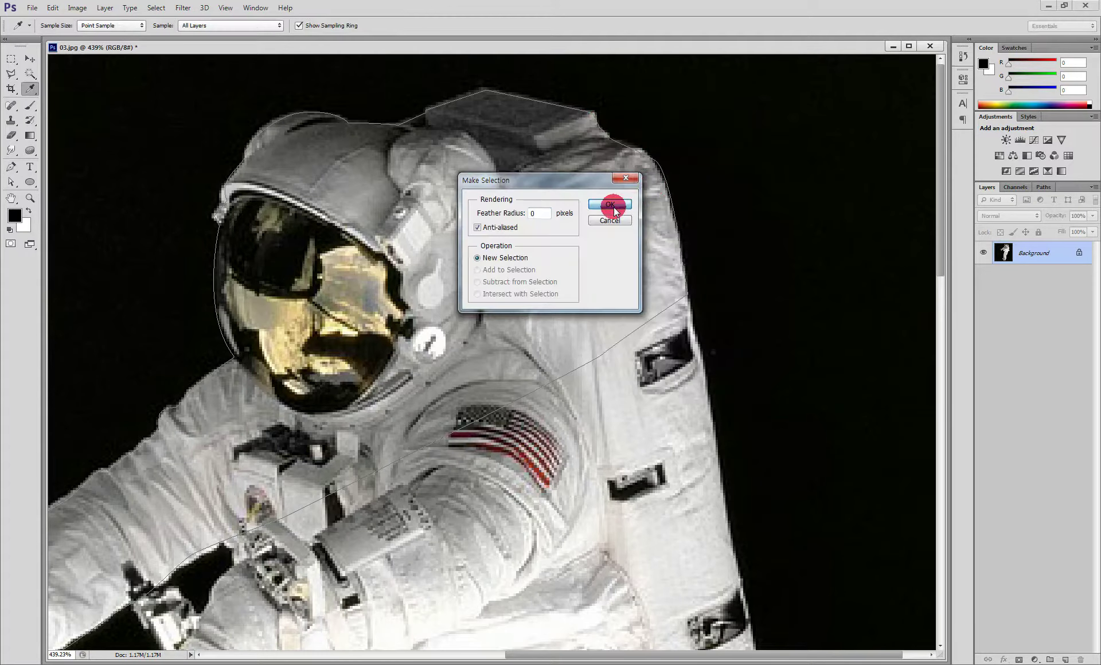
pyautogui.click(611, 207)
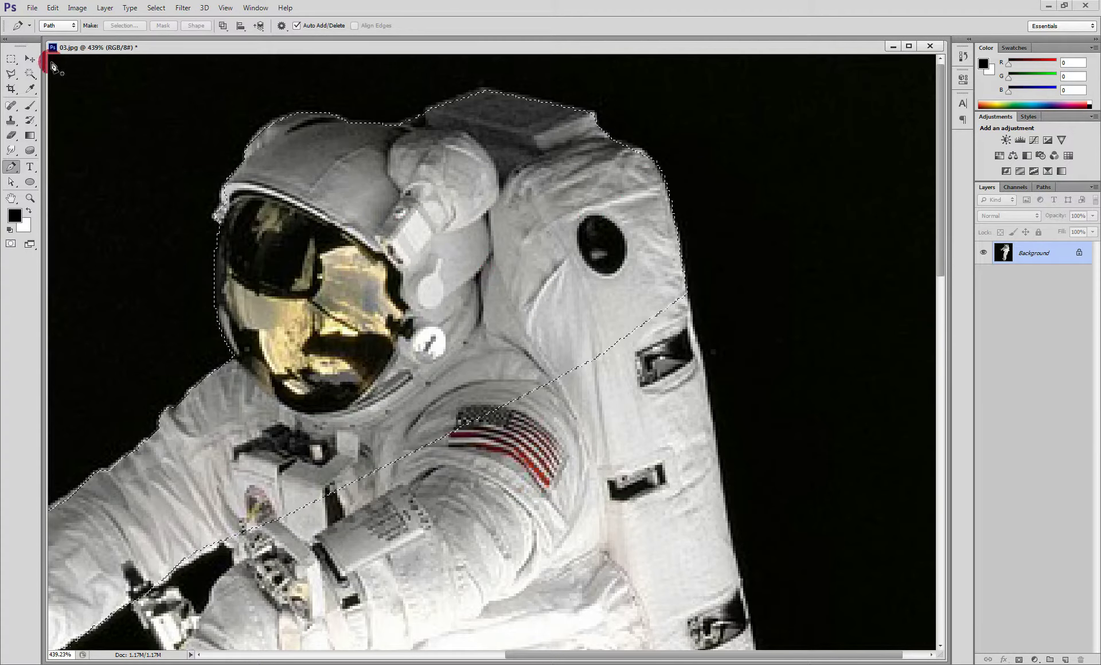
# Step: Try moving the selected upper part of the astronaut in 03.jpg, and undo the move
pyautogui.click(30, 58)
pyautogui.moveTo(406, 227); pyautogui.dragTo(512, 280)
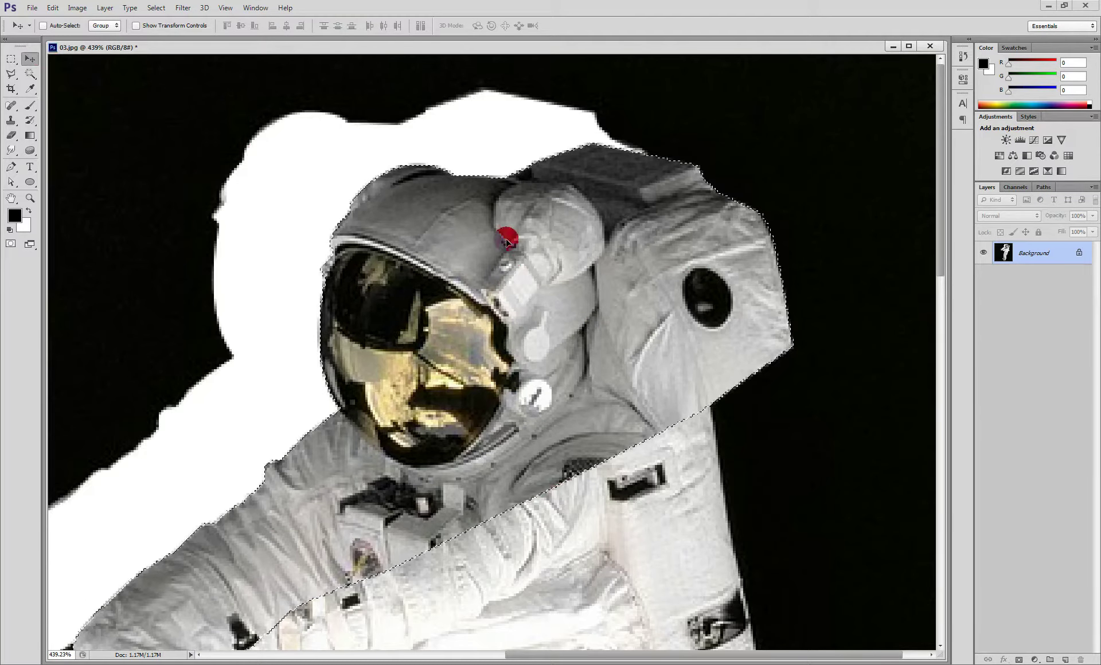
pyautogui.hotkey('ctrl', 'z')
# Step: Return to the poster document and nudge the astronaut slightly down and right
pyautogui.moveTo(532, 46); pyautogui.dragTo(529, 595)
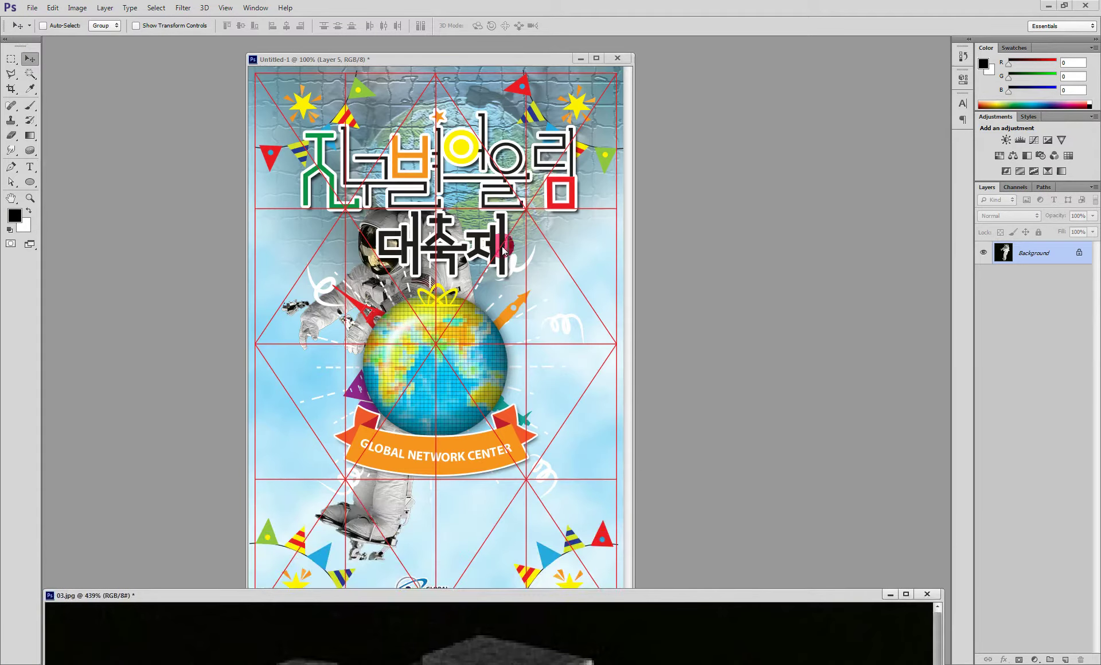
pyautogui.click(344, 372)
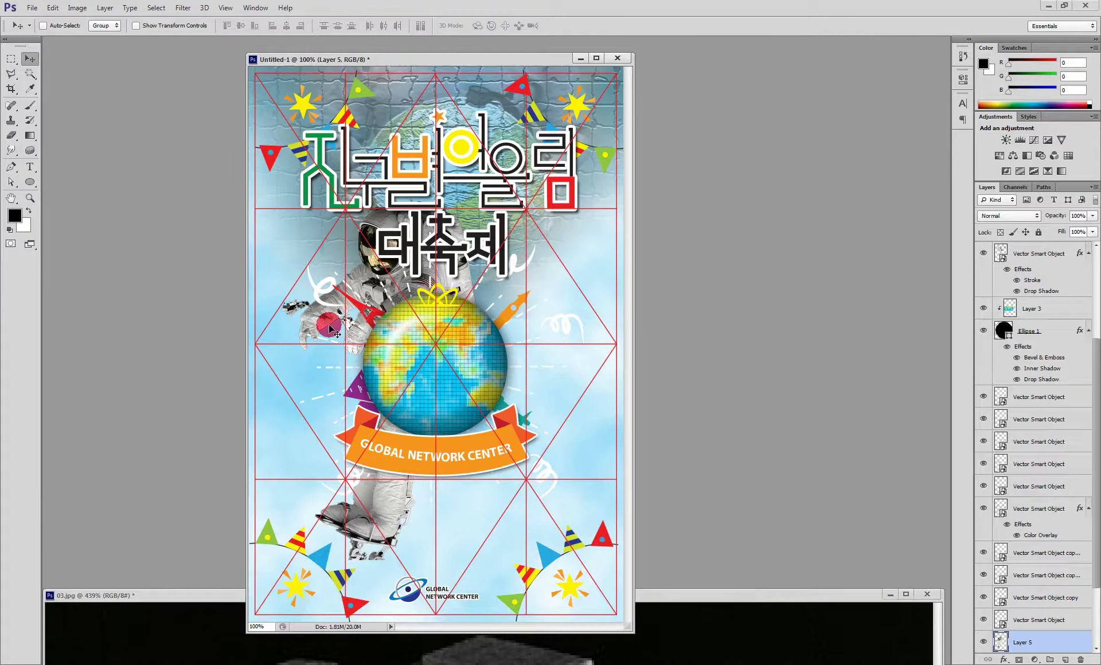
pyautogui.hotkey('ctrl', '+')
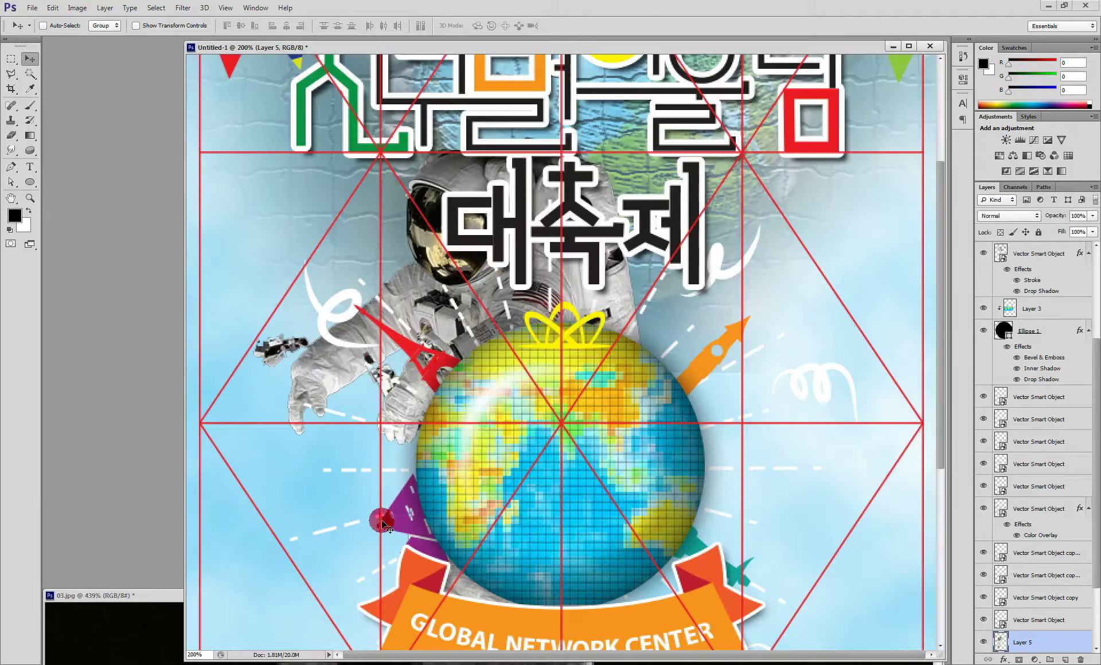
pyautogui.moveTo(311, 378); pyautogui.dragTo(325, 391)
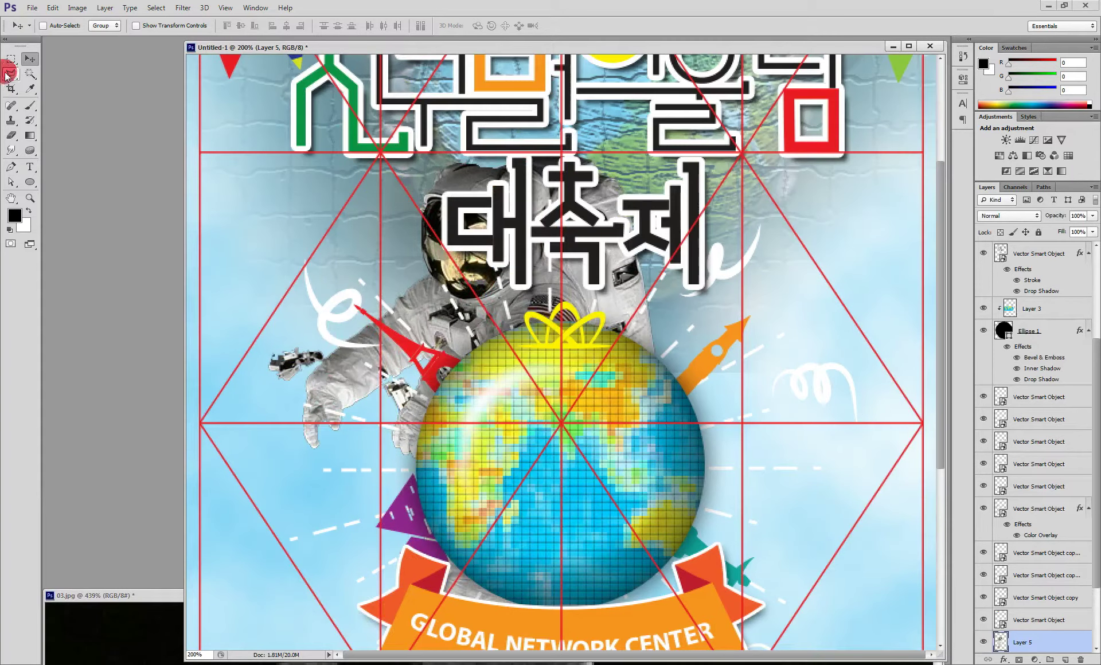
# Step: Delete the detached equipment piece beside the astronaut's outstretched glove using a Polygonal Lasso selection, and deselect
pyautogui.click(11, 74)
pyautogui.click(313, 321)
pyautogui.click(234, 352)
pyautogui.click(265, 399)
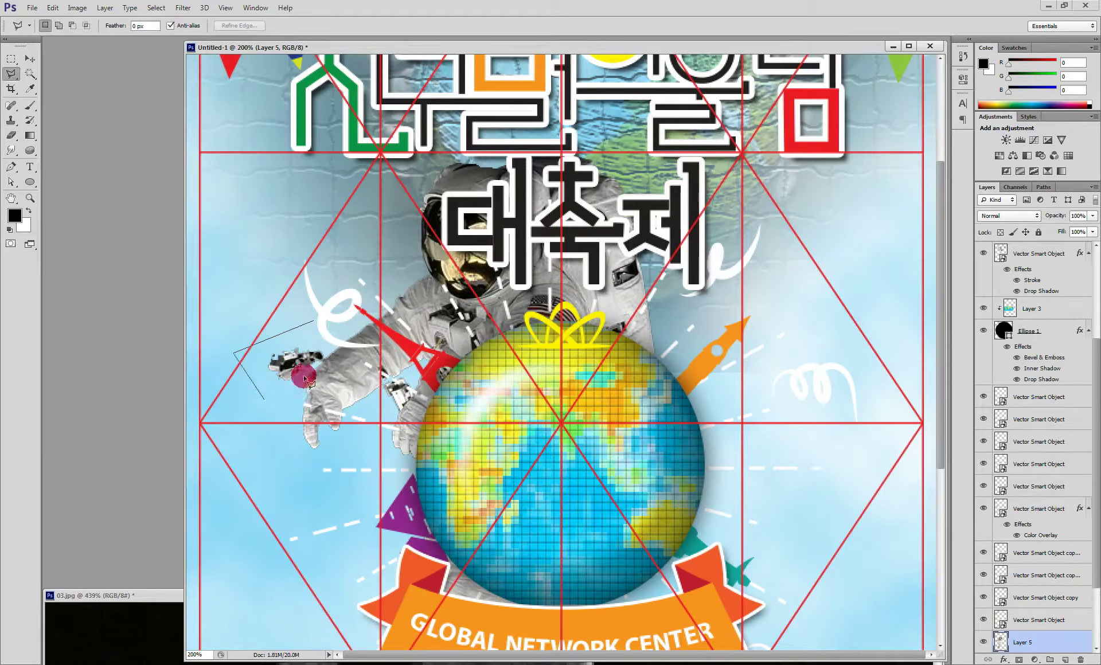
pyautogui.click(347, 315)
pyautogui.press('Delete')
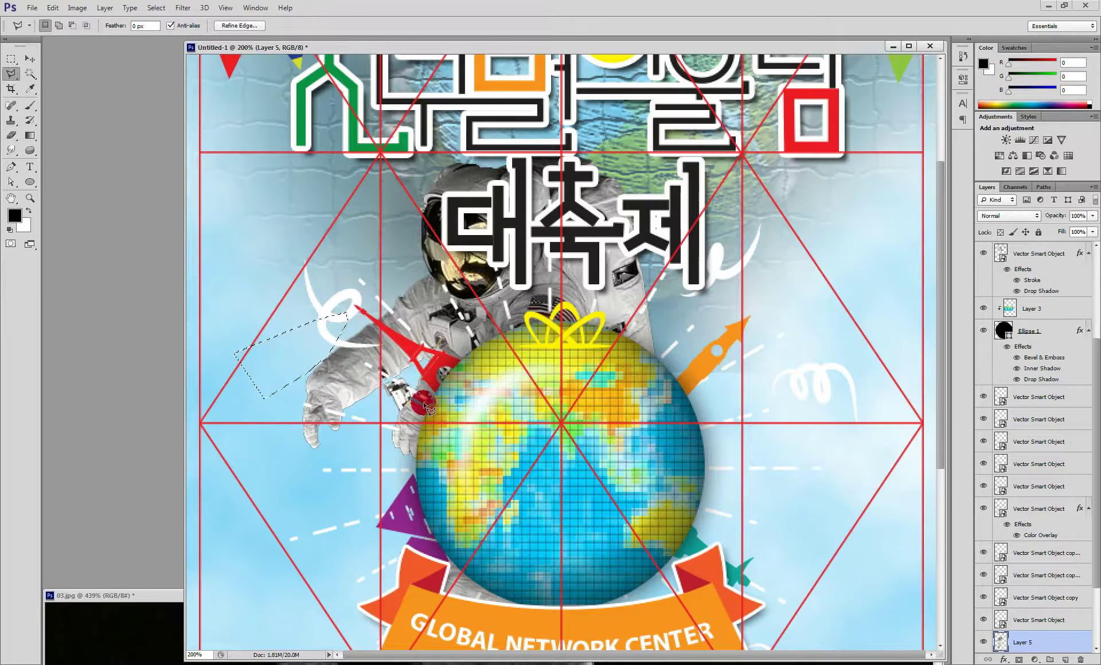
pyautogui.hotkey('ctrl', 'd')
# Step: Delete the small equipment piece between the astronaut's two arms using a Polygonal Lasso selection, and deselect
pyautogui.click(412, 397)
pyautogui.click(397, 413)
pyautogui.click(384, 407)
pyautogui.click(382, 394)
pyautogui.click(390, 375)
pyautogui.click(406, 371)
pyautogui.click(413, 397)
pyautogui.press('Delete')
pyautogui.hotkey('ctrl', 'd')
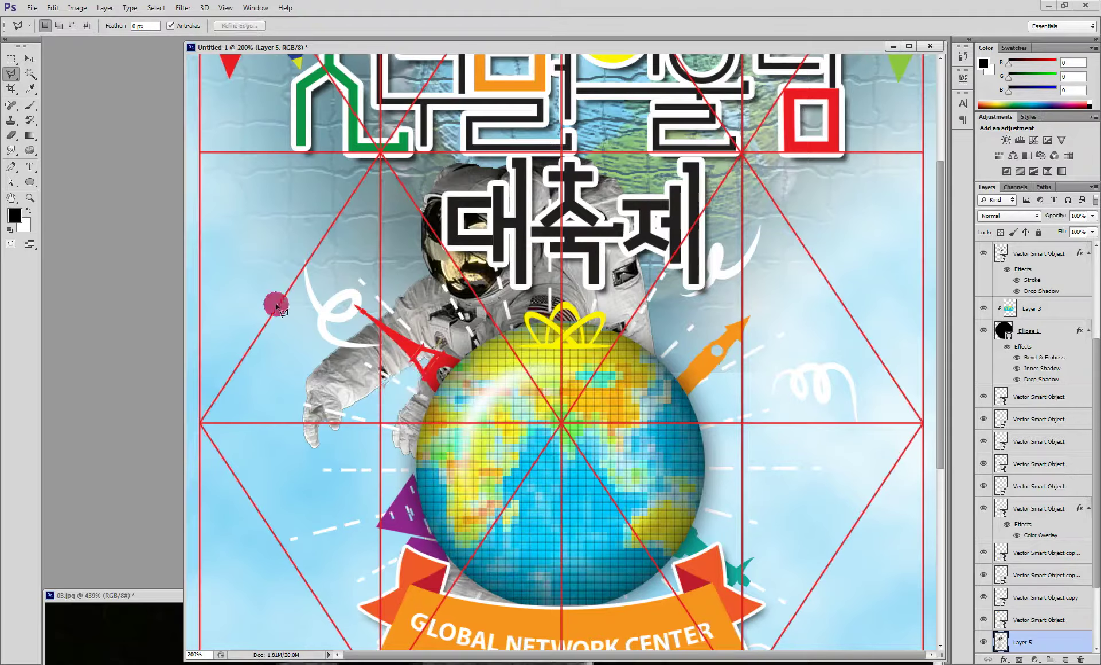
# Step: Move the astronaut down and left so its helmet sits beside the globe
pyautogui.click(30, 59)
pyautogui.moveTo(401, 247); pyautogui.dragTo(347, 368)
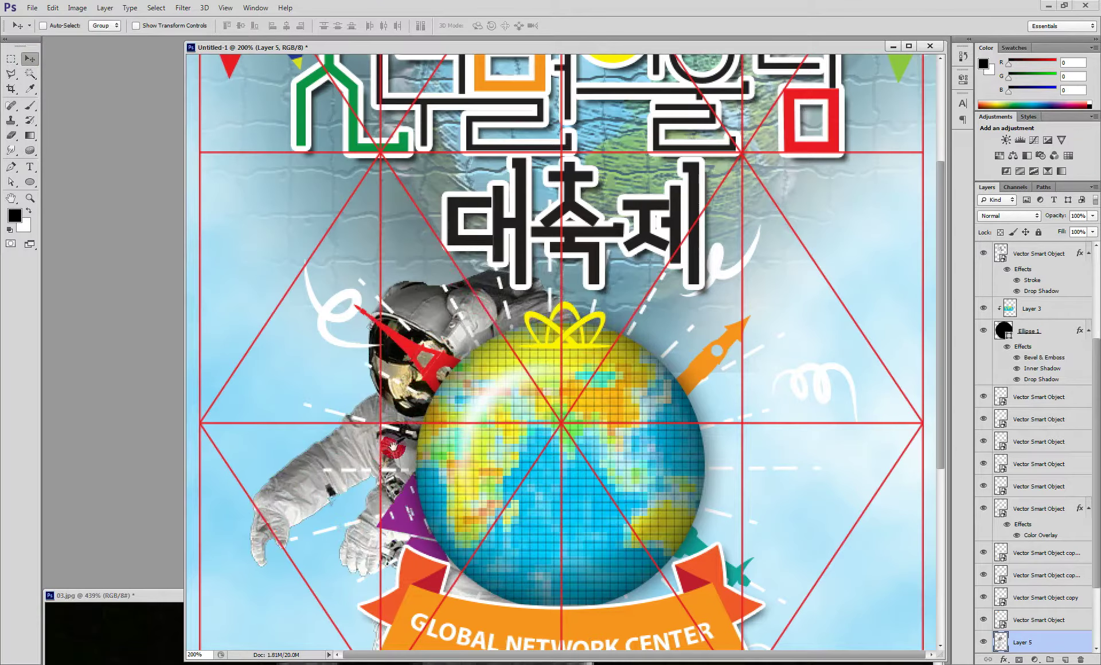
pyautogui.moveTo(404, 419); pyautogui.dragTo(408, 92)
pyautogui.hotkey('ctrl', '-')
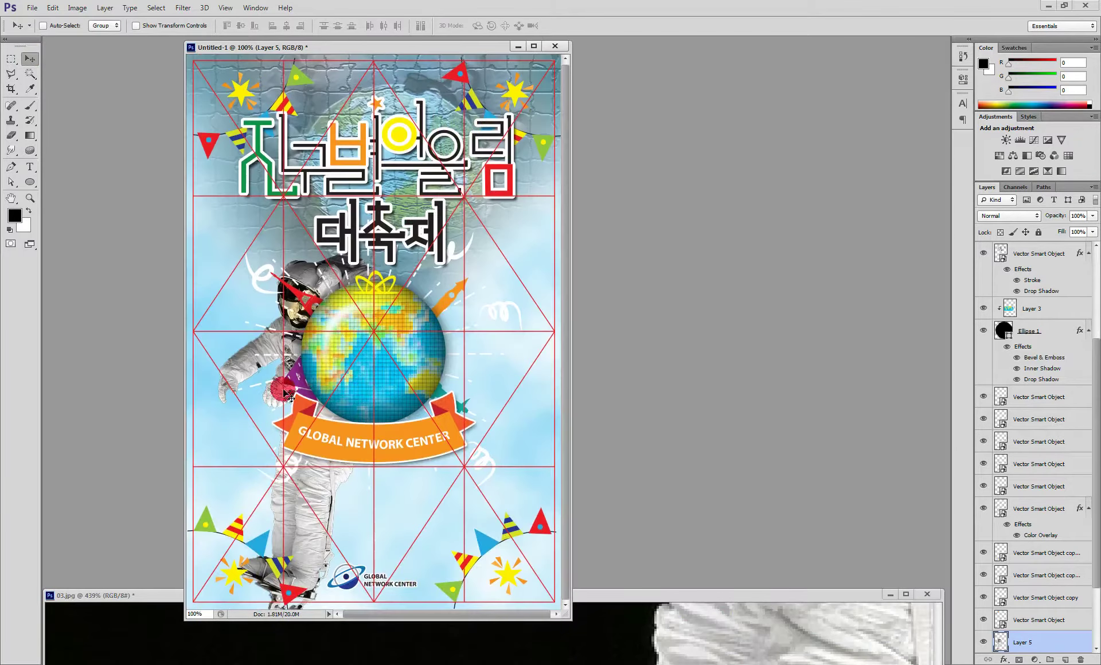
# Step: Flip the astronaut horizontally, scale it to about 80%, tilt it about -16° and place it at the poster's lower left
pyautogui.hotkey('ctrl', 't')
pyautogui.rightClick(291, 332)
pyautogui.click(345, 498)
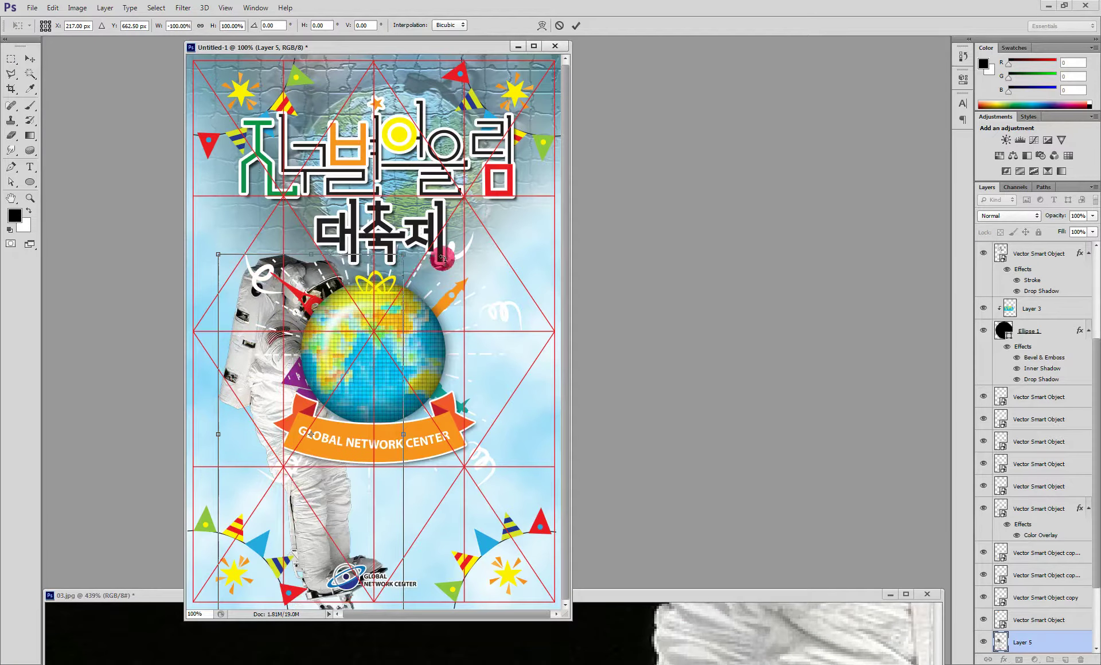
pyautogui.moveTo(408, 259); pyautogui.dragTo(327, 319)
pyautogui.moveTo(268, 451); pyautogui.dragTo(235, 489)
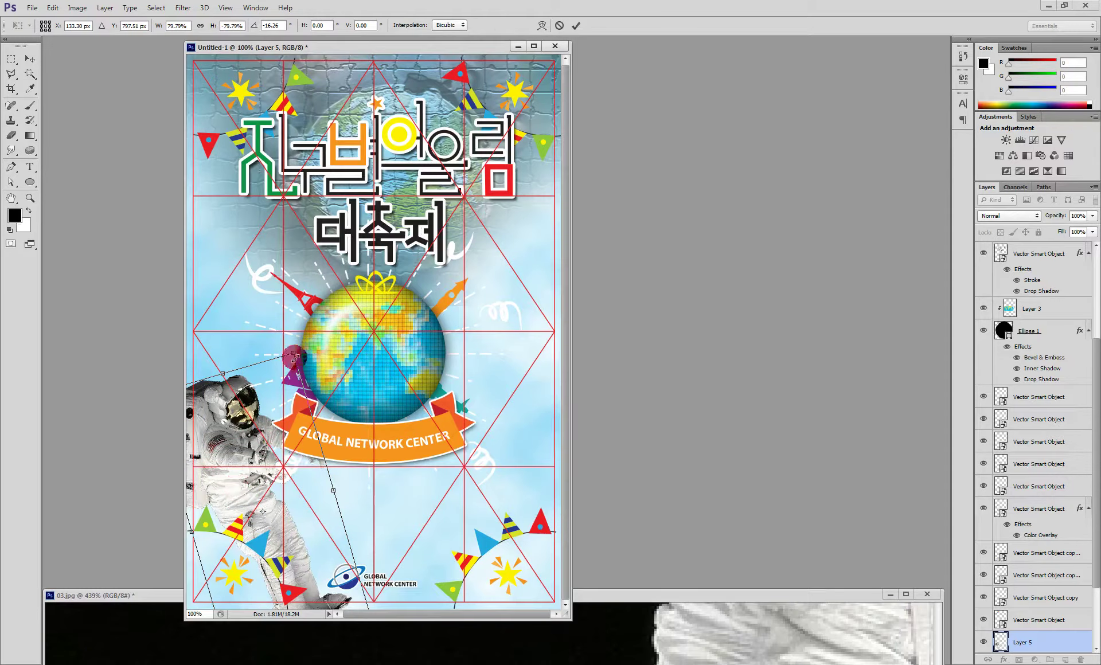
# Step: Shrink the astronaut to about 73%, tilt it about -21° and place it beside the poster's lower-left edge, applying the transform
pyautogui.moveTo(293, 356); pyautogui.dragTo(258, 409)
pyautogui.moveTo(401, 493); pyautogui.dragTo(398, 476)
pyautogui.moveTo(239, 492); pyautogui.dragTo(254, 487)
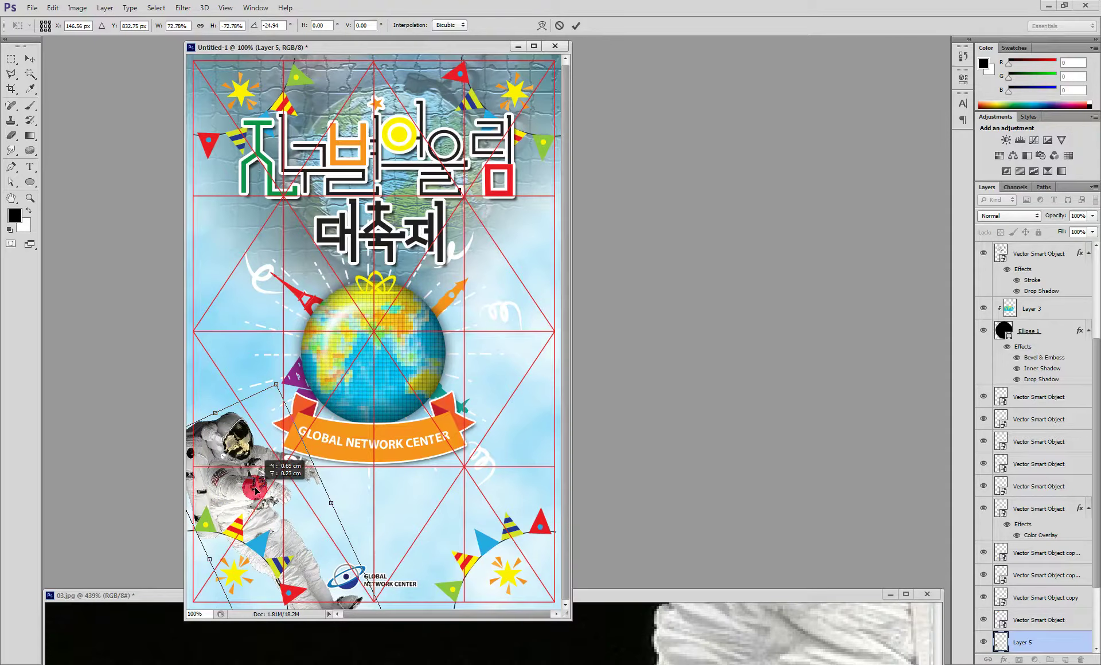
pyautogui.moveTo(256, 491); pyautogui.dragTo(256, 491)
pyautogui.moveTo(388, 451); pyautogui.dragTo(391, 458)
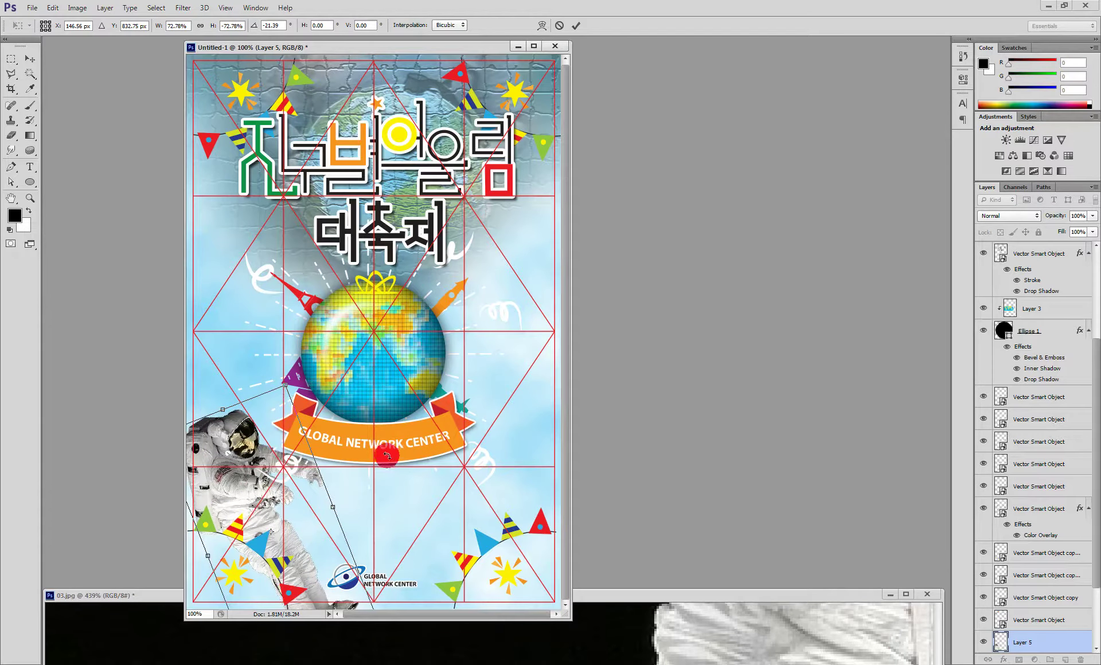
pyautogui.press('Return')
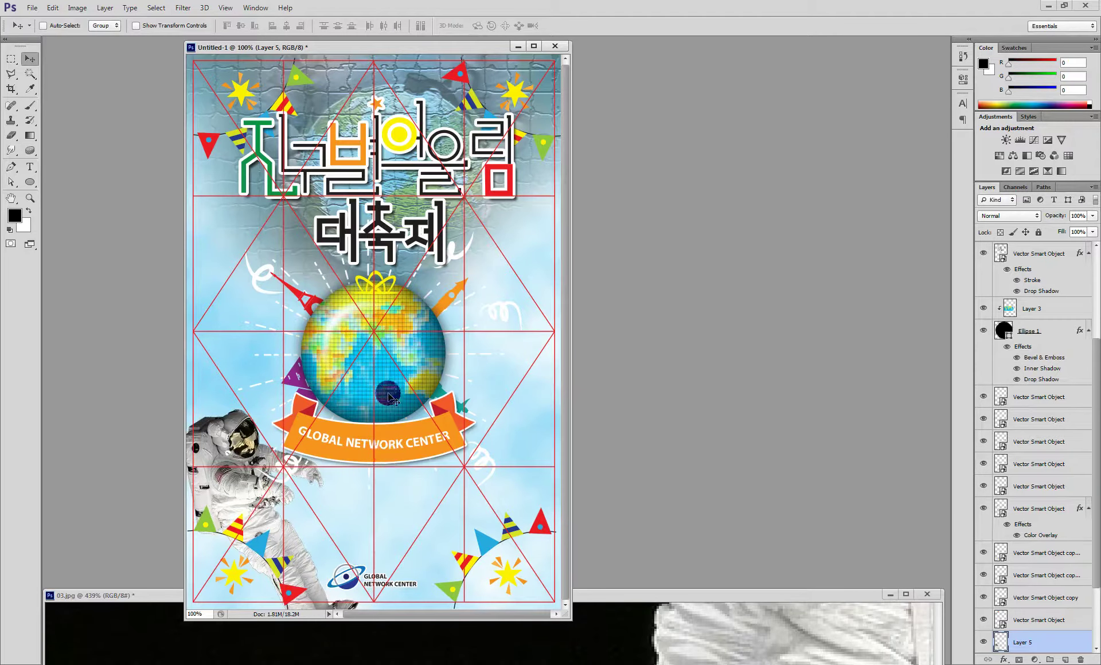
# Step: Apply the Cutout filter to the astronaut with 7 levels, edge simplicity 2 and edge fidelity 2
pyautogui.click(183, 8)
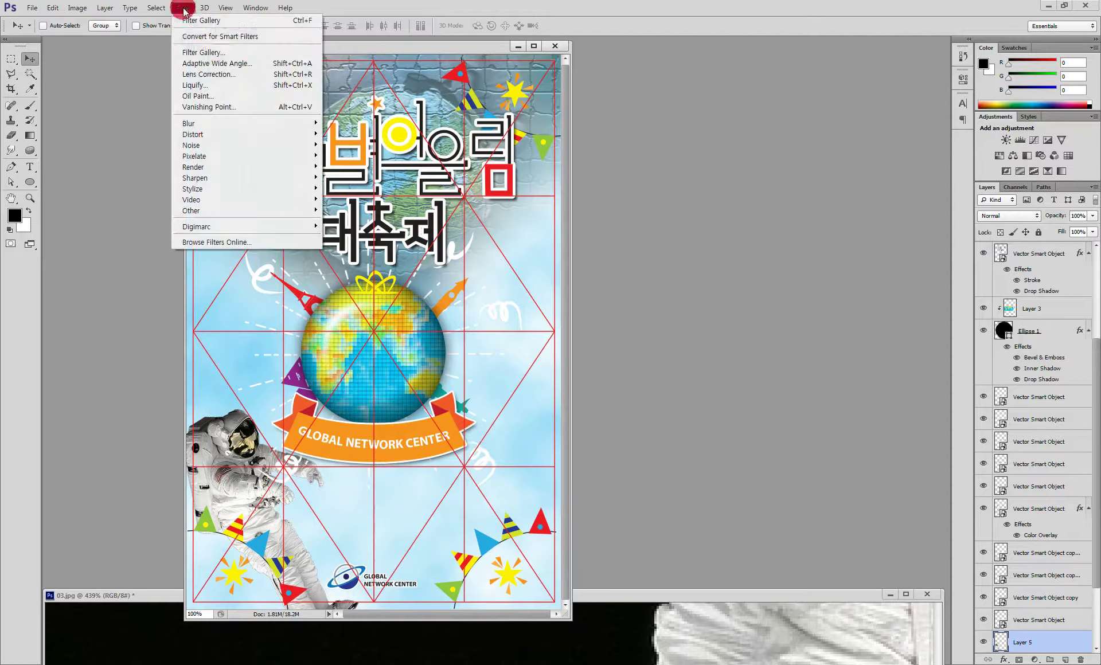
pyautogui.click(219, 57)
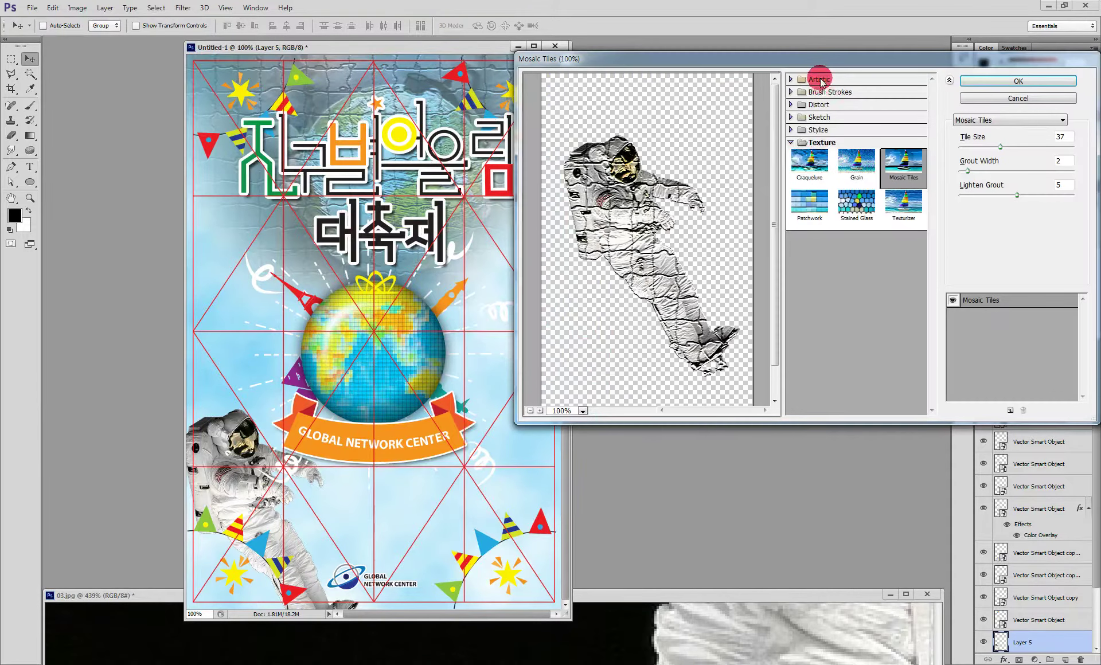
pyautogui.click(818, 80)
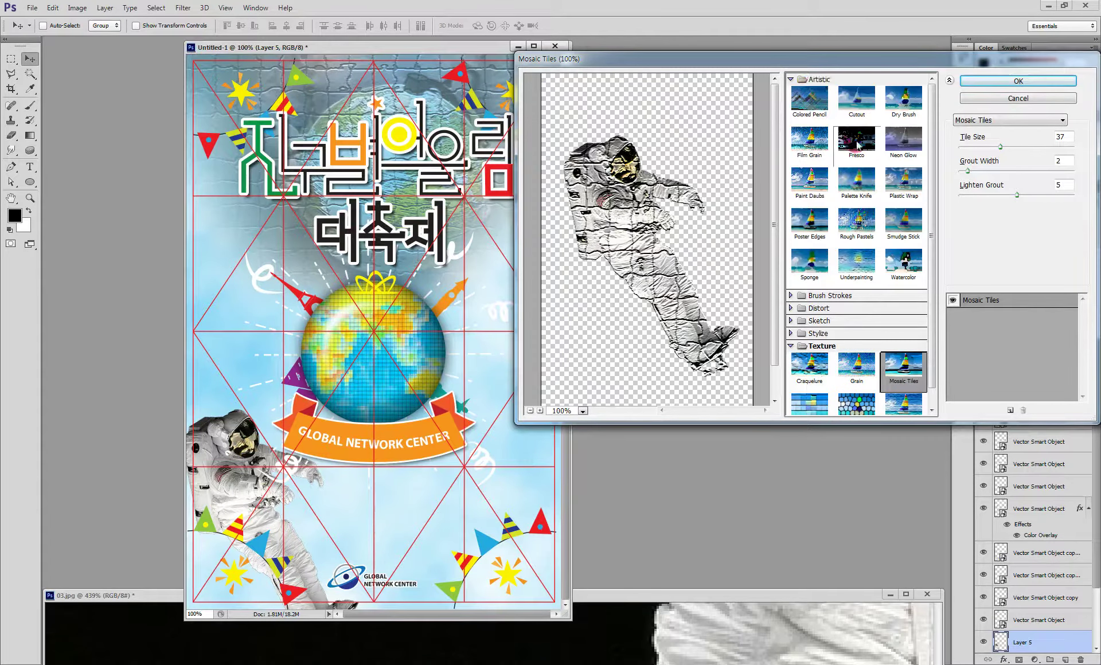
pyautogui.click(852, 102)
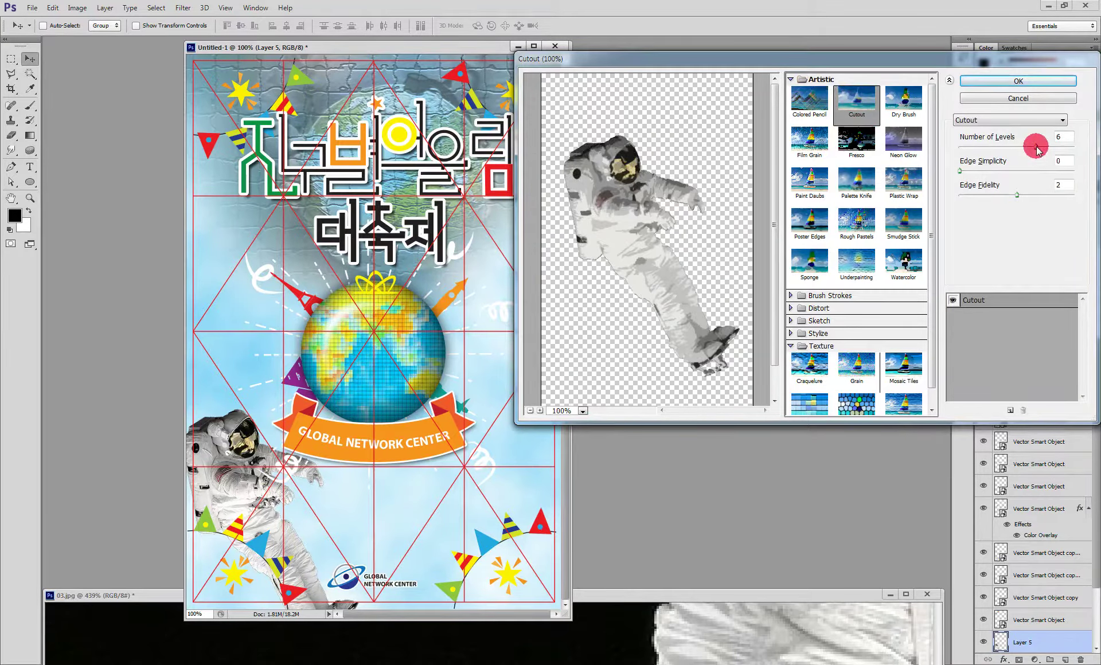
pyautogui.moveTo(1037, 149); pyautogui.dragTo(1043, 150)
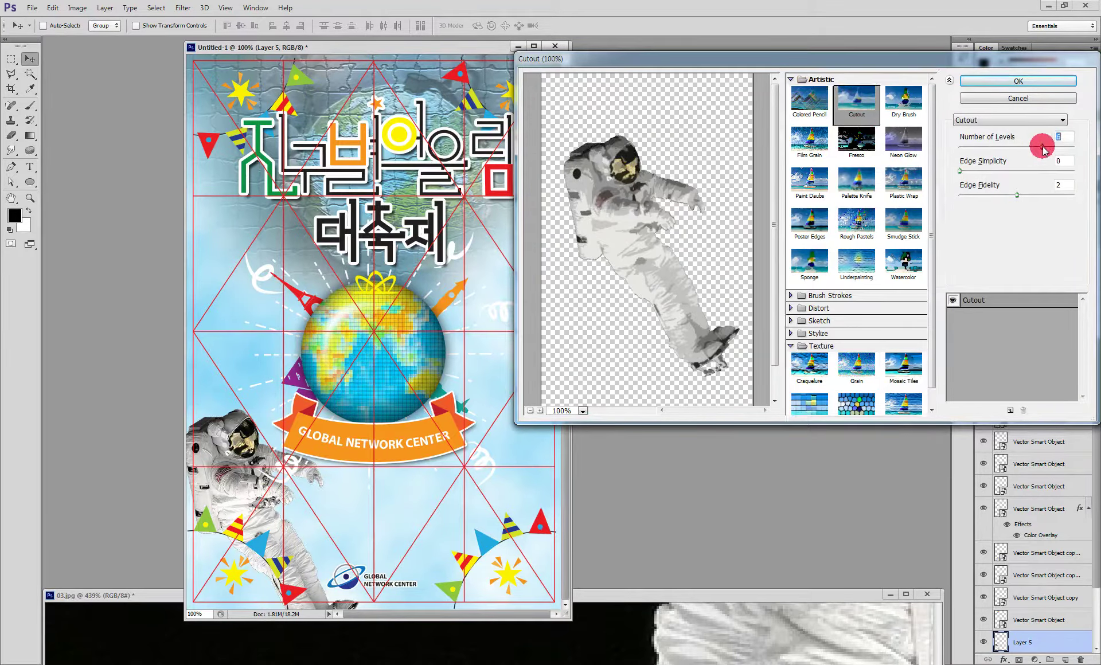
pyautogui.moveTo(1043, 150); pyautogui.dragTo(1011, 199)
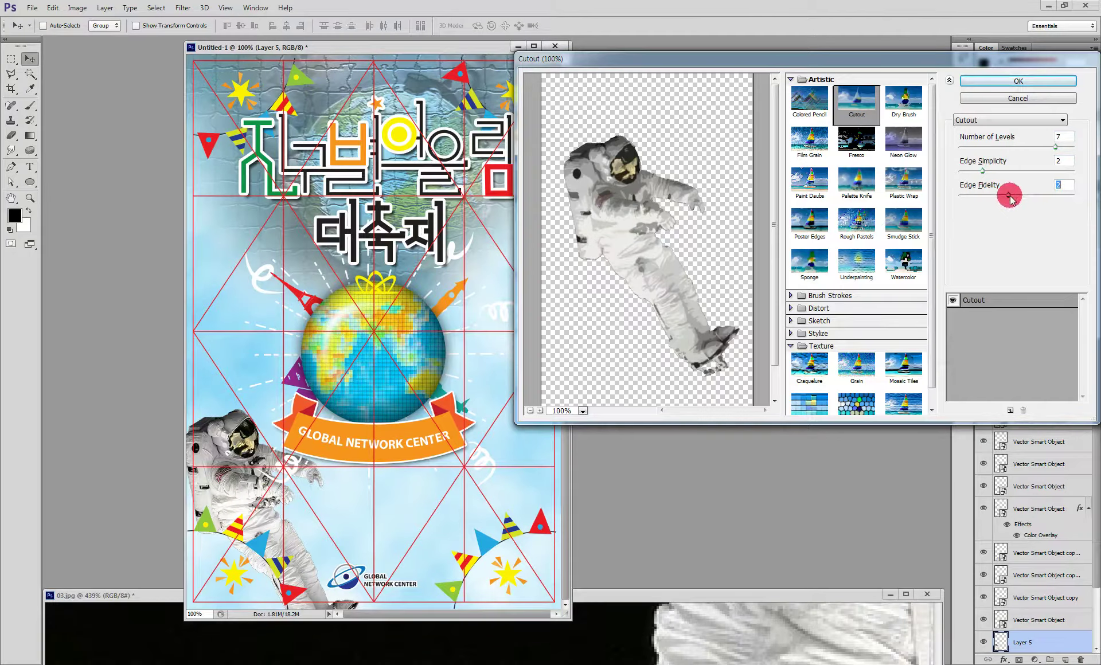
pyautogui.click(1034, 81)
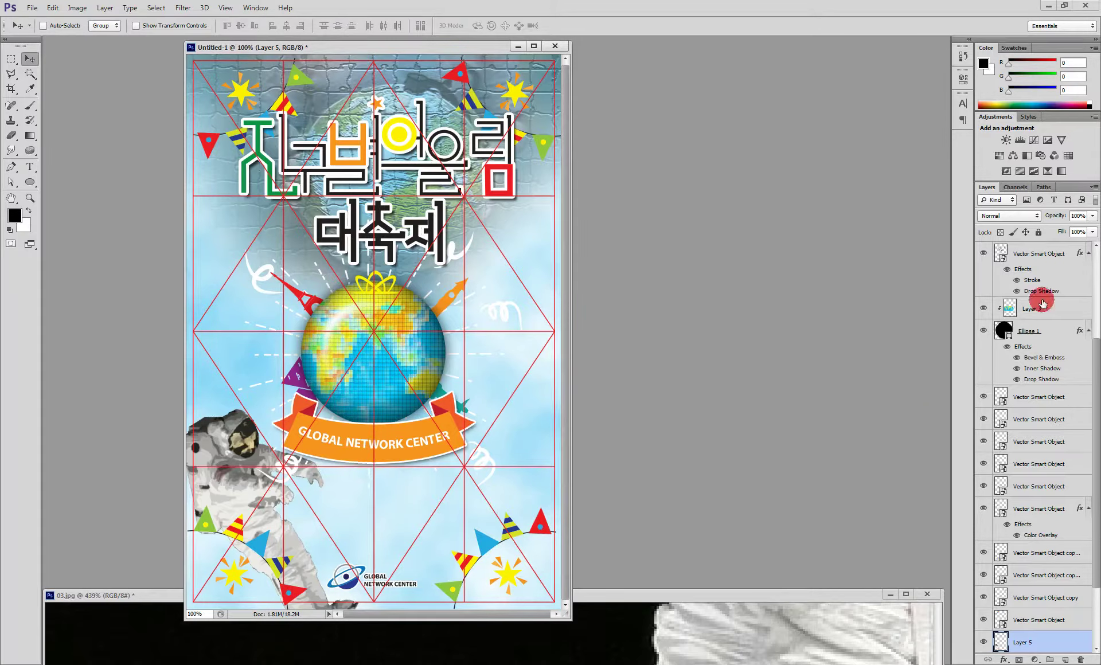
pyautogui.click(1039, 254)
pyautogui.click(1081, 215)
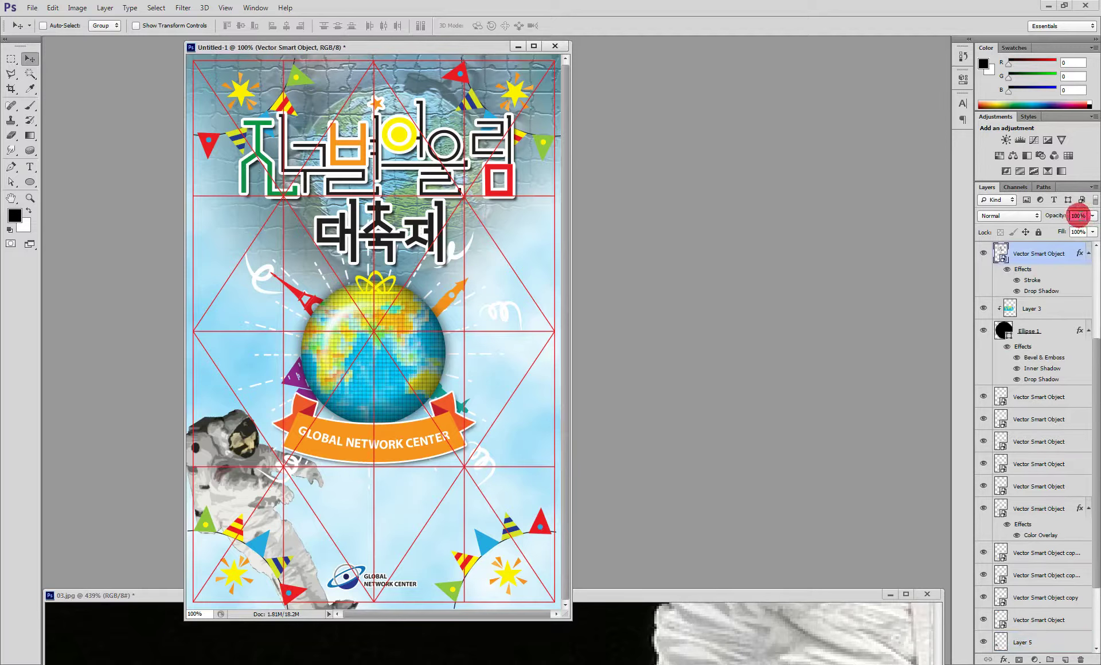
pyautogui.click(1040, 216)
pyautogui.moveTo(1042, 216); pyautogui.dragTo(1042, 215)
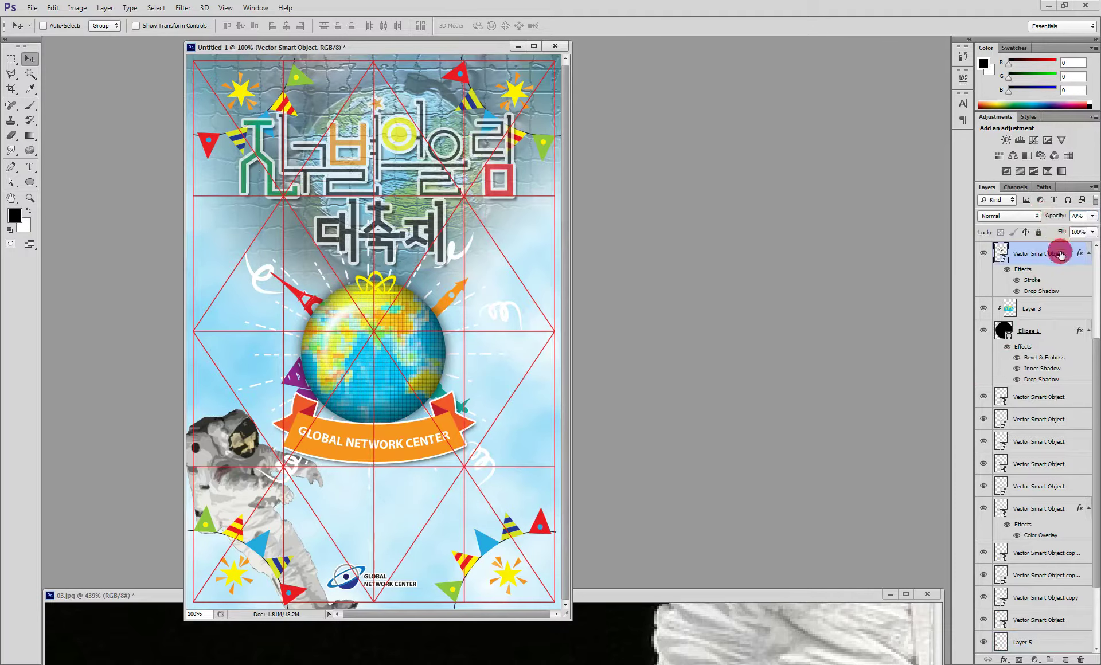
pyautogui.click(1021, 215)
pyautogui.click(1001, 266)
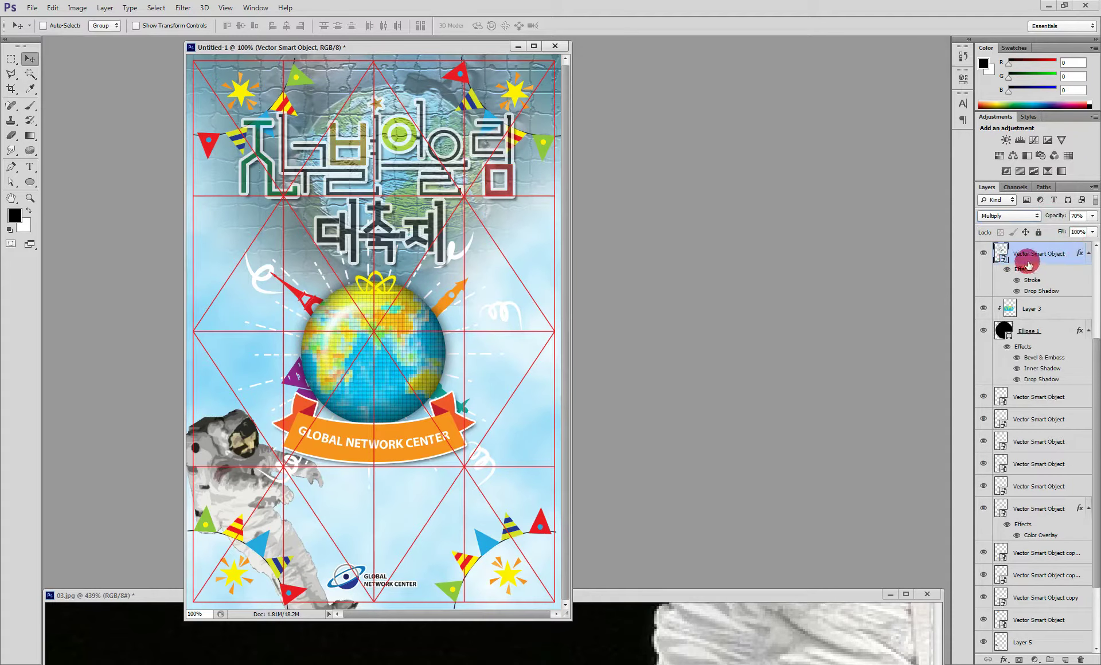
pyautogui.click(1049, 312)
pyautogui.click(1033, 252)
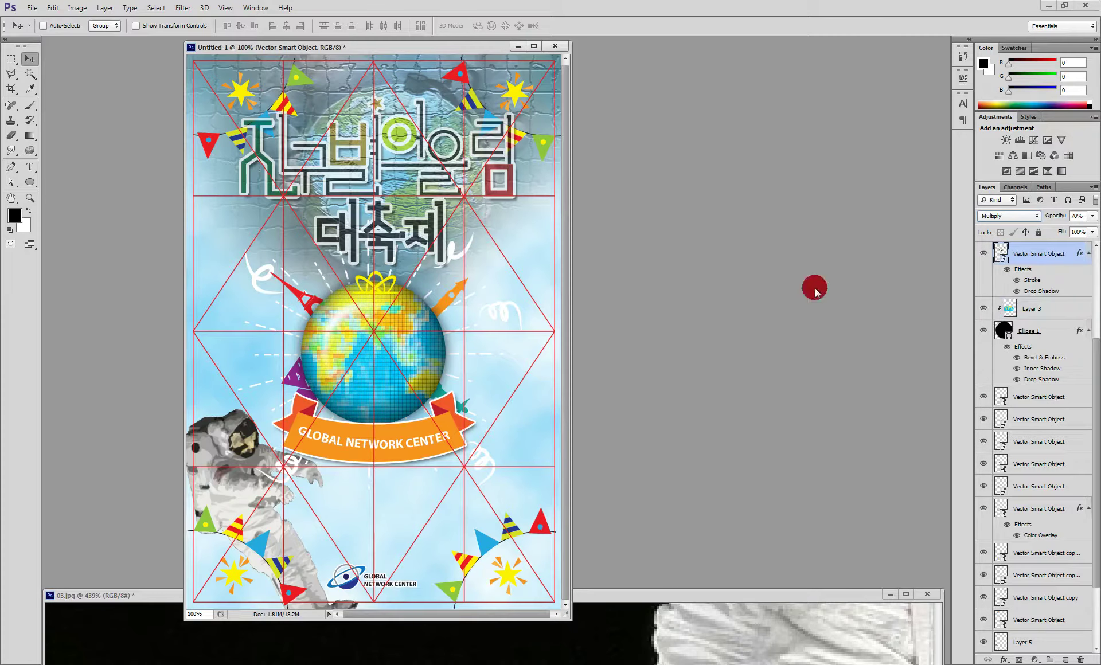
pyautogui.click(984, 253)
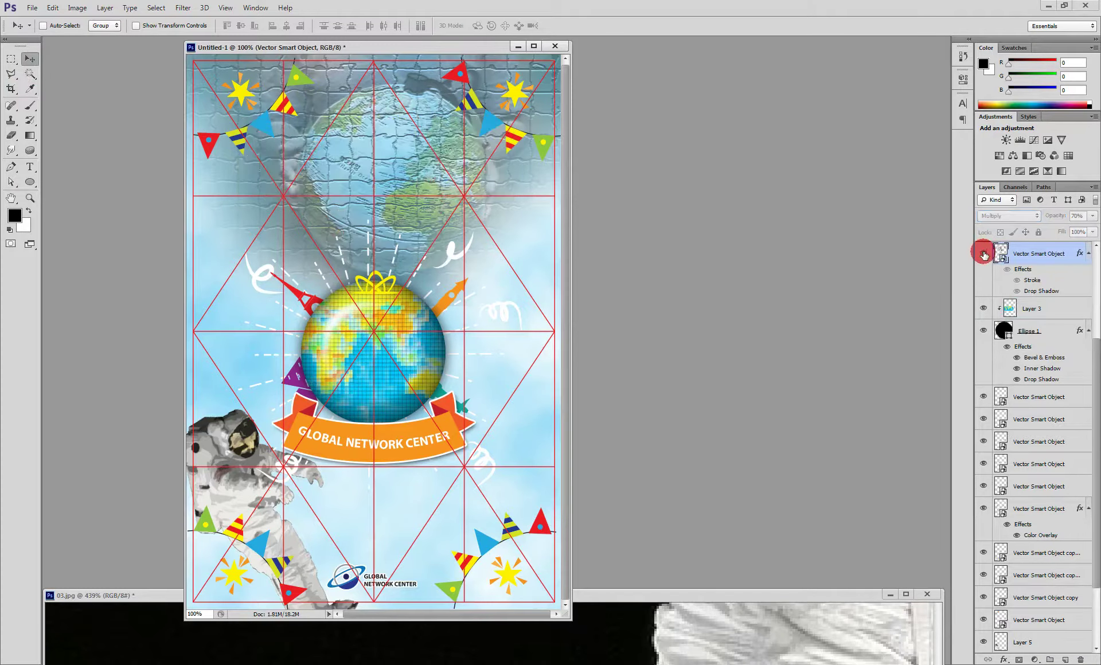
pyautogui.click(983, 252)
pyautogui.click(1083, 216)
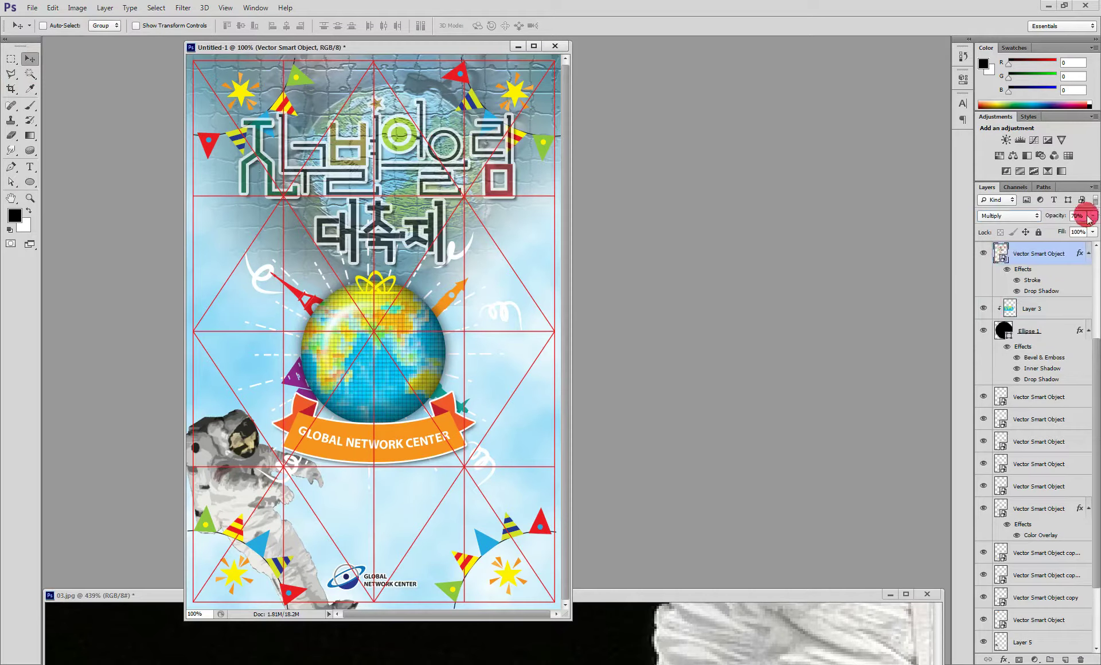
pyautogui.hotkey('ctrl', 'alt', 'z')
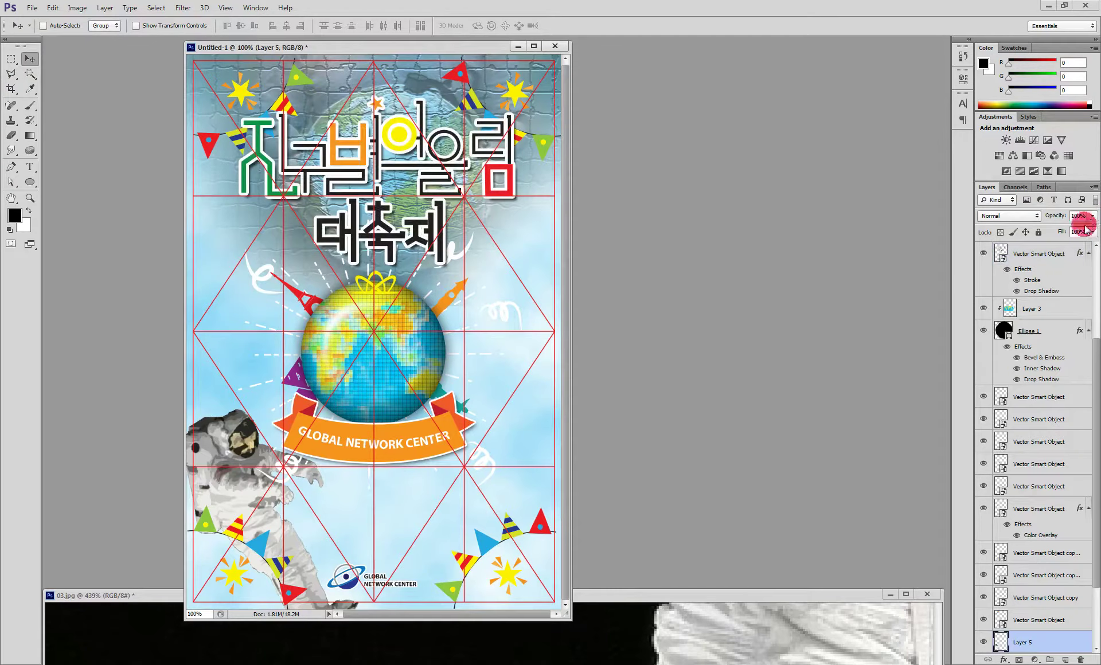
pyautogui.click(1033, 254)
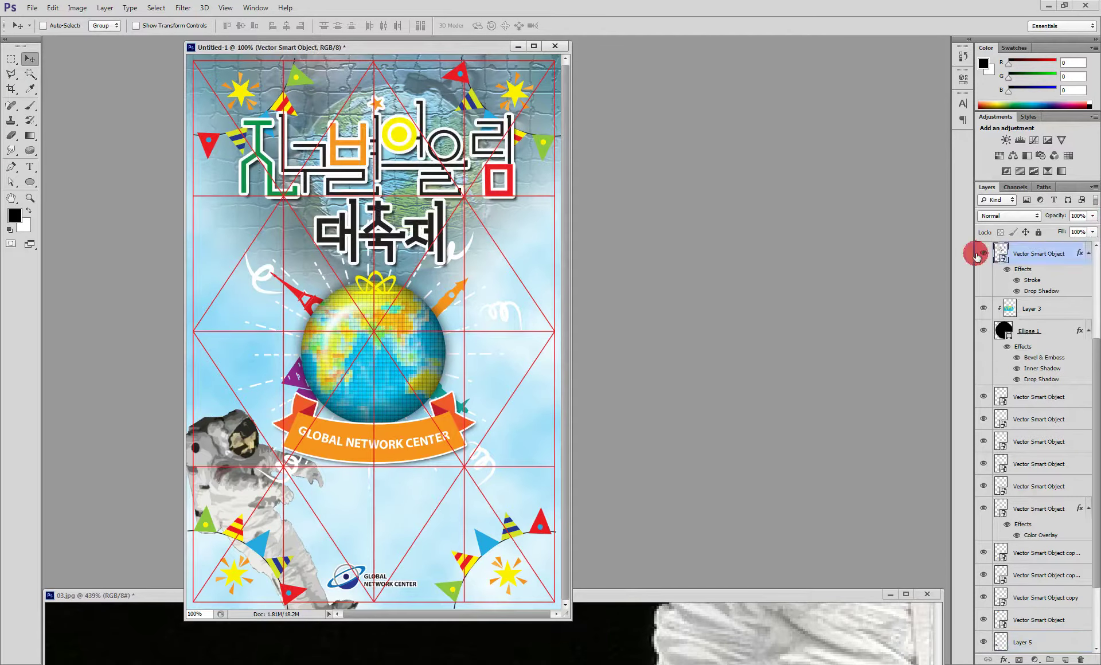
pyautogui.click(984, 254)
pyautogui.click(984, 254)
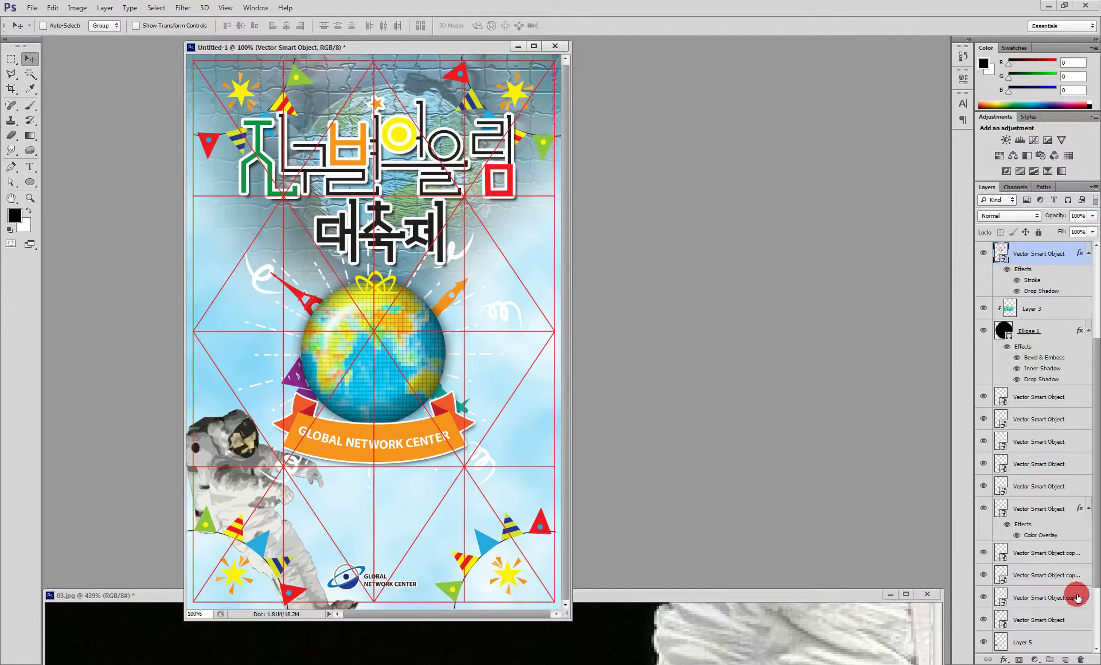
# Step: Set the astronaut layer, Layer 5, to 70% opacity and the Multiply blend mode
pyautogui.moveTo(1094, 560); pyautogui.dragTo(1095, 643)
pyautogui.click(1040, 552)
pyautogui.click(984, 553)
pyautogui.click(1080, 215)
pyautogui.moveTo(1079, 215); pyautogui.dragTo(1031, 219)
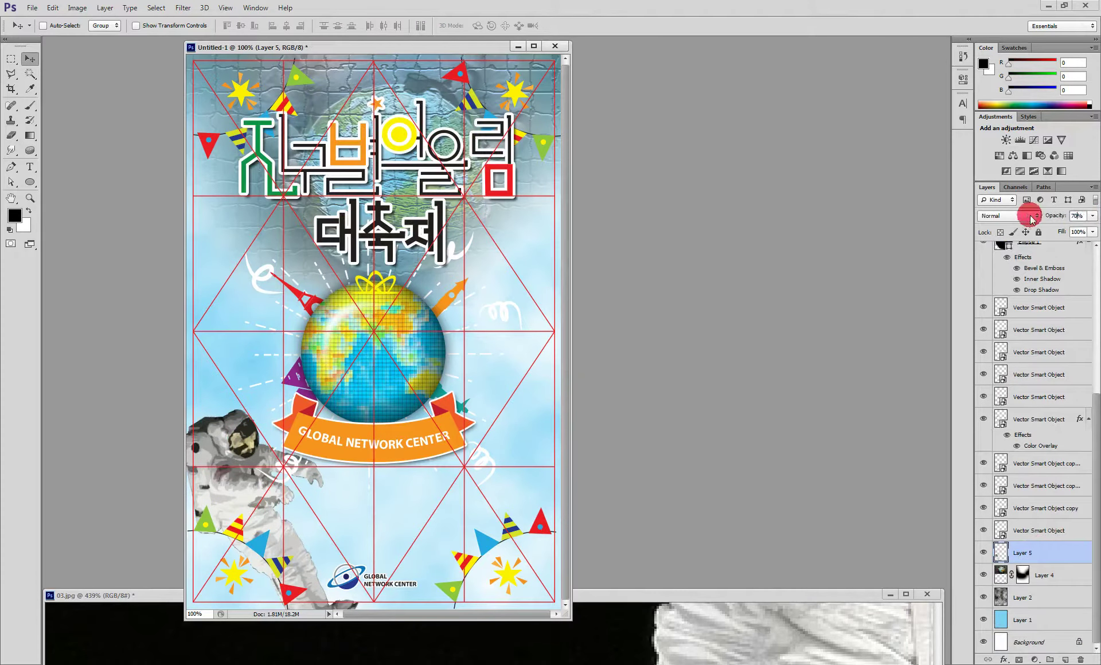
pyautogui.click(1036, 218)
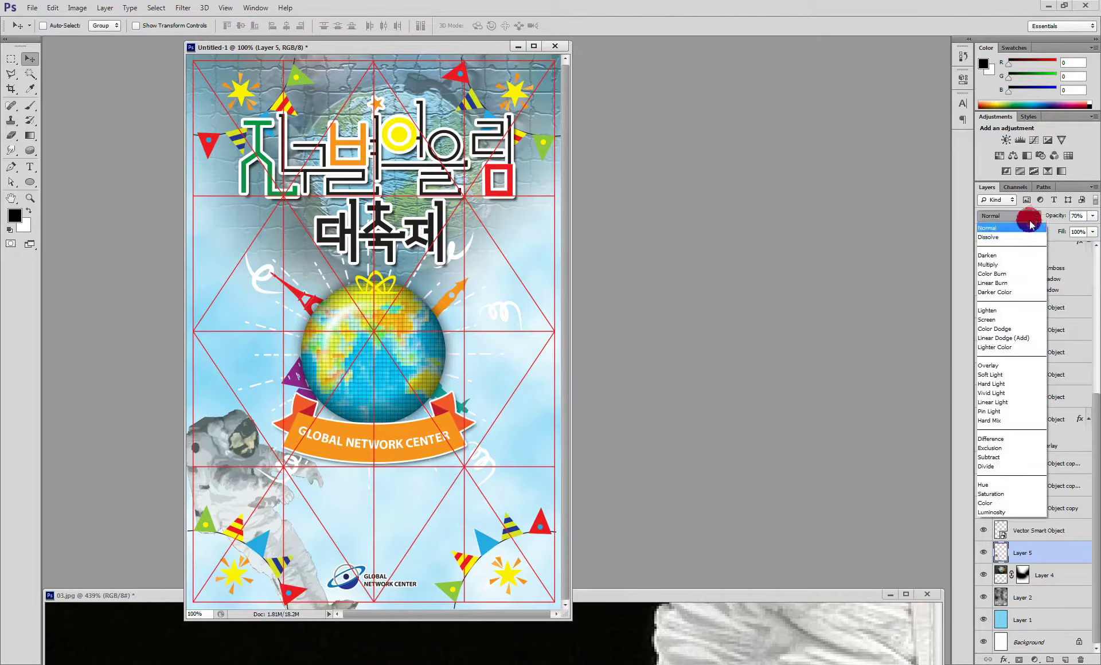
pyautogui.click(1008, 265)
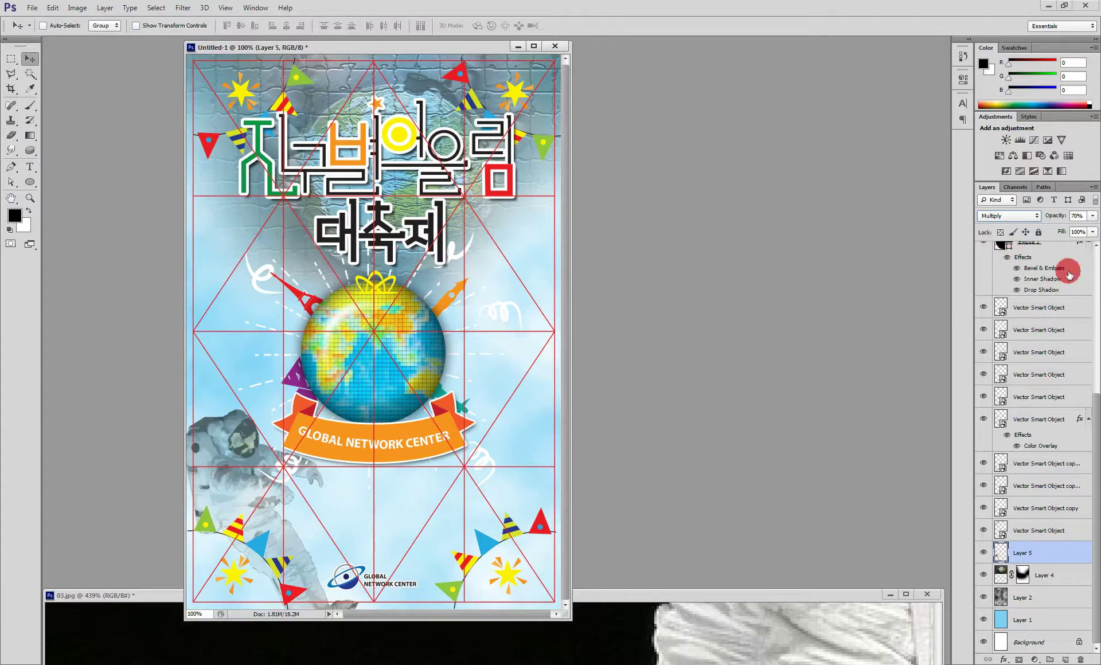
# Step: Add a layer mask to the astronaut layer and fade out its legs with a soft black brush
pyautogui.click(1019, 659)
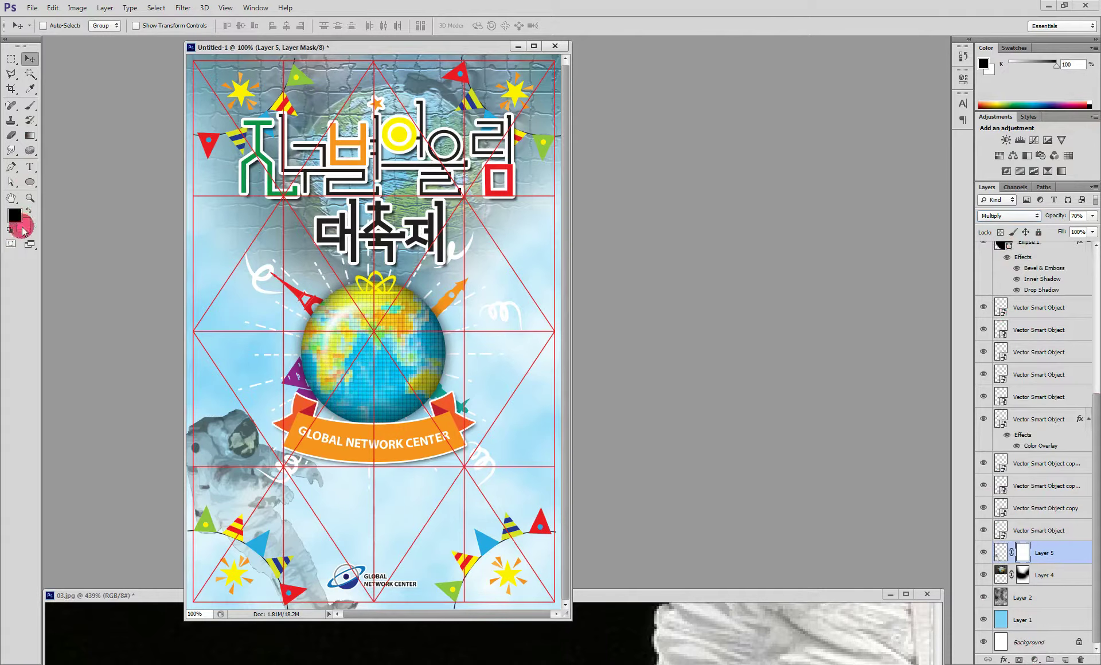
pyautogui.click(33, 106)
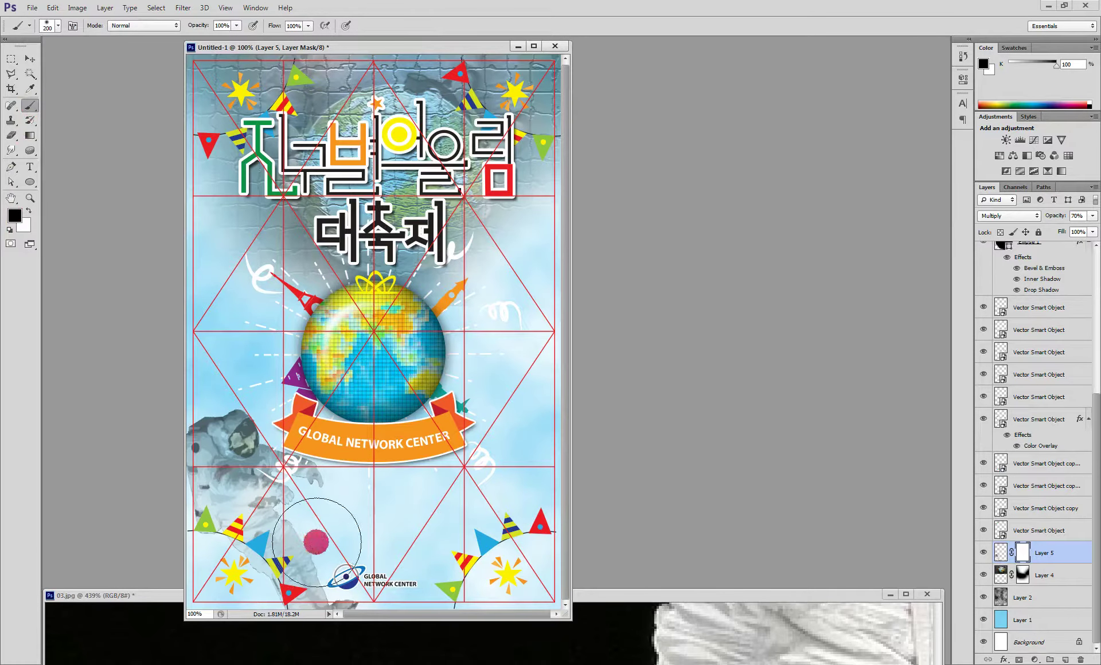
pyautogui.click(337, 515)
pyautogui.rightClick(337, 515)
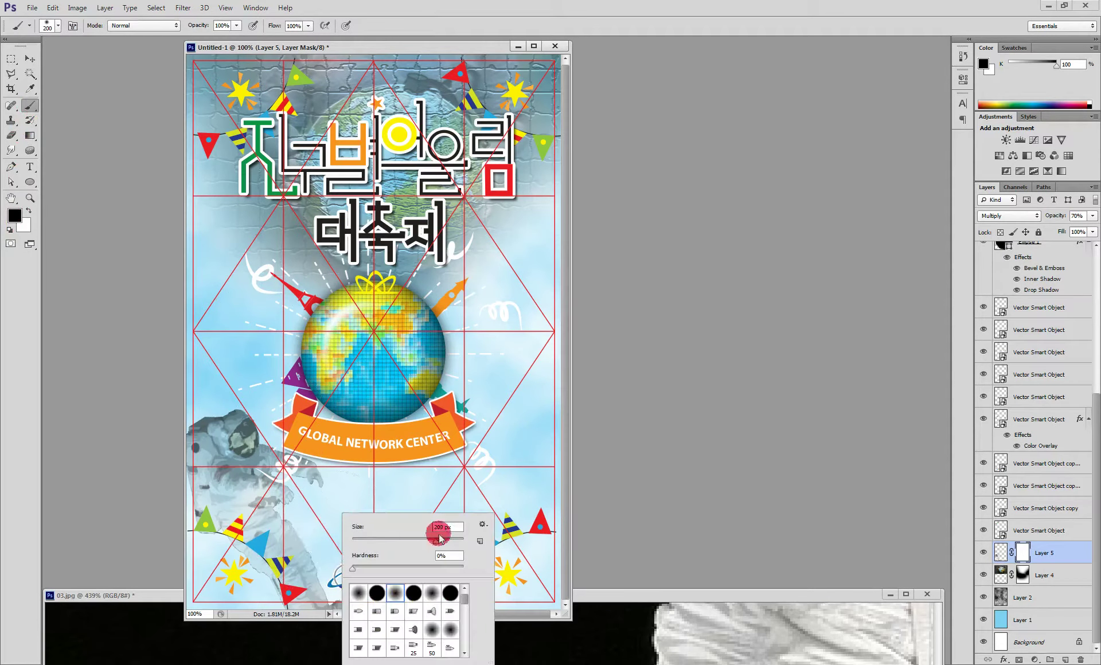
pyautogui.moveTo(431, 555)
pyautogui.mouseDown()
pyautogui.moveTo(347, 571)
pyautogui.moveTo(370, 560)
pyautogui.moveTo(363, 570)
pyautogui.moveTo(359, 559)
pyautogui.moveTo(432, 475)
pyautogui.moveTo(308, 597)
pyautogui.mouseUp()
pyautogui.click(432, 475)
# Step: Enlarge the brush to 380 px and fade the astronaut's lower body further on the layer mask
pyautogui.rightClick(423, 518)
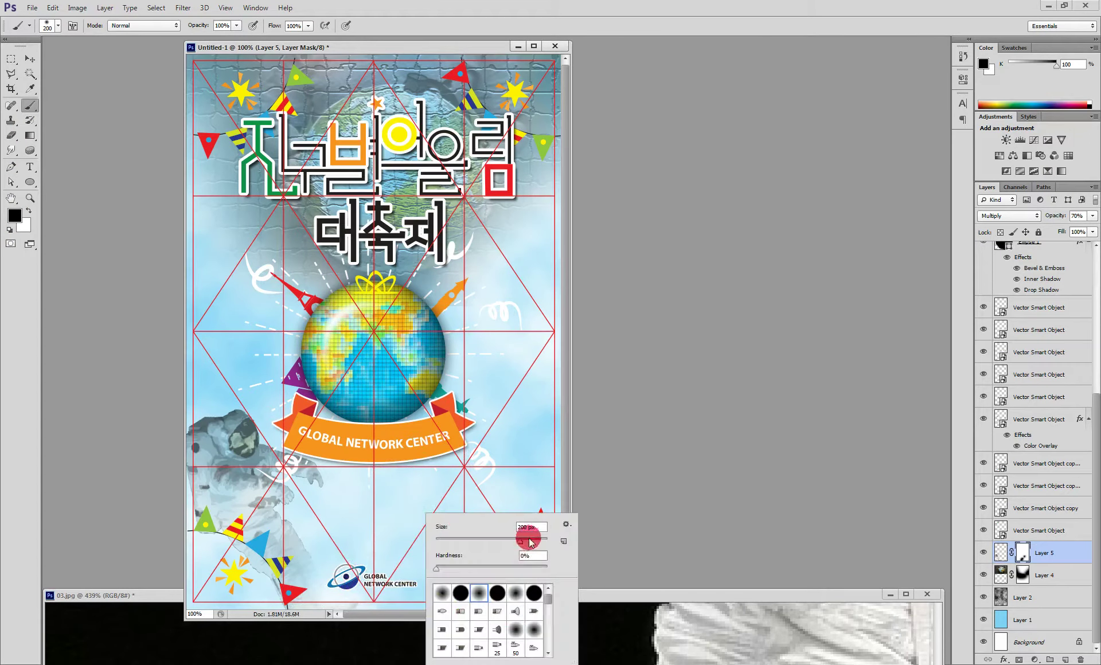
pyautogui.click(343, 572)
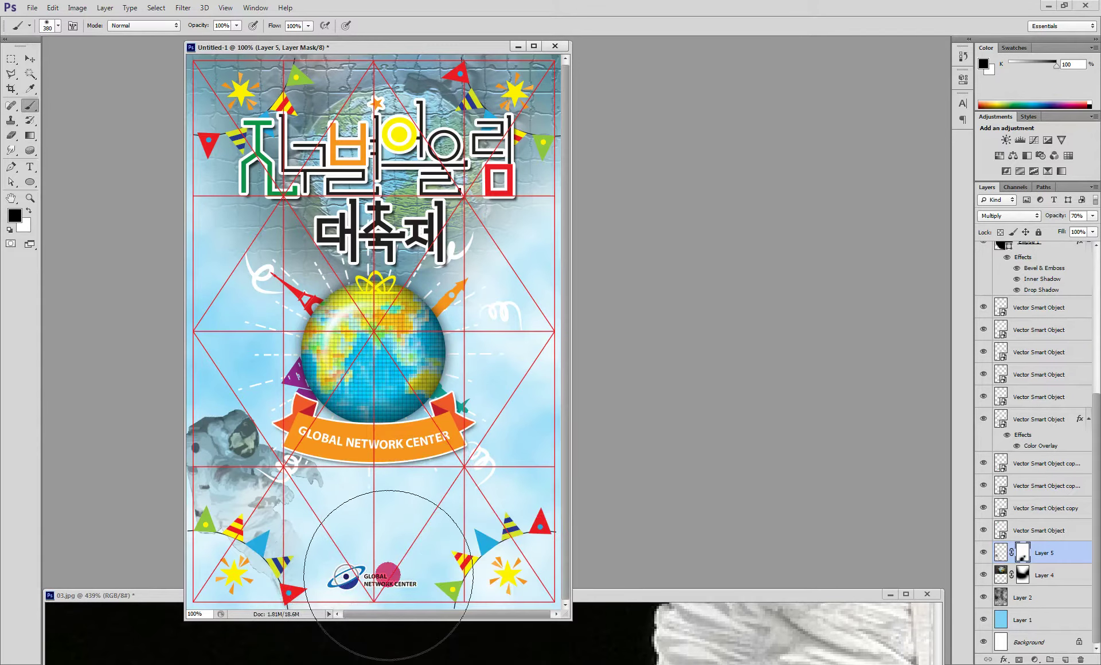
pyautogui.moveTo(388, 575)
pyautogui.mouseDown()
pyautogui.moveTo(332, 585)
pyautogui.moveTo(369, 577)
pyautogui.mouseUp()
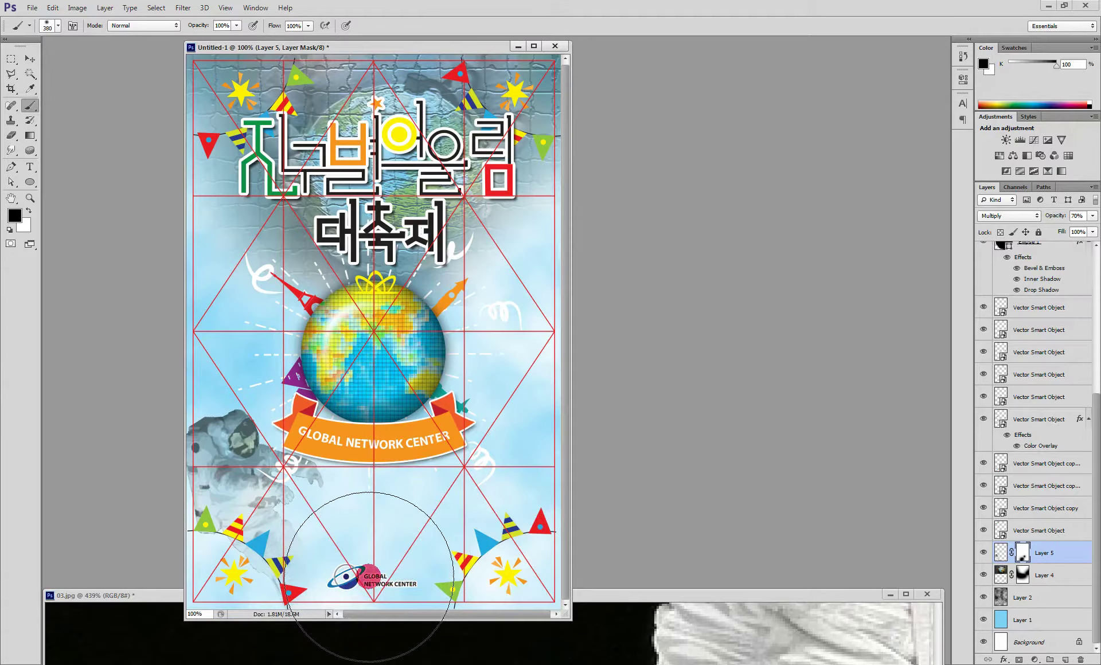
pyautogui.click(370, 576)
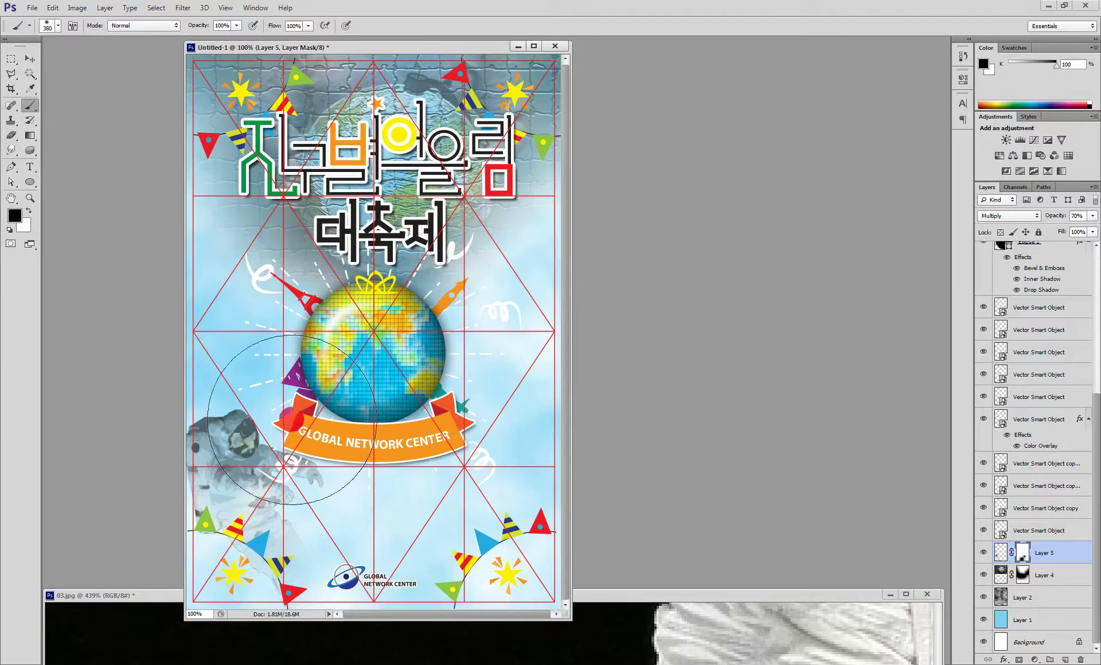
# Step: Open 04.jpg, copy the whole picture, close it and paste the copy into the poster above the astronaut layer
pyautogui.click(32, 59)
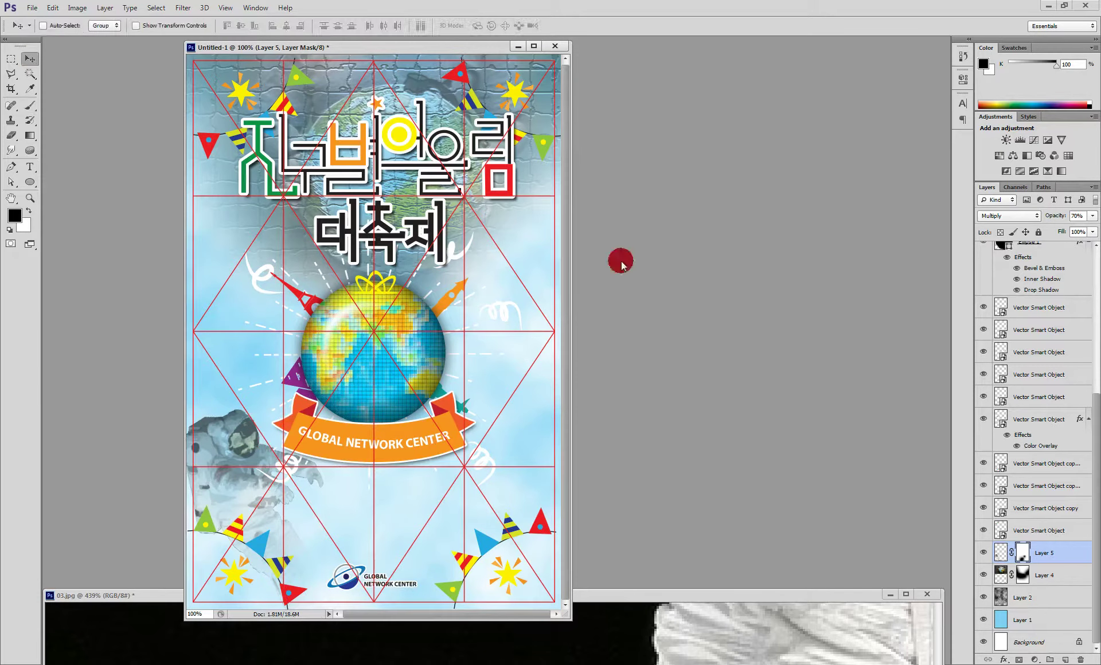
pyautogui.doubleClick(748, 277)
pyautogui.click(641, 211)
pyautogui.click(898, 431)
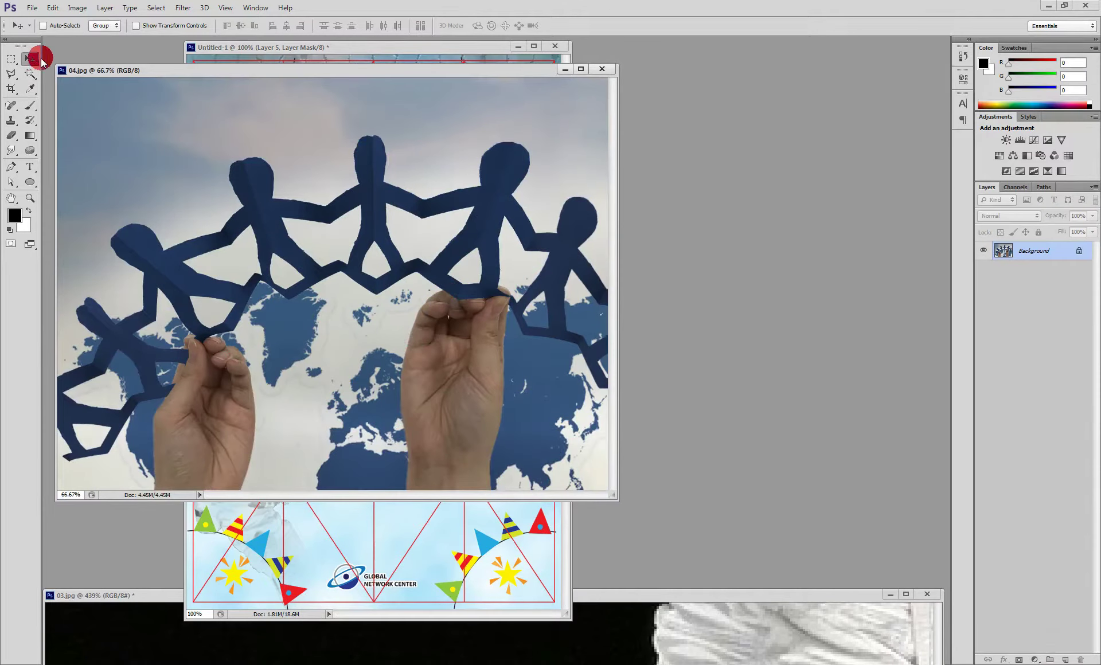
pyautogui.hotkey('ctrl', 'a')
pyautogui.click(602, 70)
pyautogui.hotkey('ctrl', 'v')
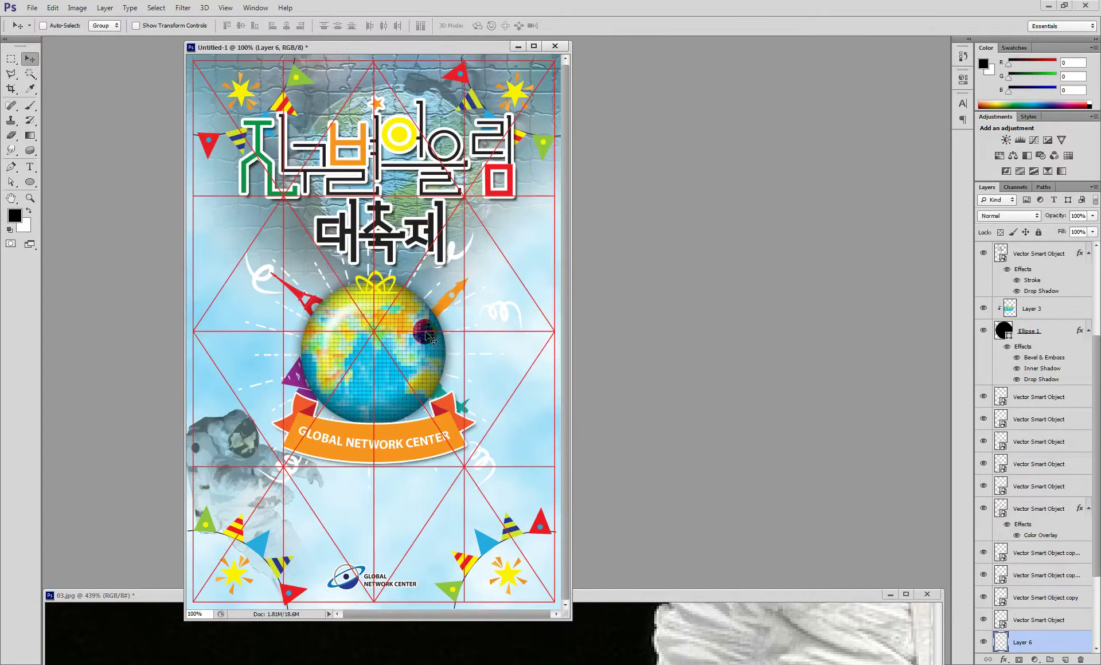
# Step: Scale the pasted paper-people photo to about 28.7%, straighten it and position it in the poster's lower-right corner
pyautogui.hotkey('ctrl', 't')
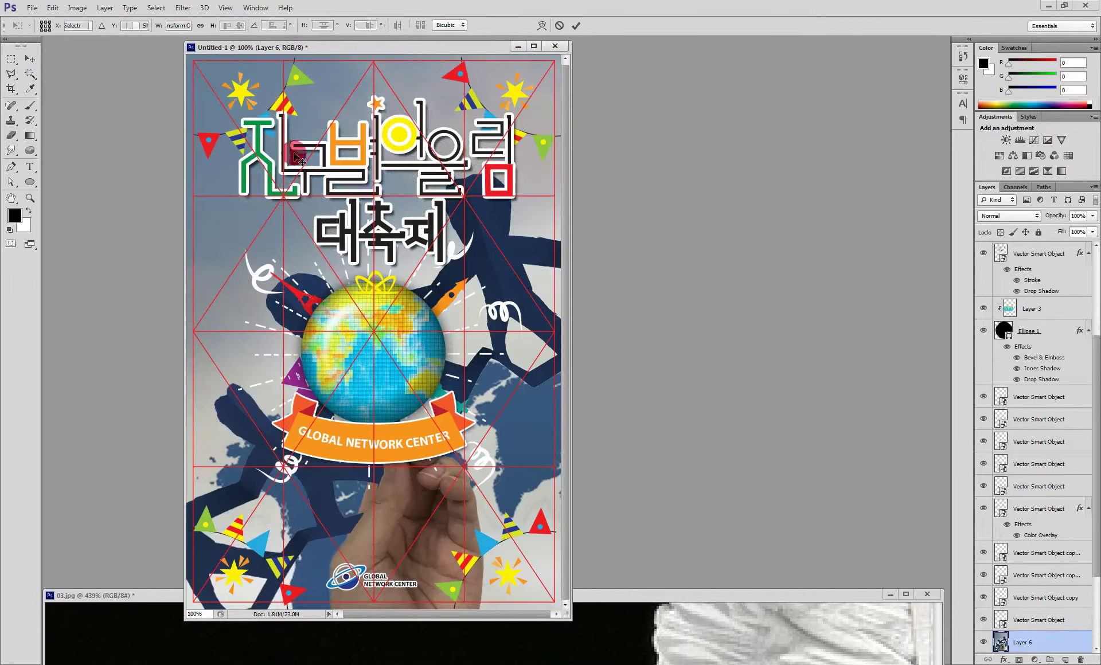
pyautogui.moveTo(208, 89); pyautogui.dragTo(380, 288)
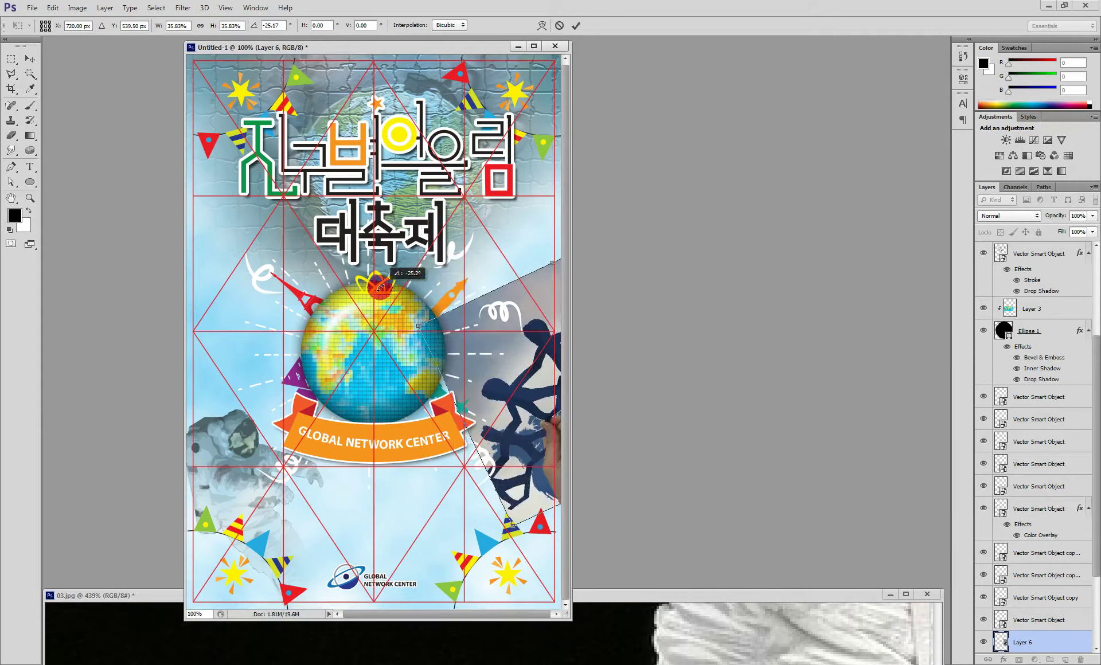
pyautogui.moveTo(516, 350); pyautogui.dragTo(375, 439)
pyautogui.moveTo(424, 310); pyautogui.dragTo(463, 432)
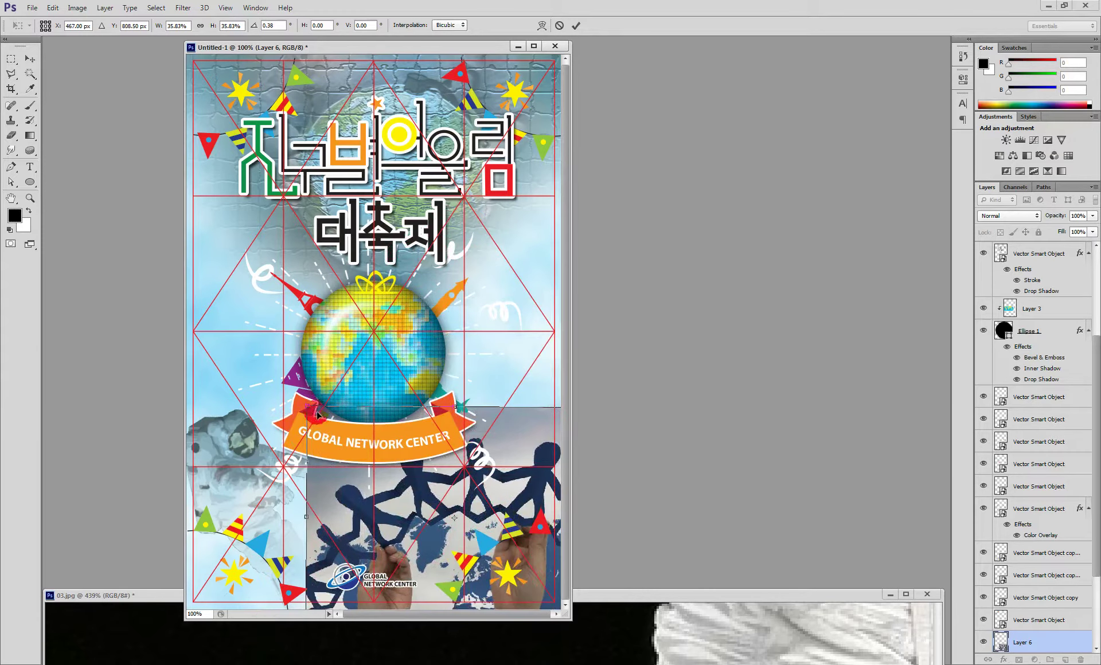
pyautogui.moveTo(307, 406); pyautogui.dragTo(379, 431)
pyautogui.moveTo(492, 478); pyautogui.dragTo(483, 475)
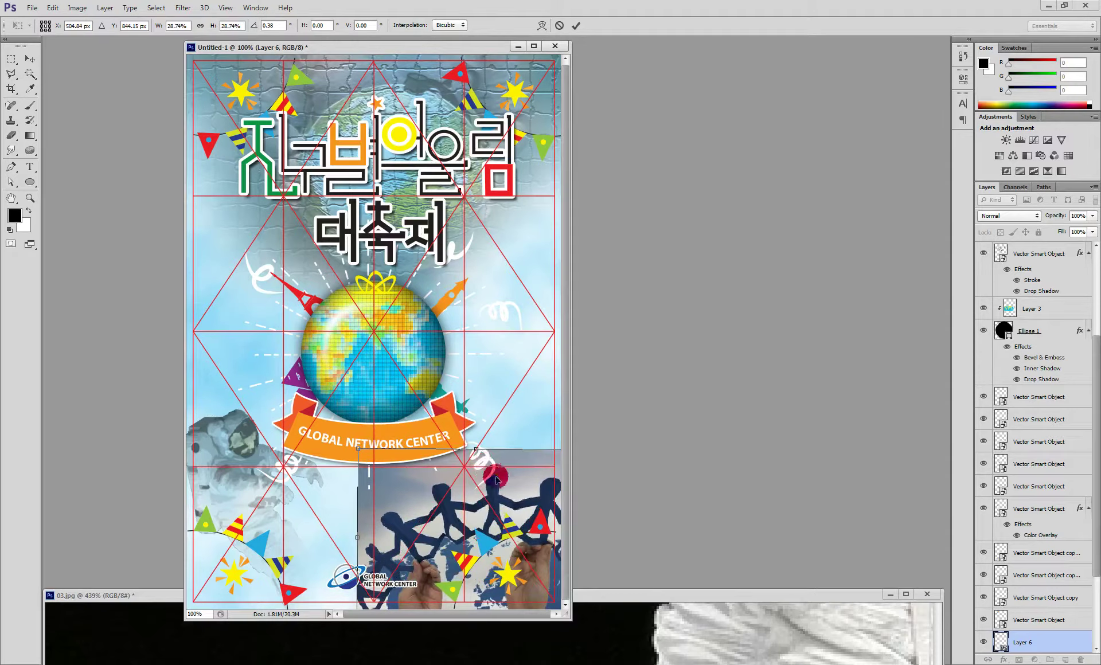
pyautogui.press('Return')
pyautogui.click(533, 480)
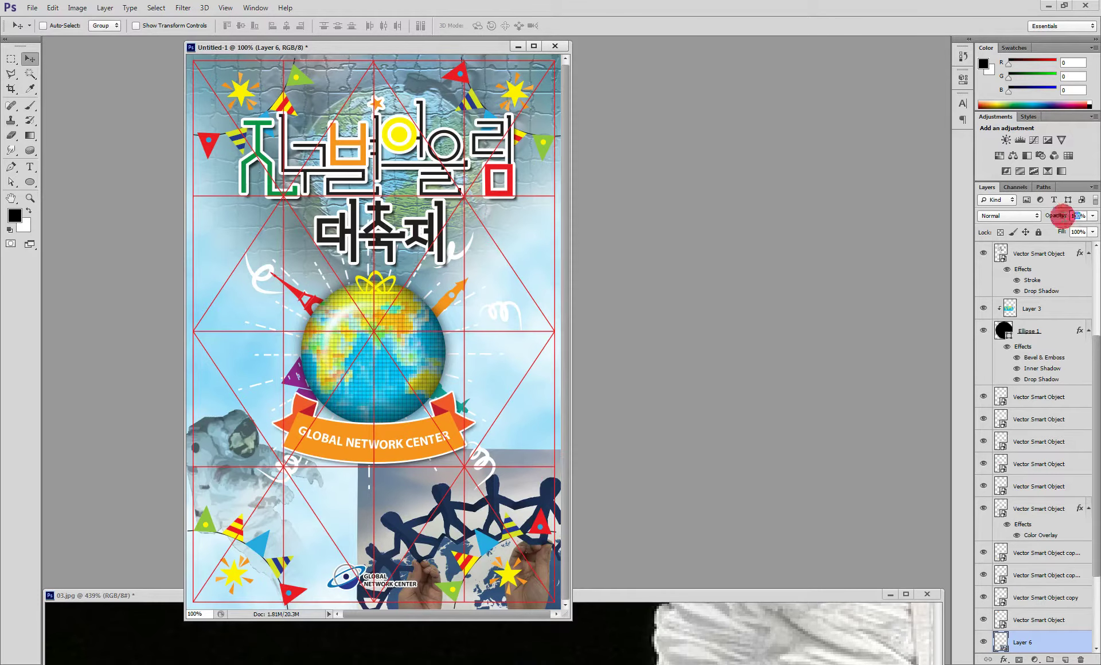
# Step: Set the paper-people layer, Layer 6, to 40% opacity and add a layer mask to it
pyautogui.moveTo(1081, 216); pyautogui.dragTo(1009, 220)
pyautogui.write('40')
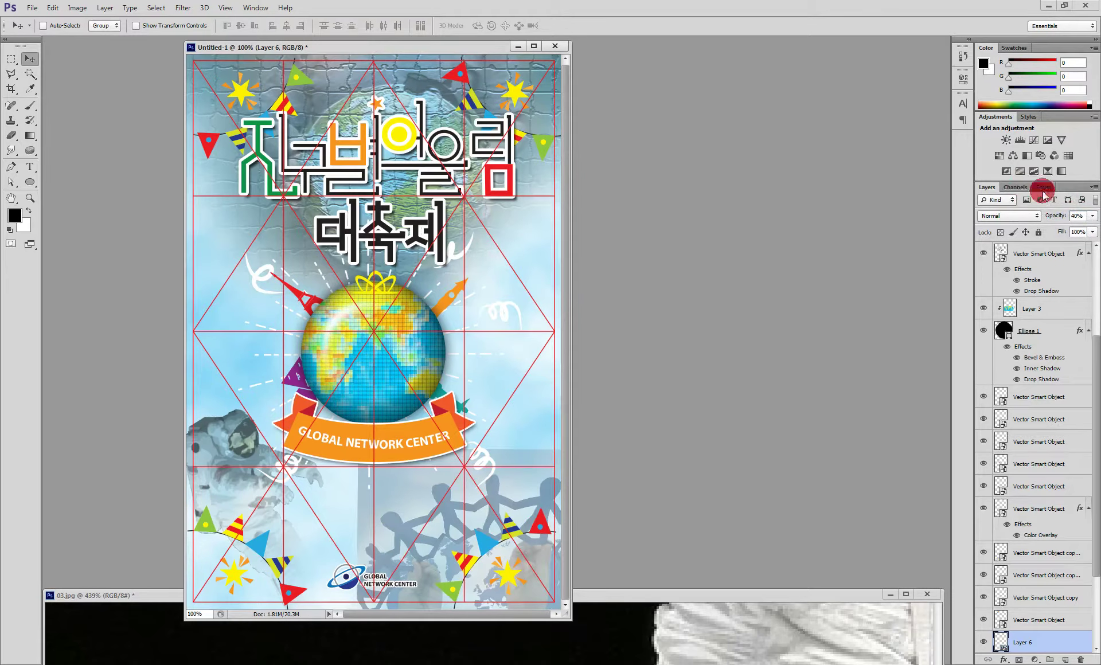
pyautogui.click(1019, 659)
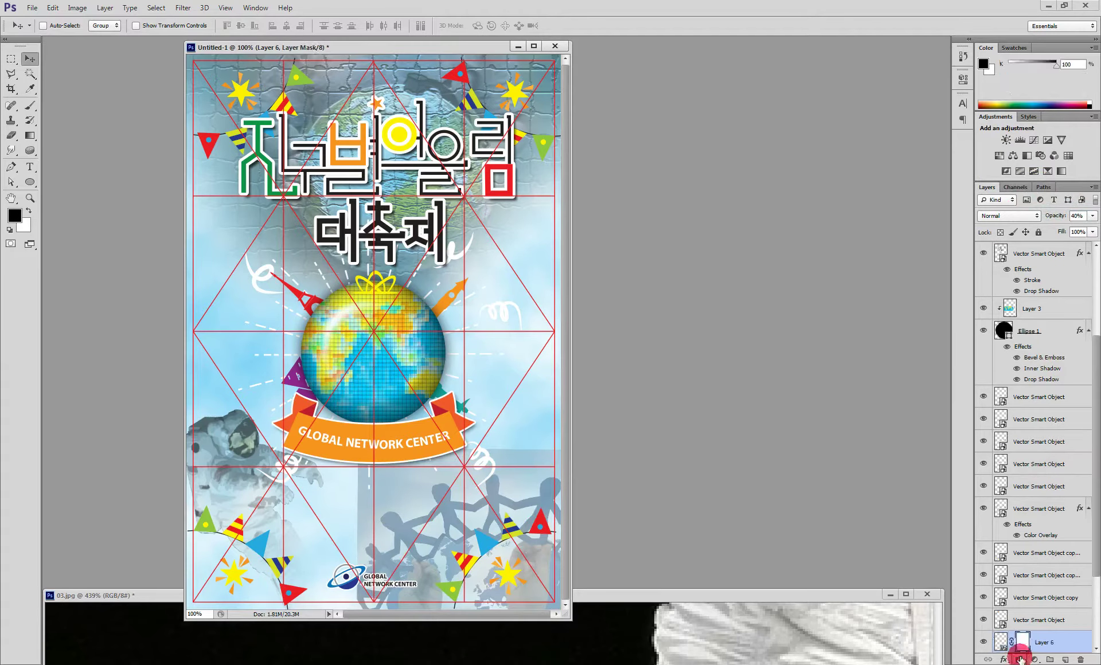
# Step: Fade out the upper and left edges of the paper-people photo on its mask with a soft black brush at 250 px
pyautogui.click(30, 105)
pyautogui.moveTo(502, 394); pyautogui.dragTo(480, 345)
pyautogui.rightClick(481, 346)
pyautogui.moveTo(570, 380); pyautogui.dragTo(556, 372)
pyautogui.press('Return')
pyautogui.moveTo(505, 431)
pyautogui.mouseDown()
pyautogui.moveTo(445, 435)
pyautogui.moveTo(545, 440)
pyautogui.moveTo(500, 426)
pyautogui.moveTo(339, 489)
pyautogui.moveTo(305, 533)
pyautogui.moveTo(337, 534)
pyautogui.moveTo(340, 506)
pyautogui.moveTo(349, 546)
pyautogui.moveTo(326, 582)
pyautogui.mouseUp()
pyautogui.press(']')
pyautogui.press(']')
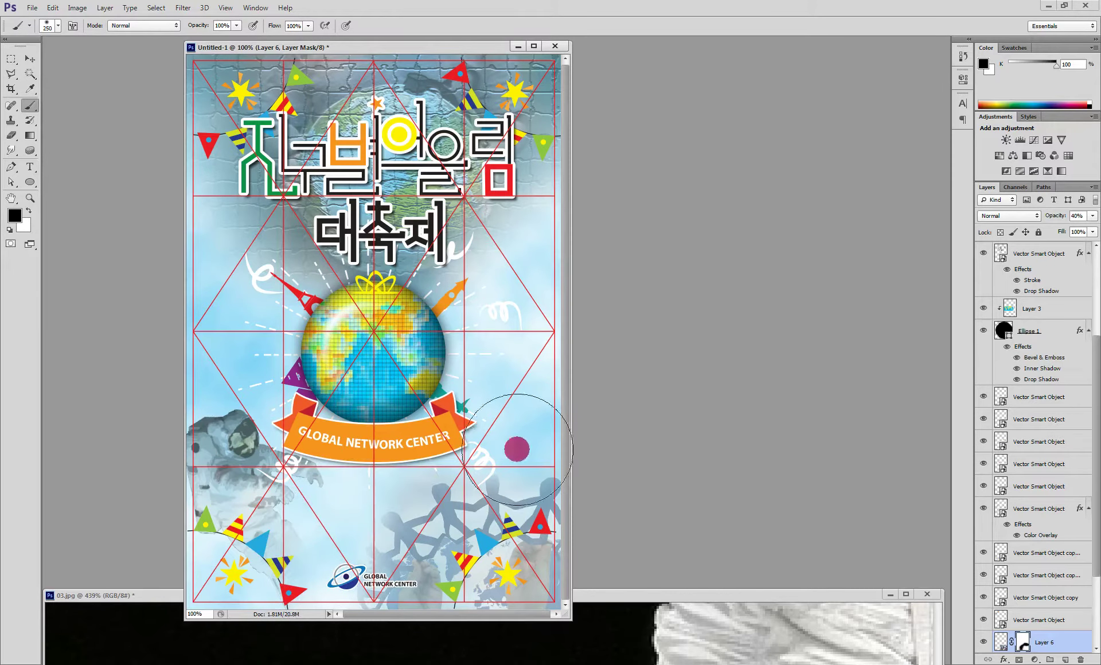
pyautogui.moveTo(526, 444)
pyautogui.mouseDown()
pyautogui.moveTo(509, 388)
pyautogui.moveTo(504, 400)
pyautogui.moveTo(537, 422)
pyautogui.mouseUp()
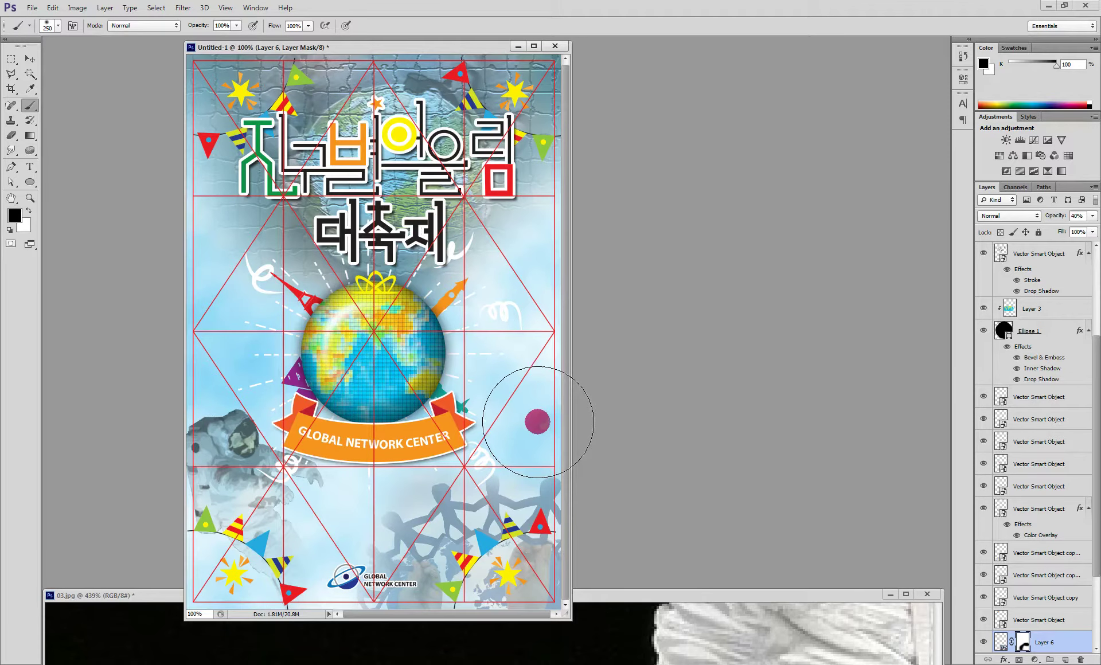
# Step: Hide the guide-line layer 가이드선 at the top of the layer stack
pyautogui.click(29, 59)
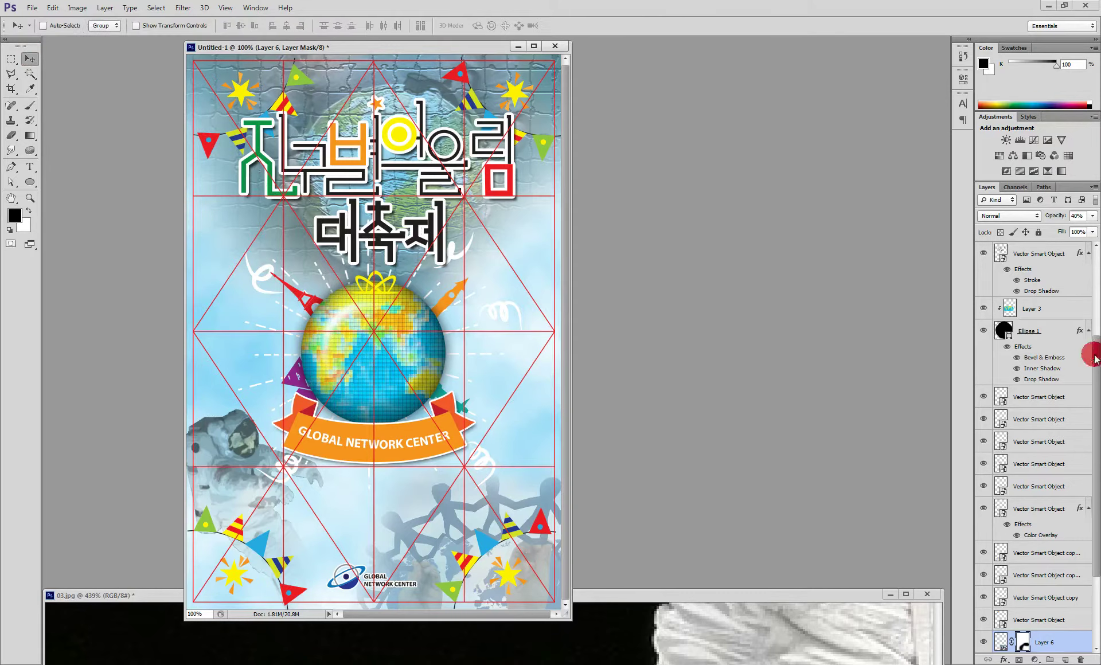
pyautogui.moveTo(1093, 359); pyautogui.dragTo(1094, 258)
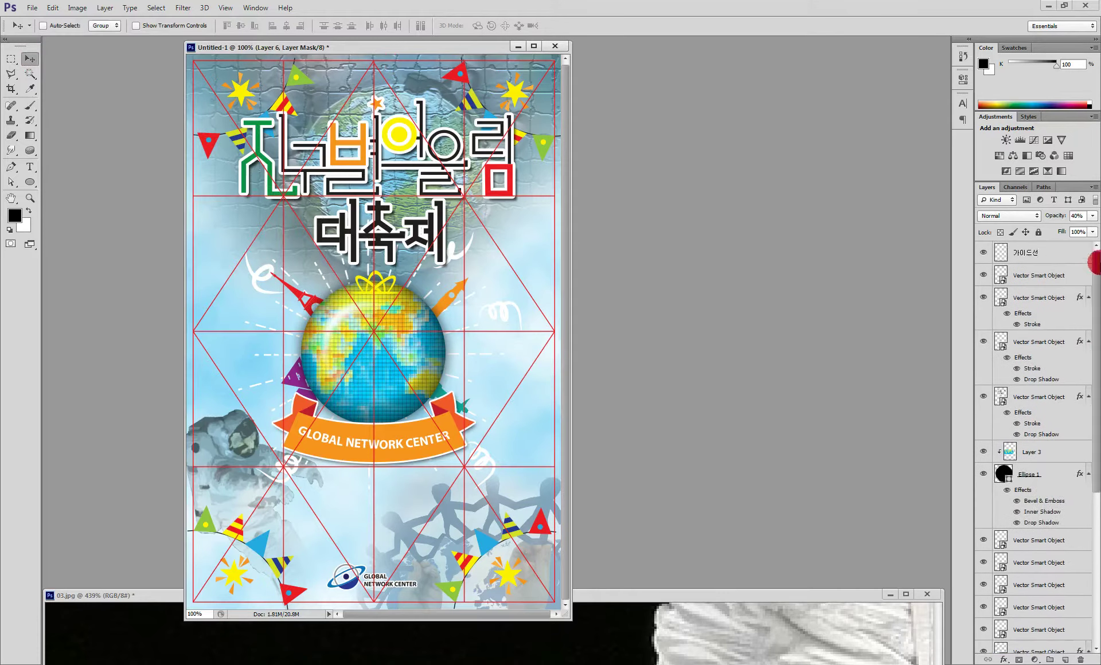
pyautogui.click(999, 259)
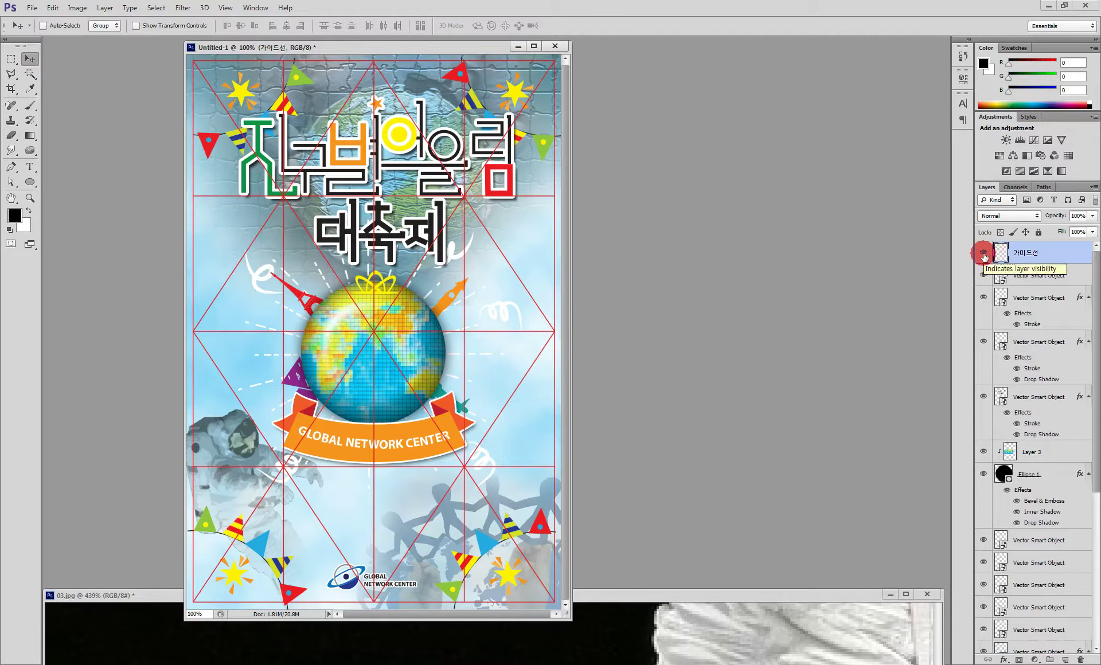
pyautogui.click(984, 256)
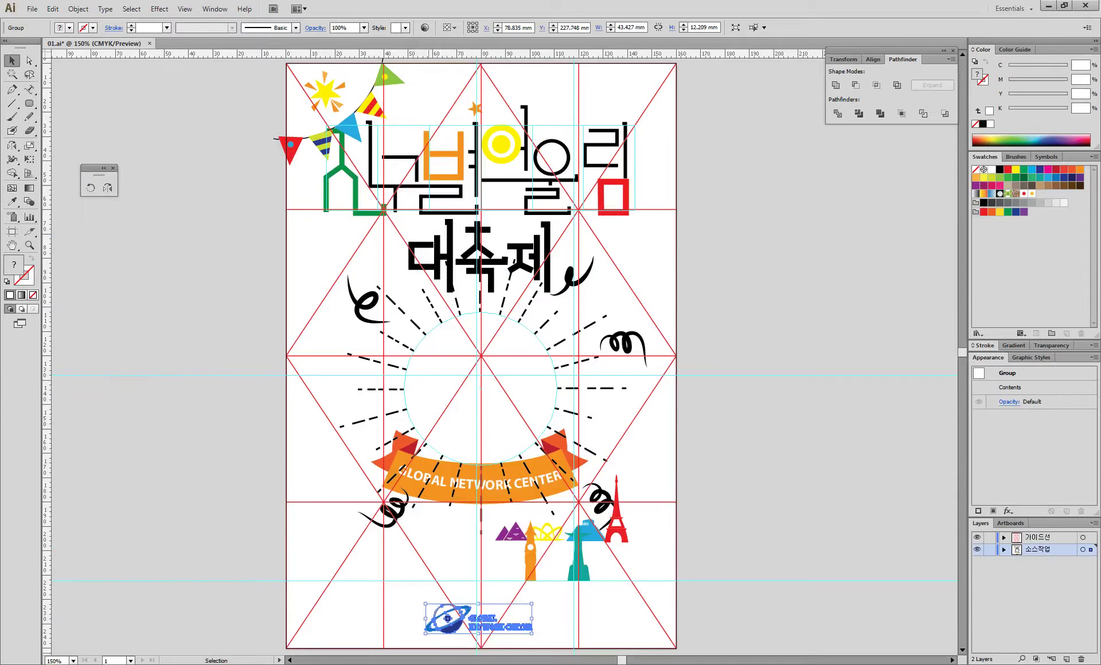
# Step: Switch to Illustrator, copy the yellow star from the upper-left decoration in 01.ai and return to the Photoshop poster
pyautogui.click(29, 60)
pyautogui.click(333, 93)
pyautogui.click(332, 93)
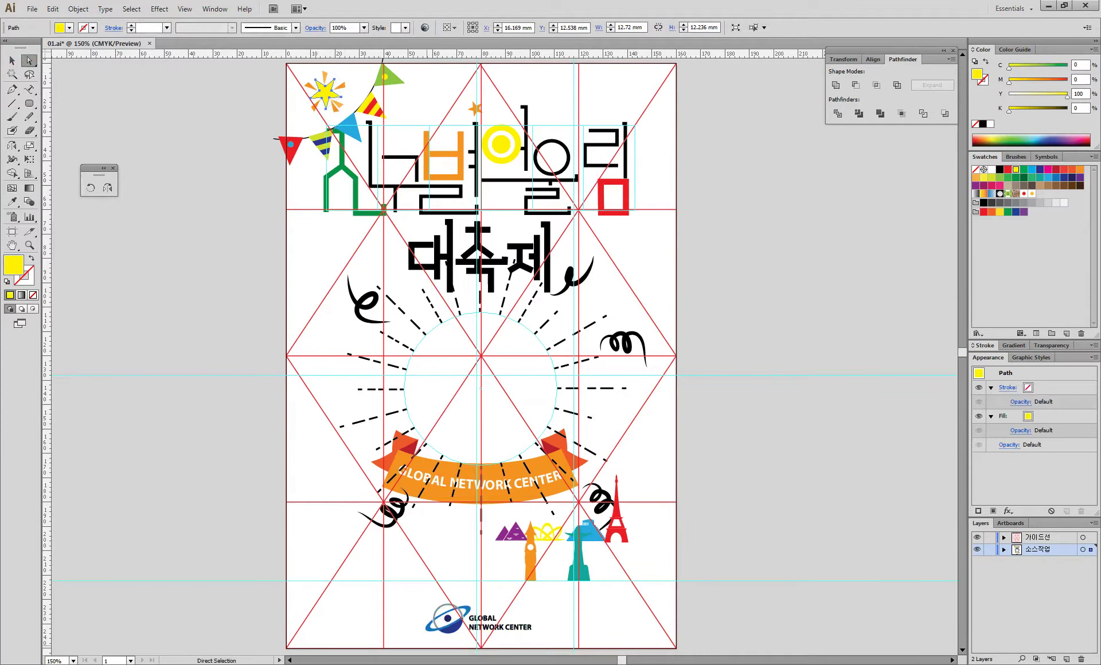
pyautogui.moveTo(441, 664)
pyautogui.click(370, 597)
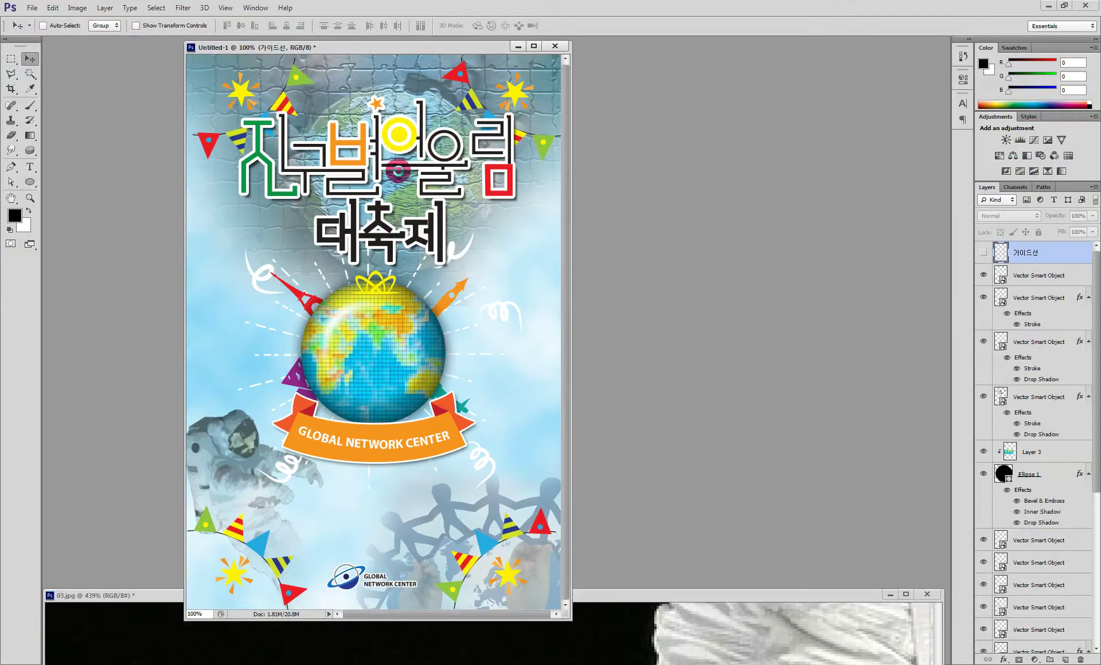
# Step: Paste the copied yellow star into the poster as a smart object and place it
pyautogui.moveTo(399, 156); pyautogui.dragTo(391, 151)
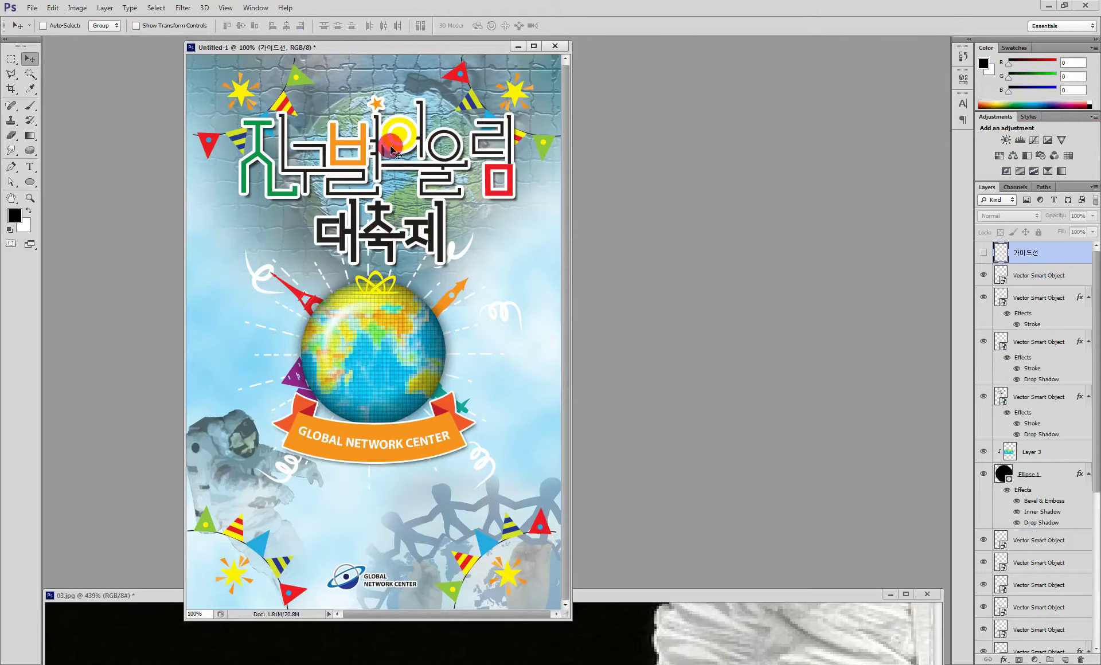
pyautogui.hotkey('ctrl', 'v')
pyautogui.click(536, 223)
pyautogui.click(597, 216)
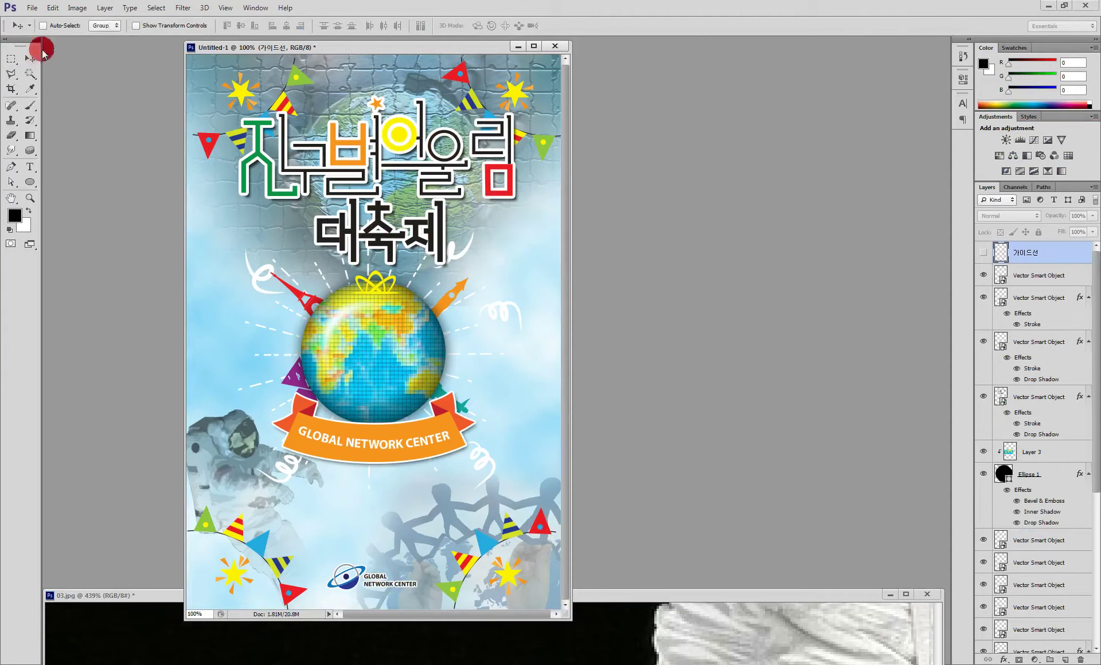
pyautogui.click(30, 59)
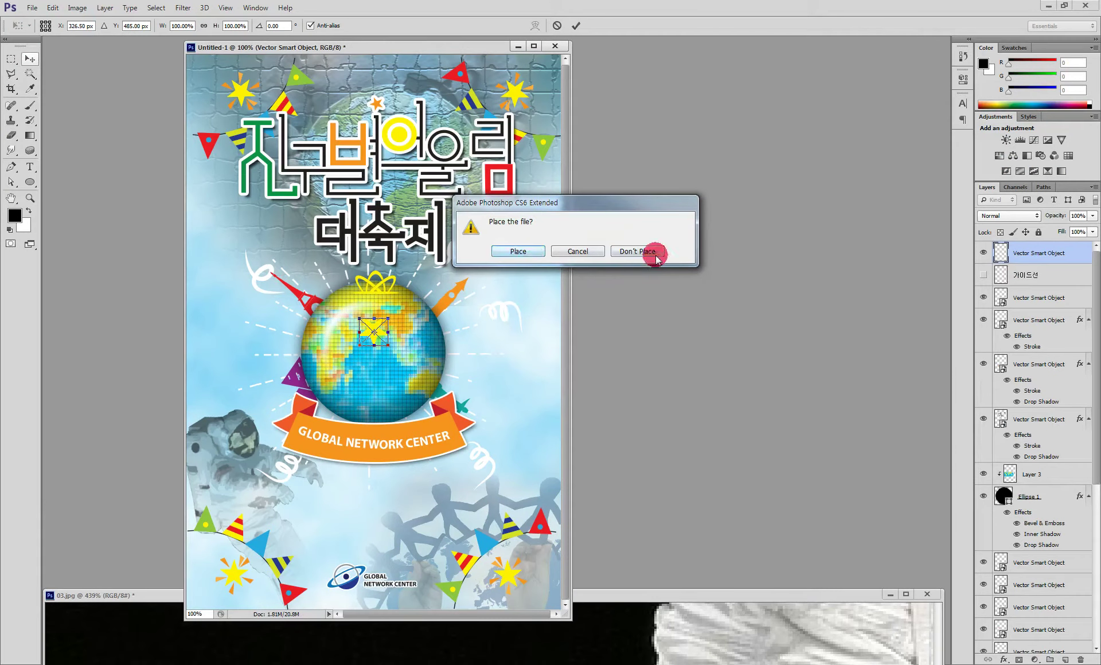
pyautogui.click(518, 251)
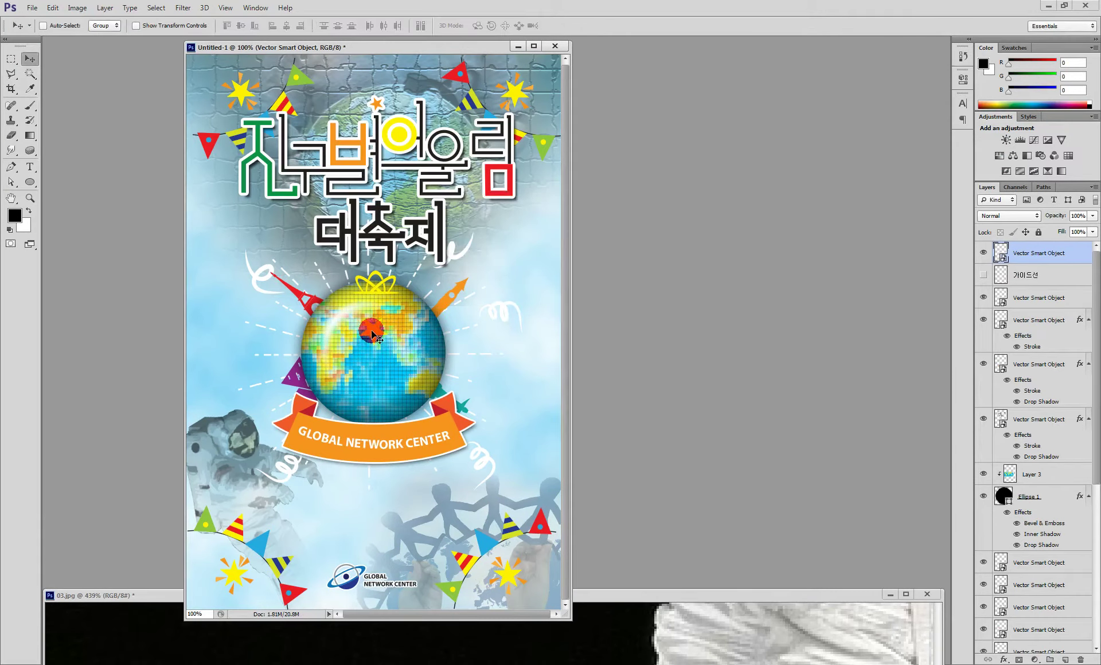
# Step: Scale down the yellow star and duplicate it into four small stars of varied size and angle scattered around the globe
pyautogui.moveTo(371, 329); pyautogui.dragTo(522, 259)
pyautogui.hotkey('ctrl', 't')
pyautogui.press('Return')
pyautogui.hotkey('ctrl', 'j')
pyautogui.hotkey('ctrl', 't')
pyautogui.press('Return')
pyautogui.hotkey('alt', '[')
pyautogui.hotkey('ctrl', 't')
pyautogui.press('Return')
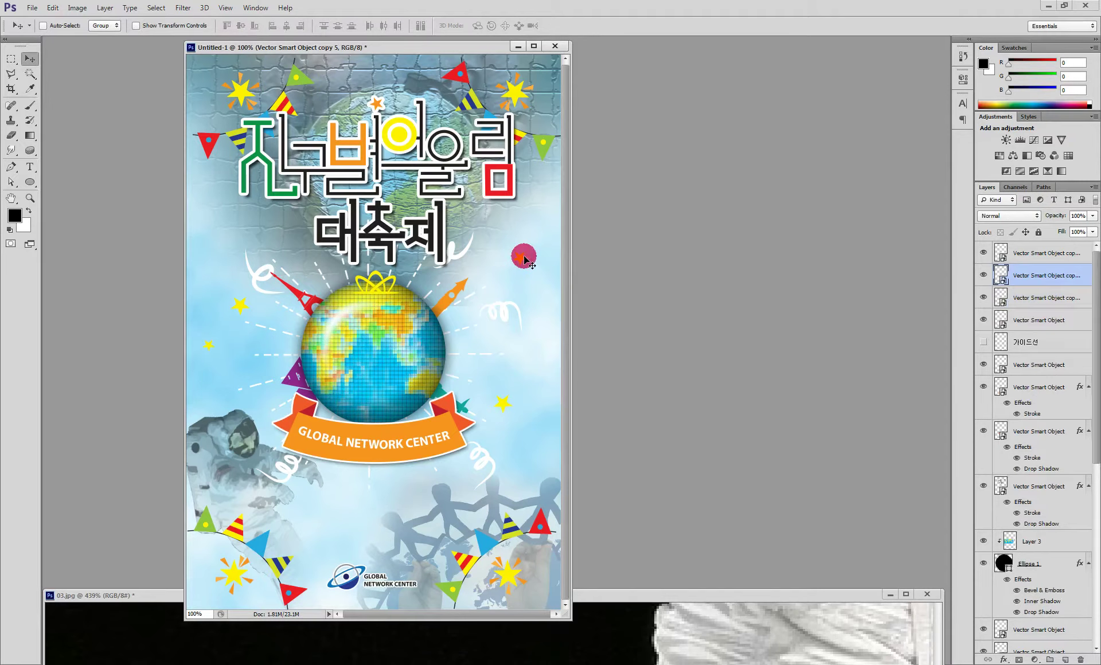
# Step: Save a JPEG copy of the poster as 01.jpg in the 01 folder
pyautogui.click(34, 8)
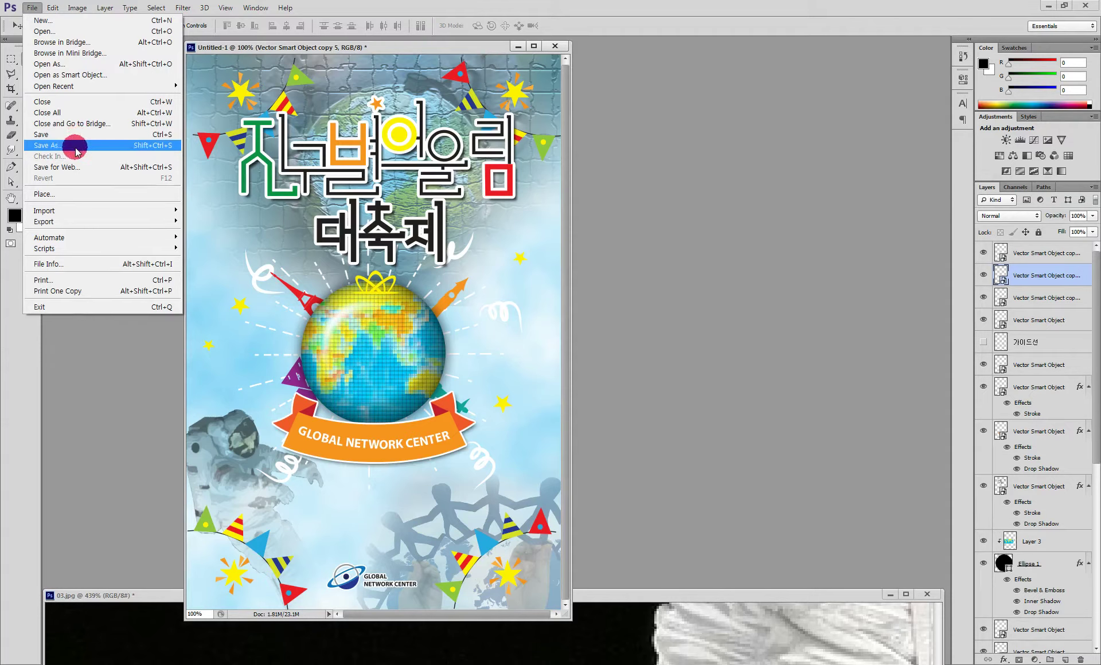
pyautogui.click(79, 141)
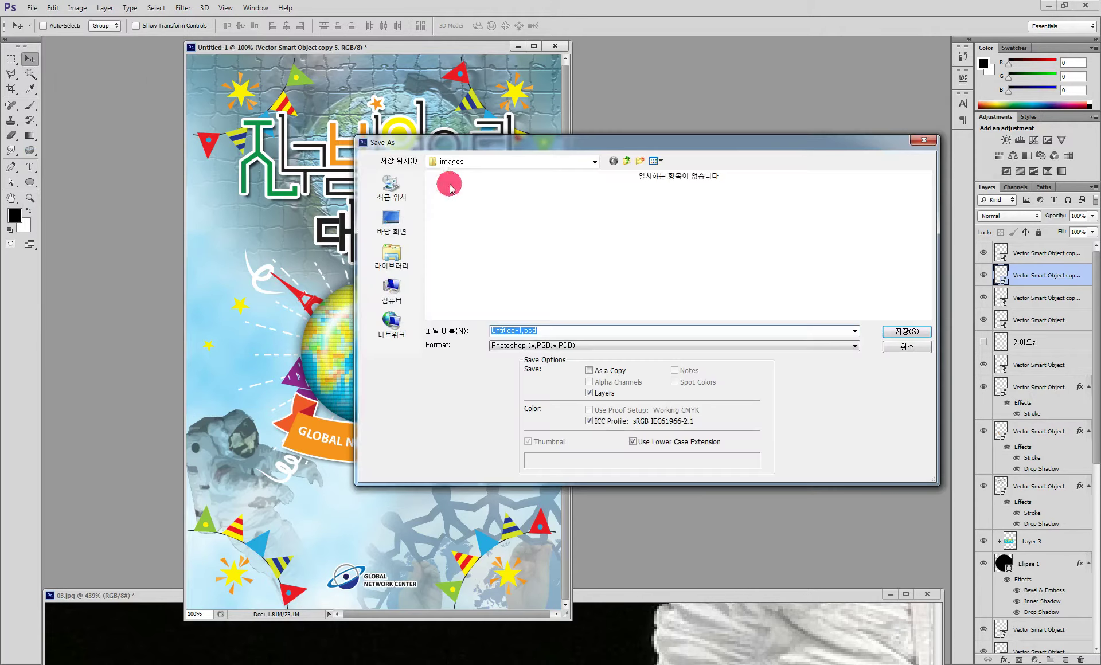
pyautogui.click(618, 161)
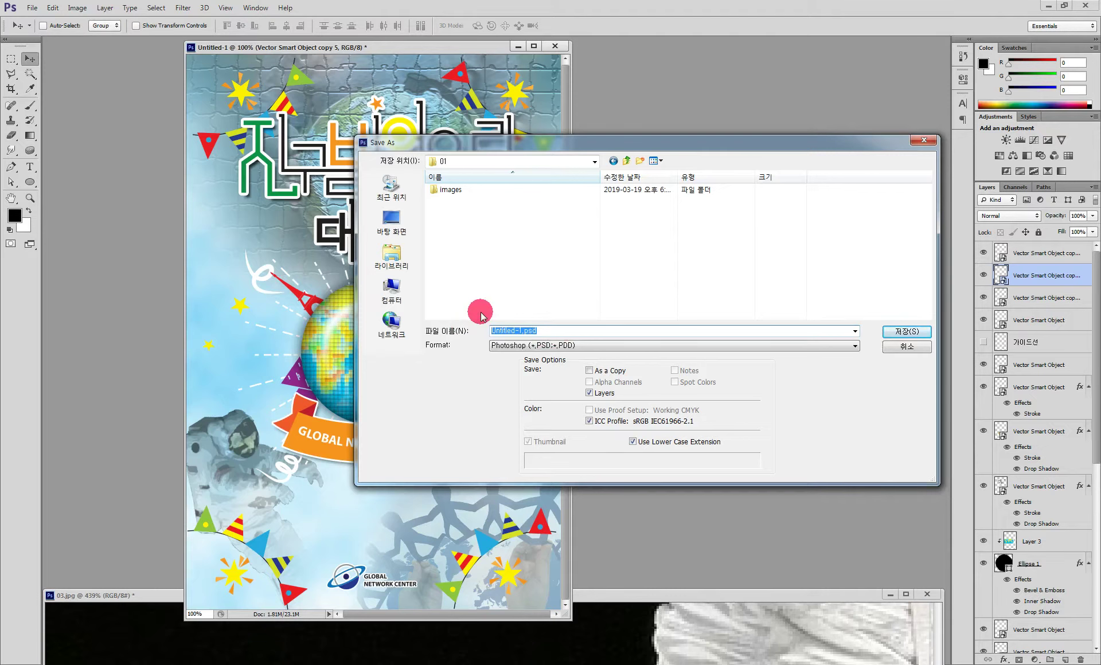
pyautogui.write('01')
pyautogui.press('Down')
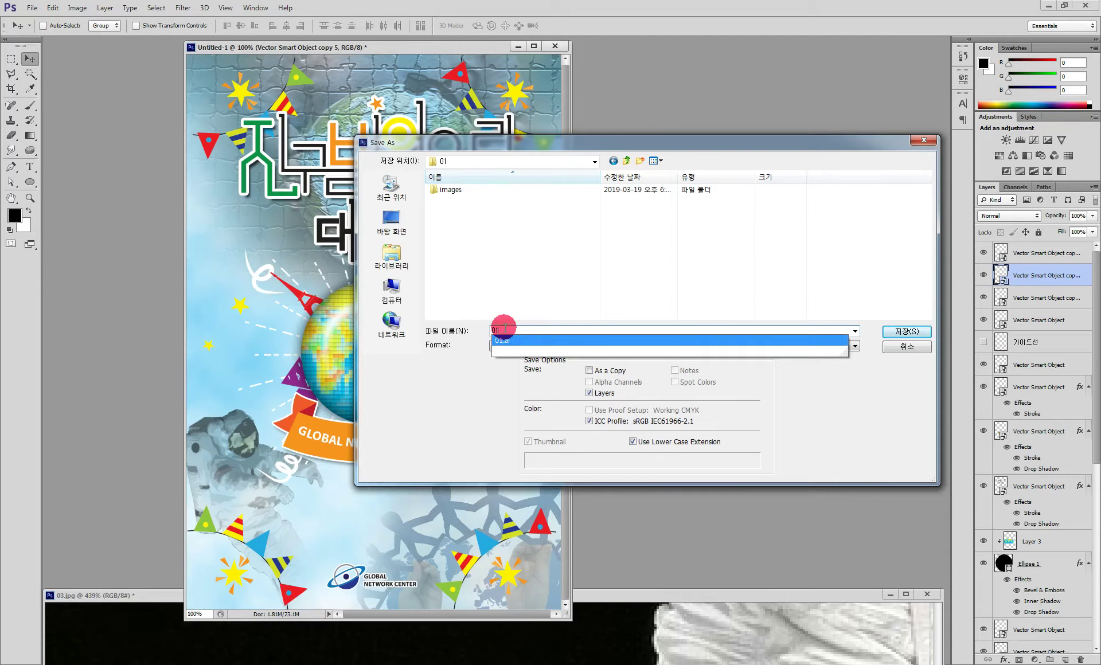
pyautogui.click(505, 331)
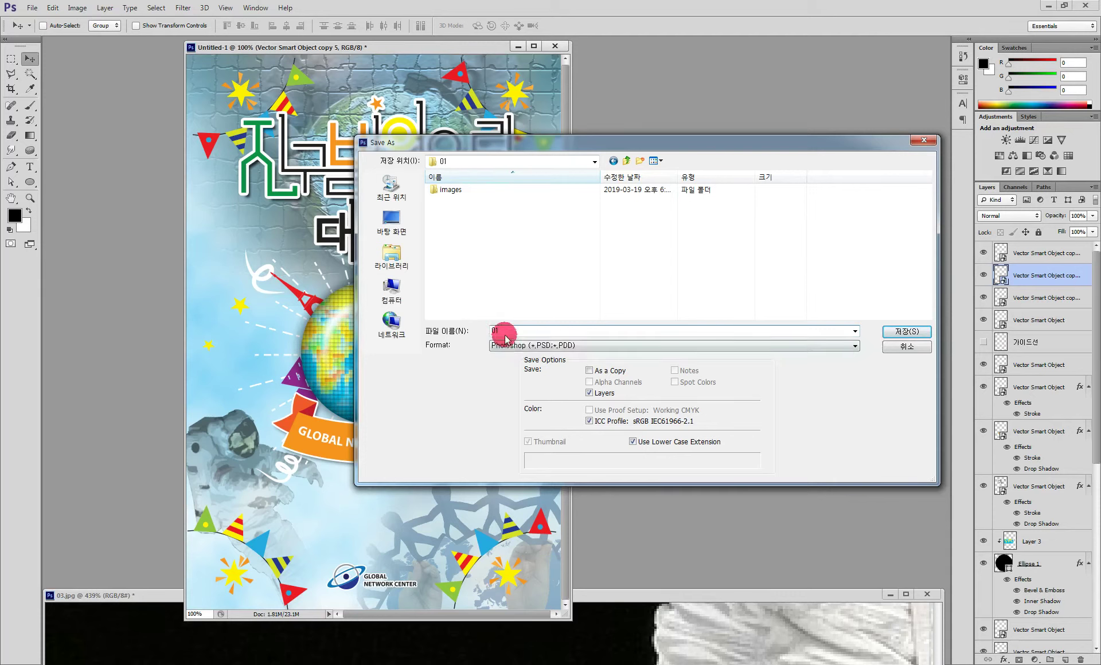
pyautogui.click(534, 345)
pyautogui.click(578, 418)
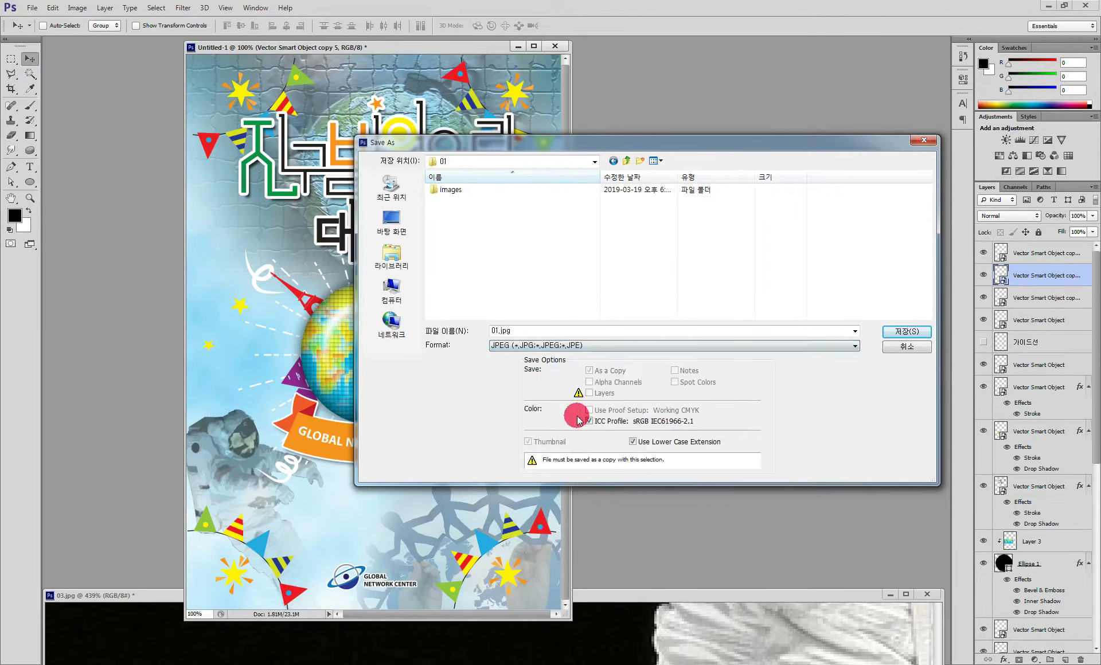
pyautogui.click(901, 332)
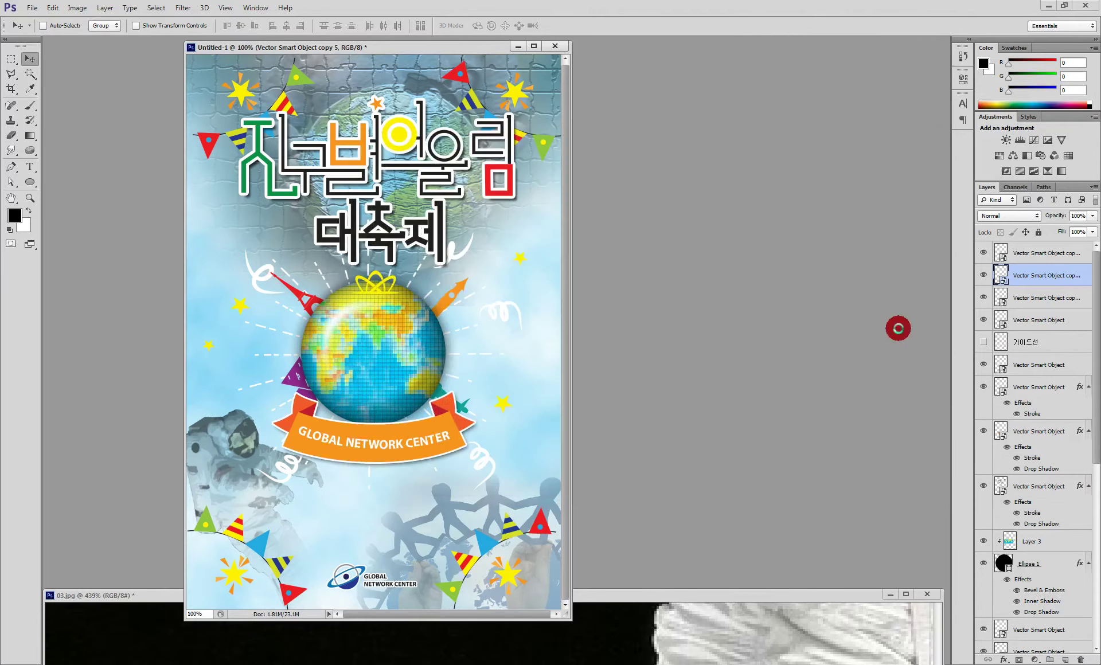
pyautogui.press('h')
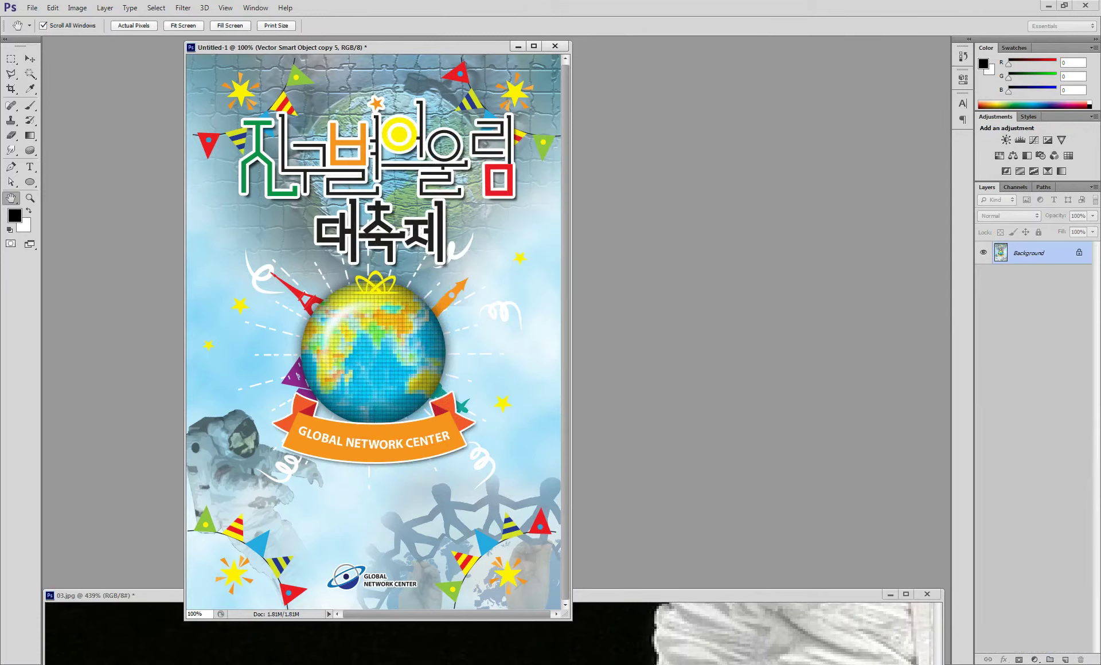
pyautogui.press('v')
pyautogui.hotkey('ctrl', 'z')
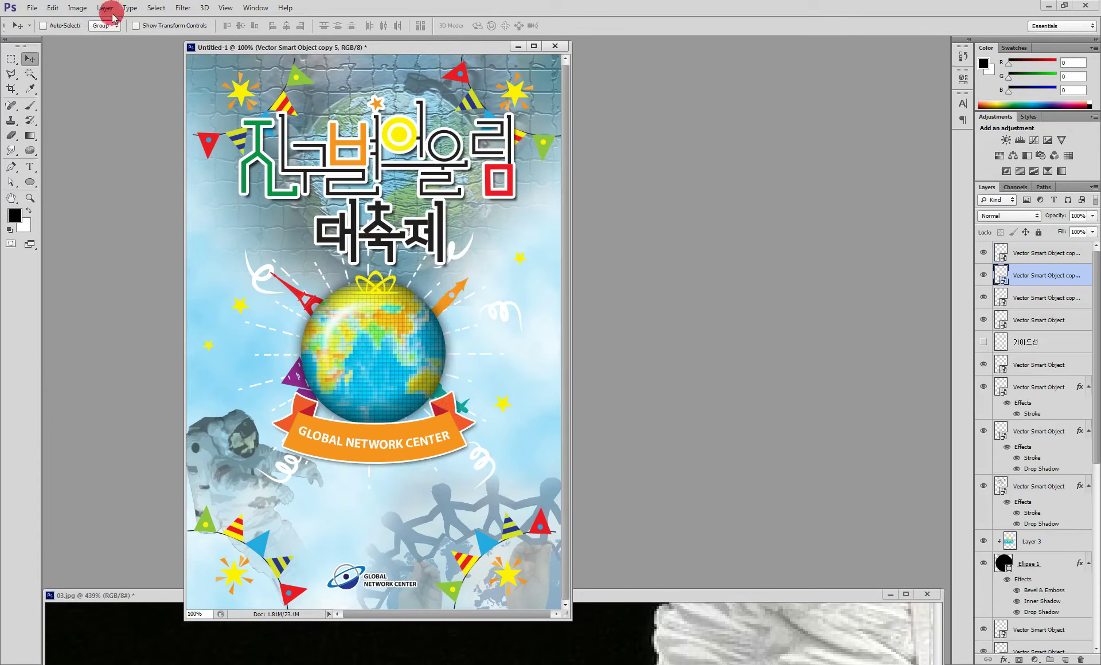
# Step: Save the layered poster as 포토샵작업.psd in the 01 folder with Maximize Compatibility enabled
pyautogui.click(33, 8)
pyautogui.click(50, 136)
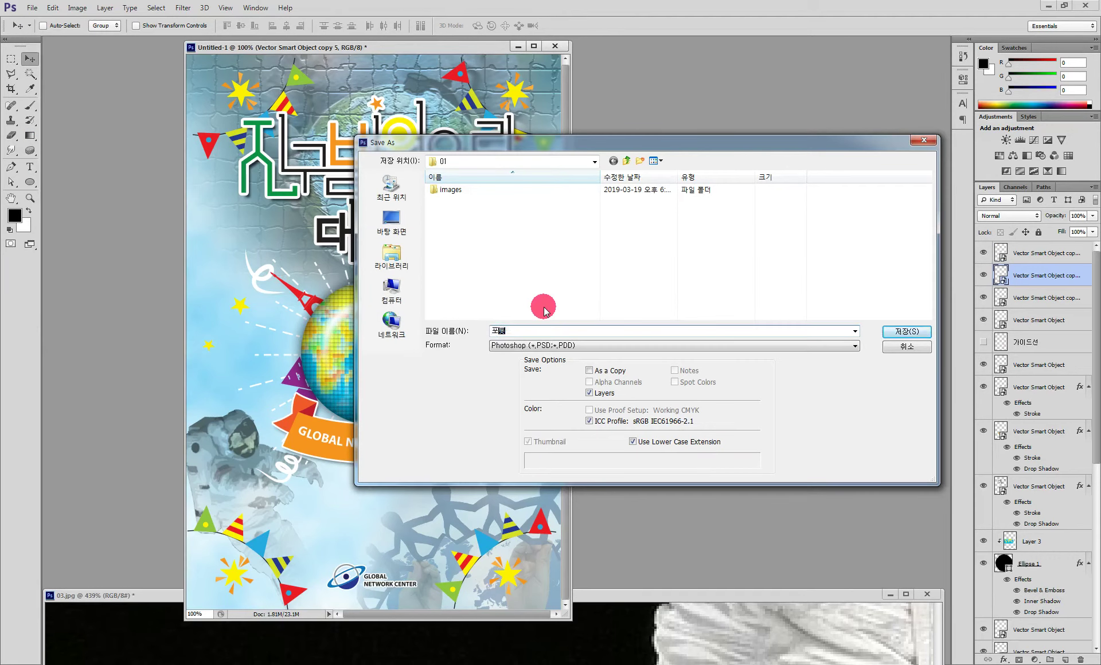
pyautogui.write('작업')
pyautogui.click(901, 330)
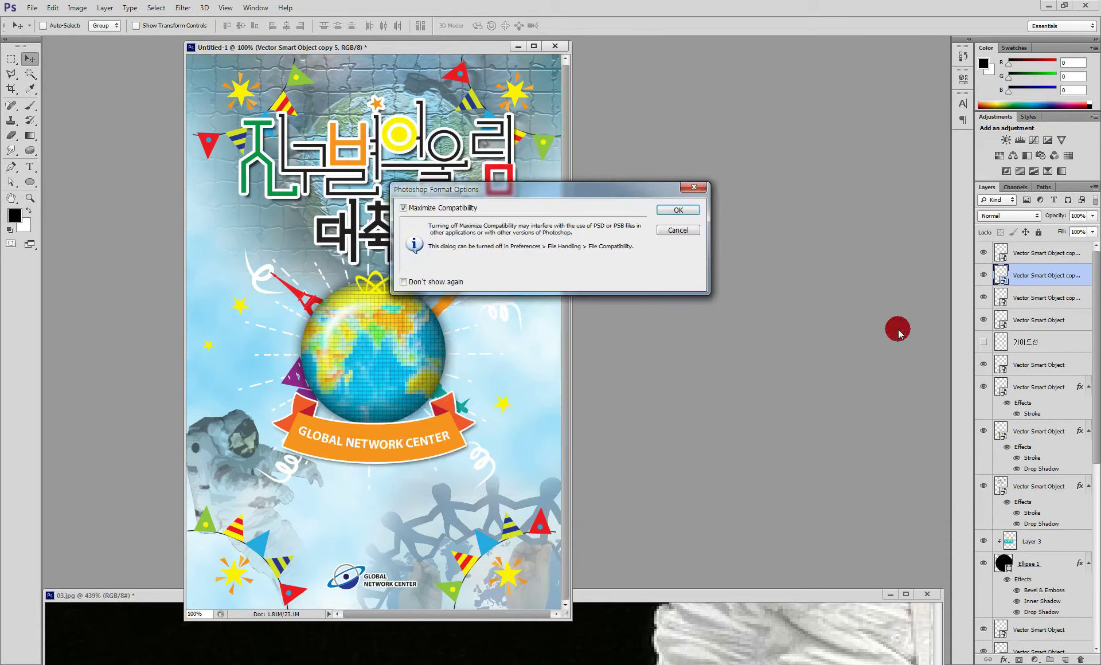
pyautogui.click(688, 210)
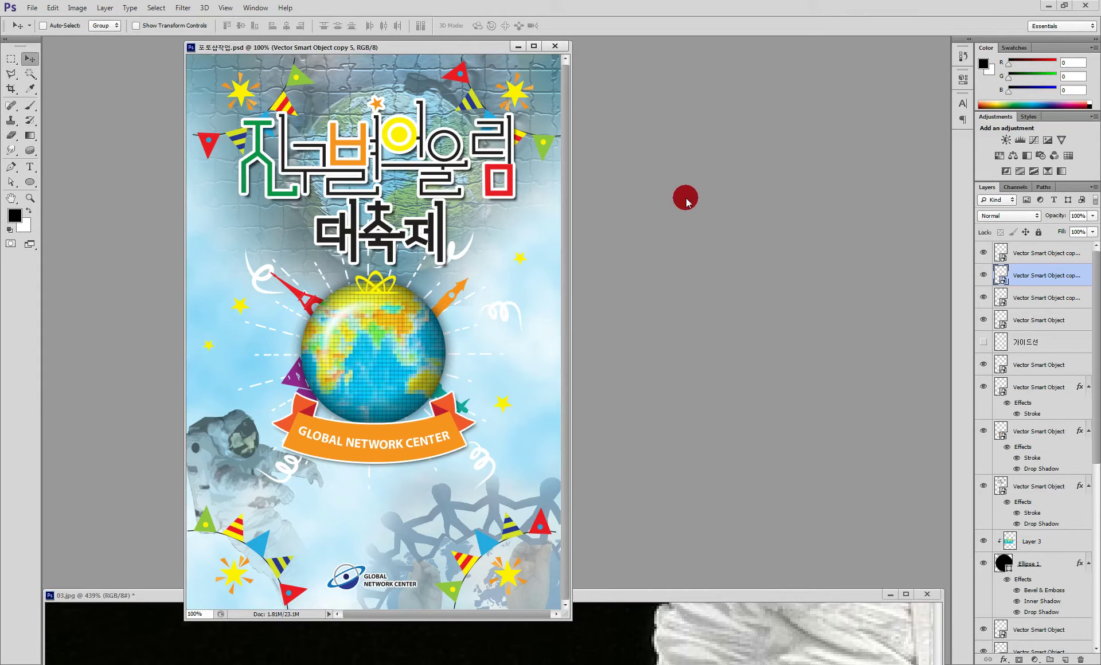
# Step: Look through the 01 folder to check the 01.ai, 01.jpg and 포토샵작업.psd files without opening any
pyautogui.doubleClick(685, 197)
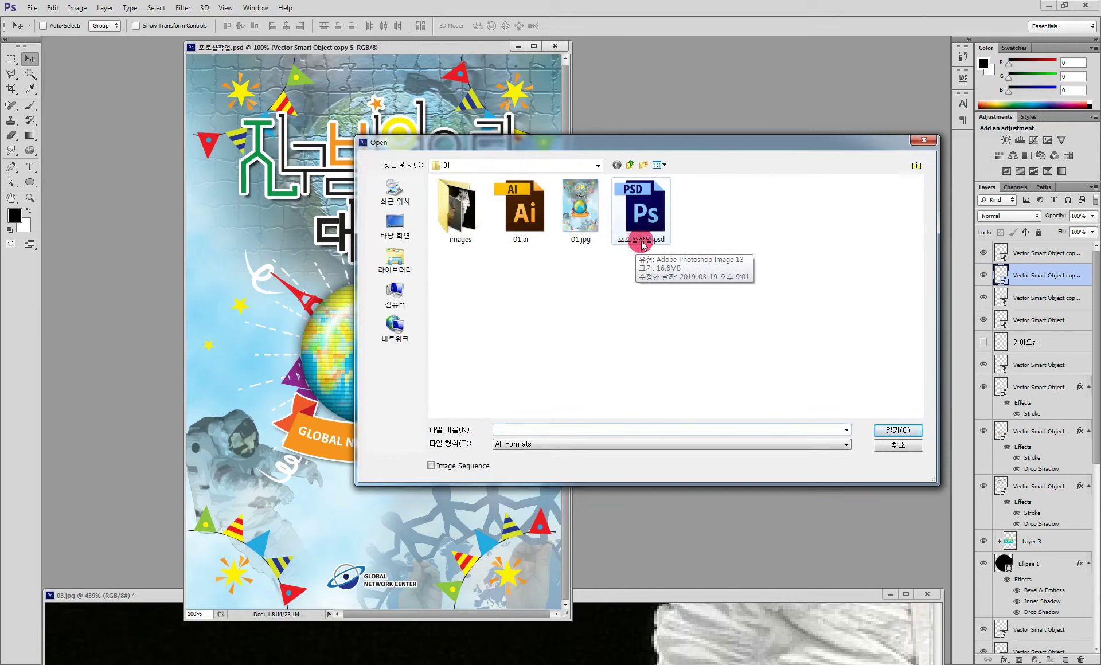
pyautogui.click(537, 246)
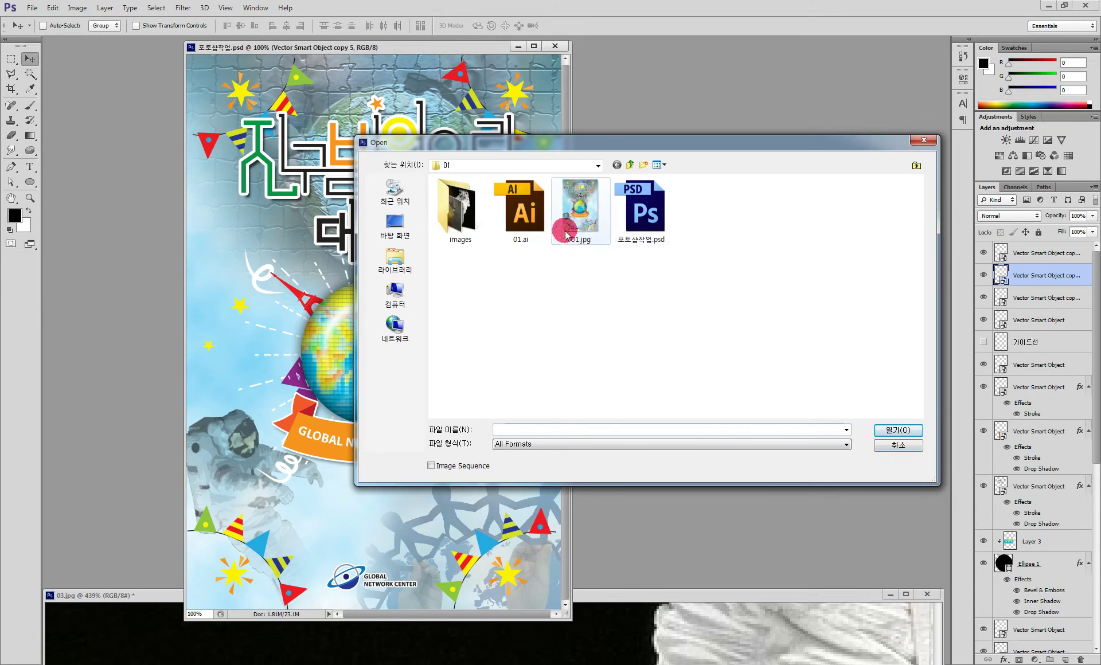
pyautogui.click(901, 446)
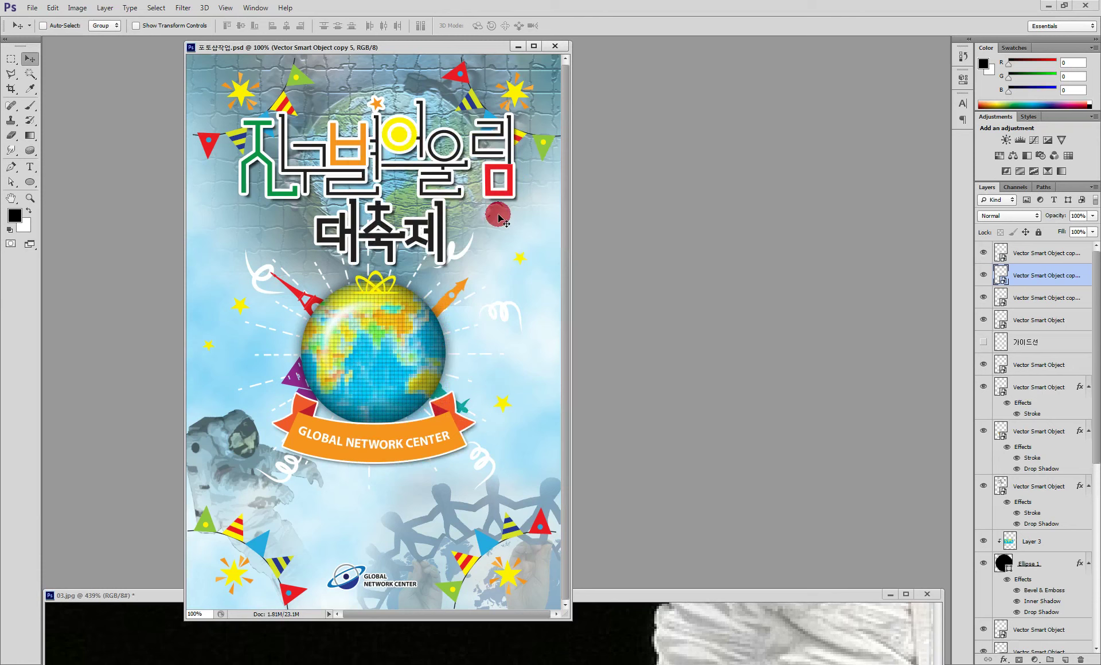